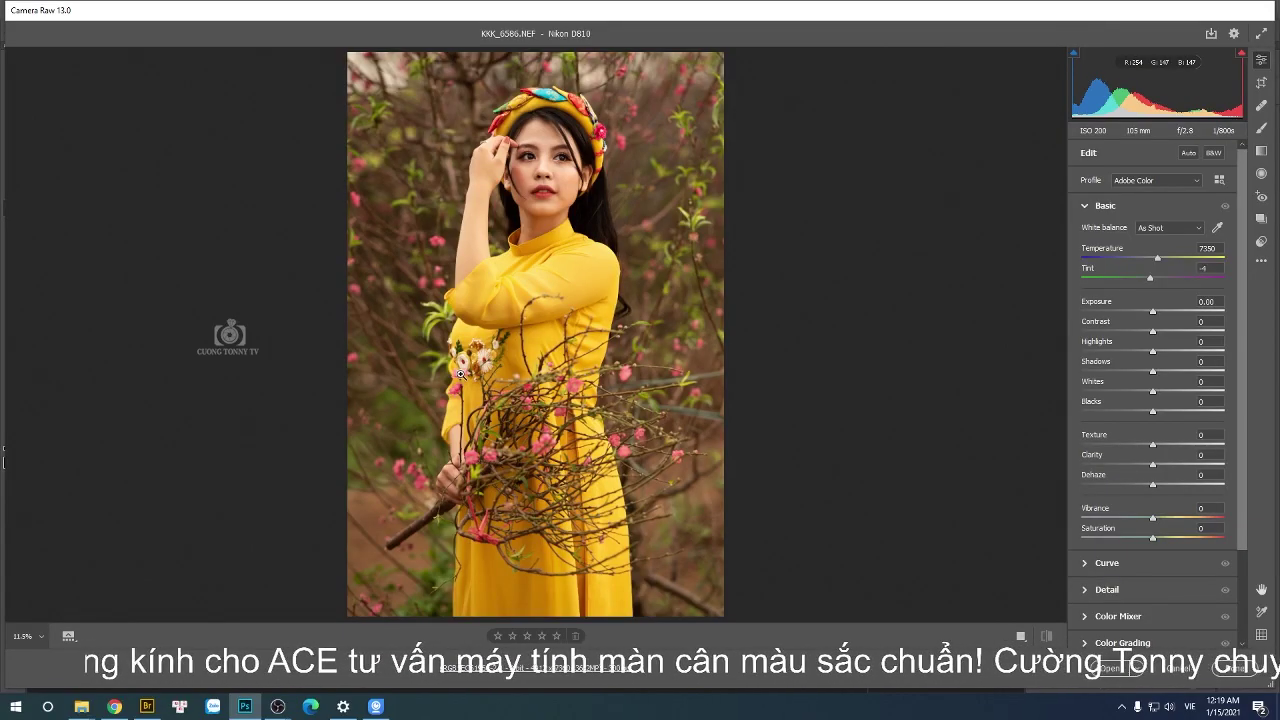
Zoom in around the model's face to inspect it, then fit the whole photo in view.
drag(510, 157, 622, 171)
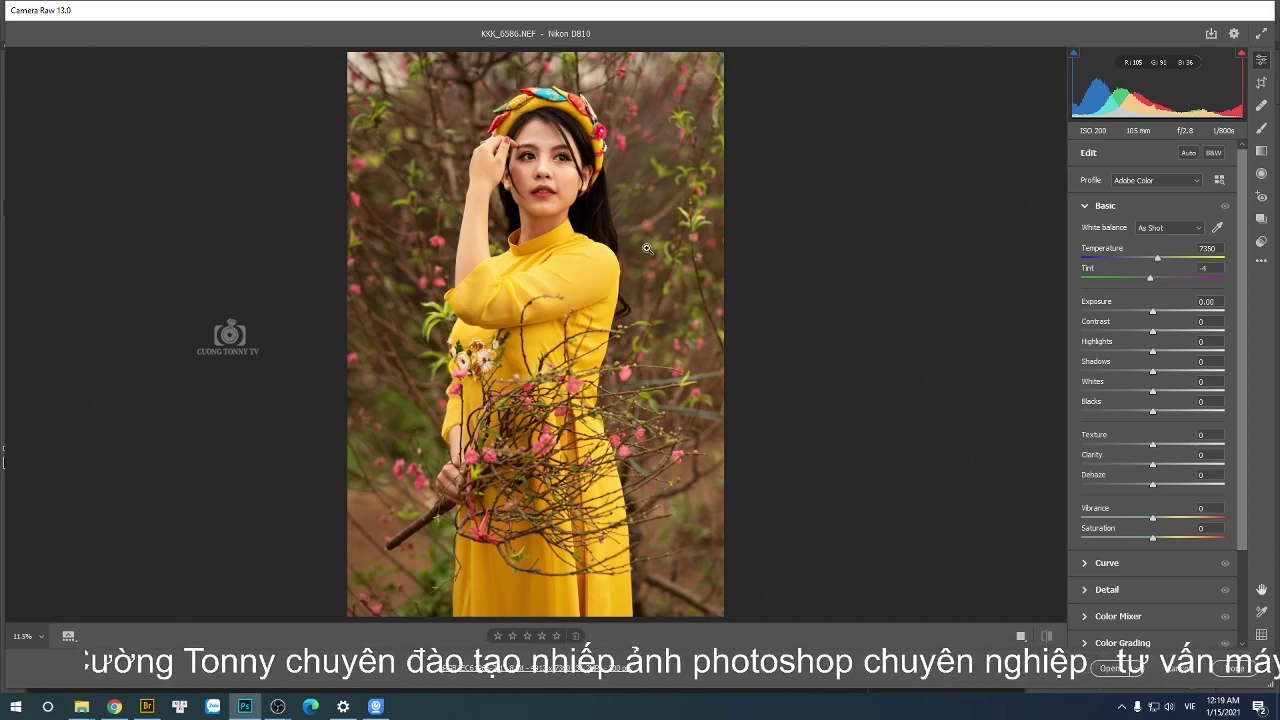
drag(577, 181, 721, 155)
mouse_move(648, 265)
mouse_down()
mouse_move(597, 191)
mouse_move(671, 191)
mouse_up()
drag(582, 218, 582, 218)
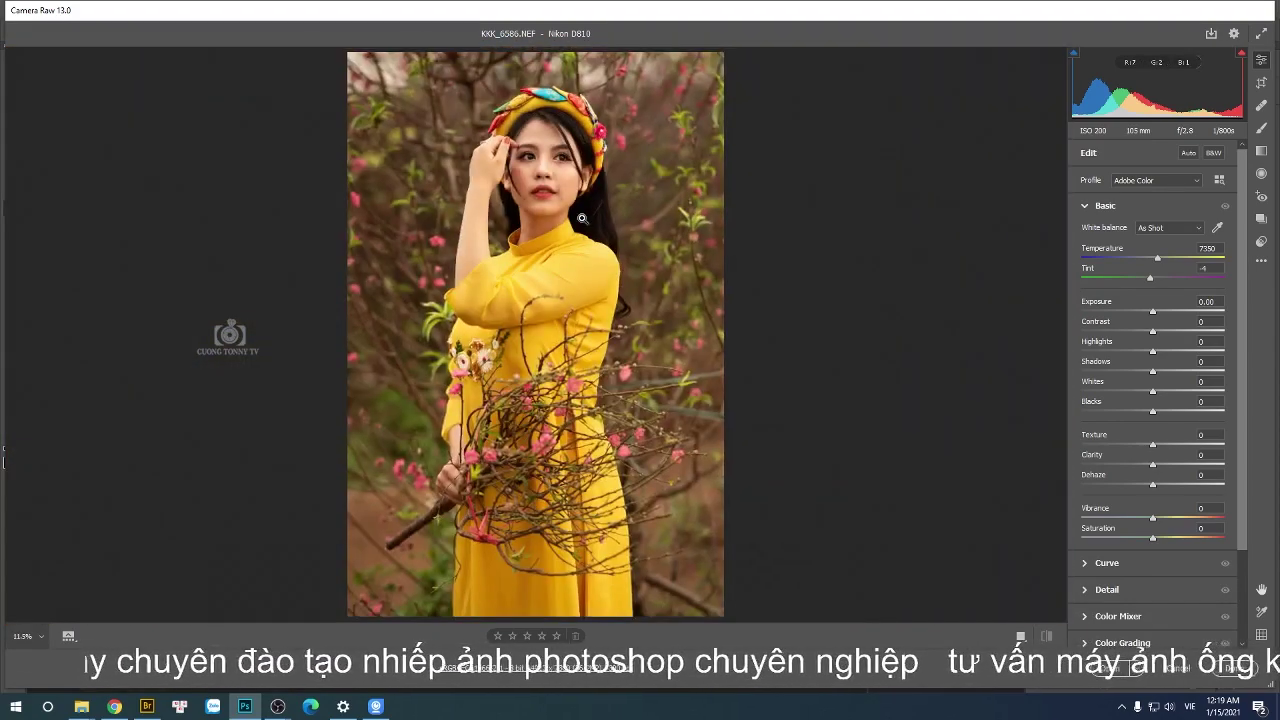
drag(516, 167, 600, 160)
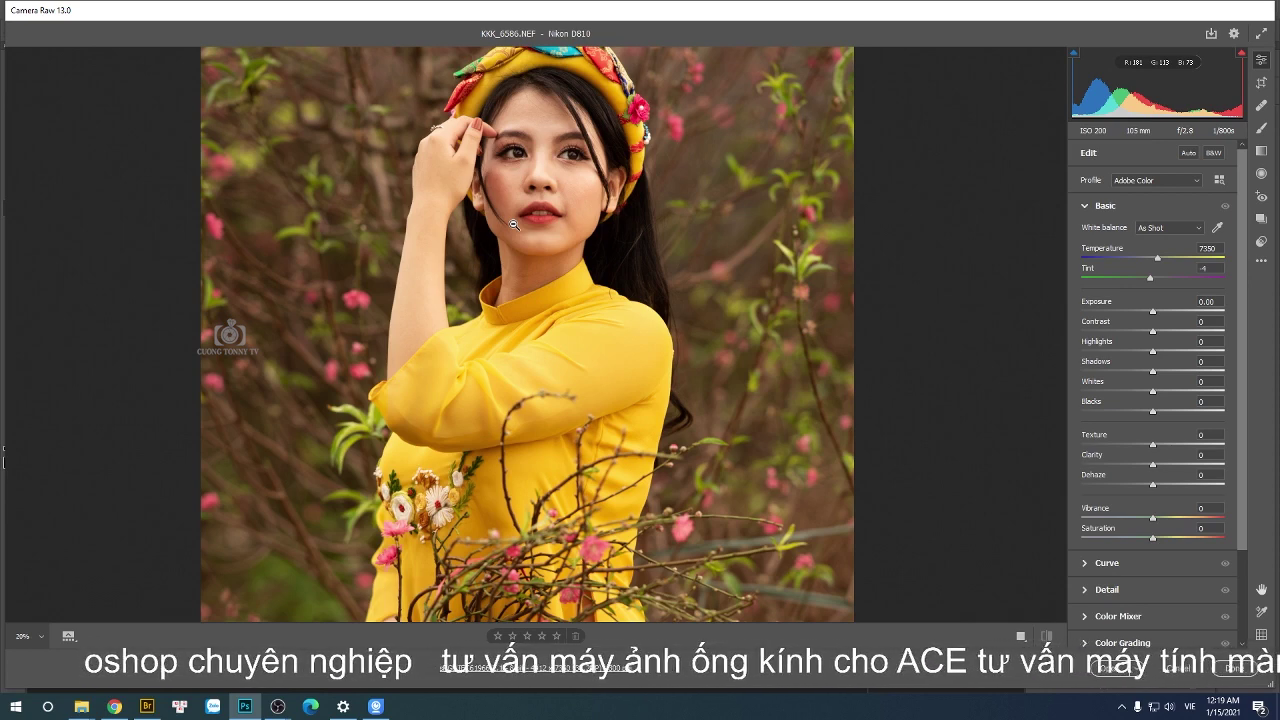
drag(516, 224, 673, 187)
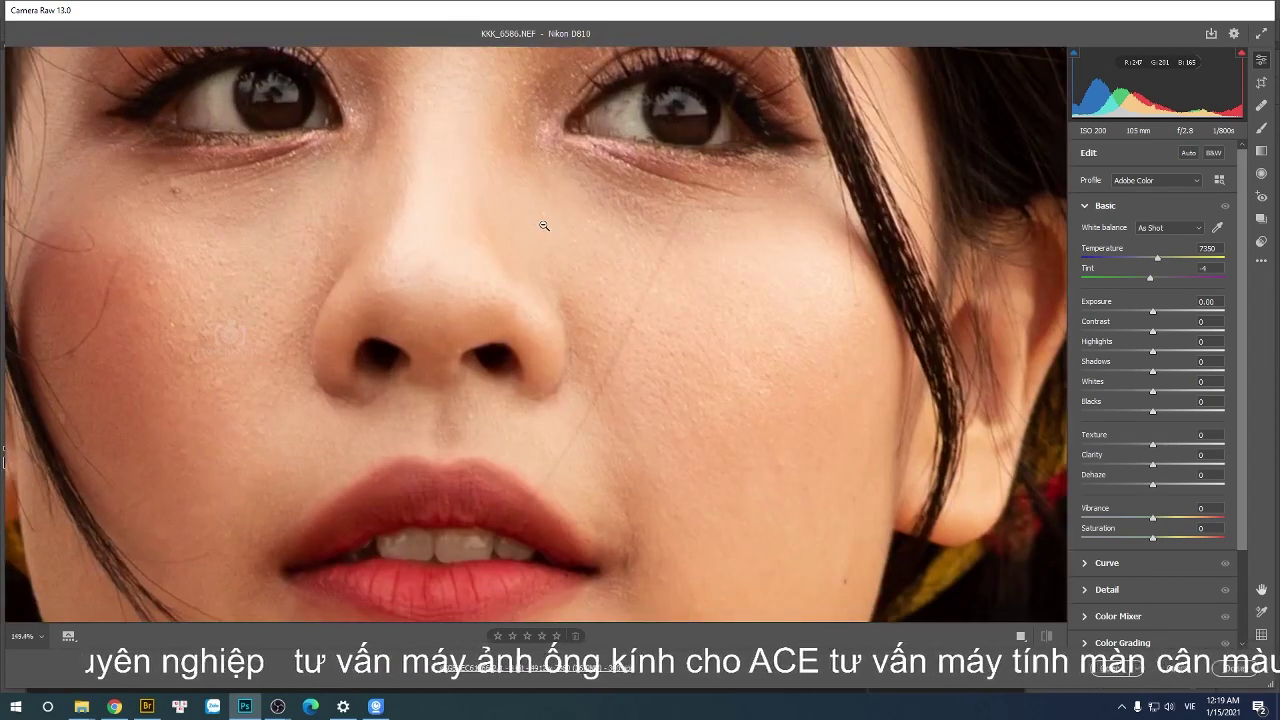
drag(580, 226, 482, 233)
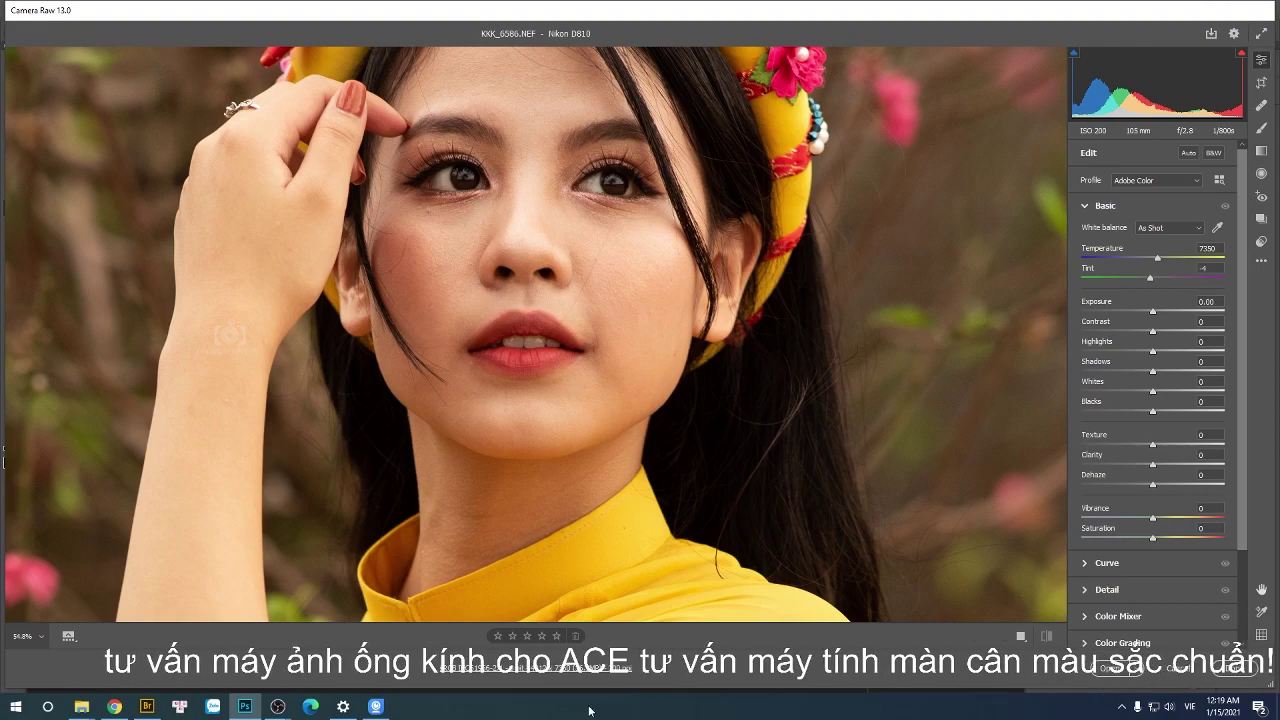
key(ctrl+0)
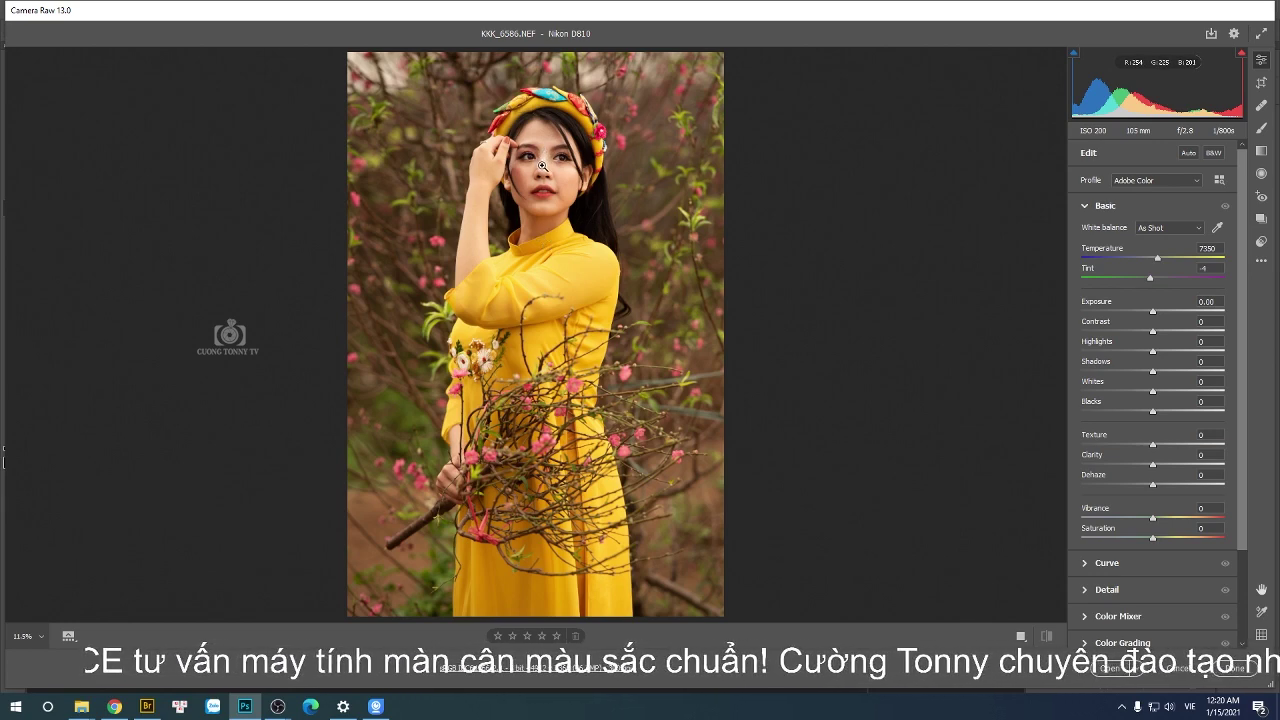
Cool the white balance Temperature to 6050 and show the editor full screen.
click(1142, 258)
drag(1143, 260, 1139, 259)
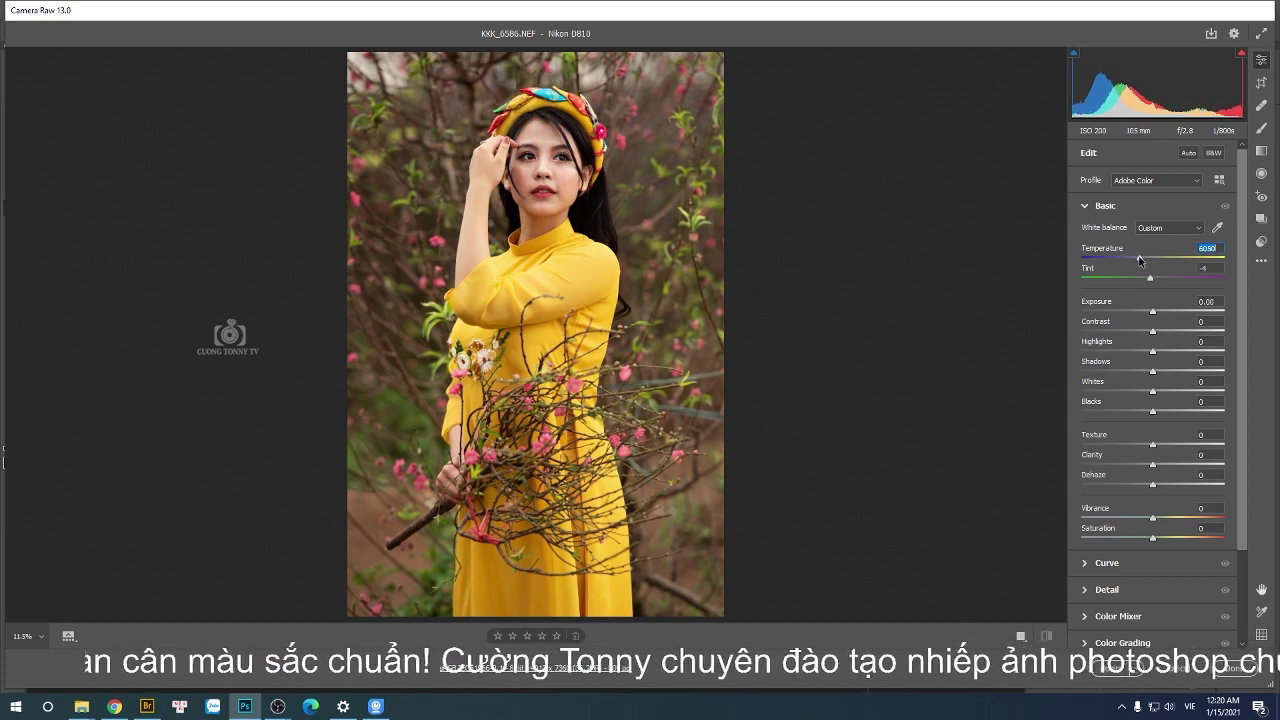
scroll(550, 160, up, 5)
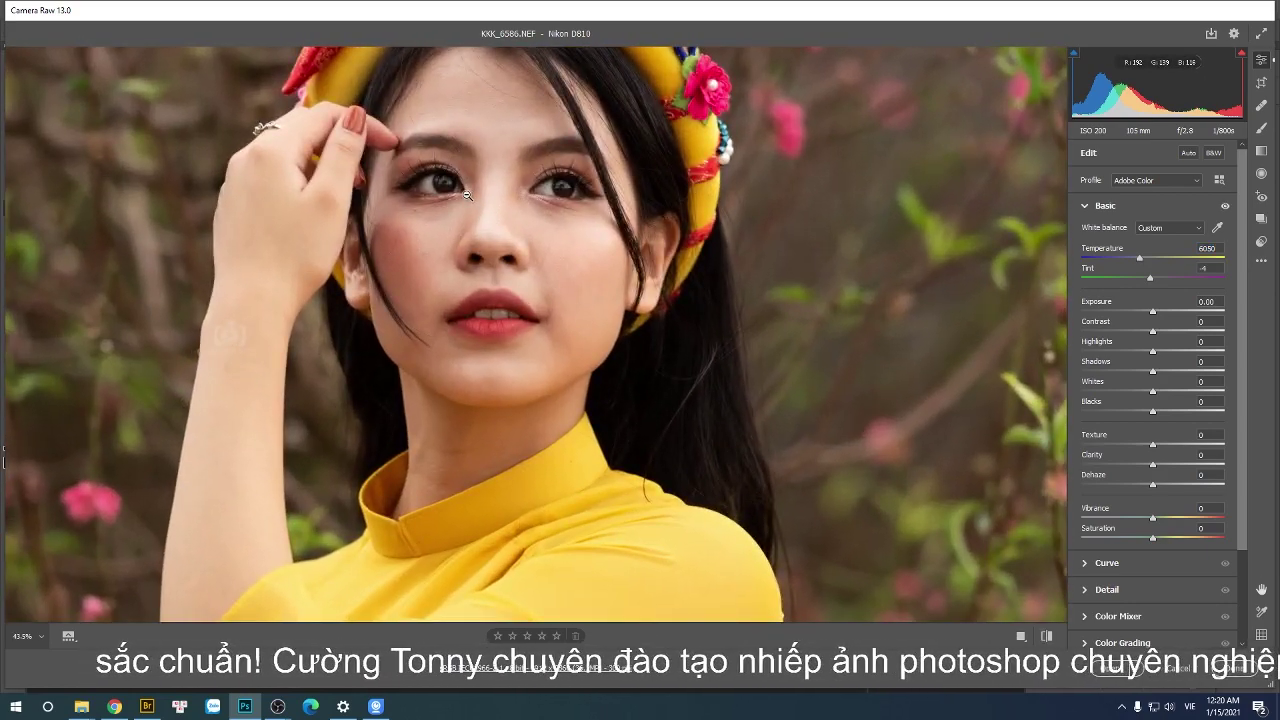
scroll(511, 222, down, 5)
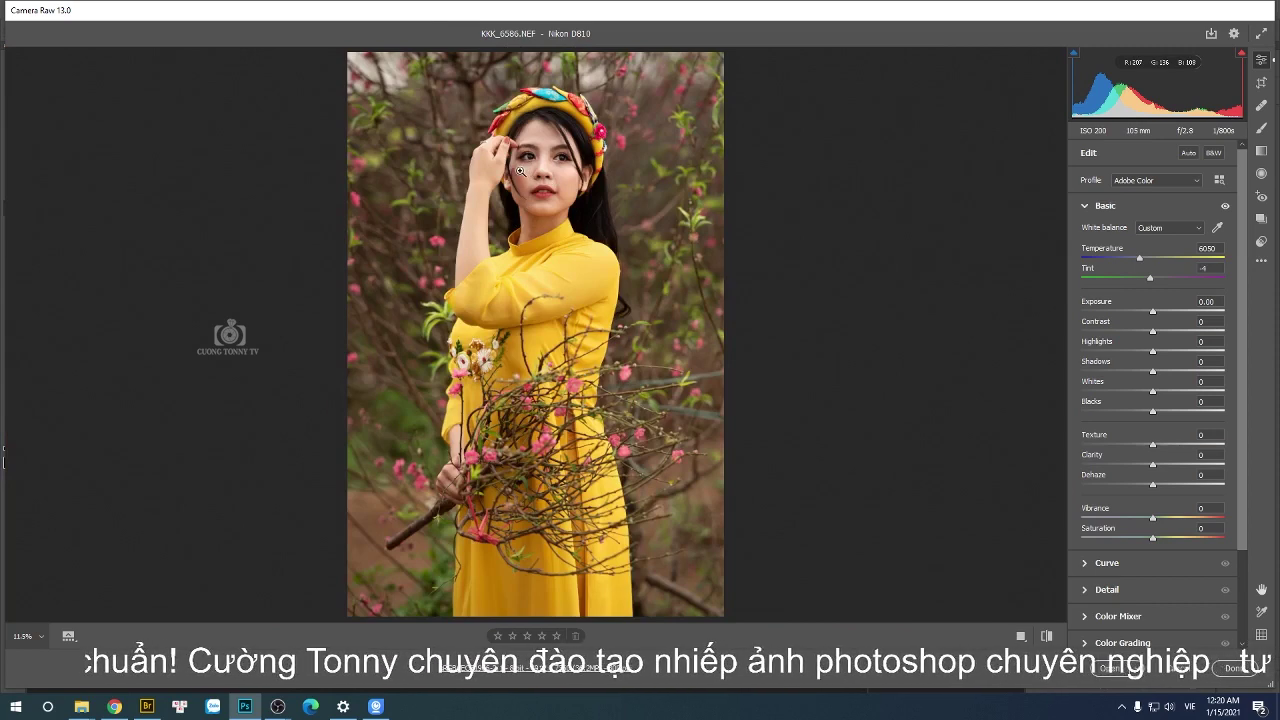
click(1261, 33)
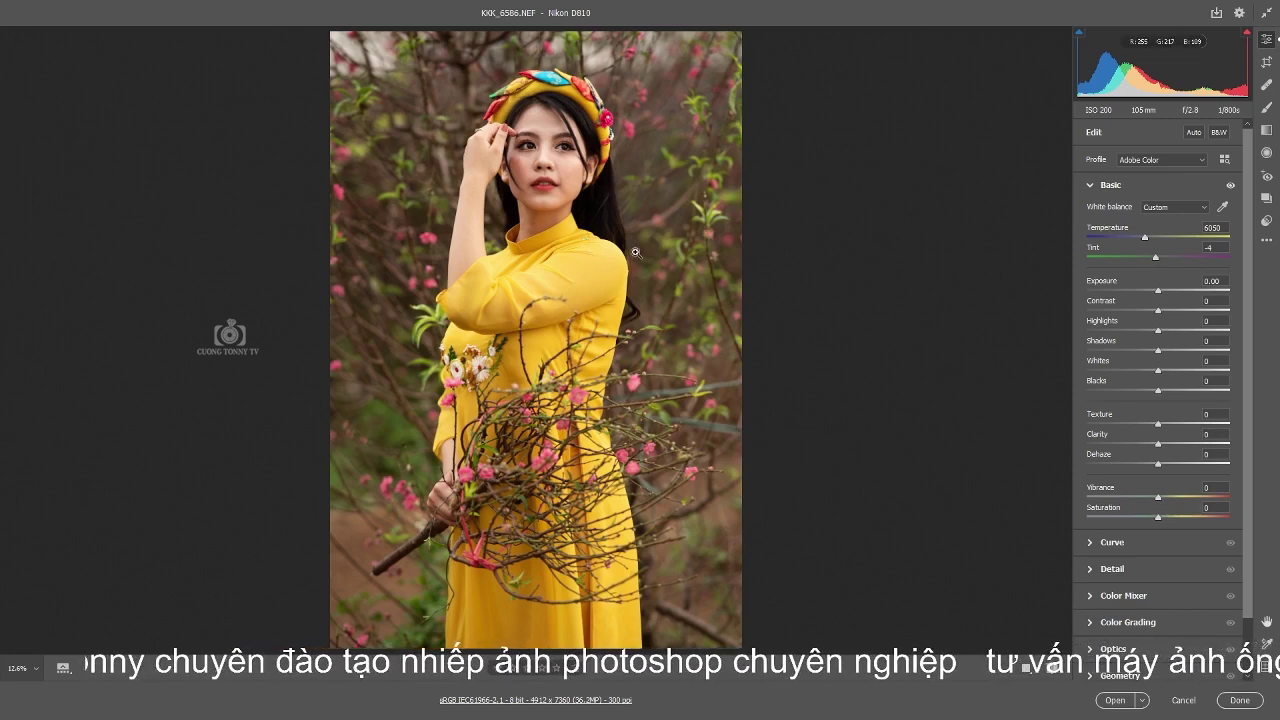
scroll(495, 92, up, 5)
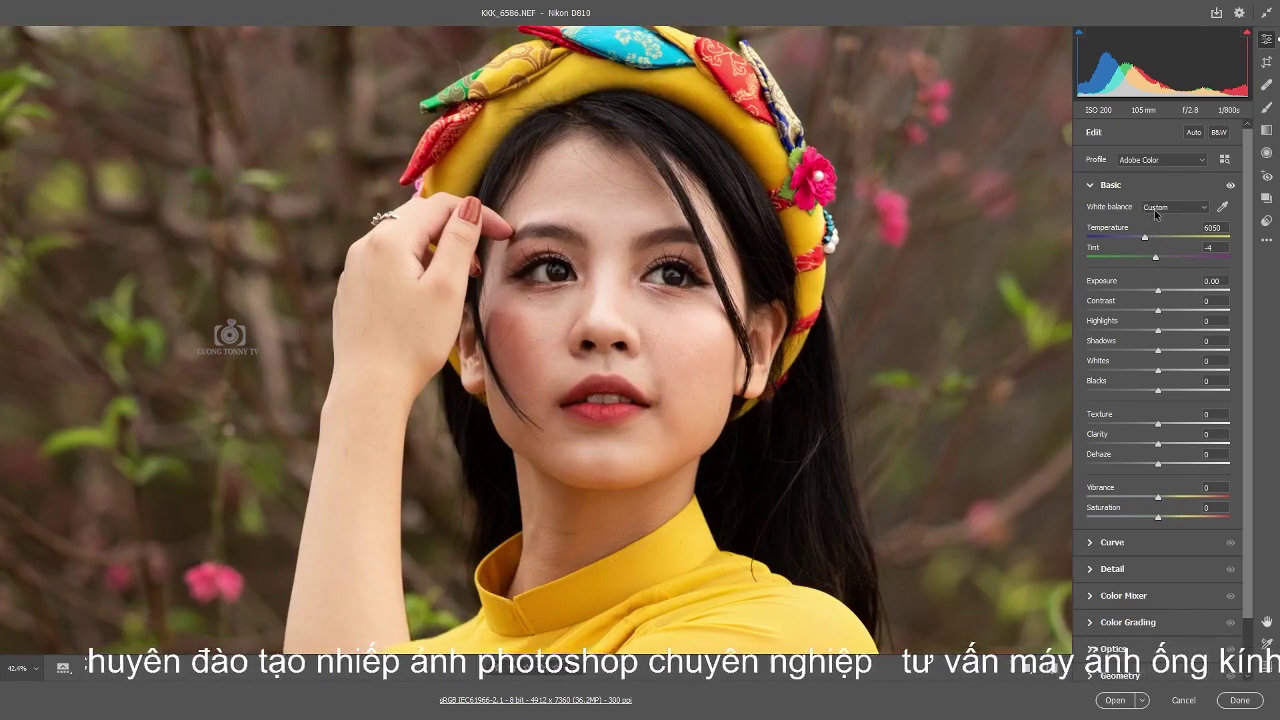
Show the side-by-side Before/After view and shift Tint from -4 to -7.
key(q)
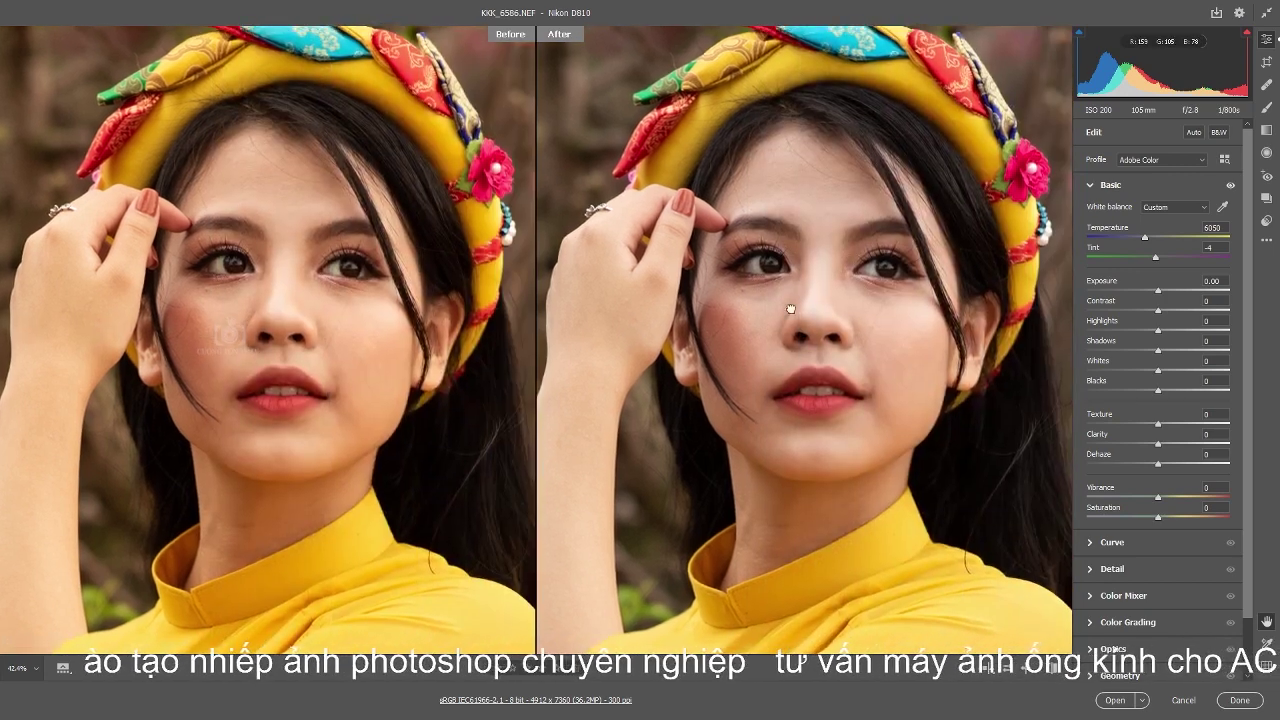
drag(790, 309, 770, 288)
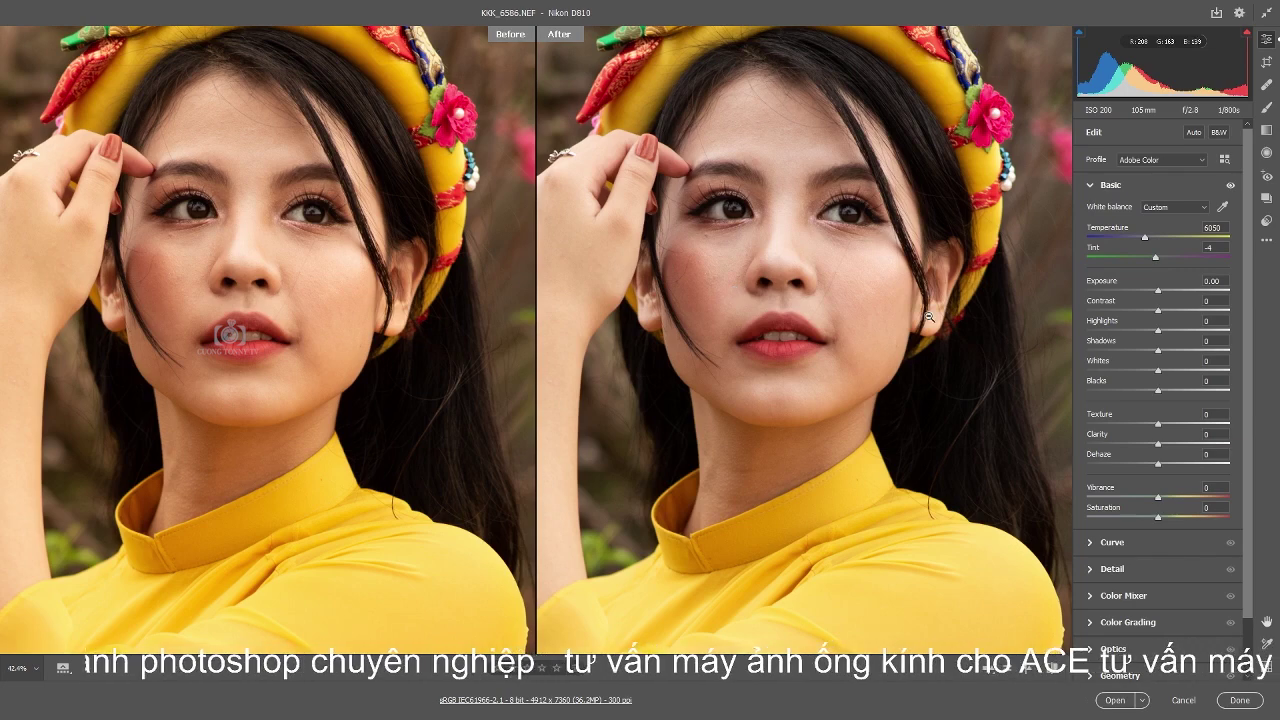
drag(1151, 264, 1156, 264)
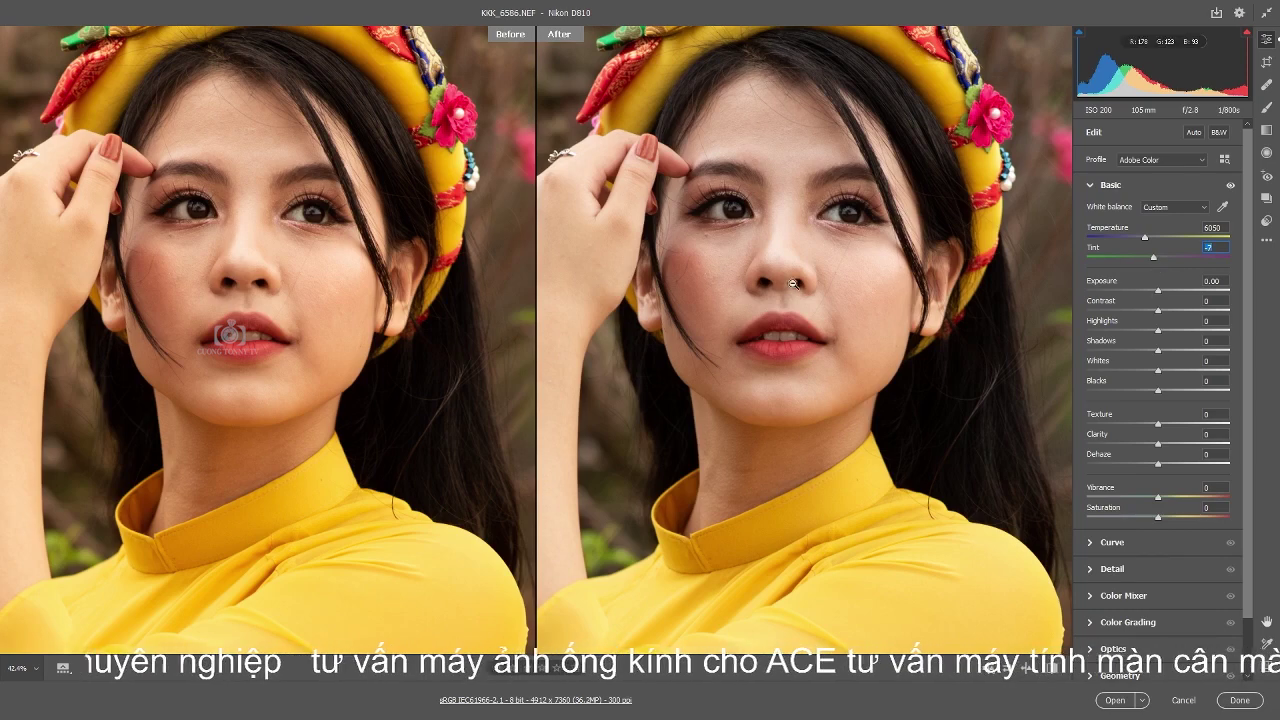
scroll(767, 277, down, 2)
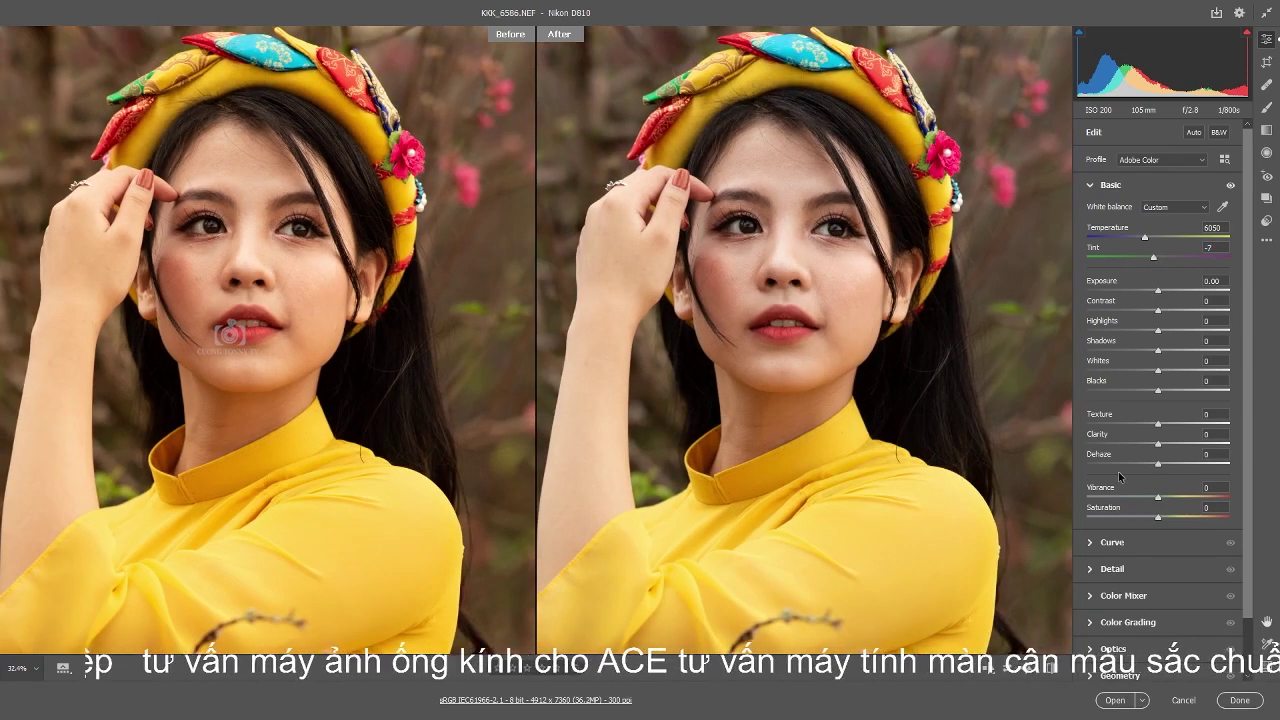
Set Clarity to -16, Contrast to -10 and Shadows to +44.
drag(1157, 443, 1144, 445)
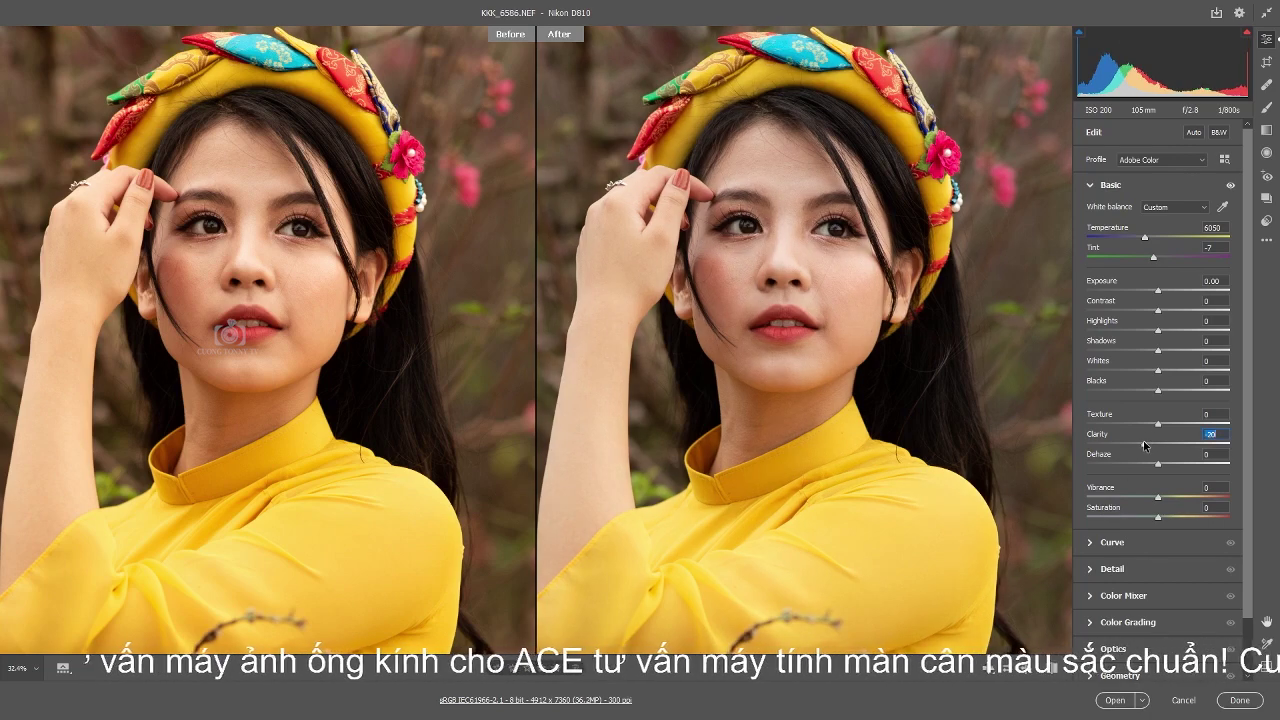
scroll(907, 272, up, 3)
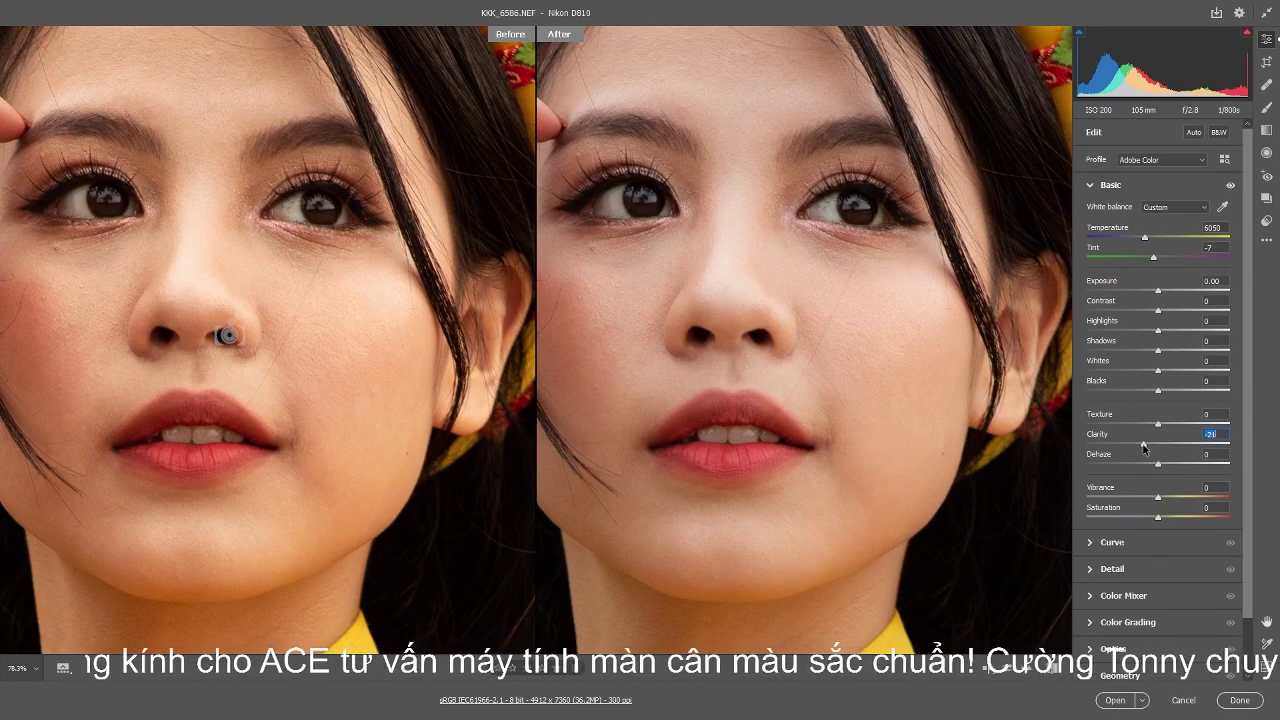
scroll(738, 316, down, 3)
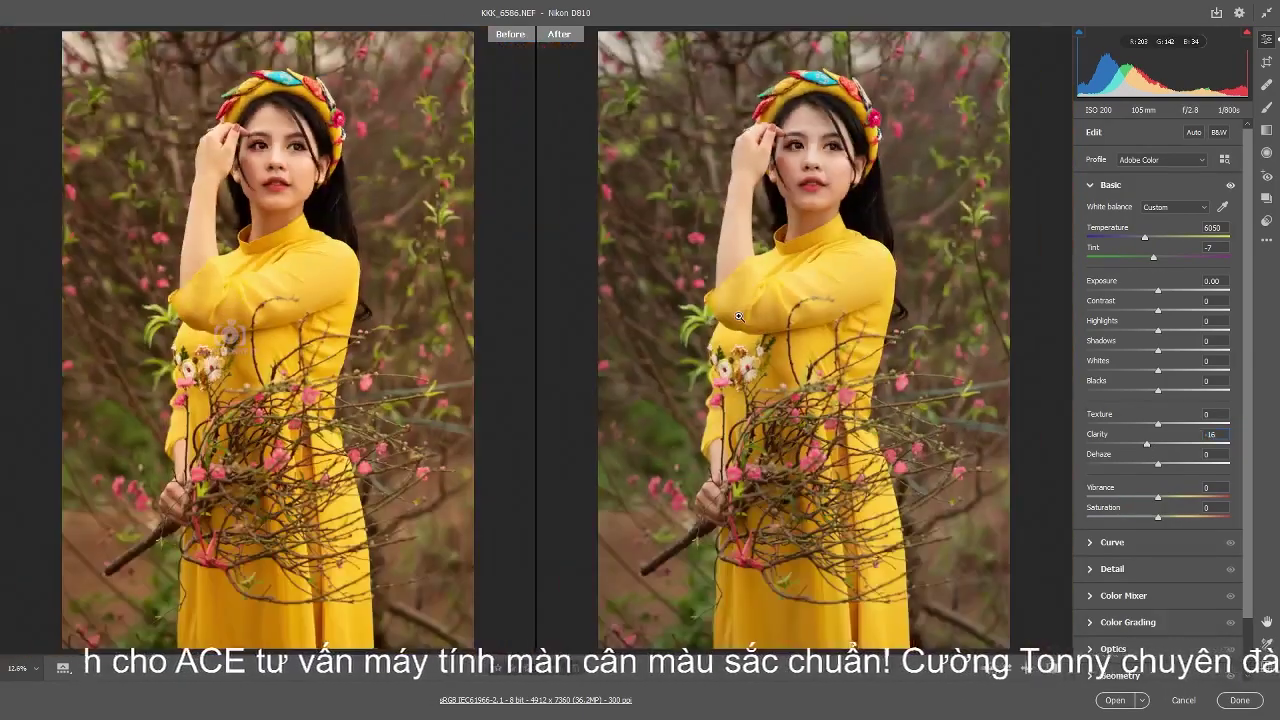
scroll(821, 160, up, 2)
scroll(850, 190, up, 2)
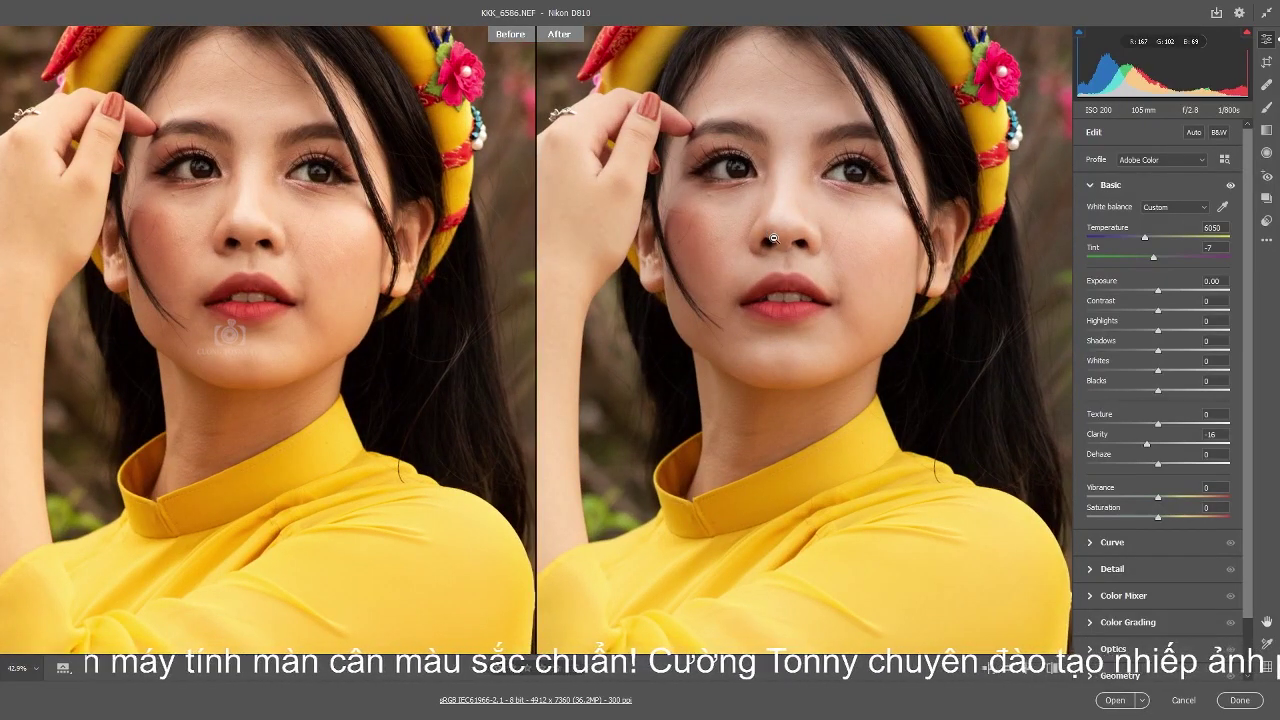
scroll(773, 238, up, 1)
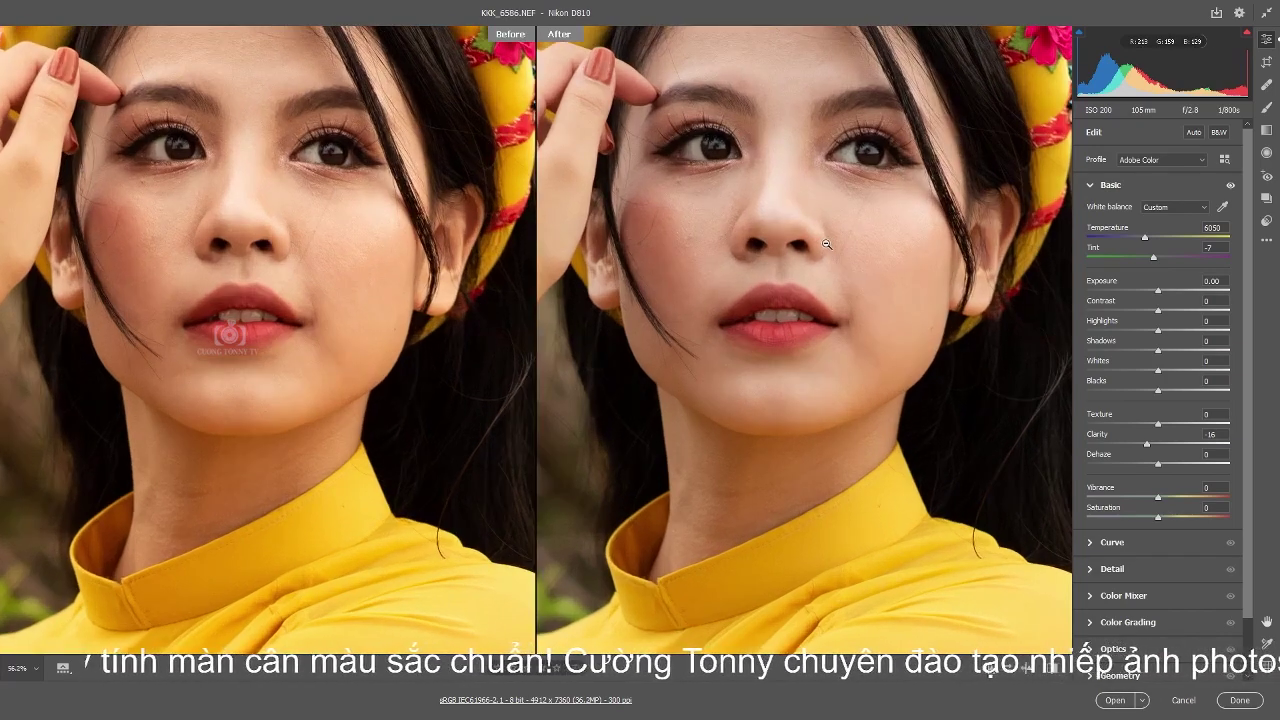
drag(1158, 310, 1149, 311)
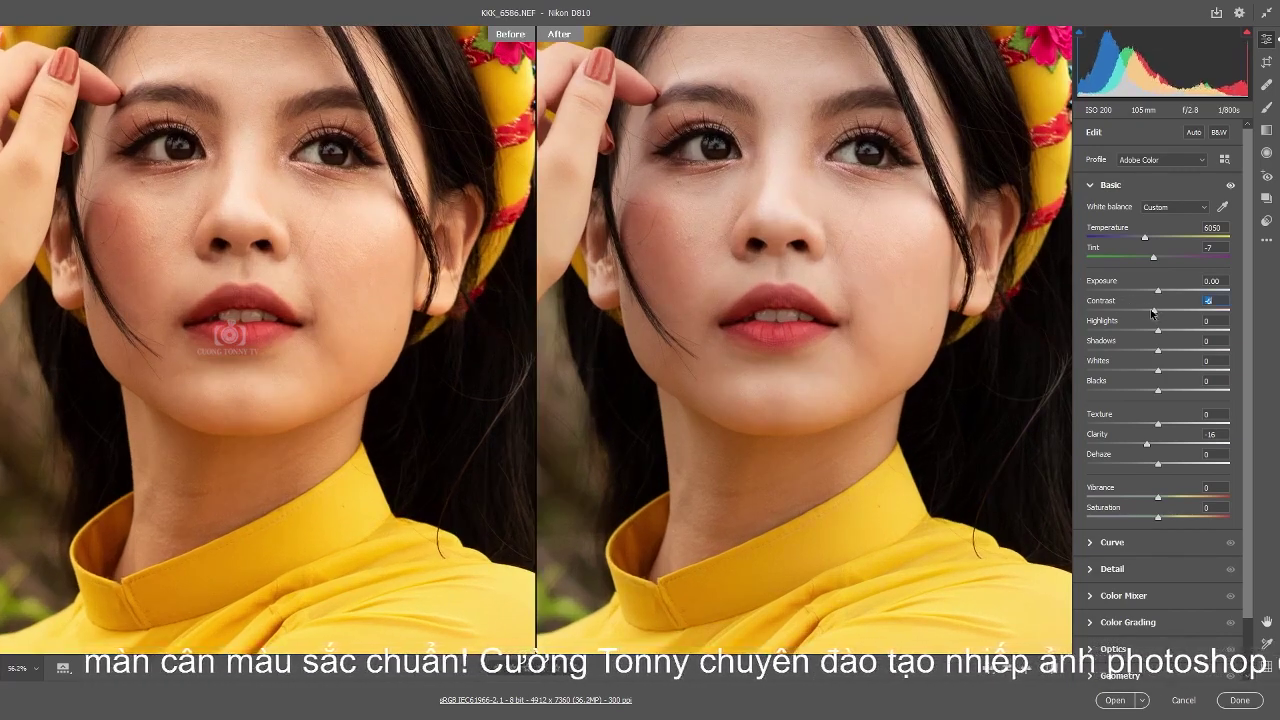
scroll(1014, 337, up, 2)
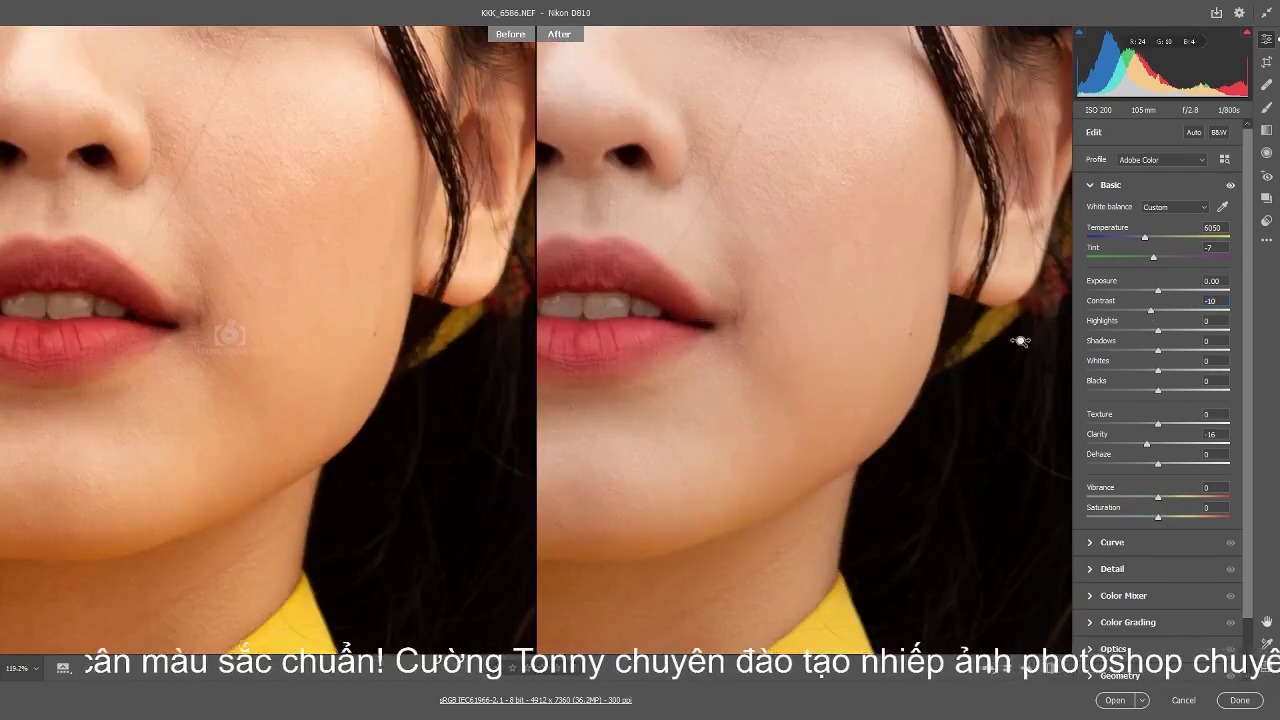
drag(1168, 354, 1190, 352)
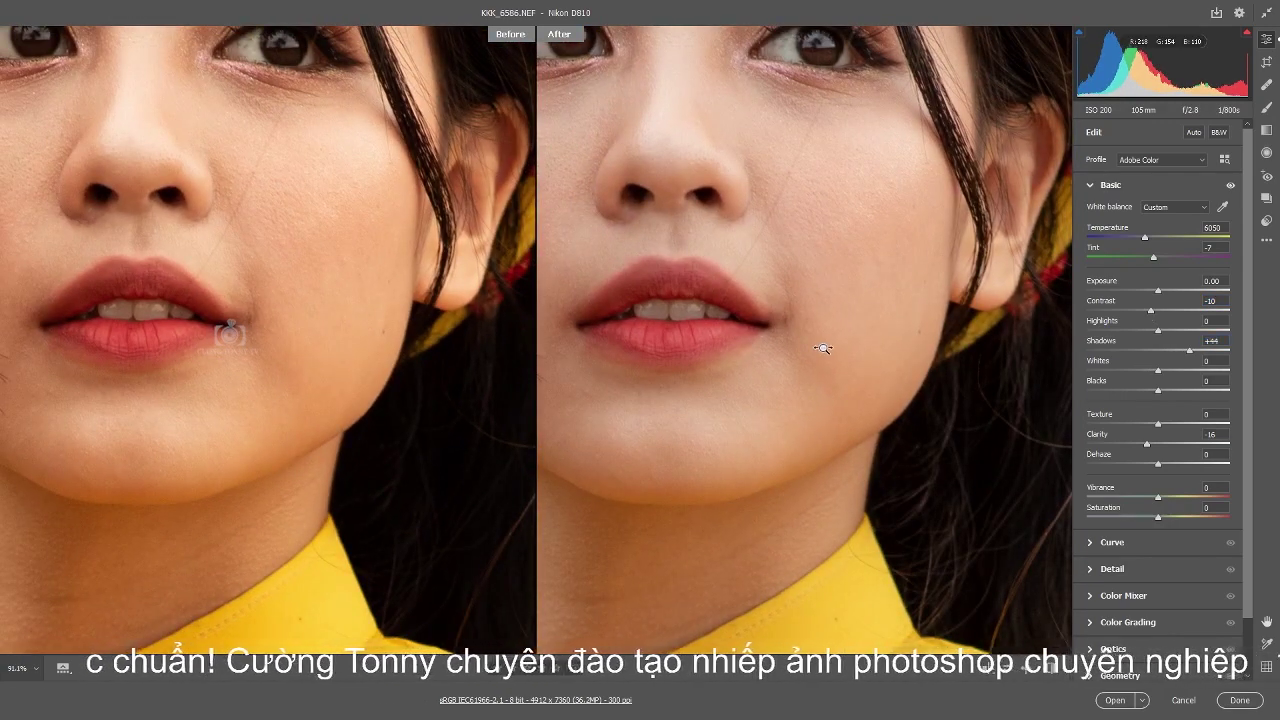
scroll(824, 349, down, 3)
Return to a single view of the photo and ease the Shadows back down.
key(y)
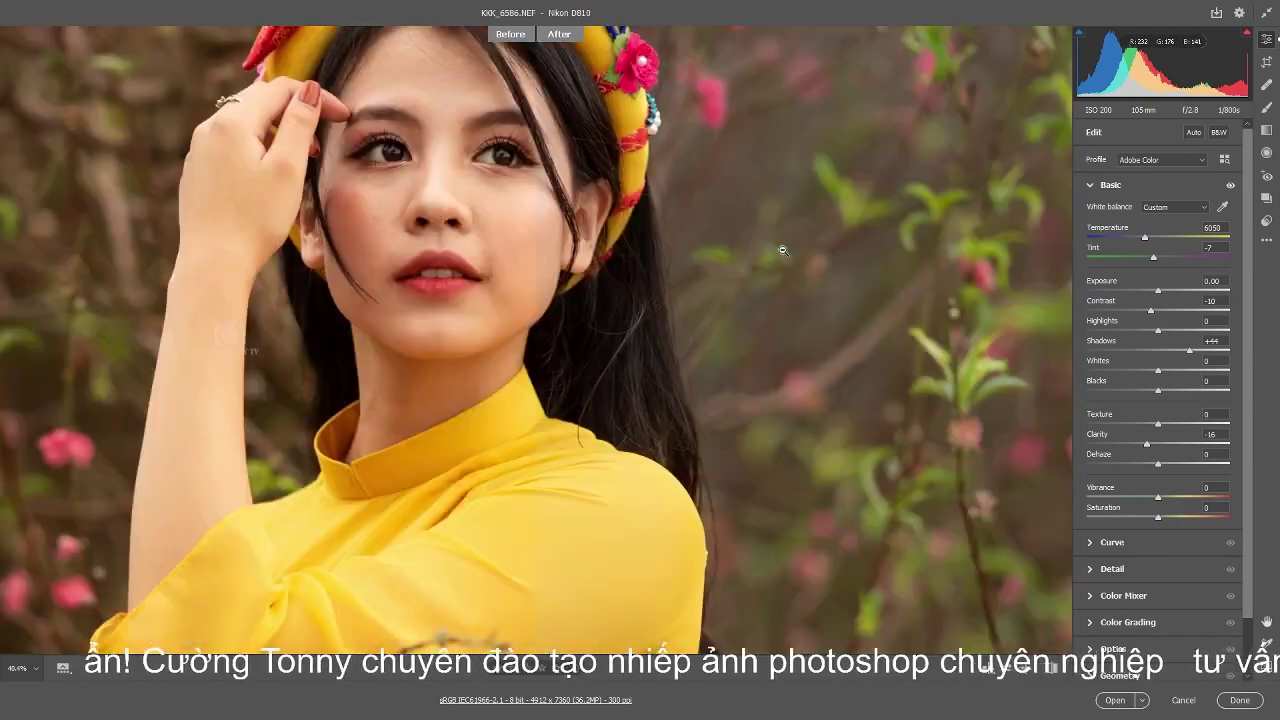
key(y)
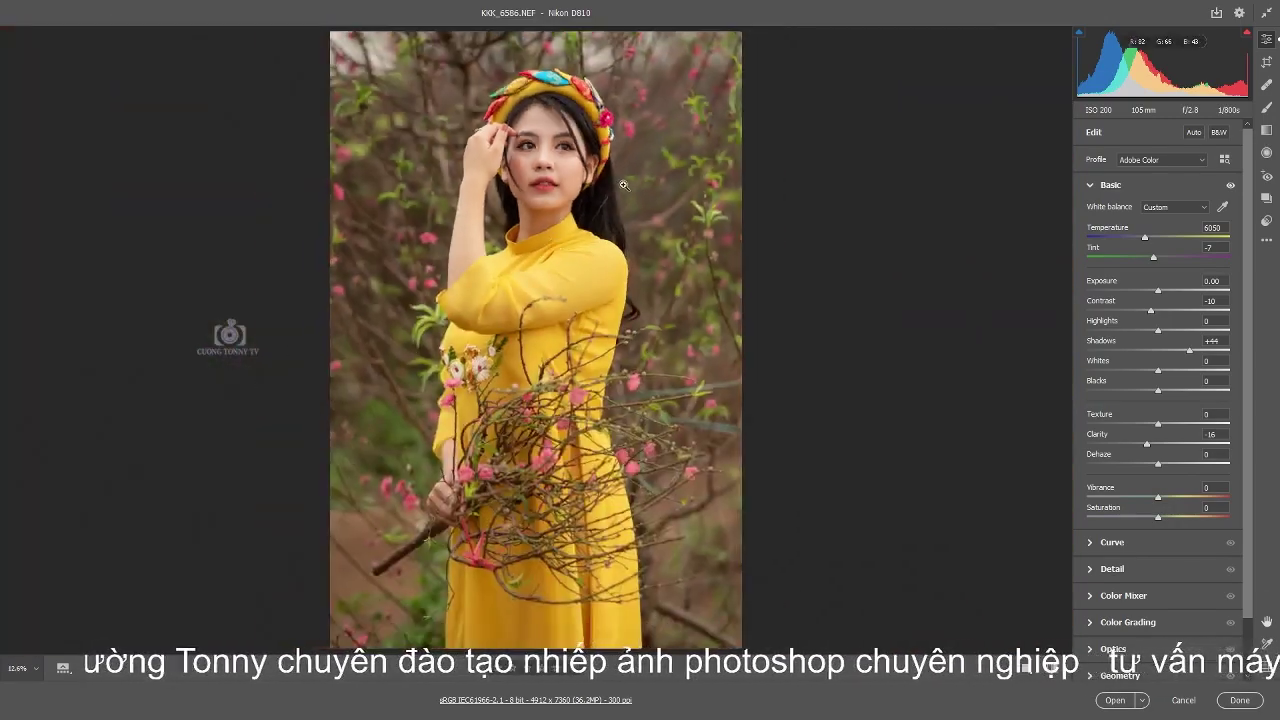
drag(1189, 350, 1184, 350)
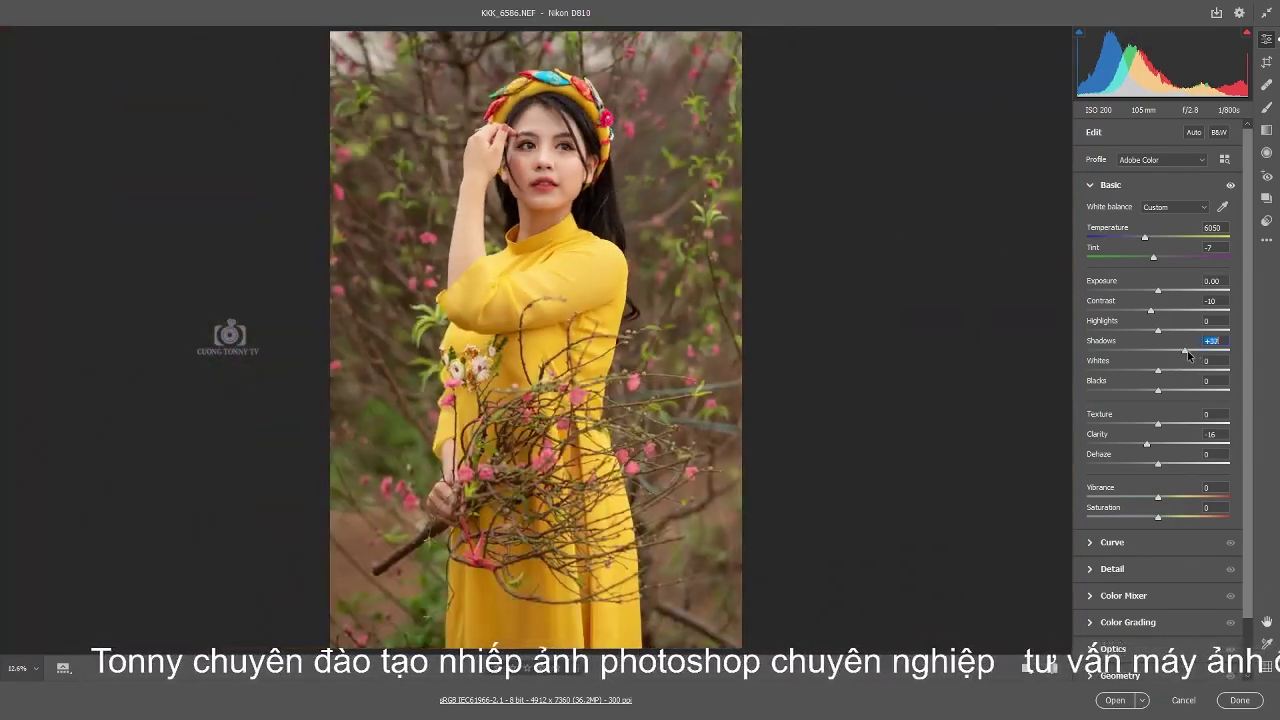
scroll(603, 130, up, 3)
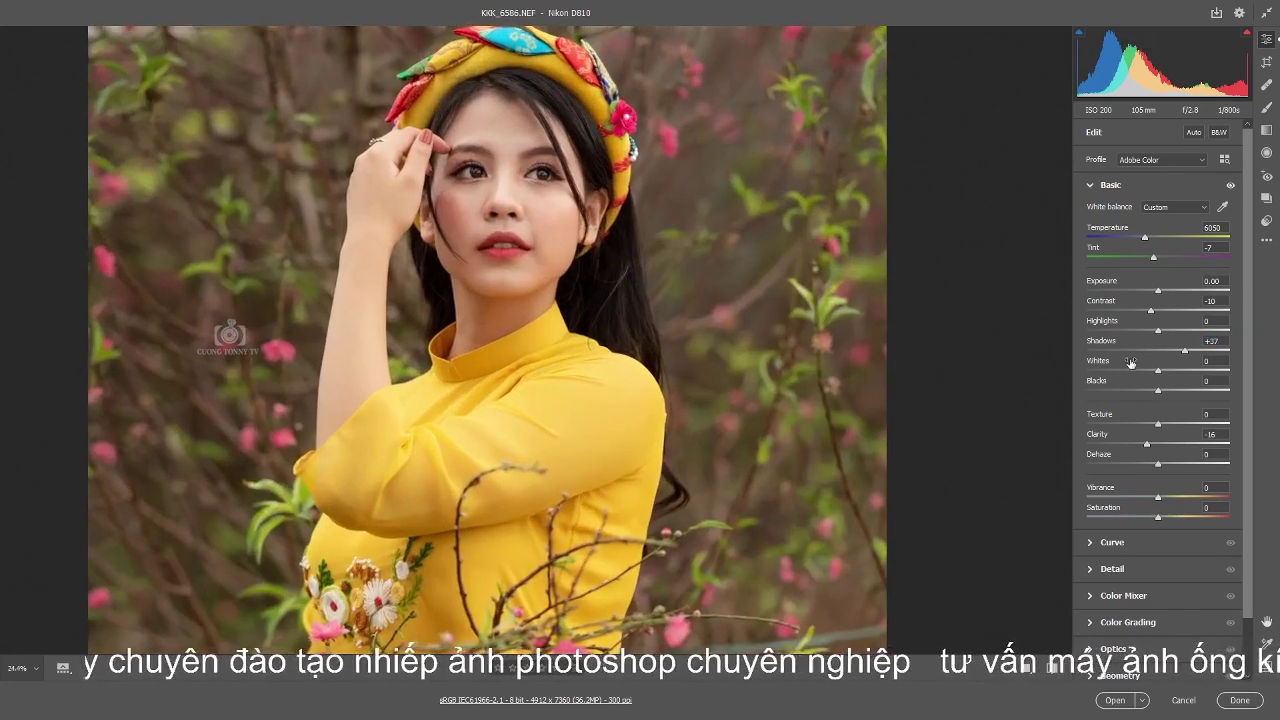
scroll(528, 180, up, 2)
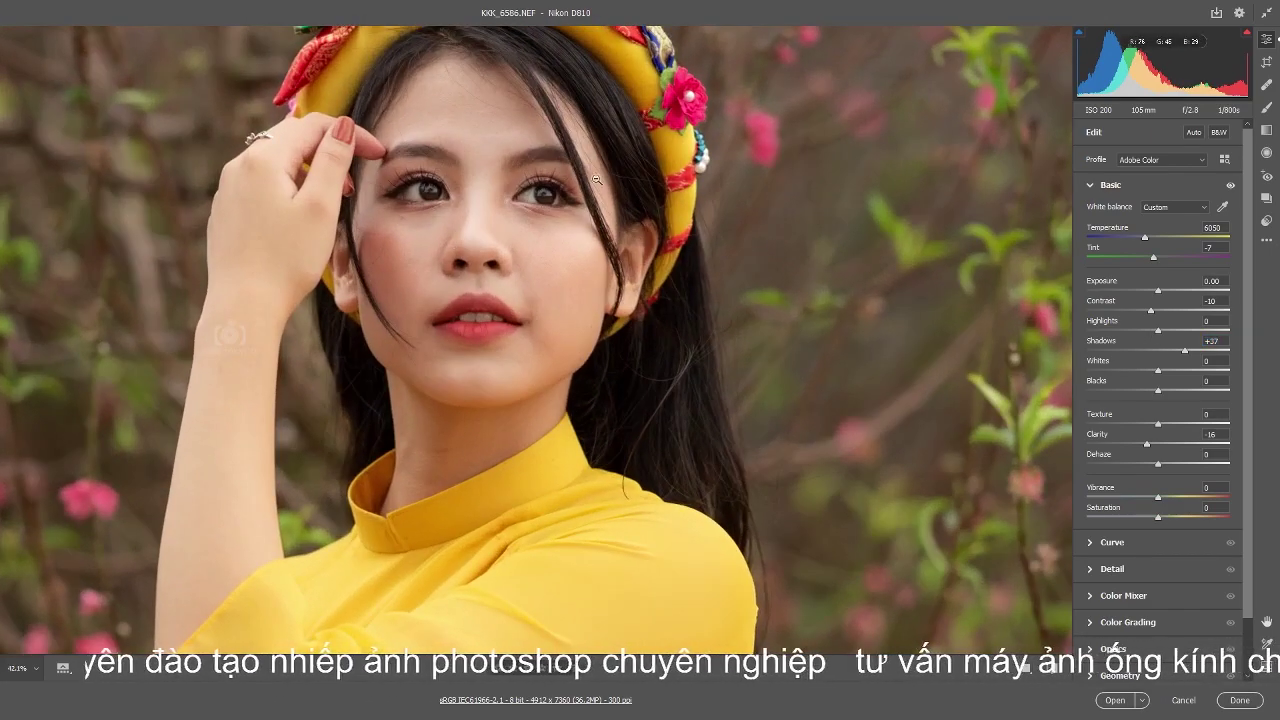
scroll(466, 379, down, 5)
scroll(466, 379, up, 2)
scroll(490, 250, down, 1)
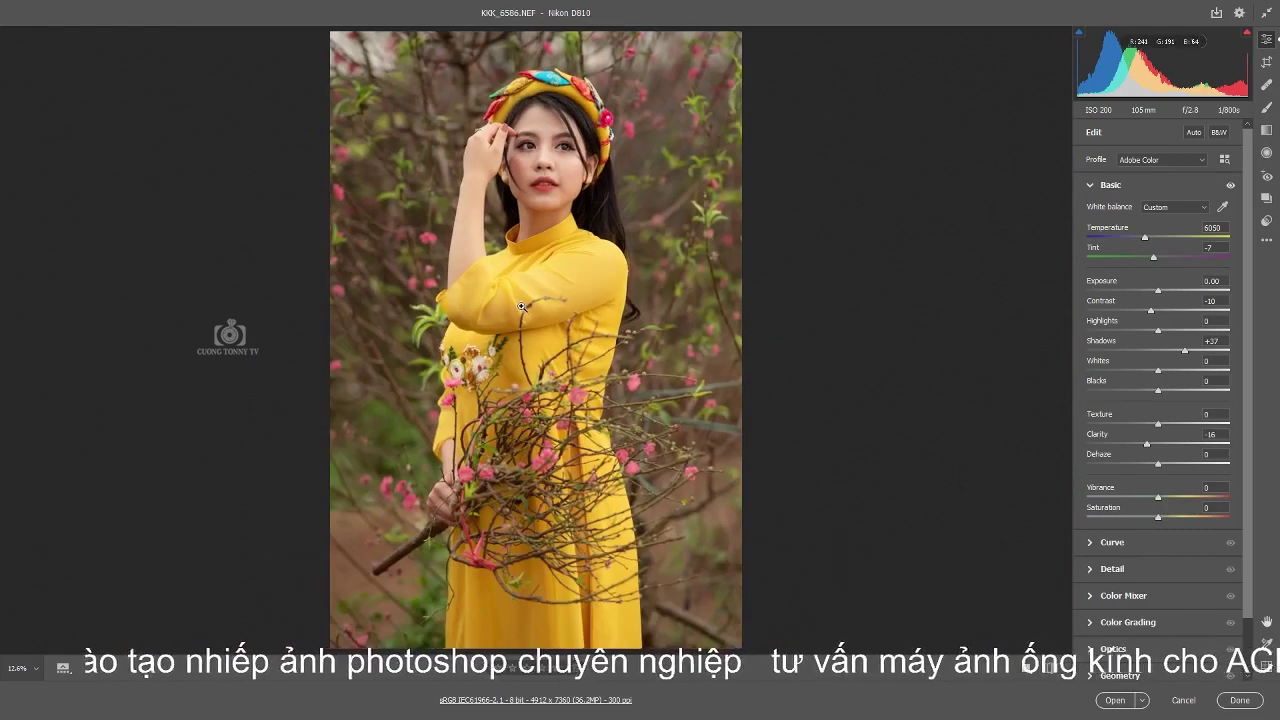
scroll(500, 190, up, 1)
scroll(540, 180, down, 1)
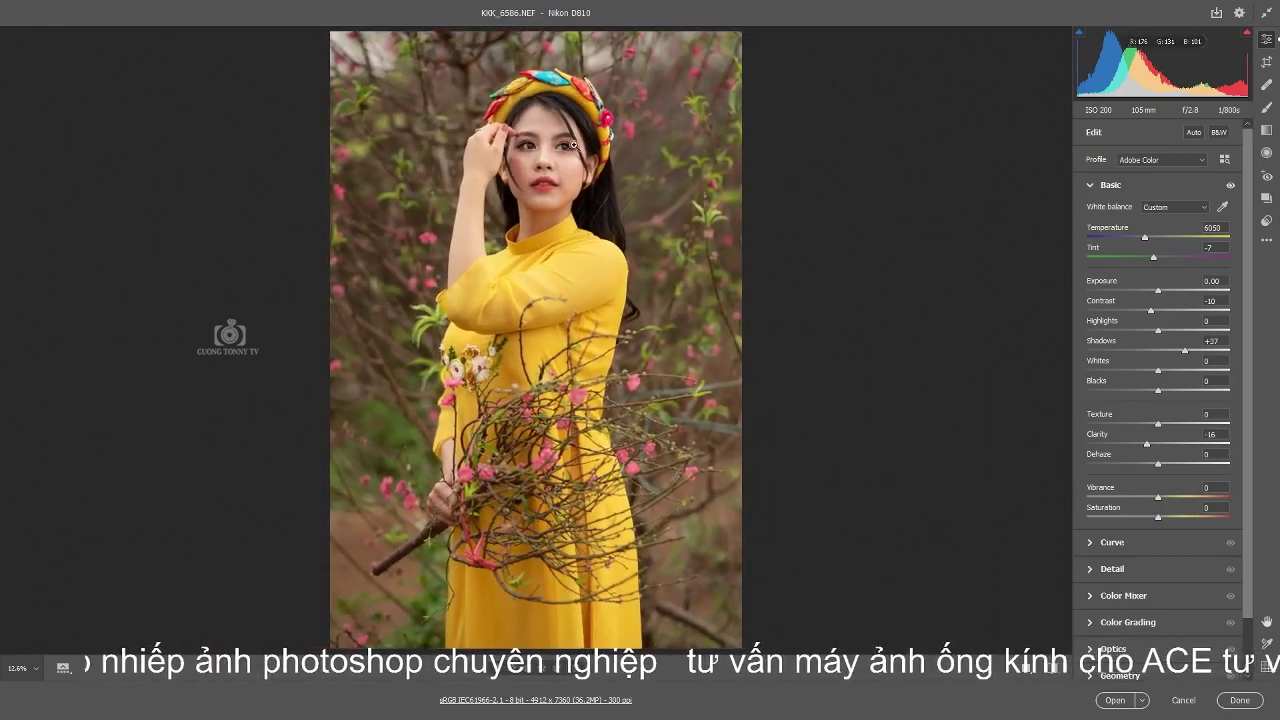
scroll(601, 146, up, 2)
scroll(601, 146, up, 1)
scroll(640, 300, down, 1)
scroll(640, 300, down, 2)
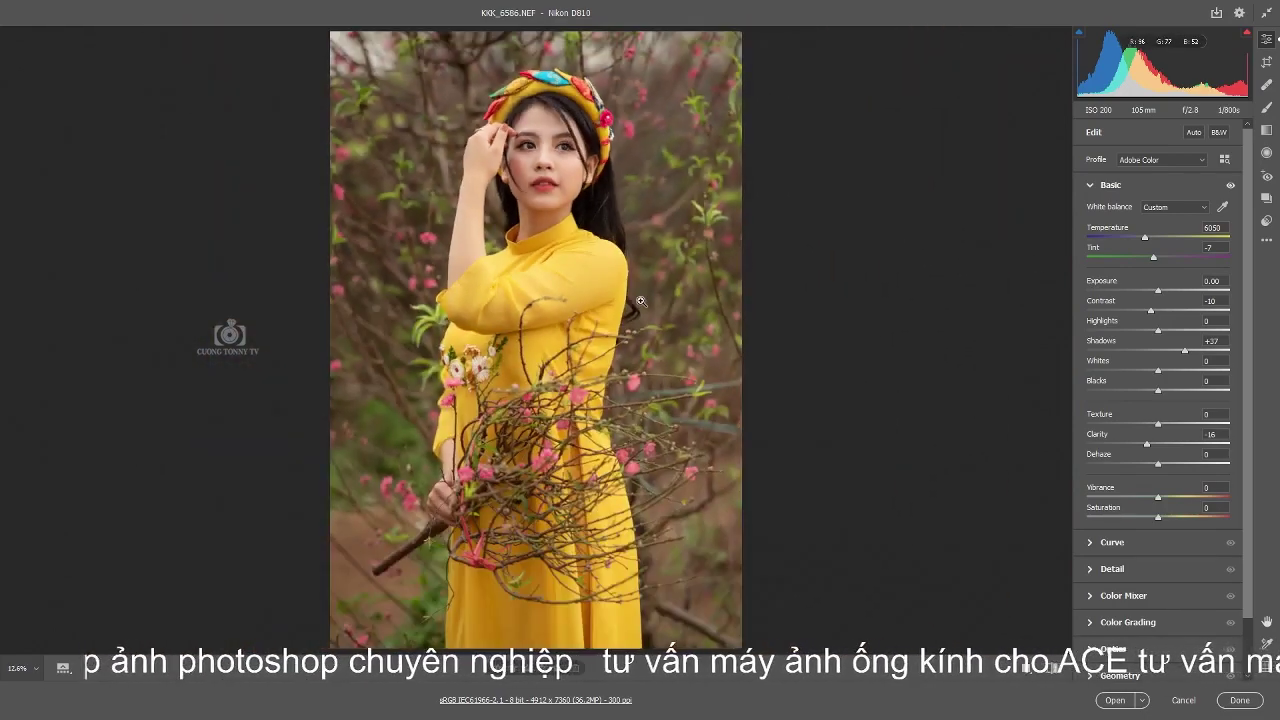
Raise Vibrance to +59.
drag(1158, 516, 1193, 504)
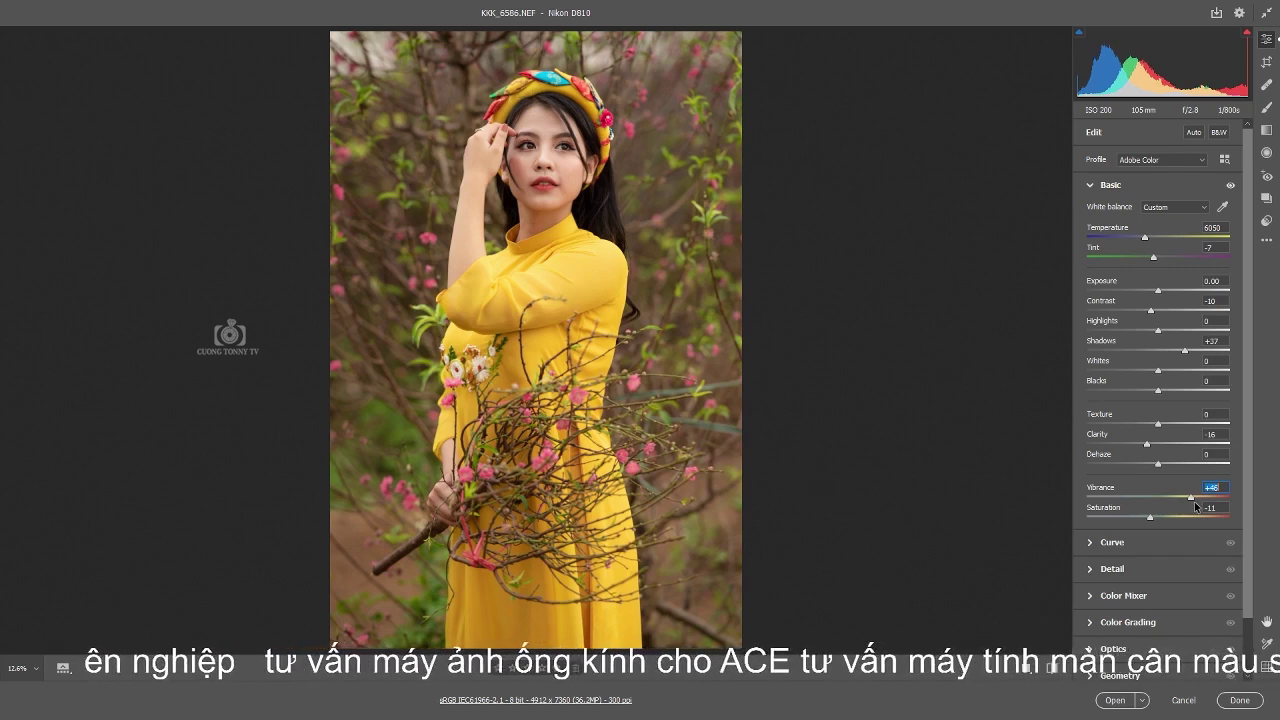
drag(1195, 505, 1197, 505)
scroll(662, 183, up, 3)
scroll(662, 183, up, 1)
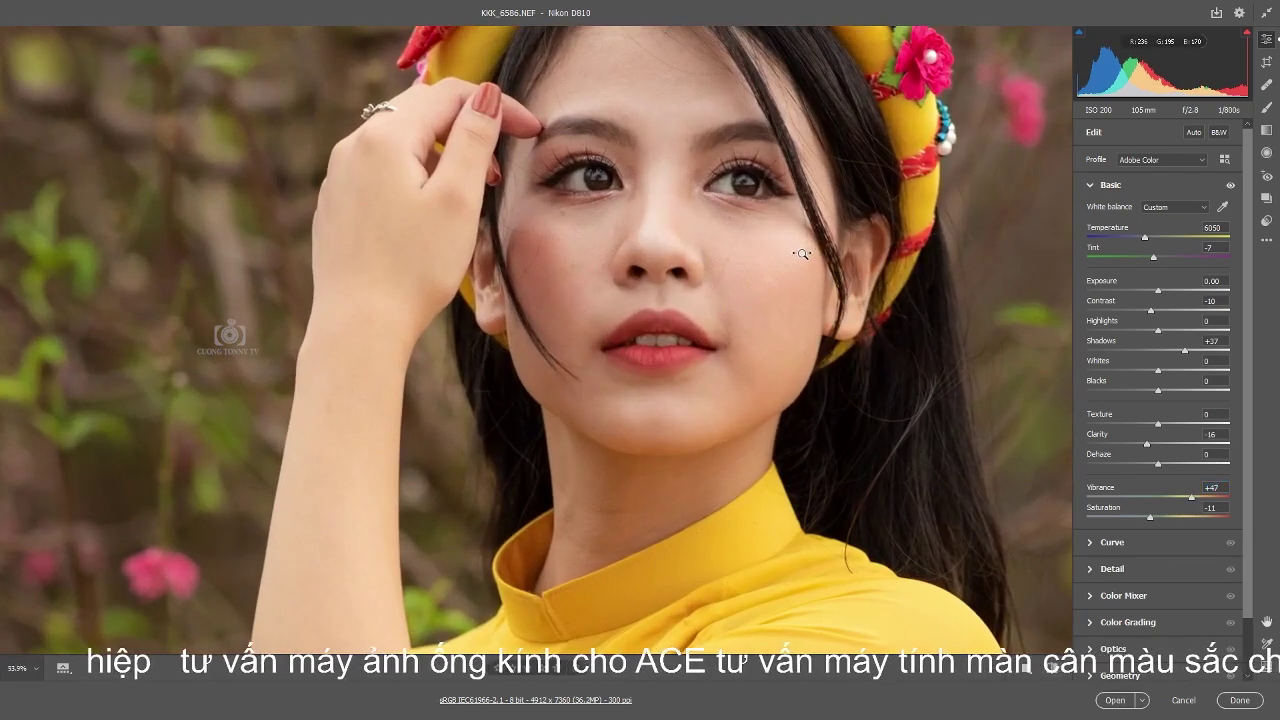
drag(1190, 496, 1204, 503)
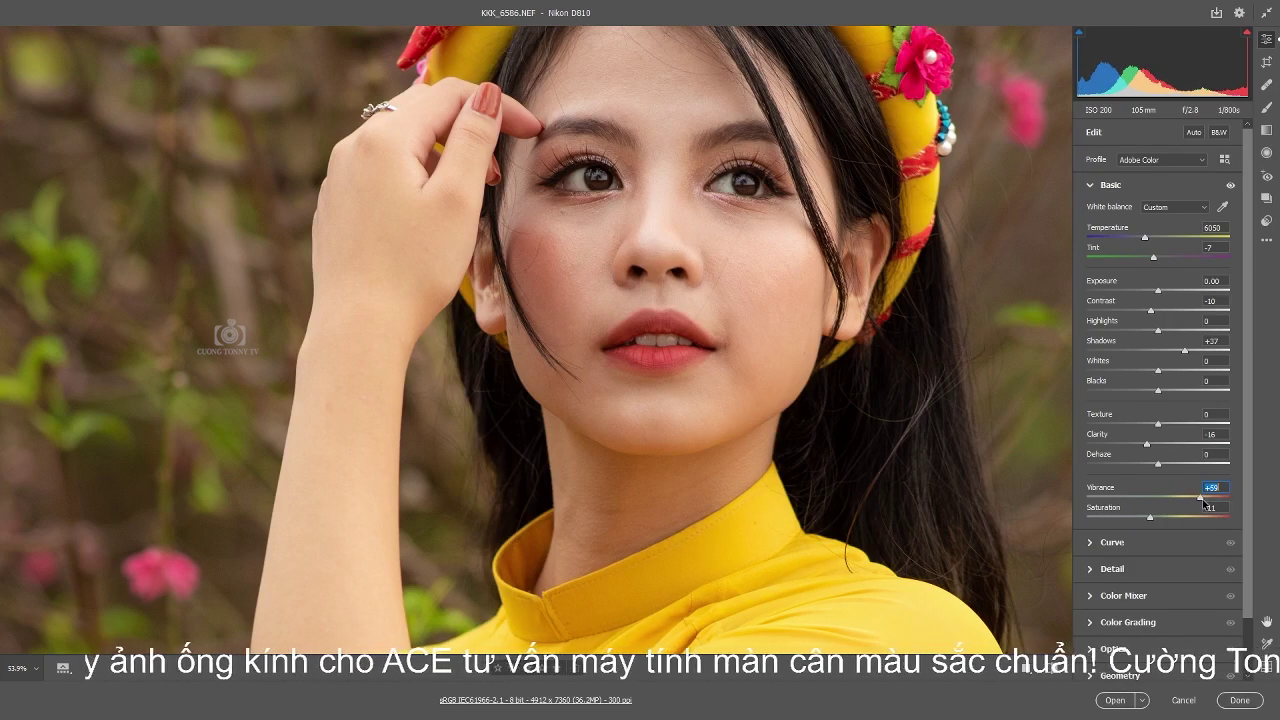
Settle Saturation at -15, checking the whole photo in view.
drag(1150, 517, 1155, 519)
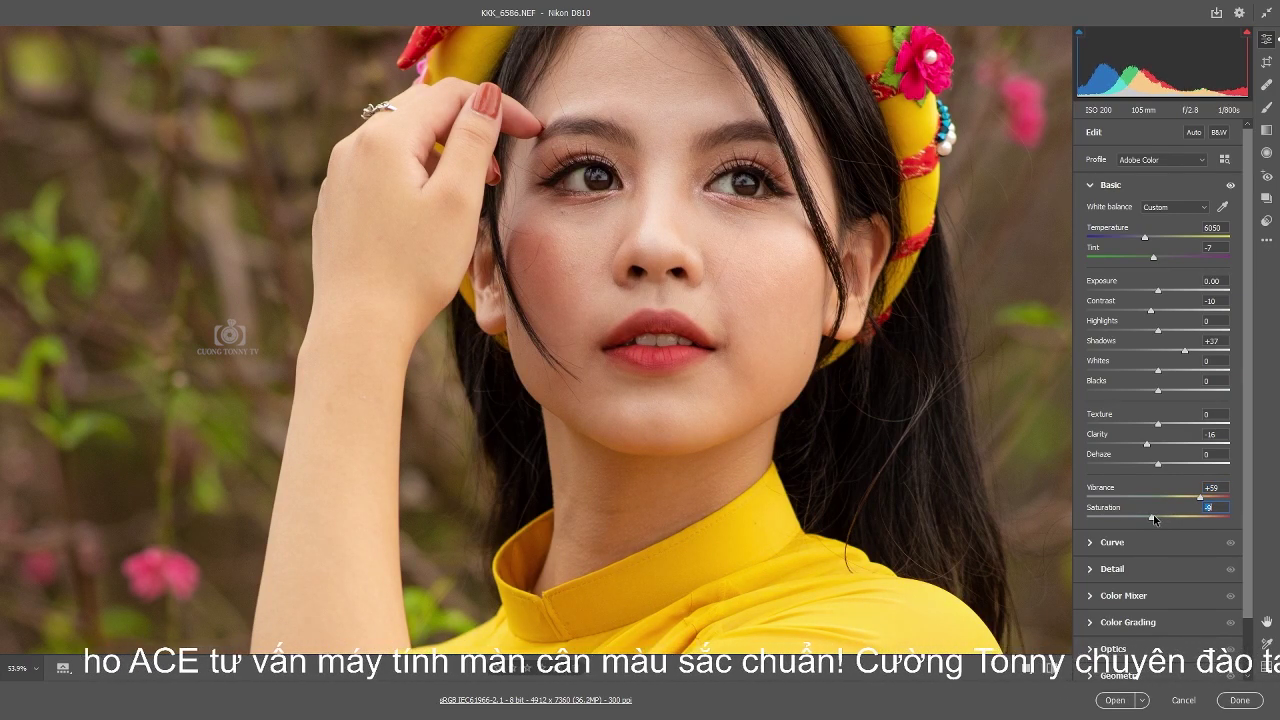
drag(1154, 519, 1149, 519)
key(ctrl+0)
drag(531, 128, 651, 160)
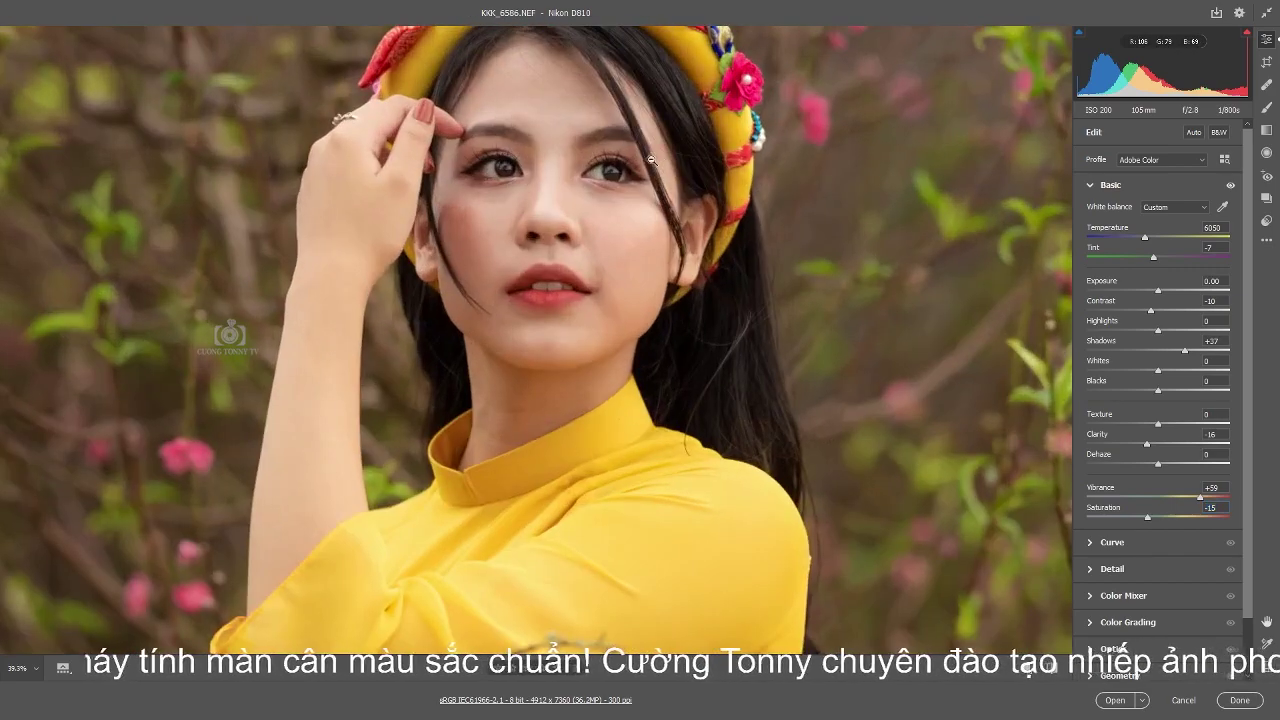
key(ctrl+0)
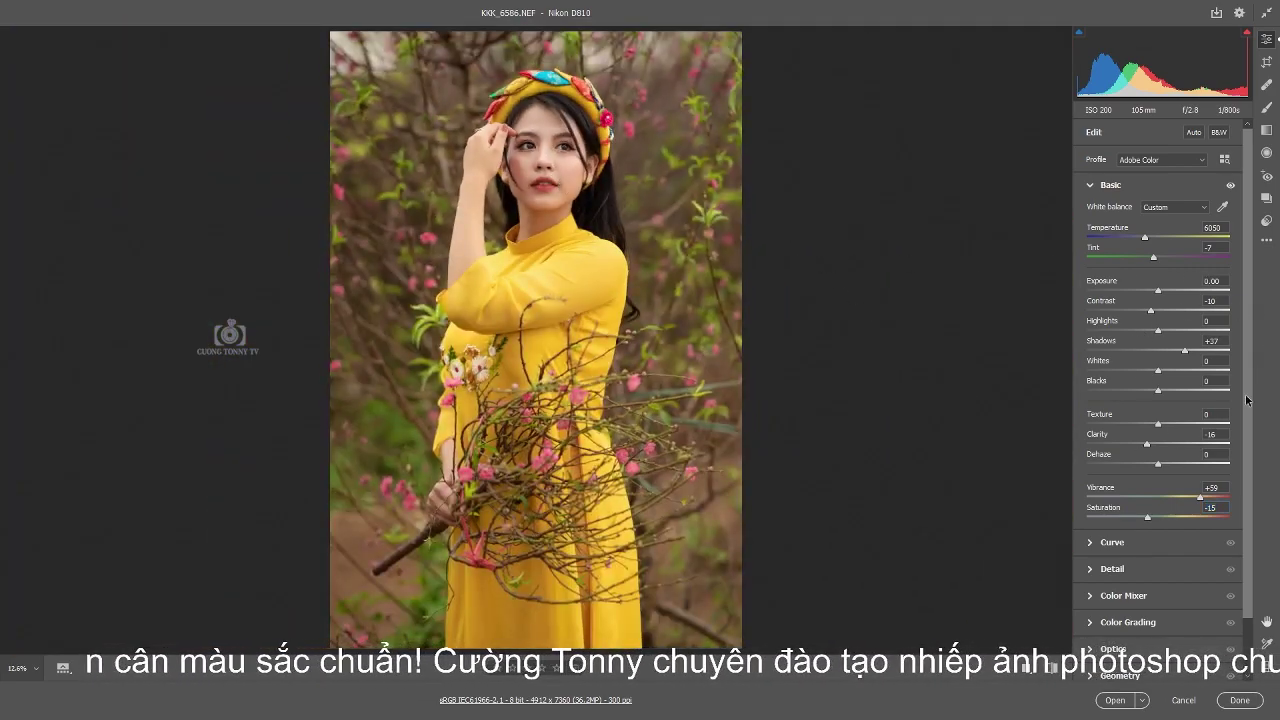
scroll(1246, 400, down, 1)
In Calibration, set Blue Primary Saturation to +55 and reset Green Primary Saturation to 0.
click(1195, 662)
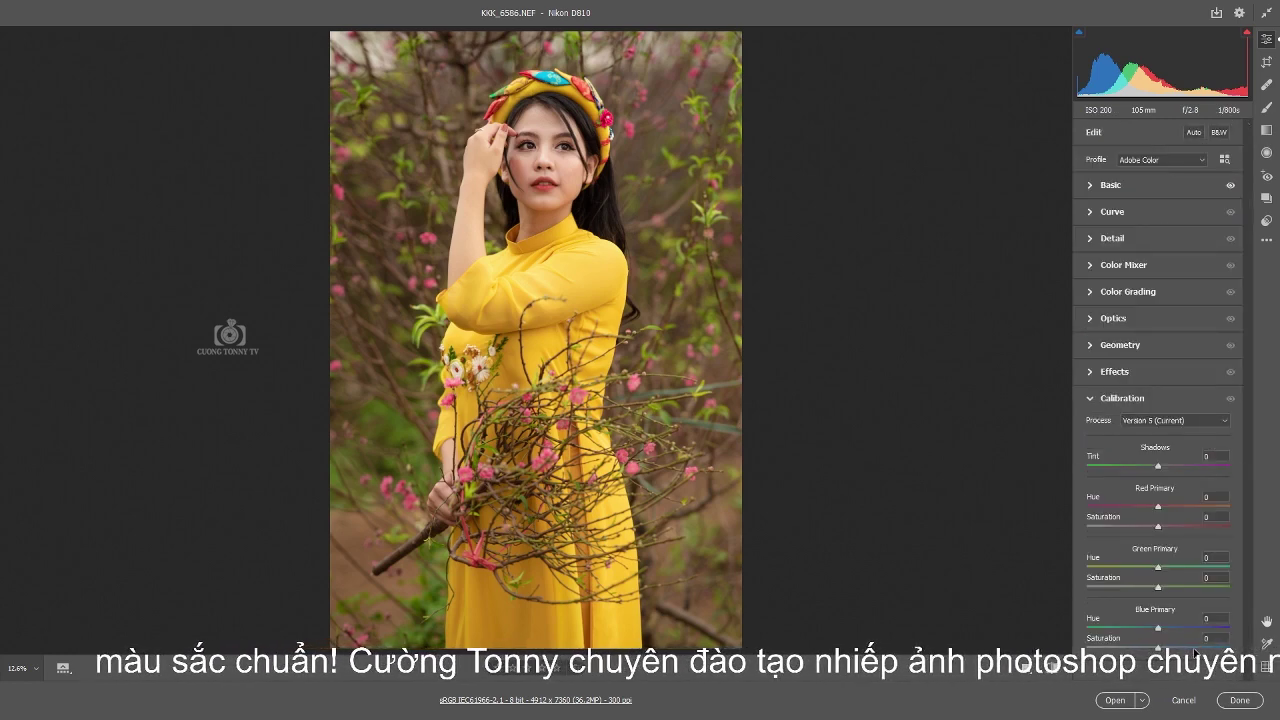
drag(1195, 652, 1254, 633)
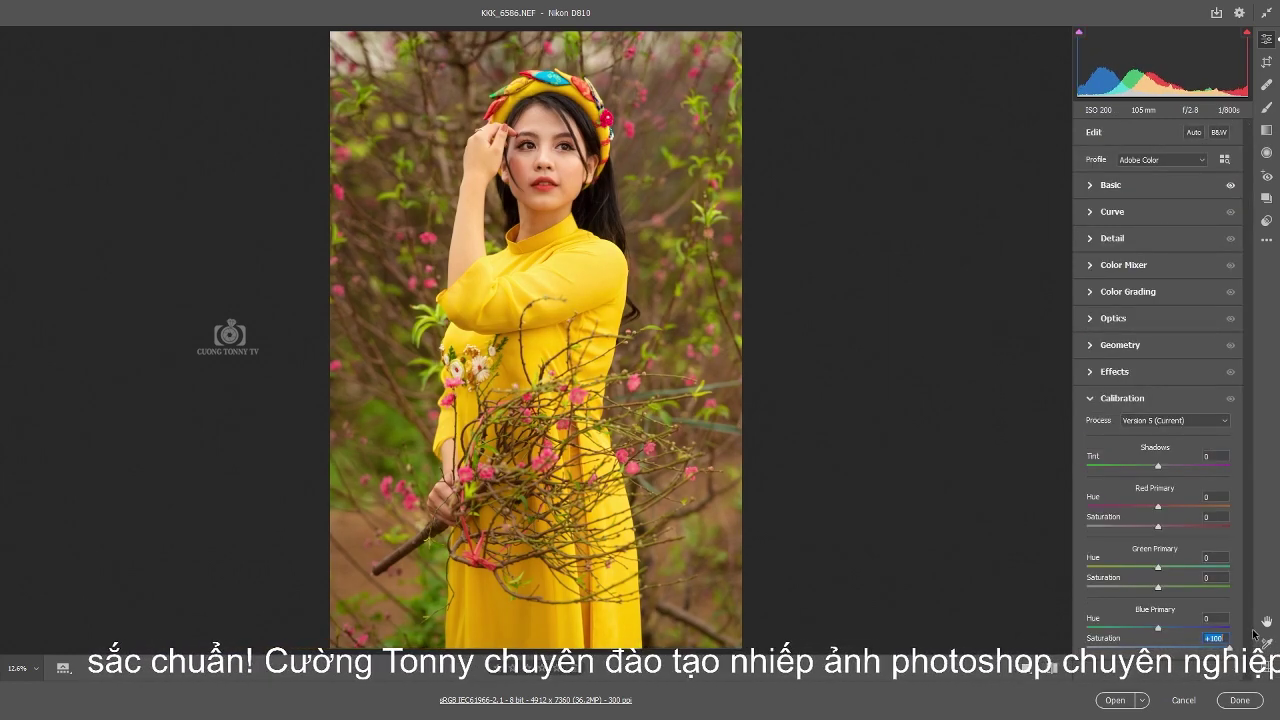
mouse_move(1228, 647)
mouse_down()
mouse_move(1064, 648)
mouse_move(1228, 642)
mouse_move(1197, 647)
mouse_up()
mouse_move(1158, 586)
mouse_down()
mouse_move(1211, 587)
mouse_move(1168, 595)
mouse_up()
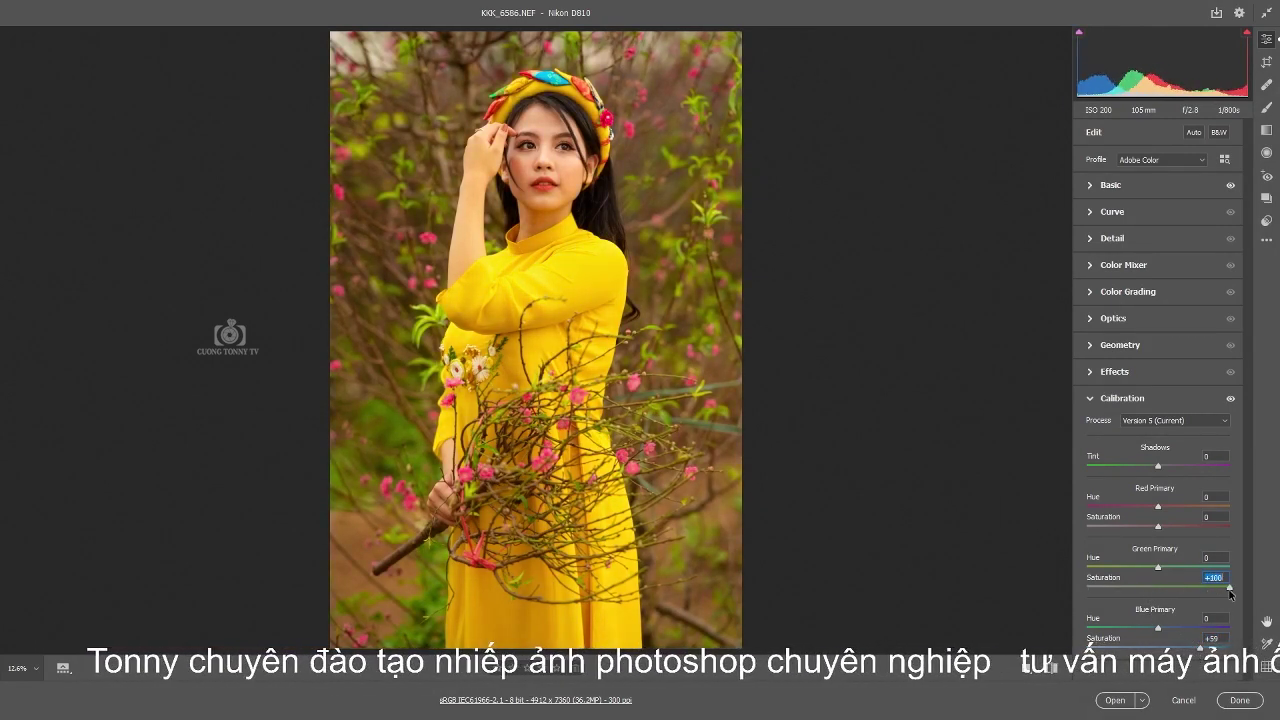
double_click(1168, 587)
Set Red Primary Saturation to +14 and Green Primary Hue to +10.
mouse_move(1158, 526)
mouse_down()
mouse_move(1196, 527)
mouse_move(1174, 531)
mouse_up()
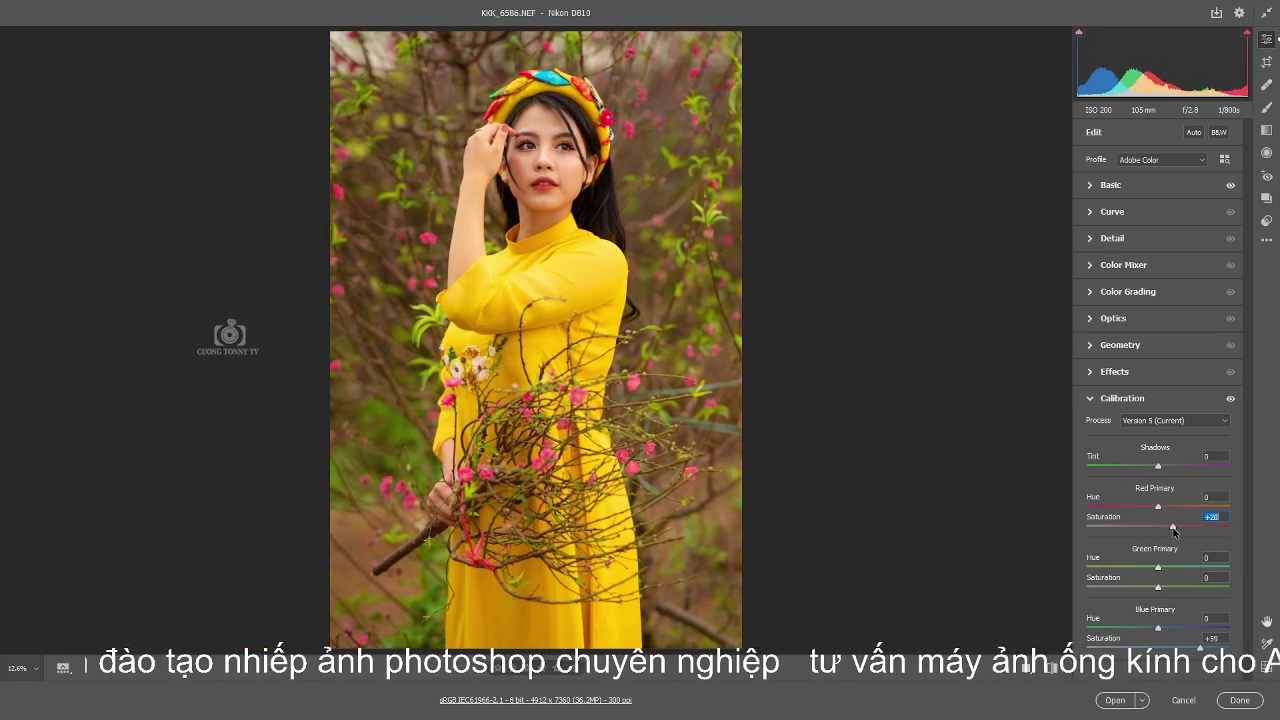
drag(1174, 531, 1169, 510)
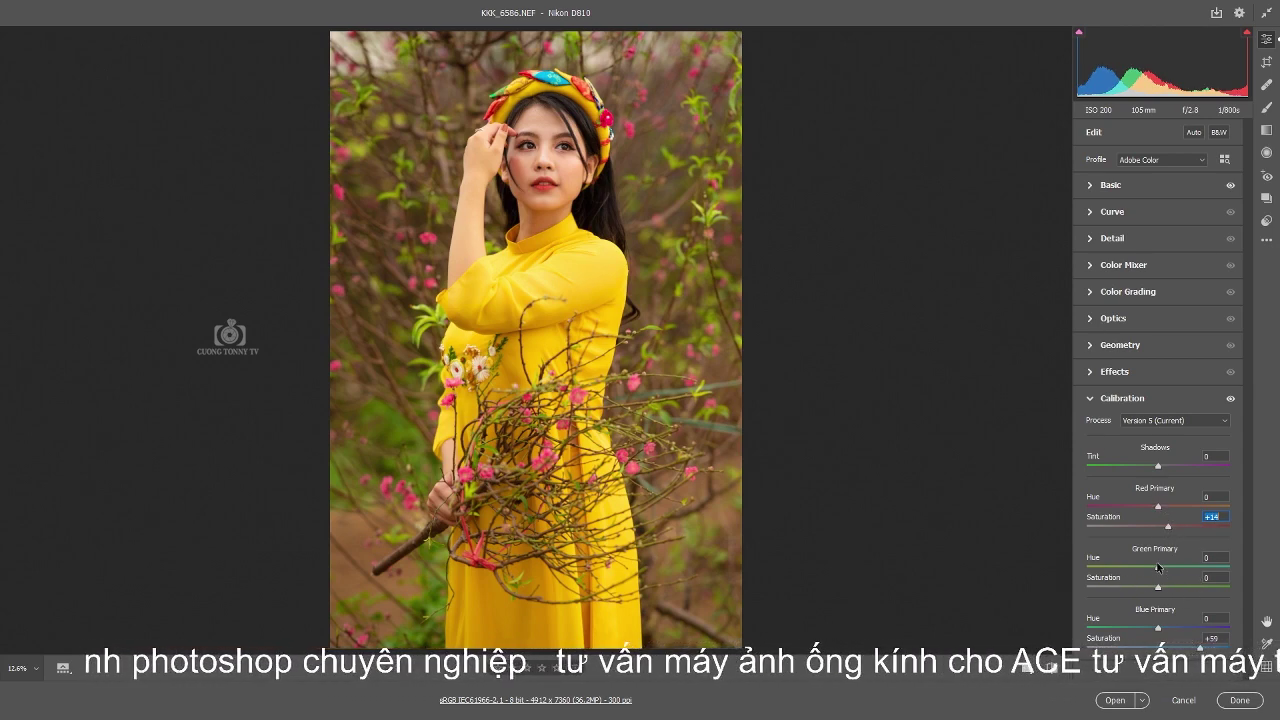
mouse_move(1158, 567)
mouse_down()
mouse_move(1184, 567)
mouse_move(1164, 566)
mouse_move(1167, 586)
mouse_up()
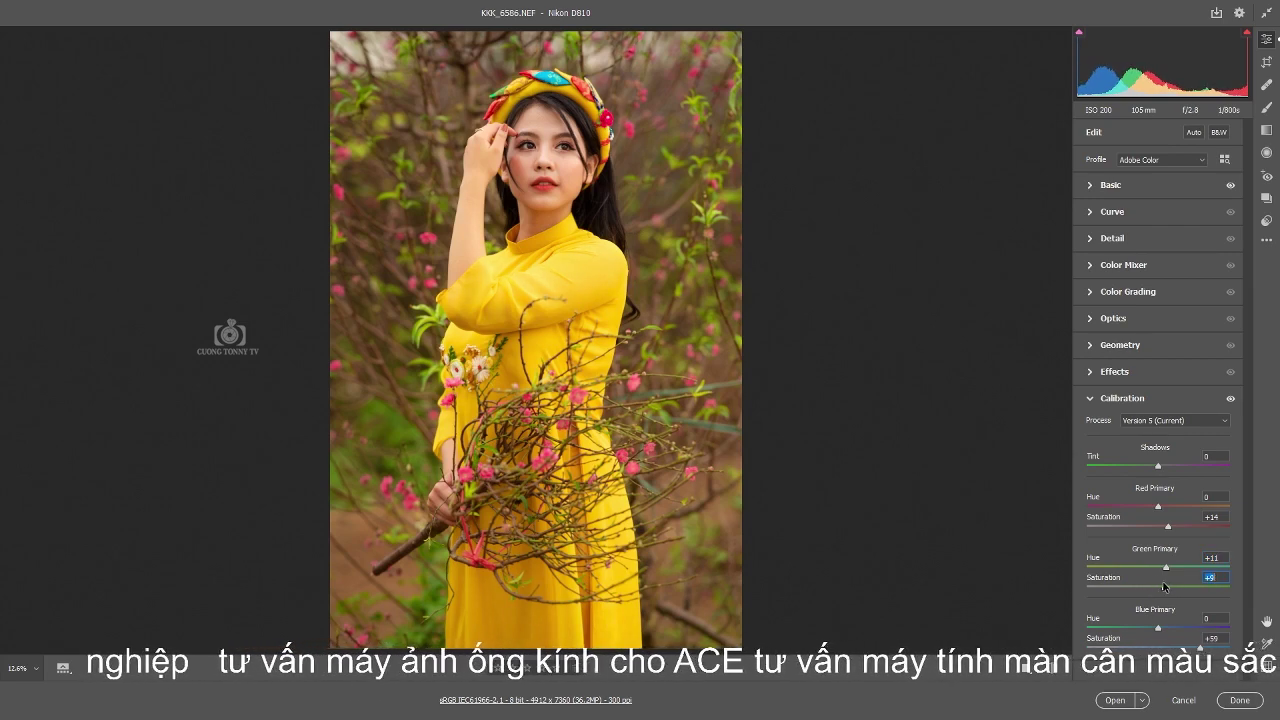
text(0)
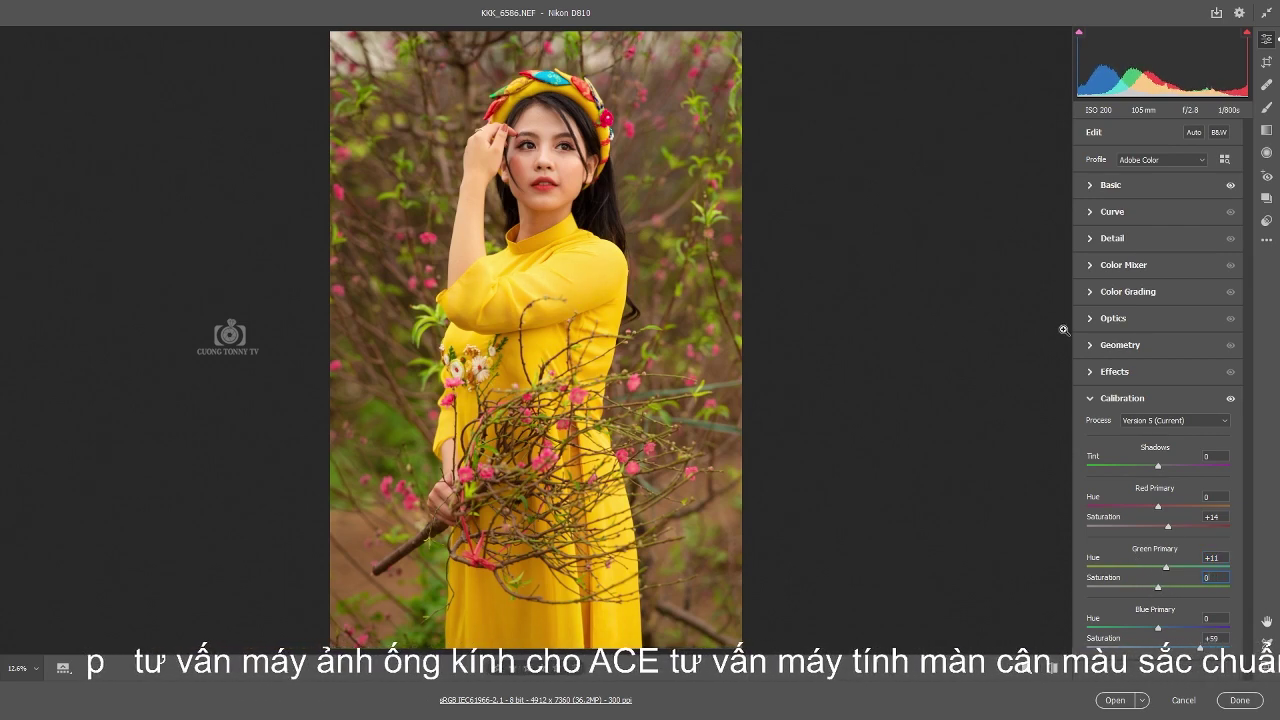
click(1208, 556)
key(Down)
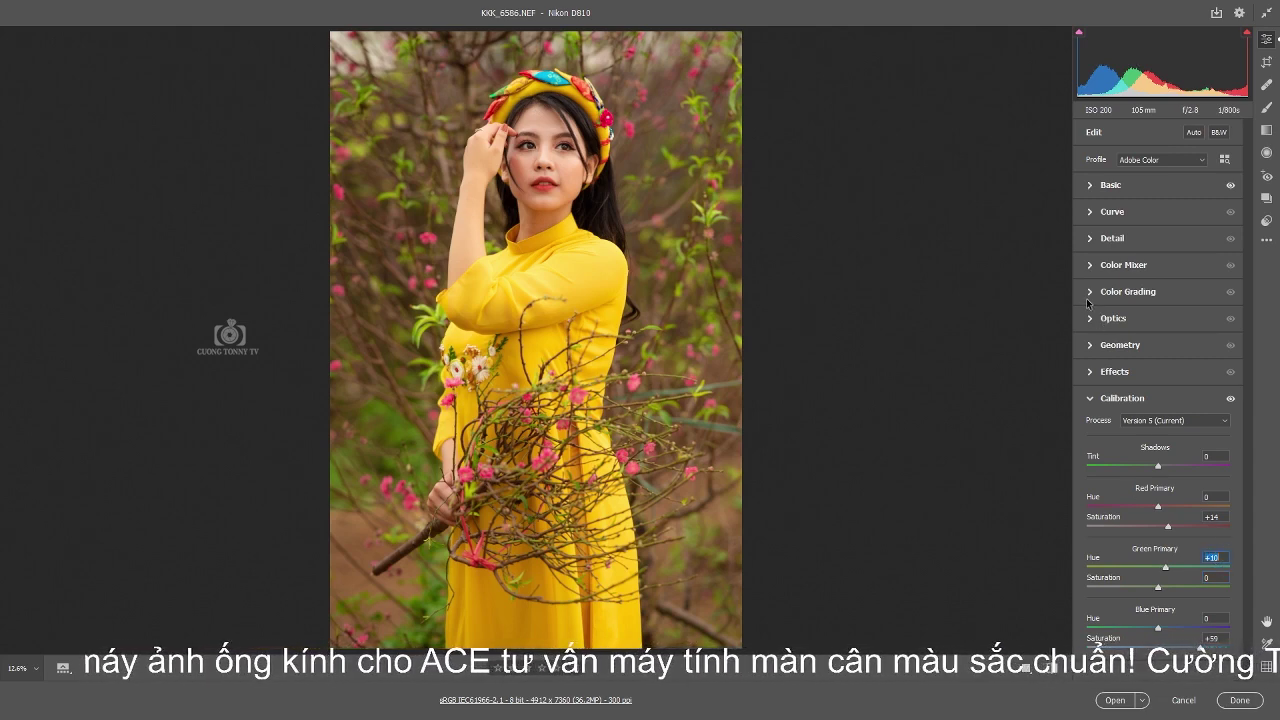
In the Detail panel, raise Sharpening from 40 to 50.
click(1112, 238)
scroll(750, 274, up, 5)
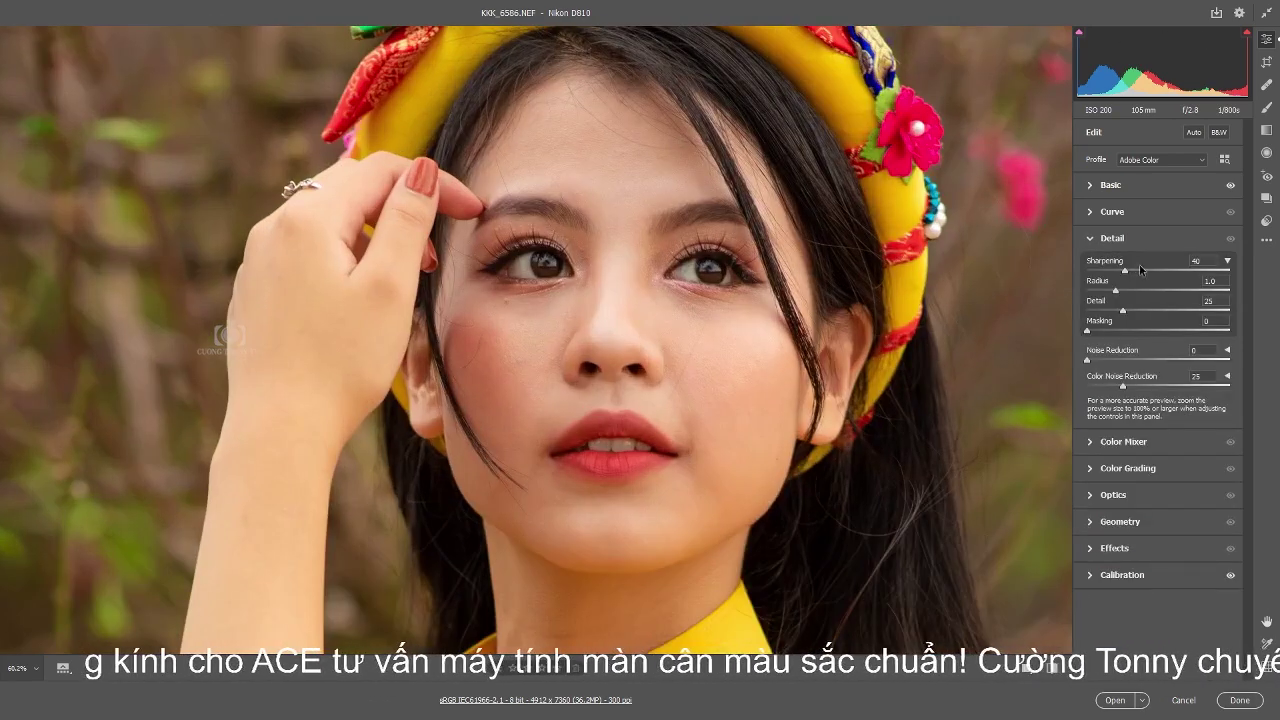
drag(1124, 270, 1138, 270)
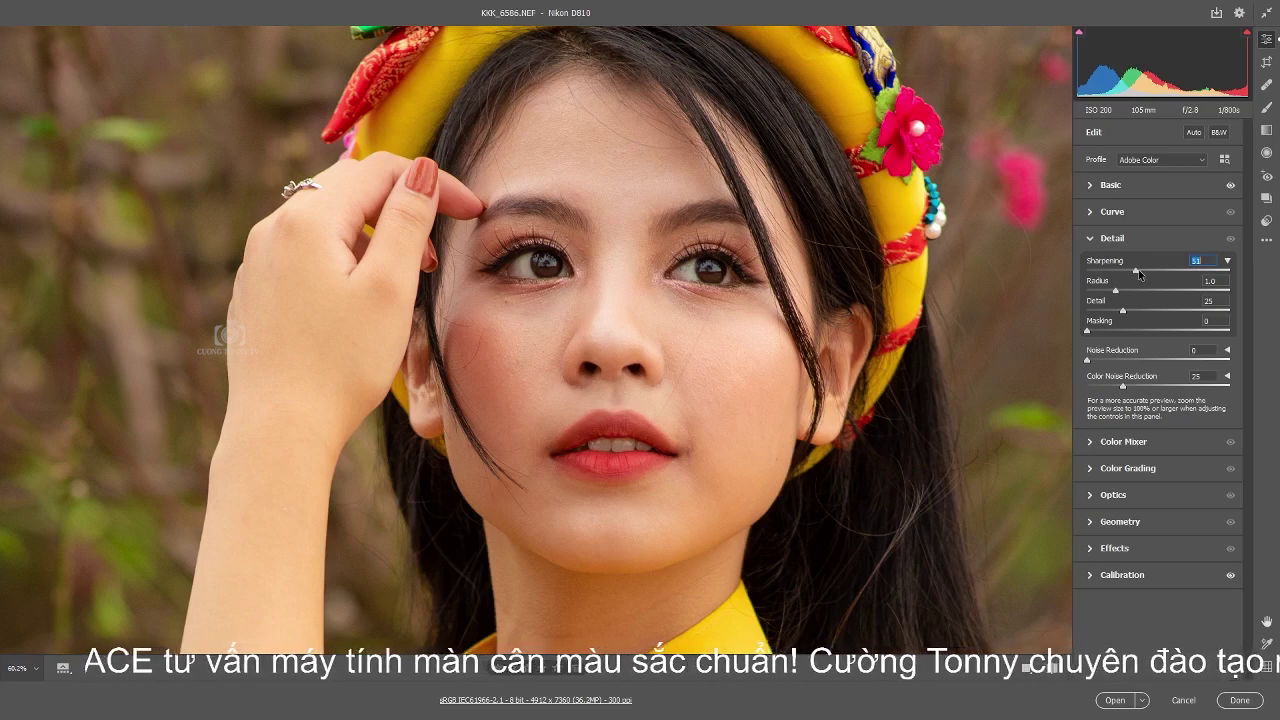
drag(1139, 270, 1137, 270)
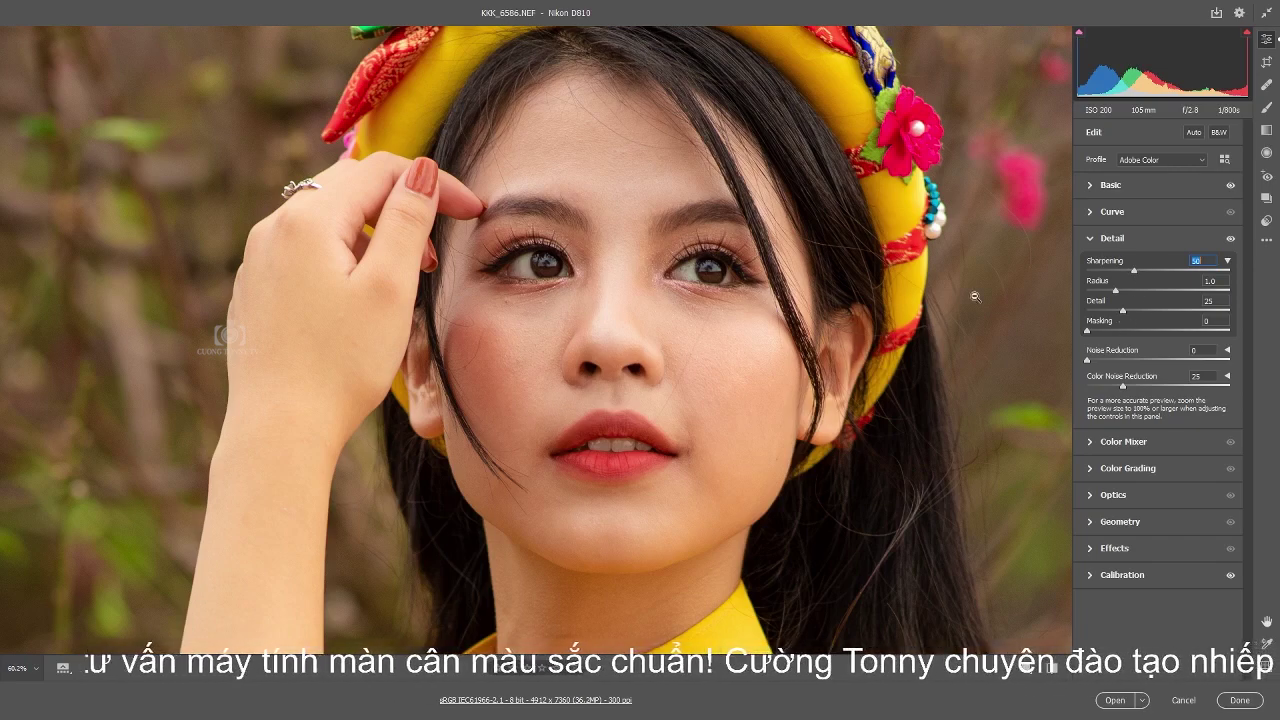
key(ctrl+0)
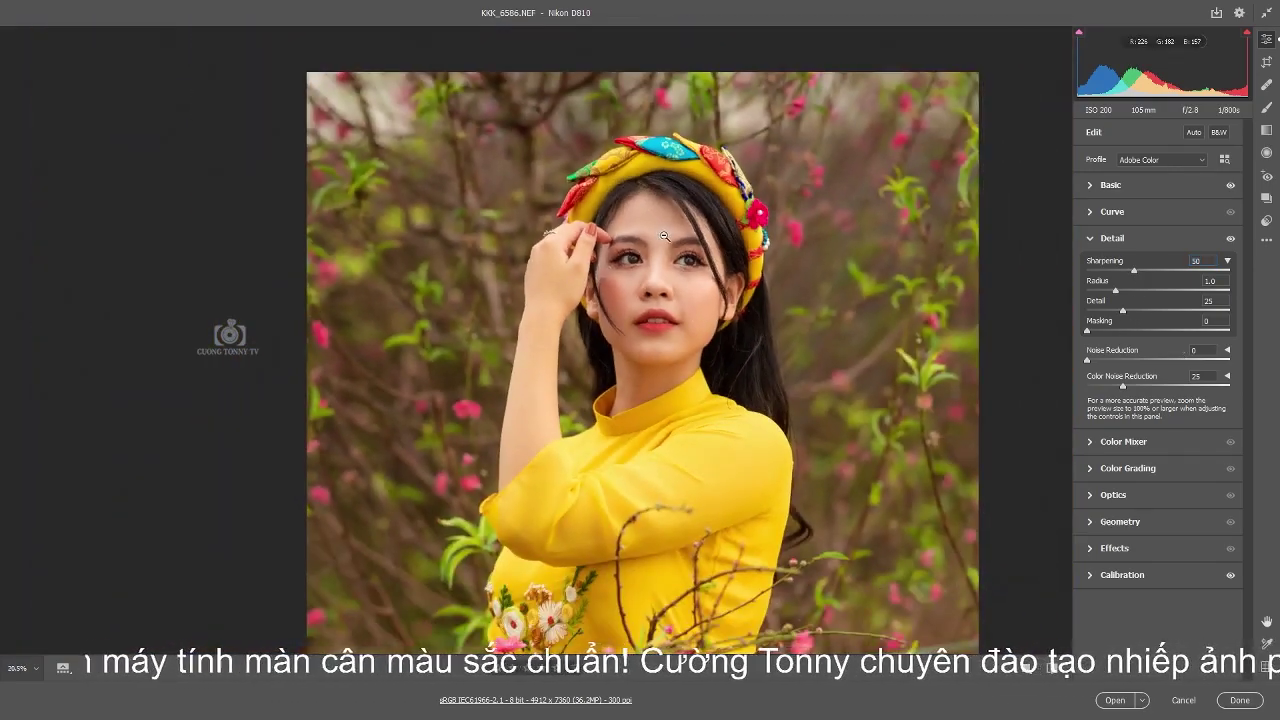
scroll(654, 237, up, 3)
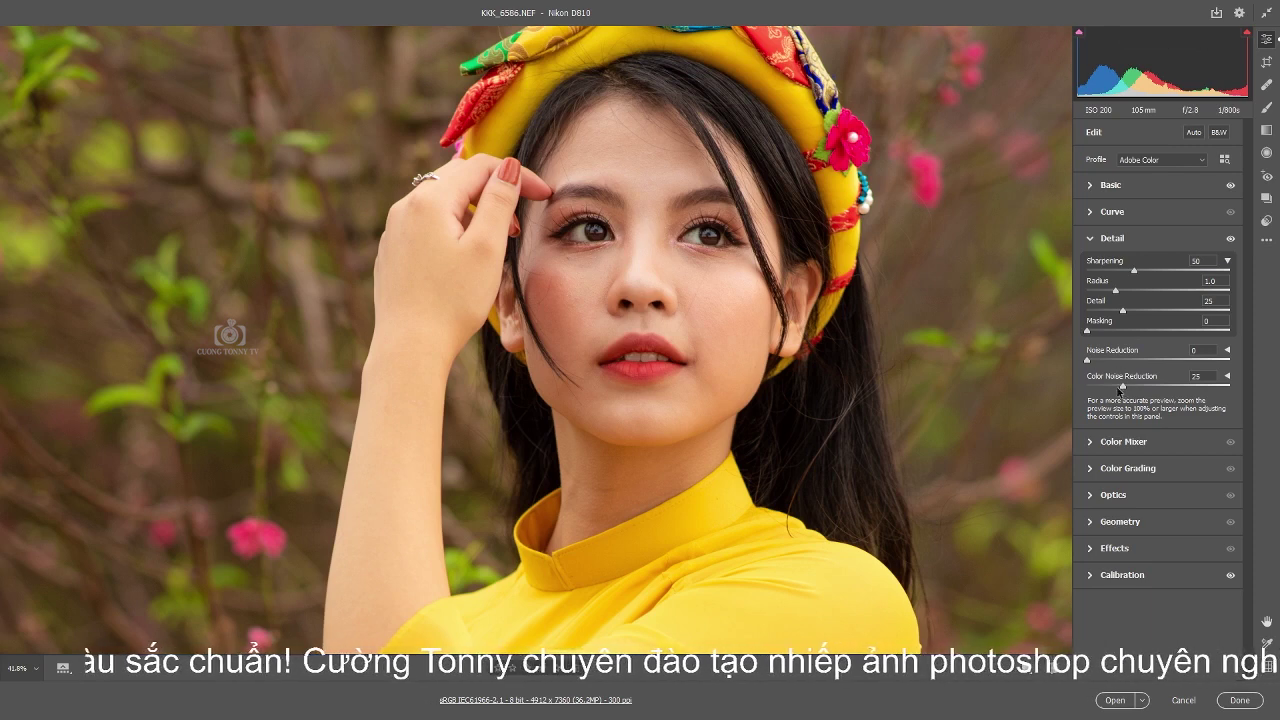
In Color Mixer, lower the Oranges saturation to -11.
click(1091, 445)
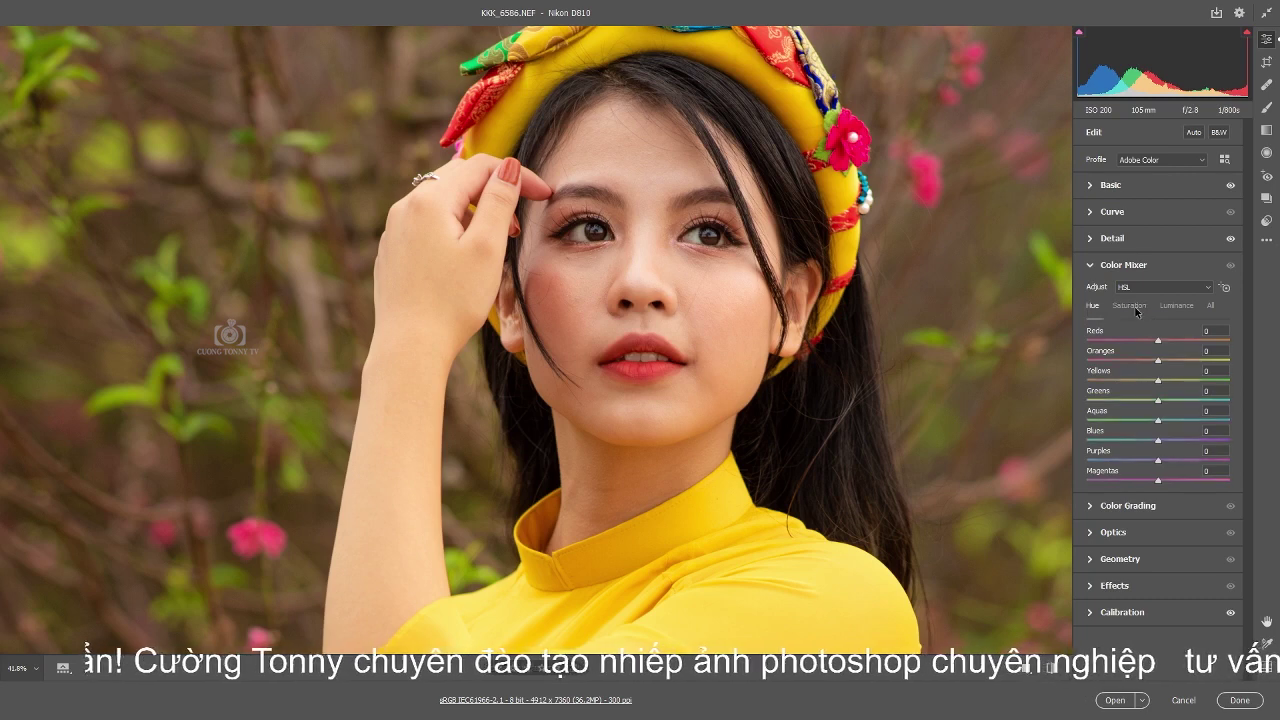
click(1176, 305)
click(1128, 306)
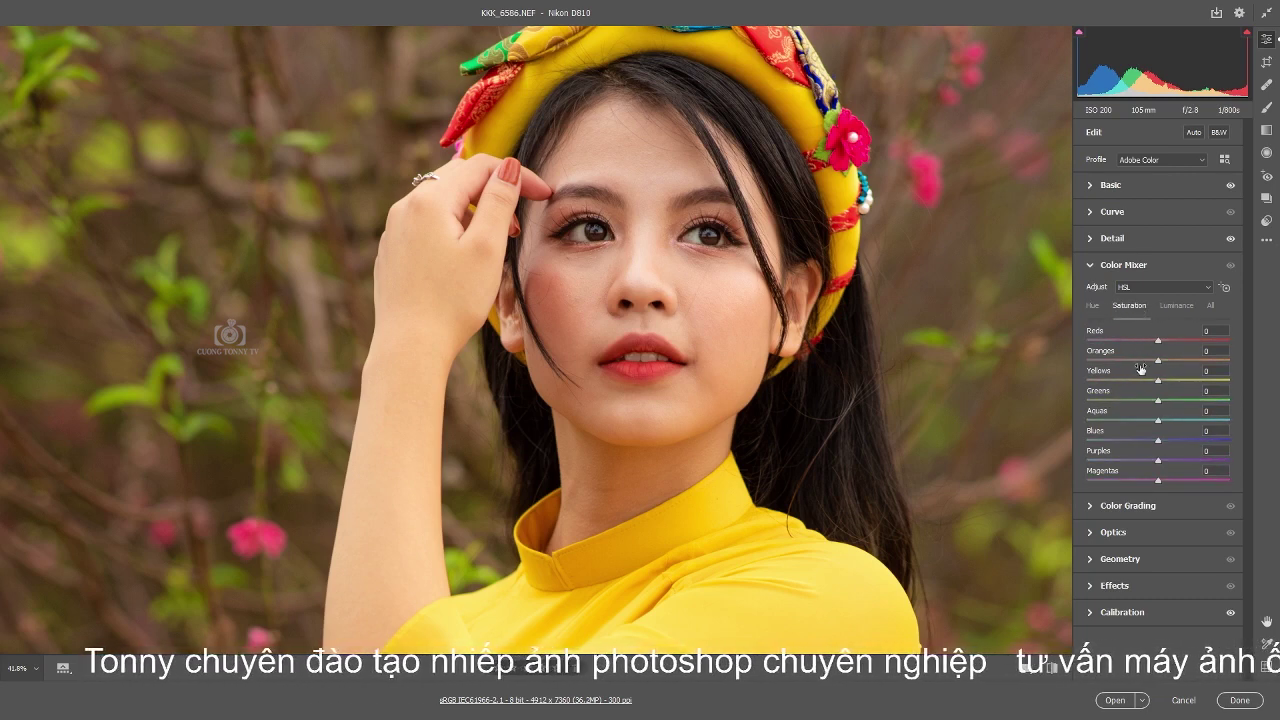
drag(1158, 360, 1150, 367)
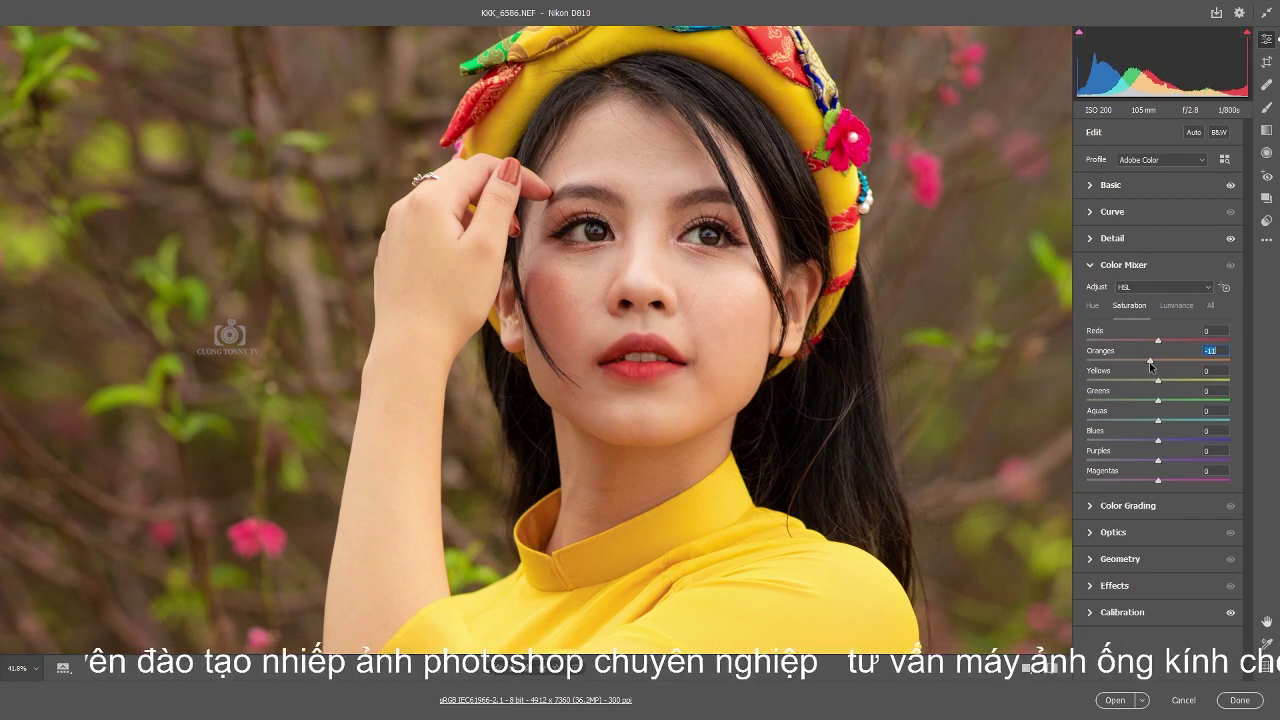
scroll(648, 287, down, 3)
scroll(648, 287, up, 3)
scroll(648, 287, up, 2)
scroll(648, 287, down, 5)
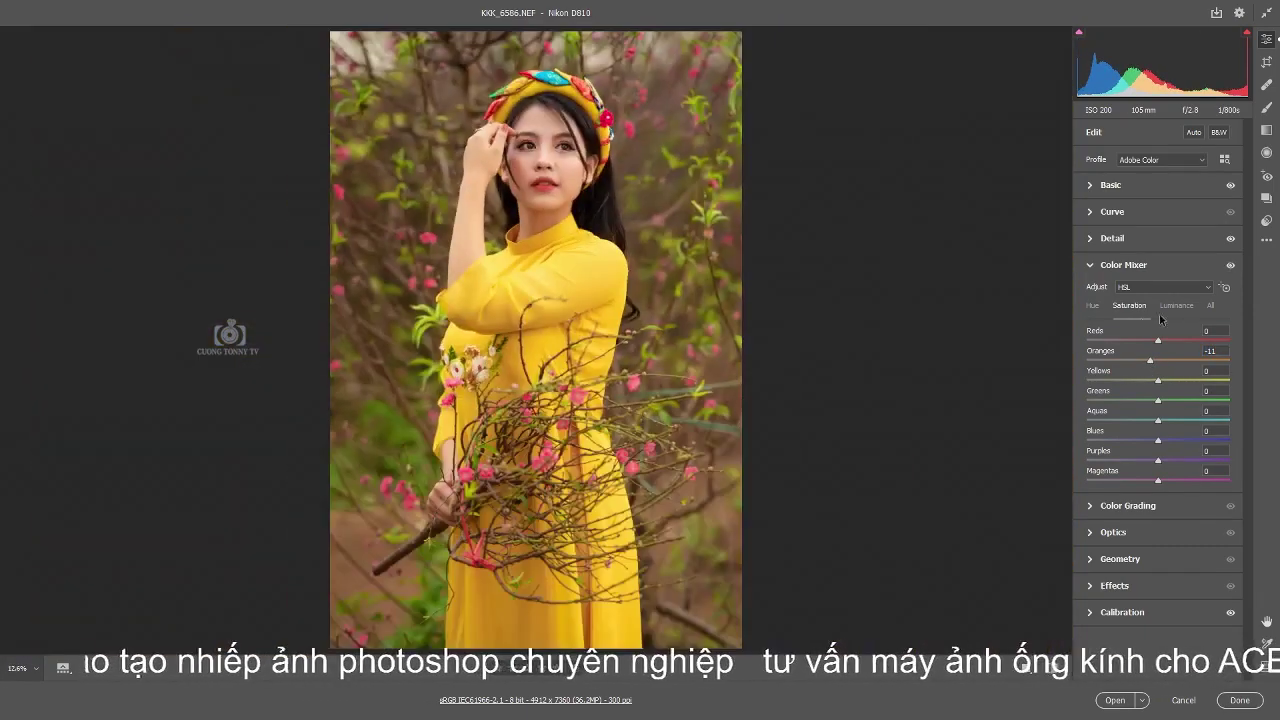
Raise the Oranges luminance to +16 to brighten the skin.
click(1177, 305)
scroll(546, 107, up, 2)
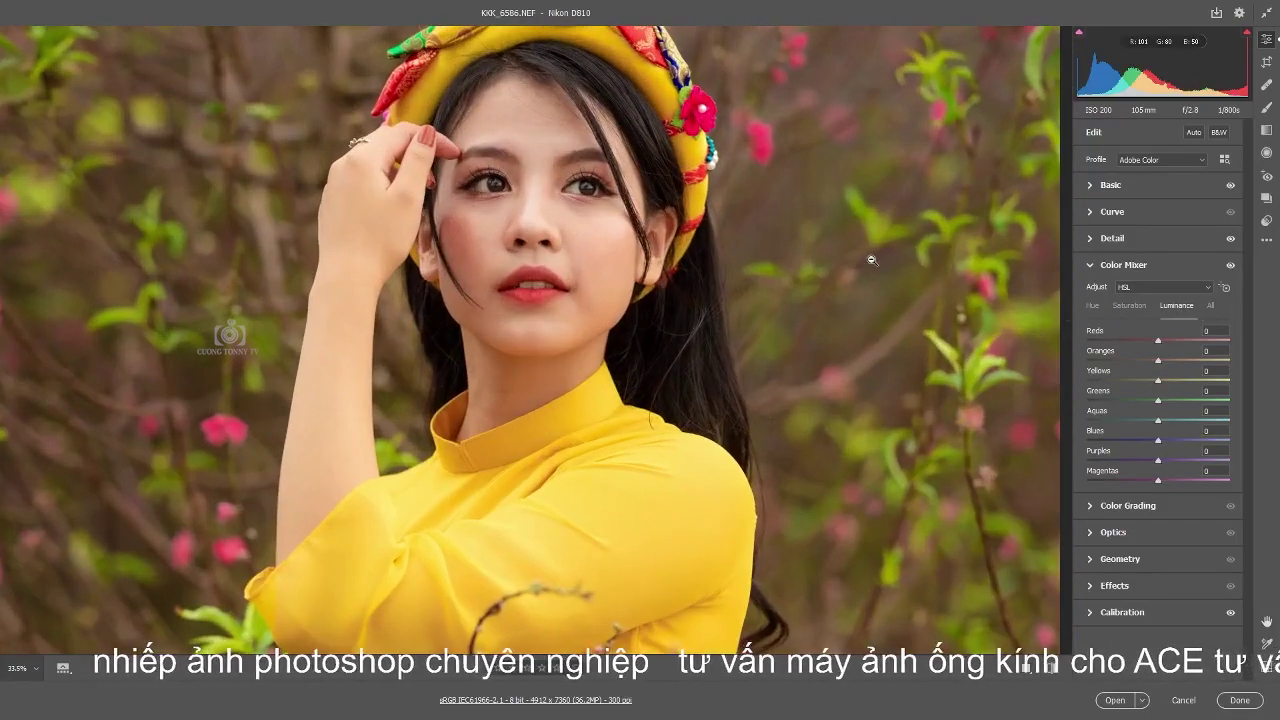
drag(1160, 363, 1167, 367)
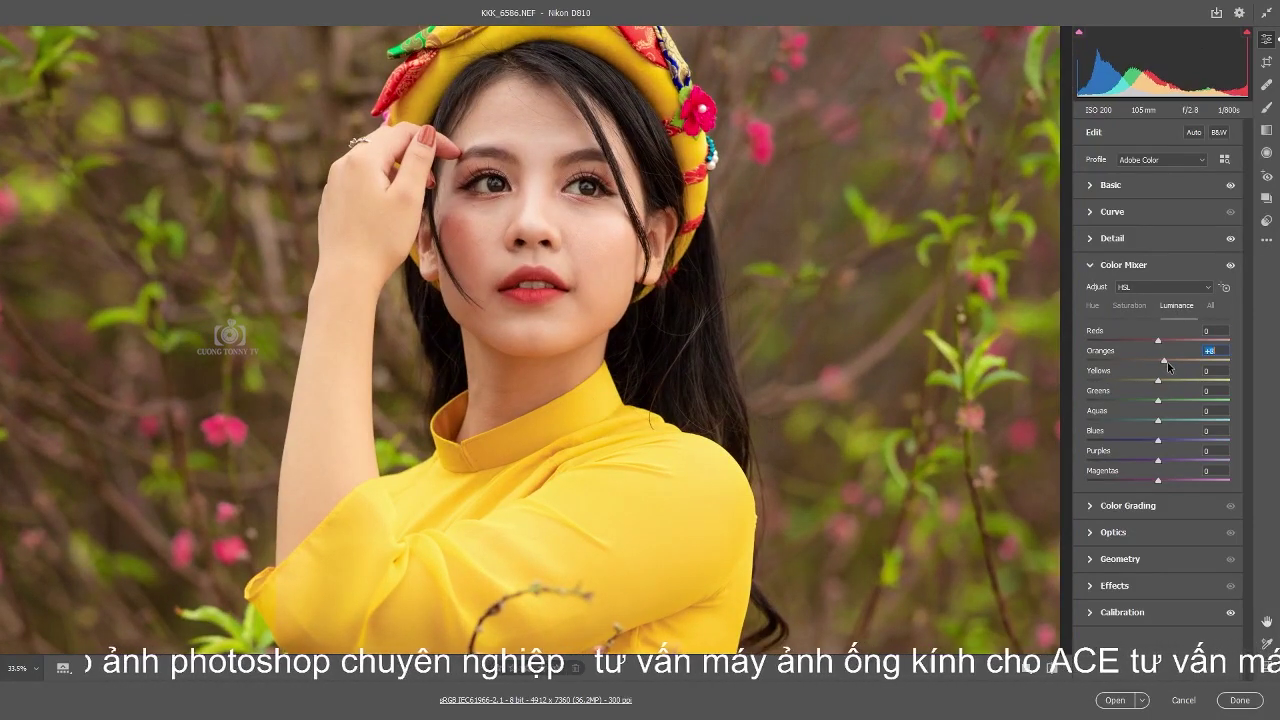
key(Up)
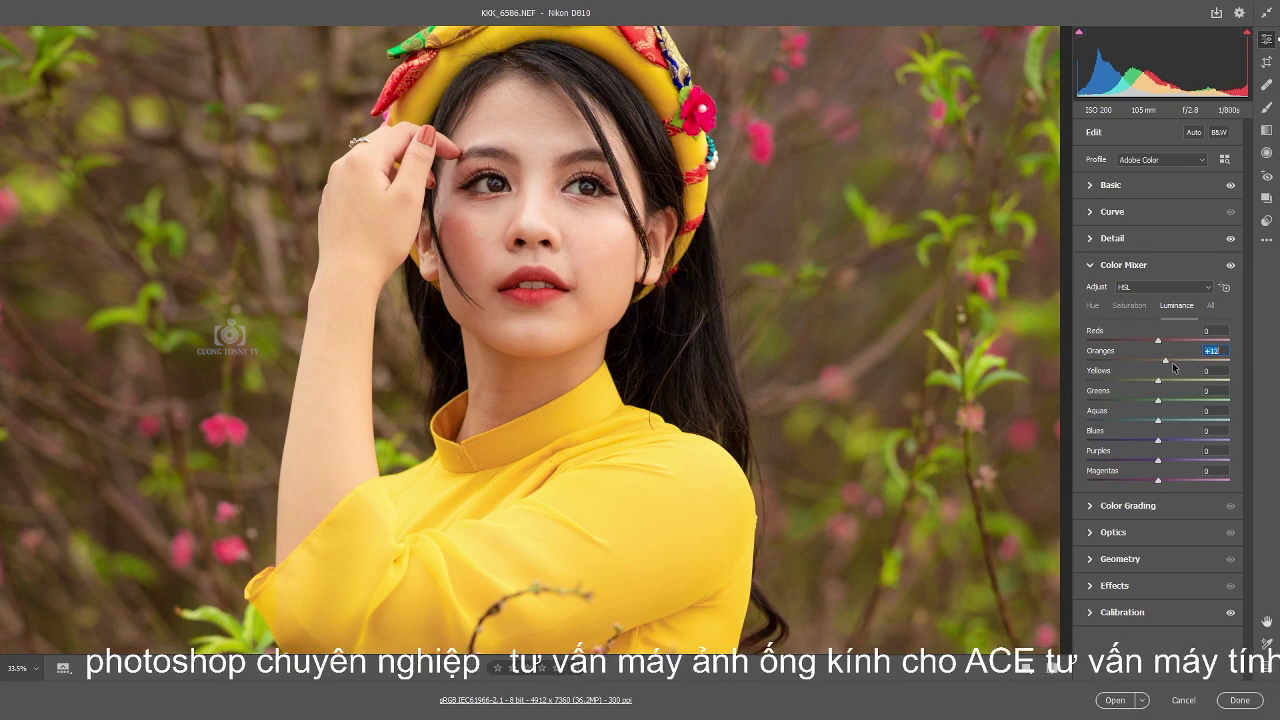
drag(1172, 366, 1190, 362)
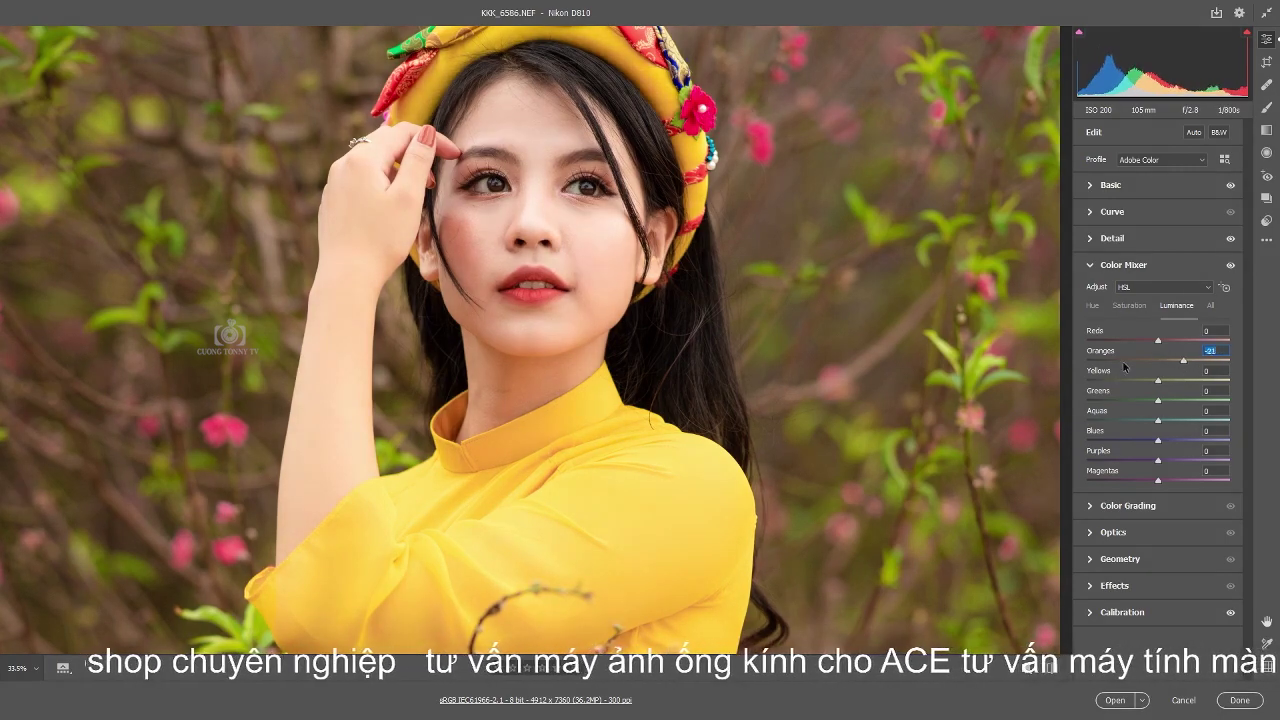
key(Up)
key(Up)
key(Up)
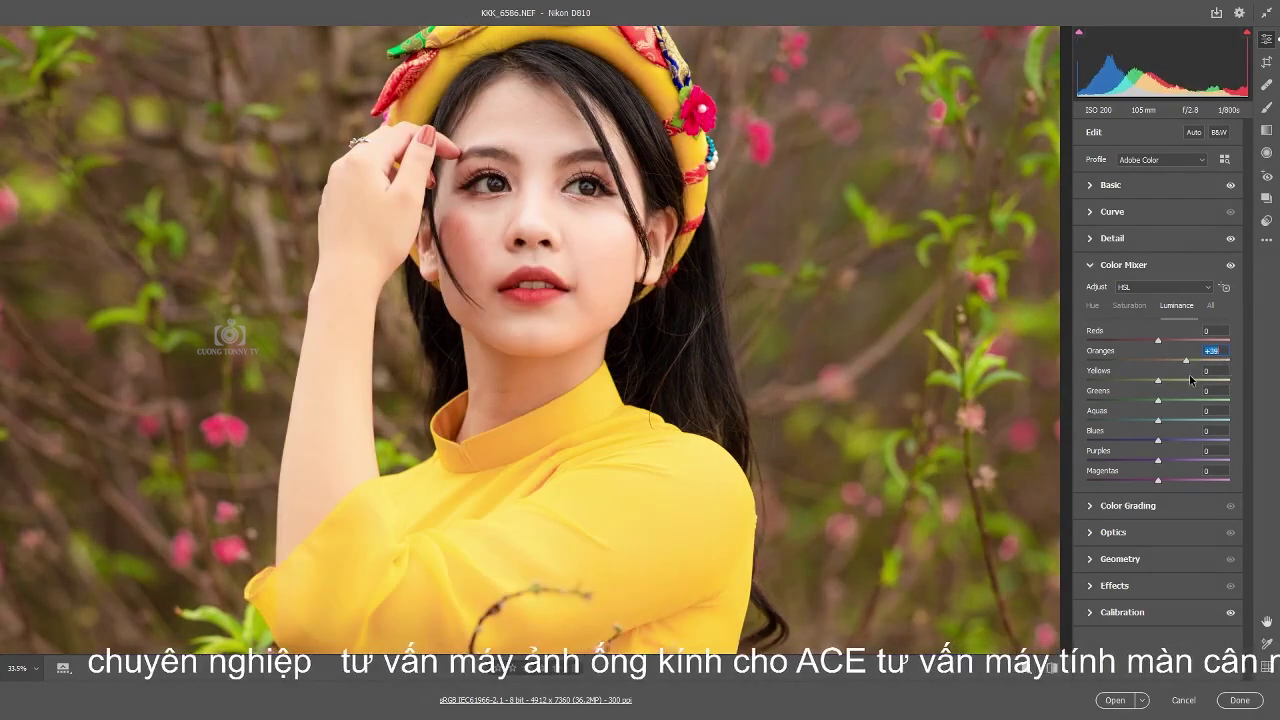
mouse_move(1191, 378)
mouse_down()
mouse_move(1167, 364)
mouse_move(1158, 383)
mouse_up()
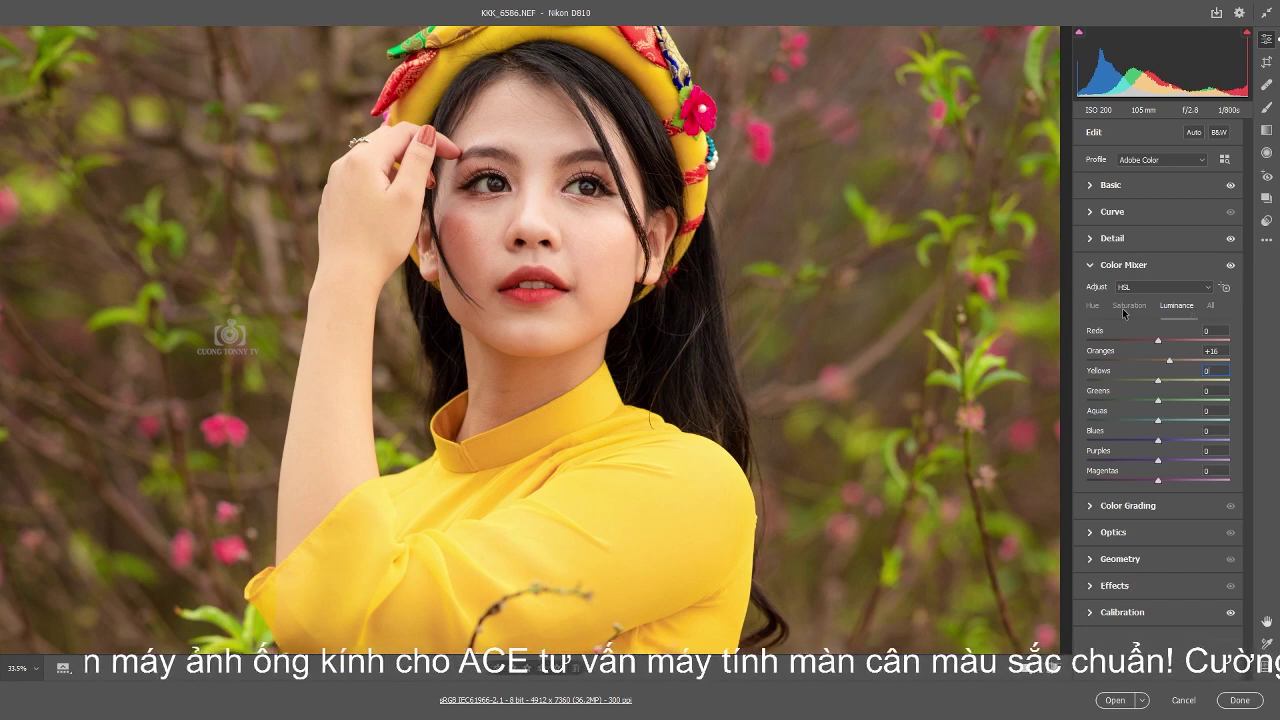
Lower the Yellows saturation to -6.
click(1128, 305)
drag(1166, 379, 1153, 383)
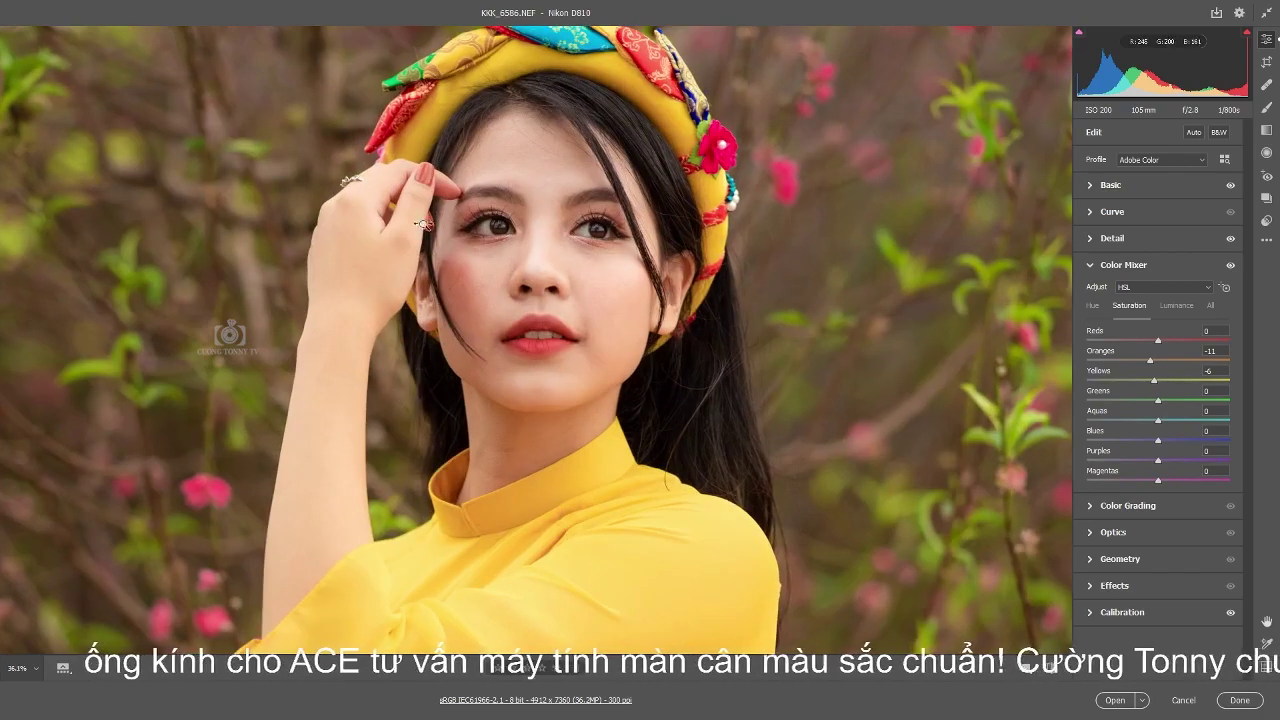
scroll(425, 224, up, 1)
Shift the Oranges and Reds hues to +6 each.
click(1094, 305)
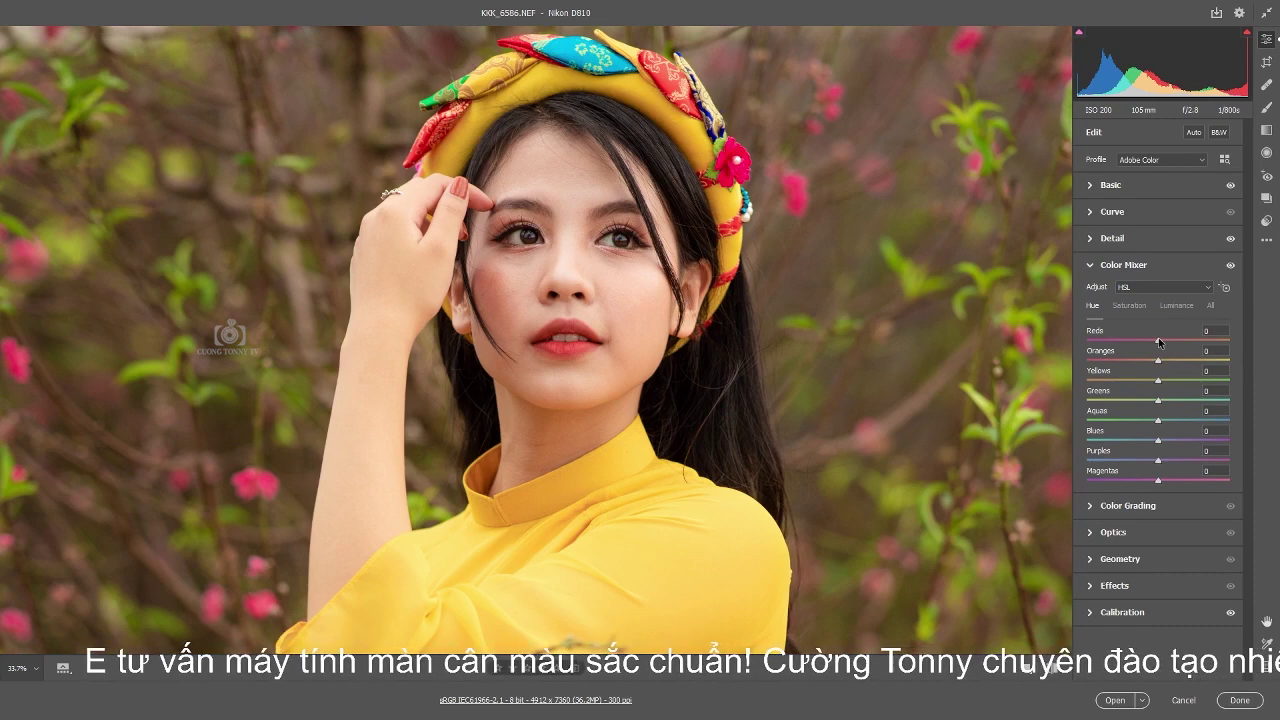
drag(1161, 362, 1164, 363)
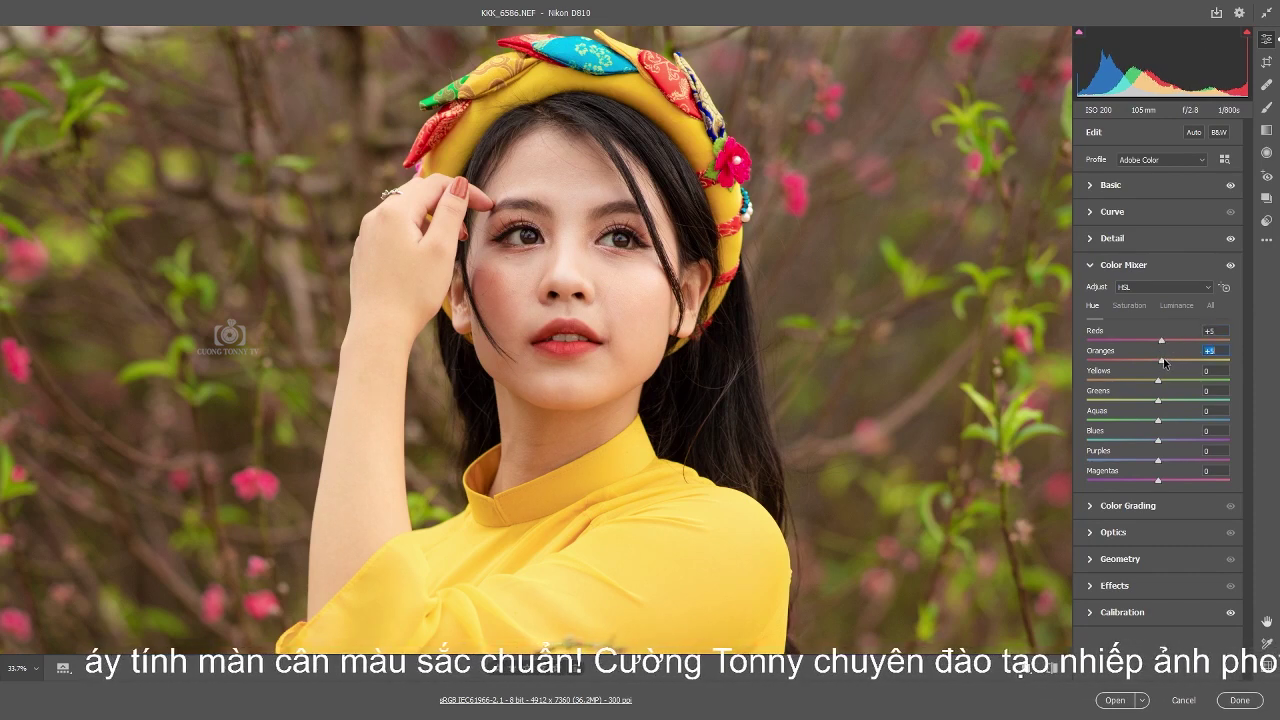
drag(1163, 341, 1166, 342)
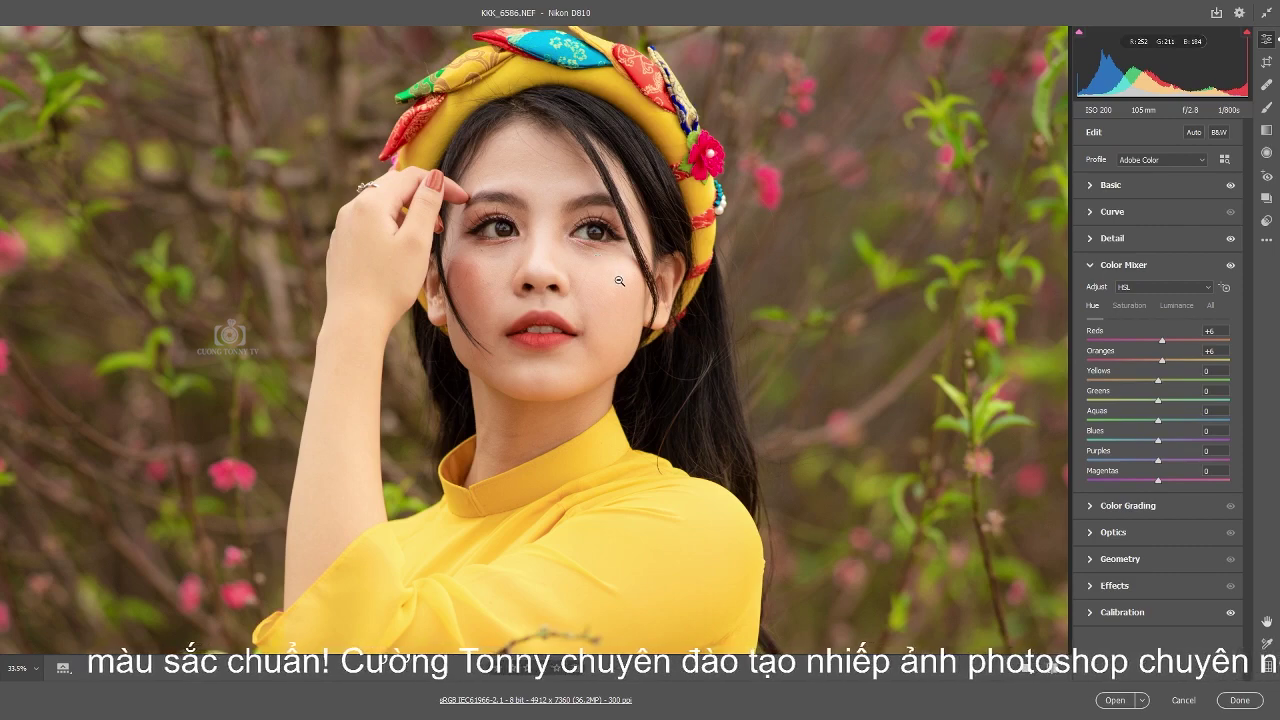
key(ctrl+0)
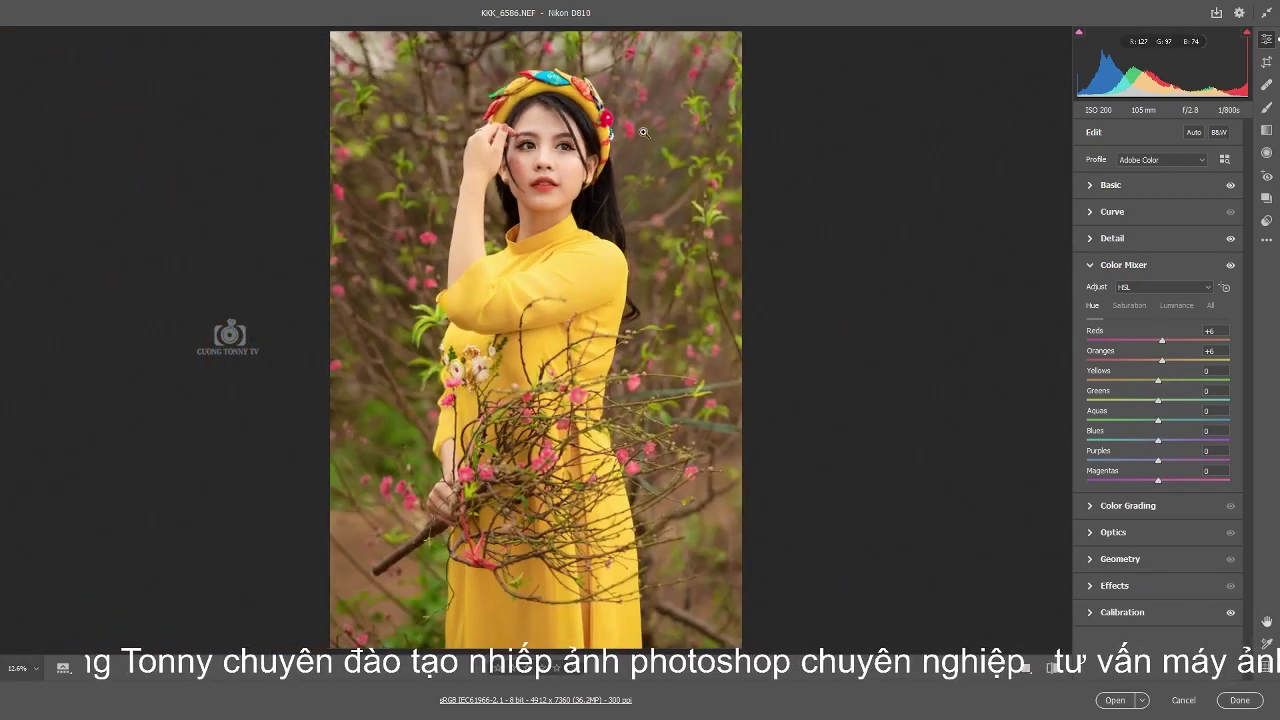
Desaturate the Oranges to -14, zooming in on the face to check.
click(1128, 305)
drag(1158, 359, 1154, 379)
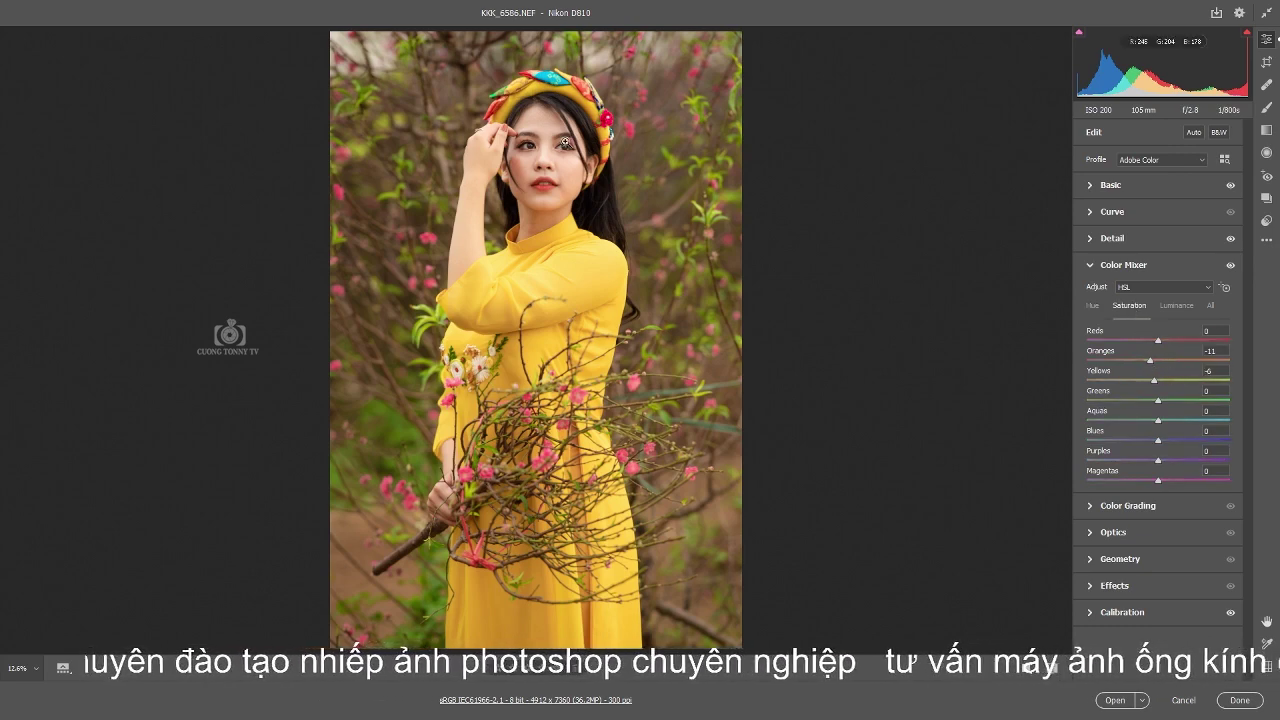
key(ctrl+plus)
drag(1150, 360, 1150, 360)
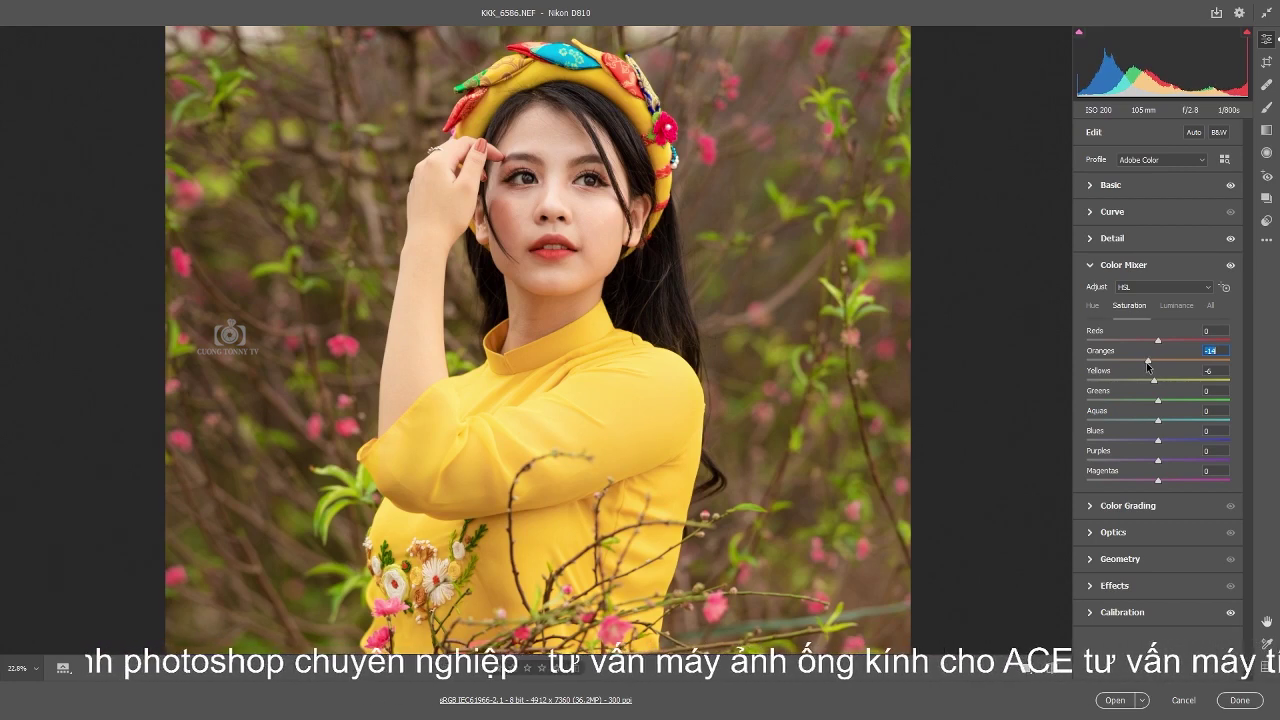
key(ctrl+minus)
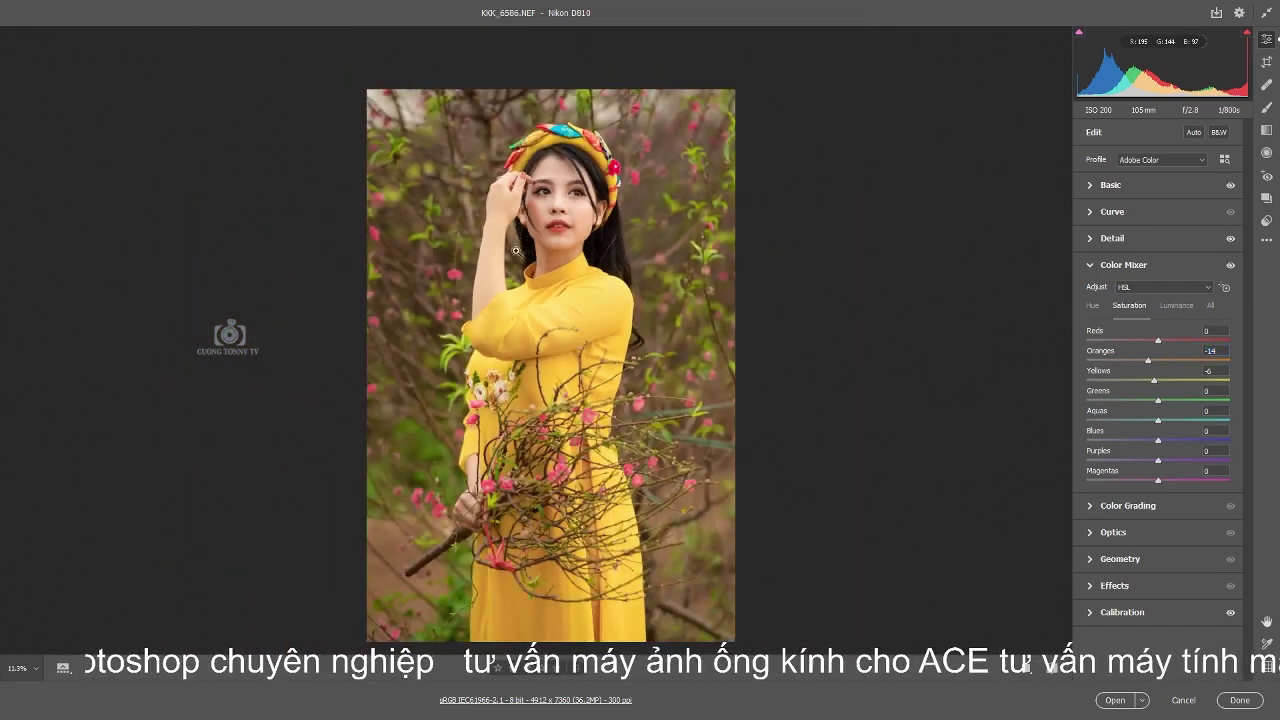
Shift the Yellows hue to +16 and the Greens hue to +15.
click(1090, 305)
key(ctrl+plus)
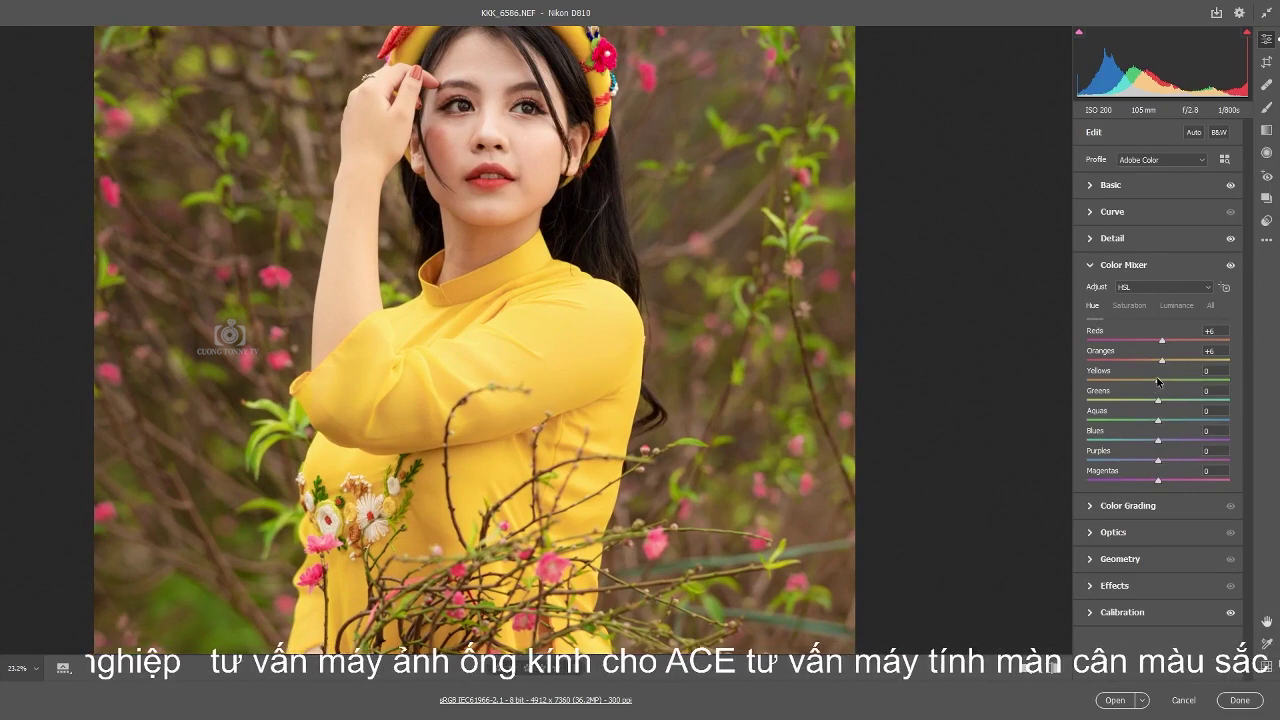
mouse_move(1157, 381)
mouse_down()
mouse_move(1174, 382)
mouse_move(1178, 407)
mouse_move(1168, 381)
mouse_up()
click(1173, 400)
key(ctrl+0)
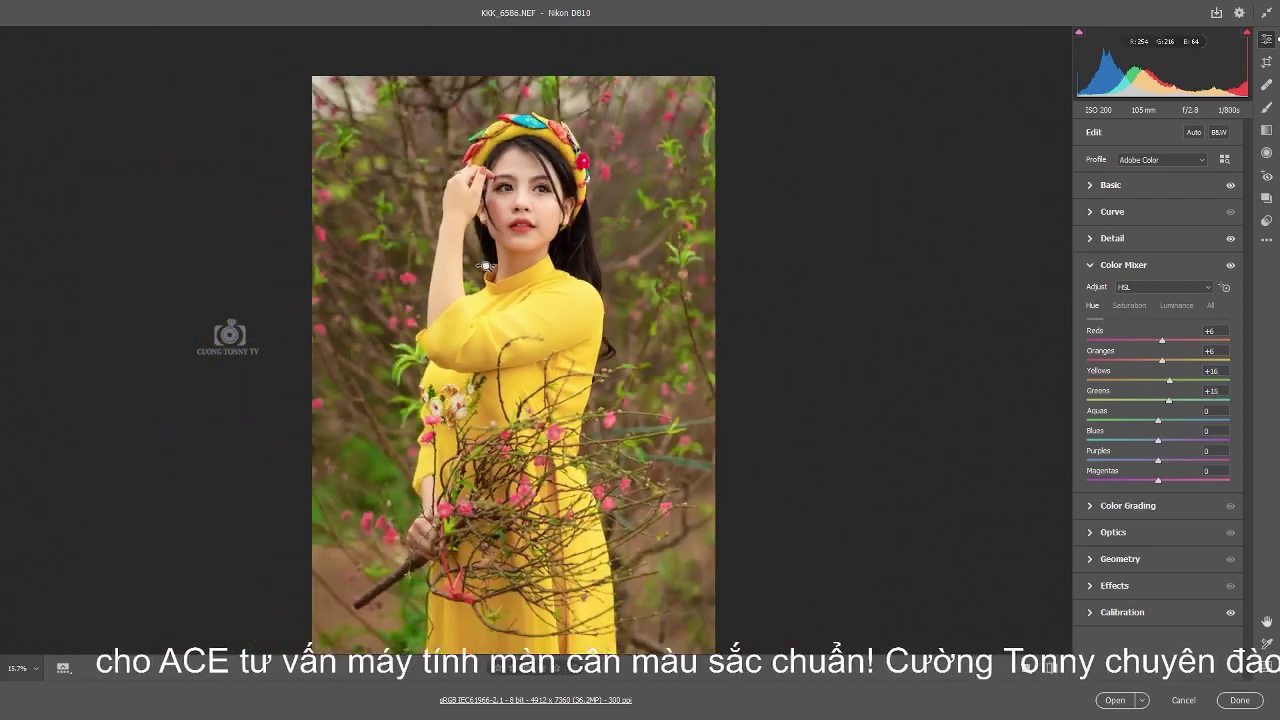
click(548, 270)
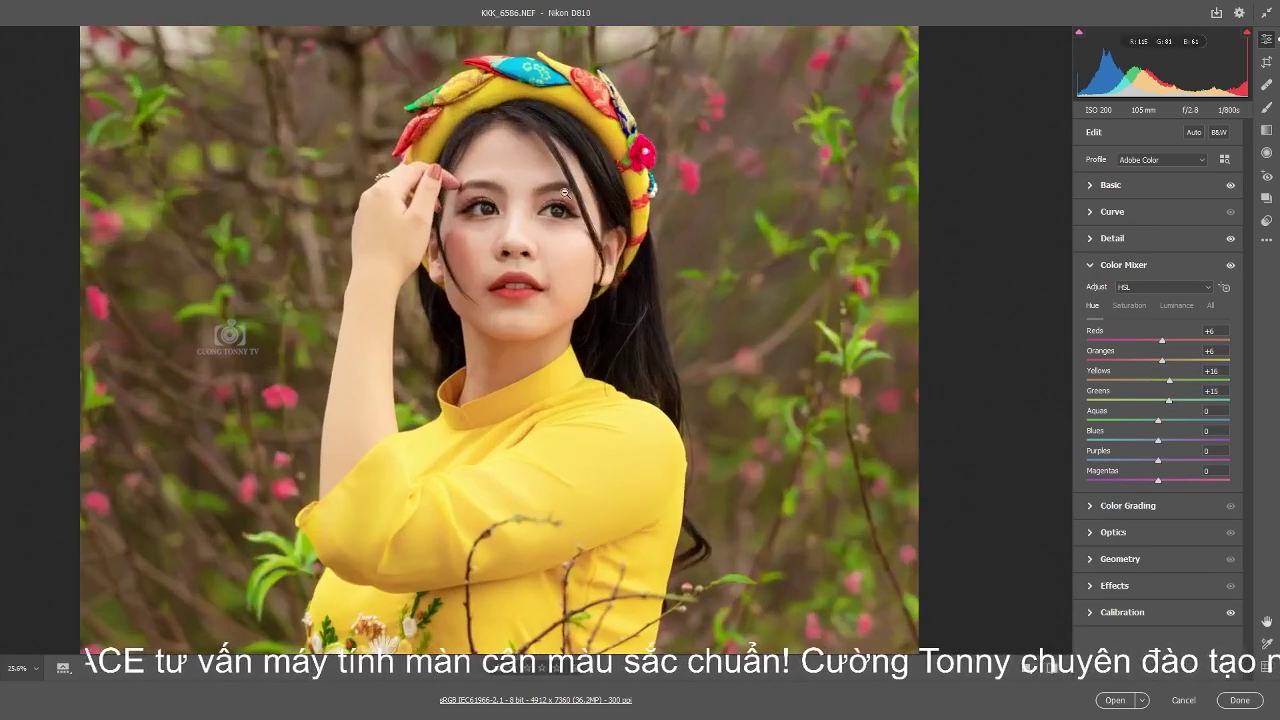
click(1090, 505)
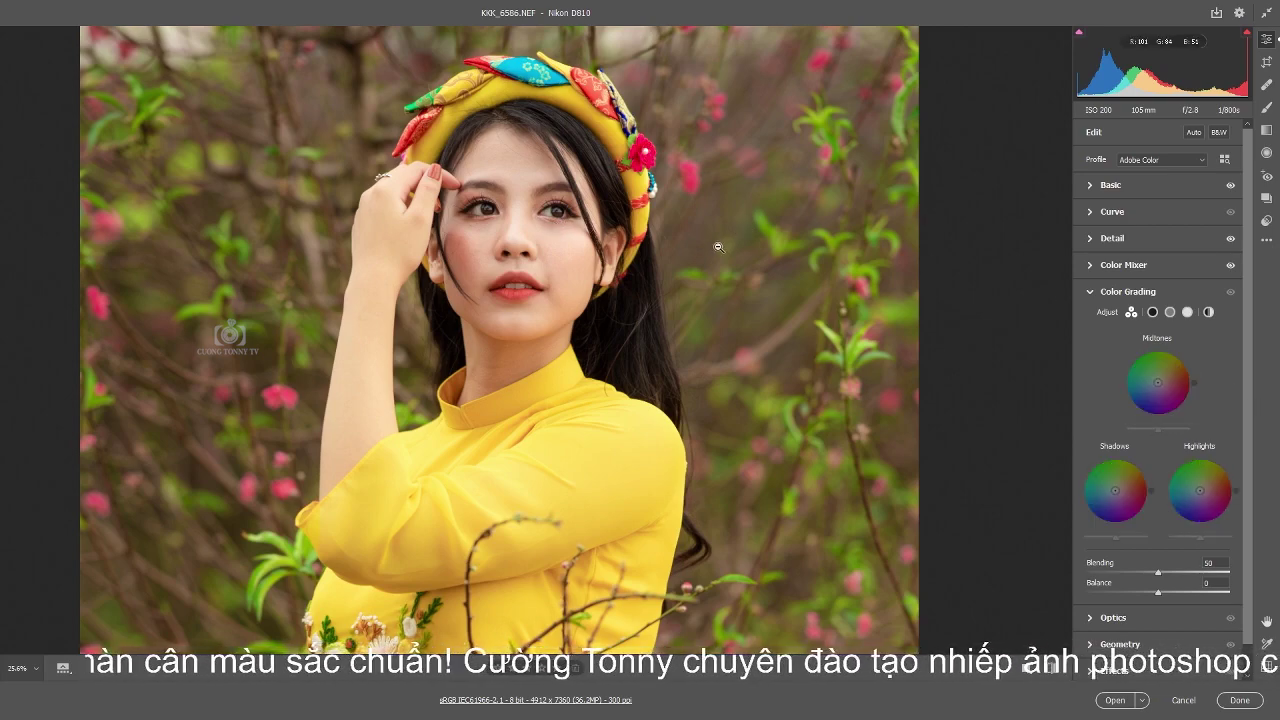
Zoom in on the face and tint the midtones and highlights slightly toward blue.
click(680, 256)
click(691, 243)
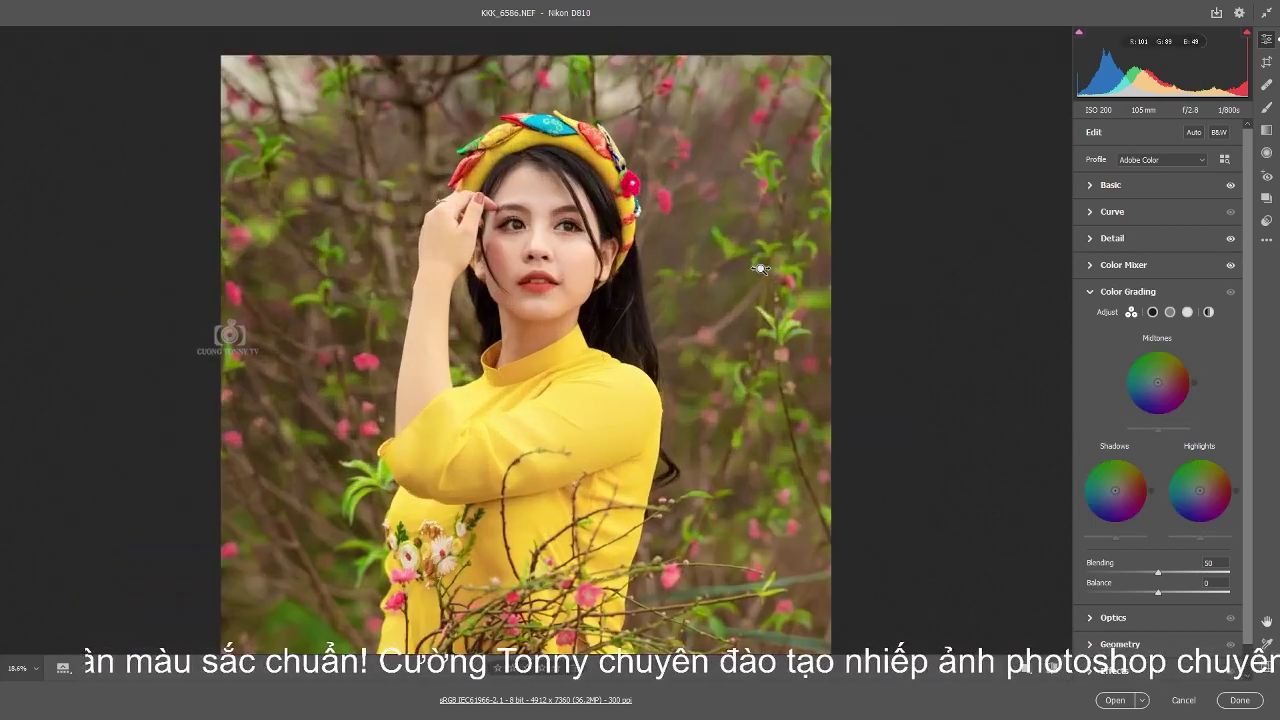
click(628, 255)
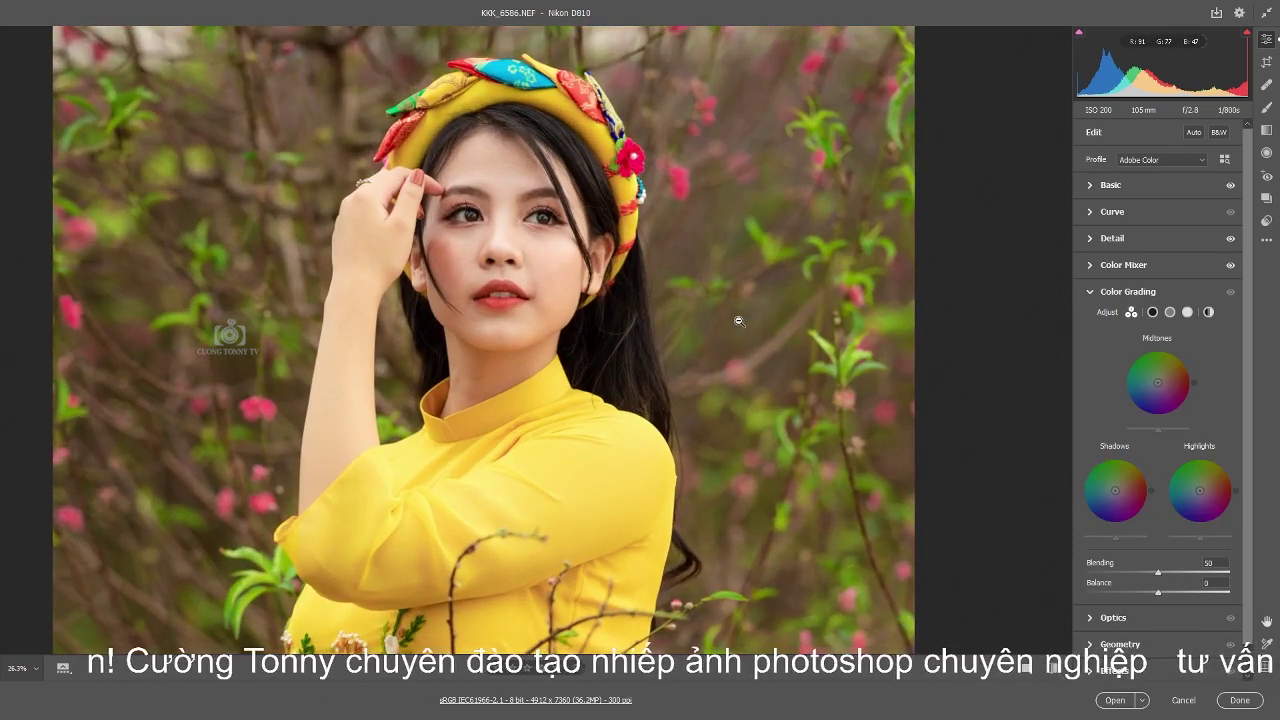
click(531, 238)
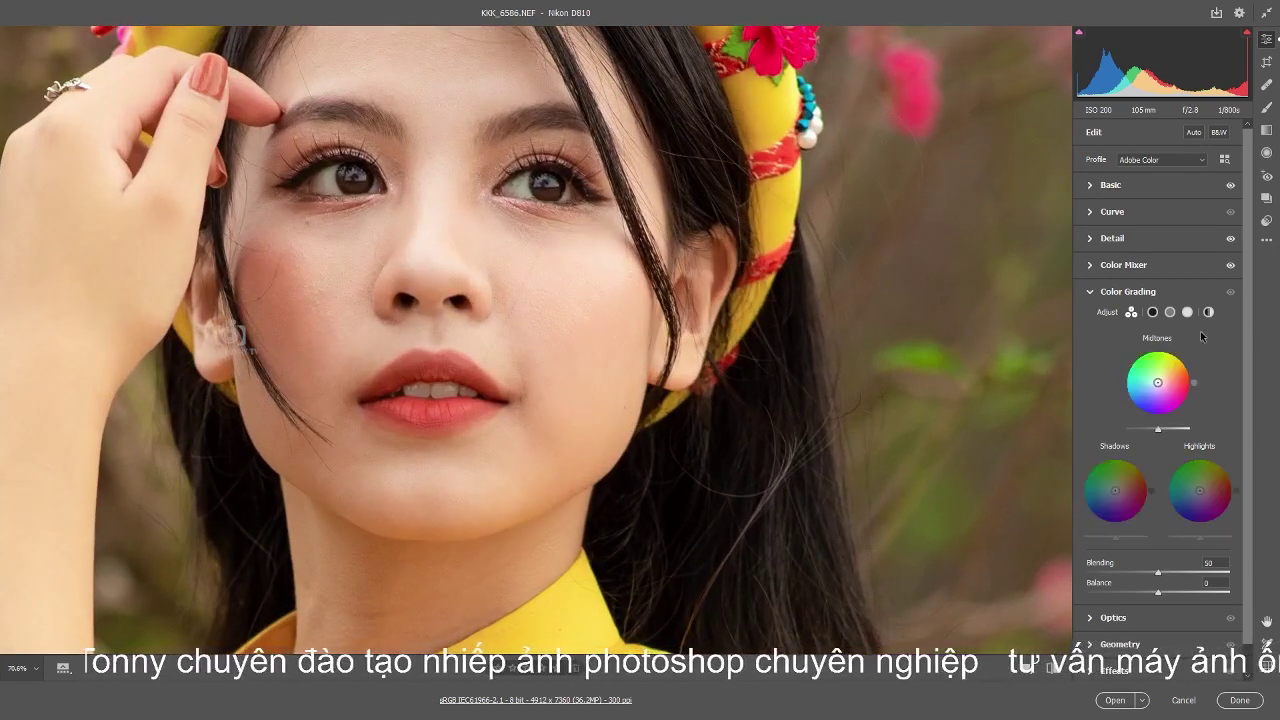
scroll(566, 277, down, 2)
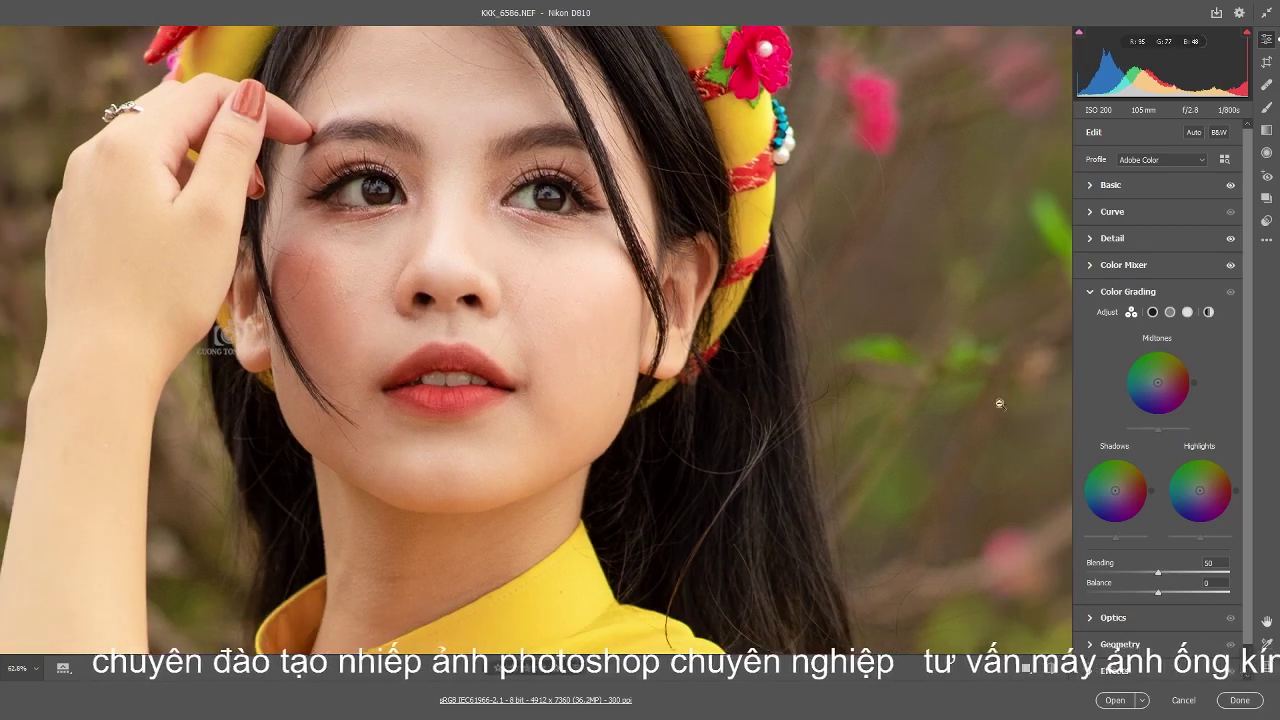
mouse_move(1157, 382)
mouse_down()
mouse_move(1176, 422)
mouse_move(1123, 400)
mouse_move(1145, 399)
mouse_up()
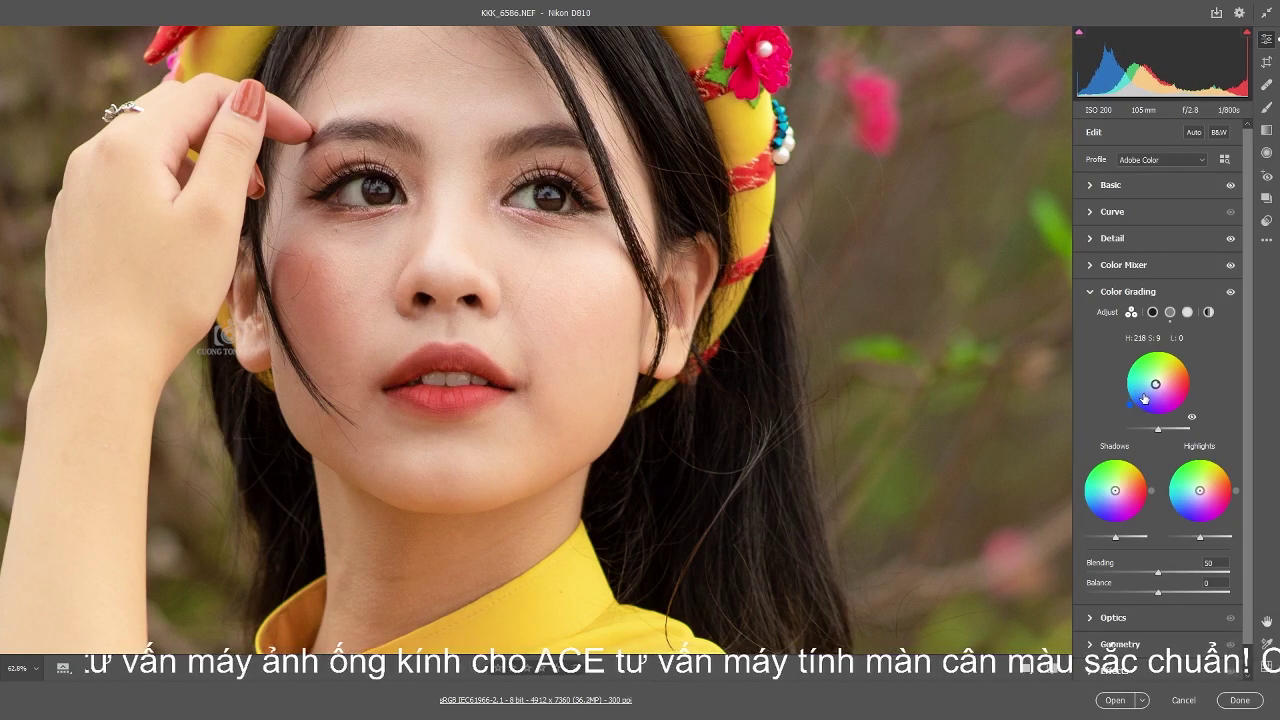
mouse_move(1200, 493)
mouse_down()
mouse_move(1218, 525)
mouse_move(1186, 512)
mouse_up()
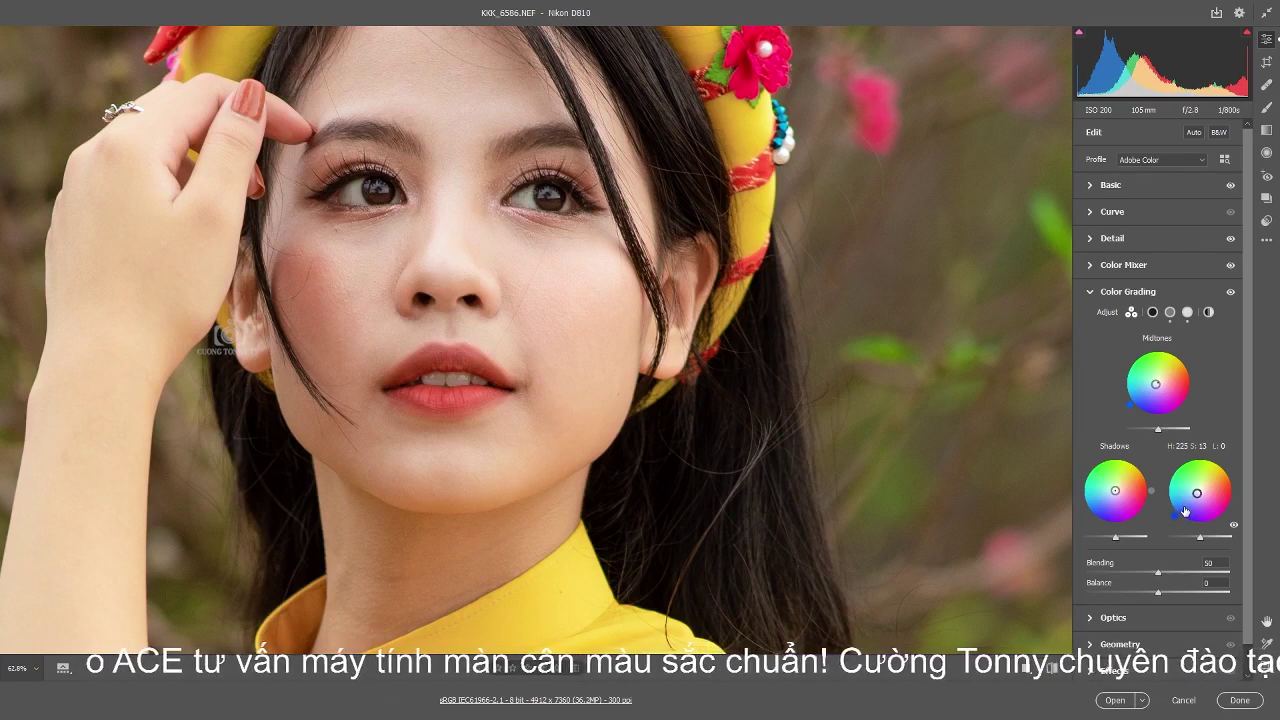
Reduce the midtone and highlight tints to barely perceptible blue (hues ~215 and 225).
drag(1132, 400, 1129, 407)
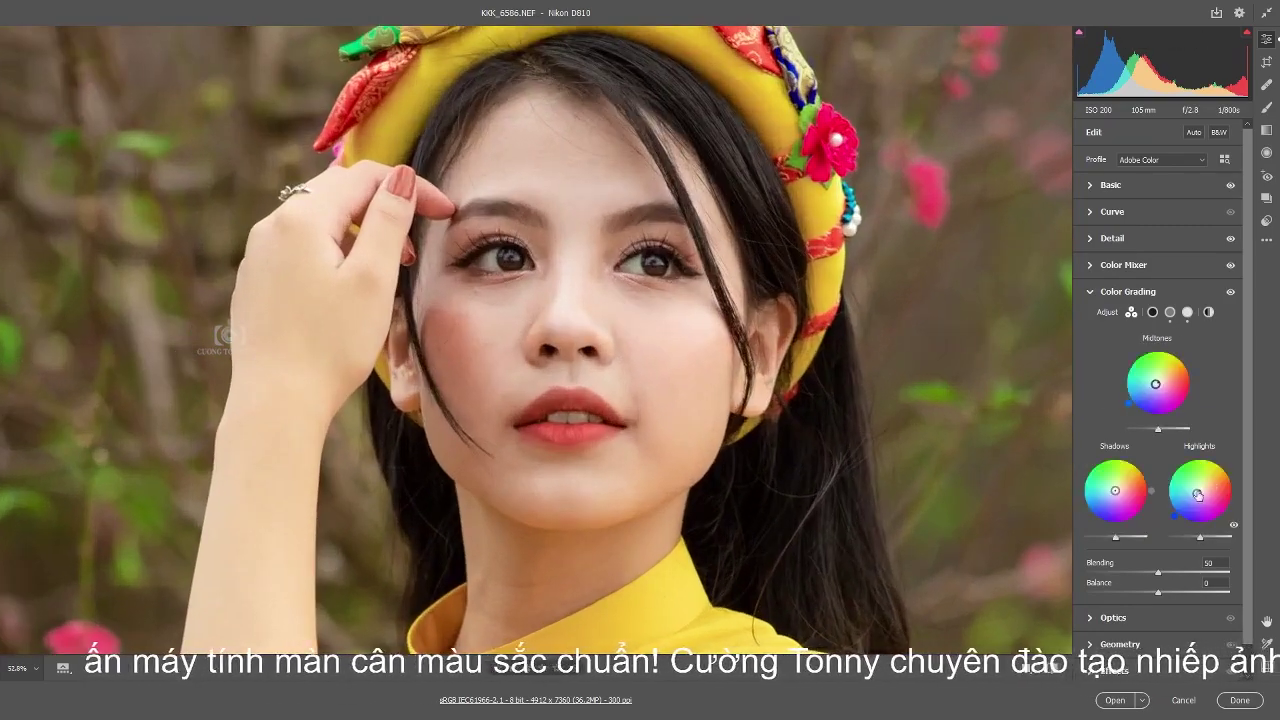
drag(1197, 493, 1199, 491)
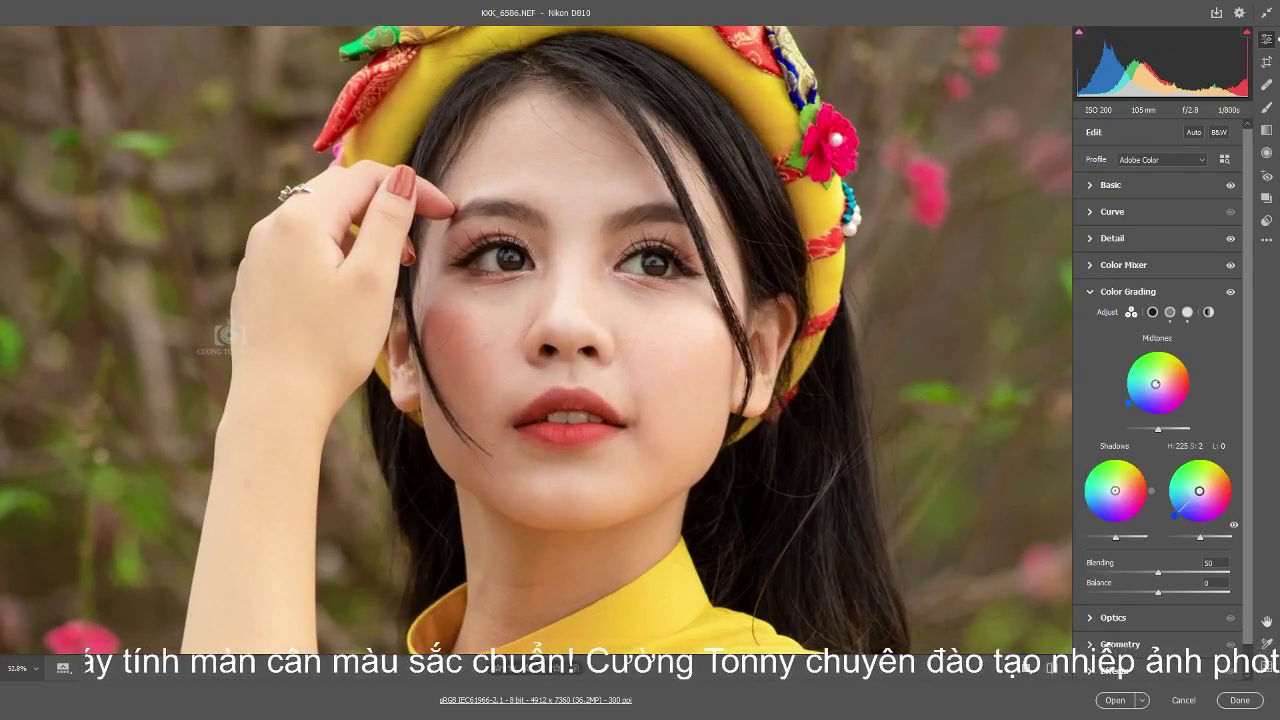
drag(1156, 386, 1157, 383)
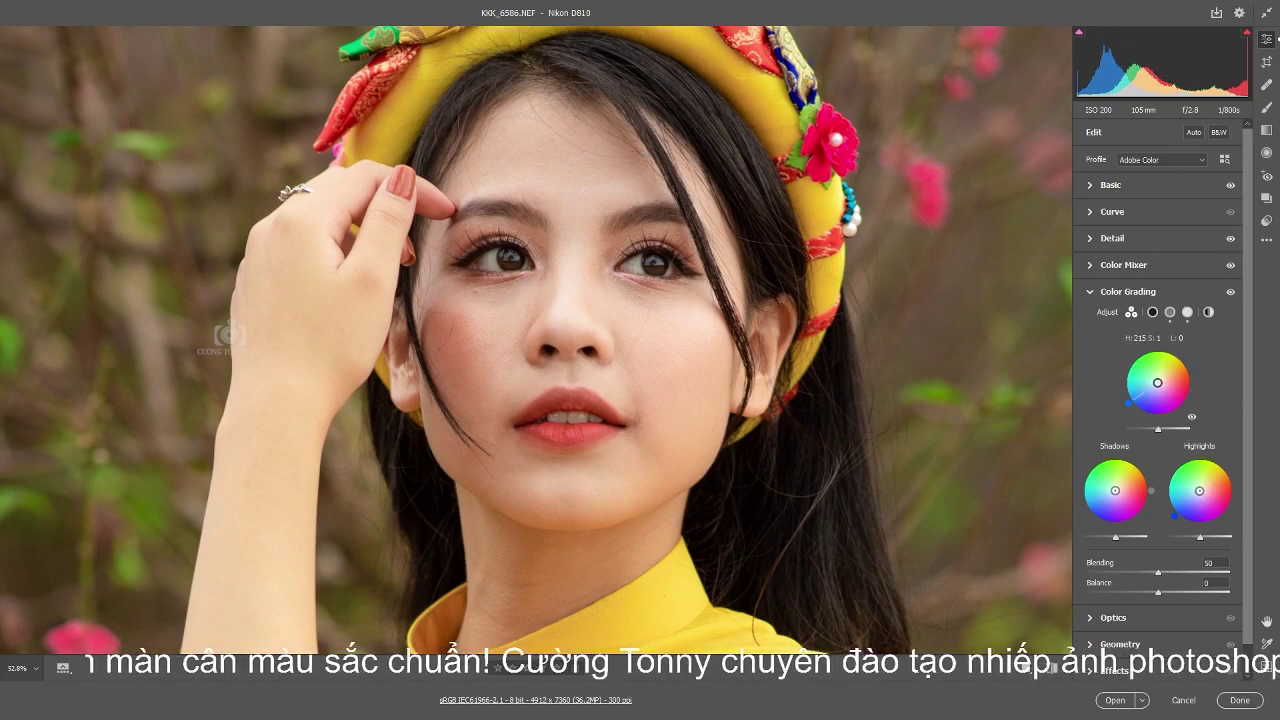
key(ctrl+0)
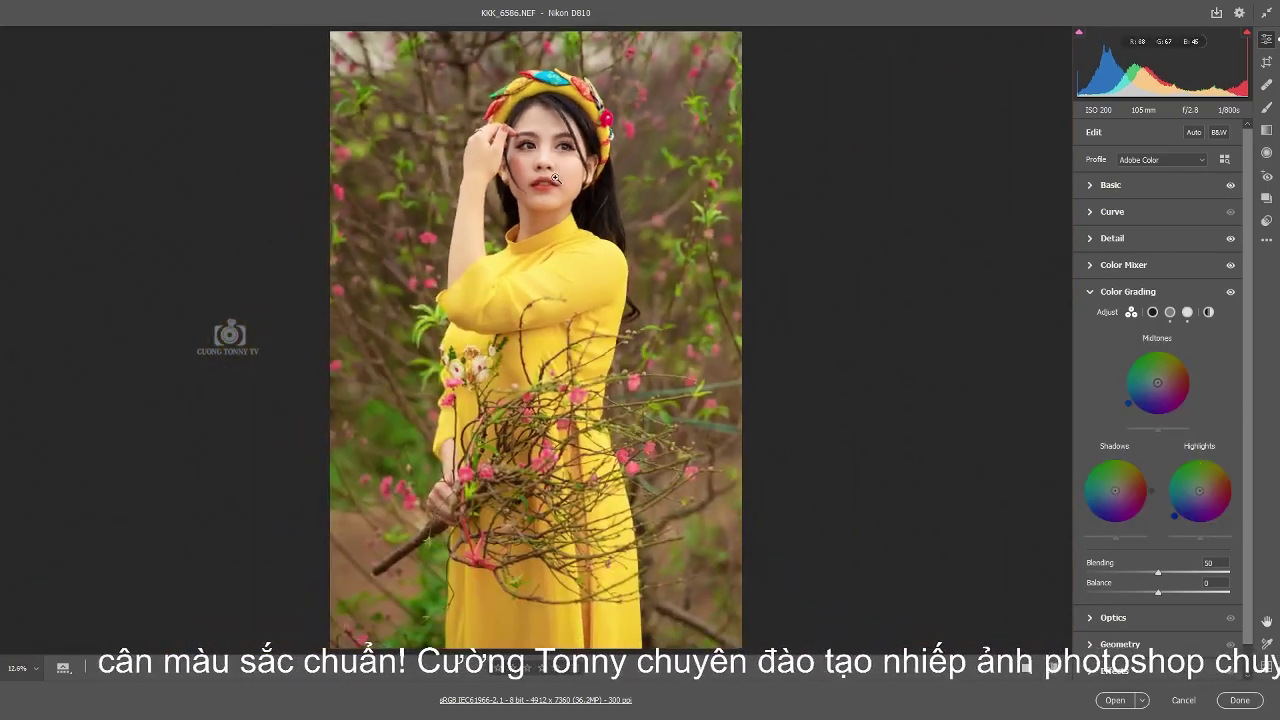
click(555, 178)
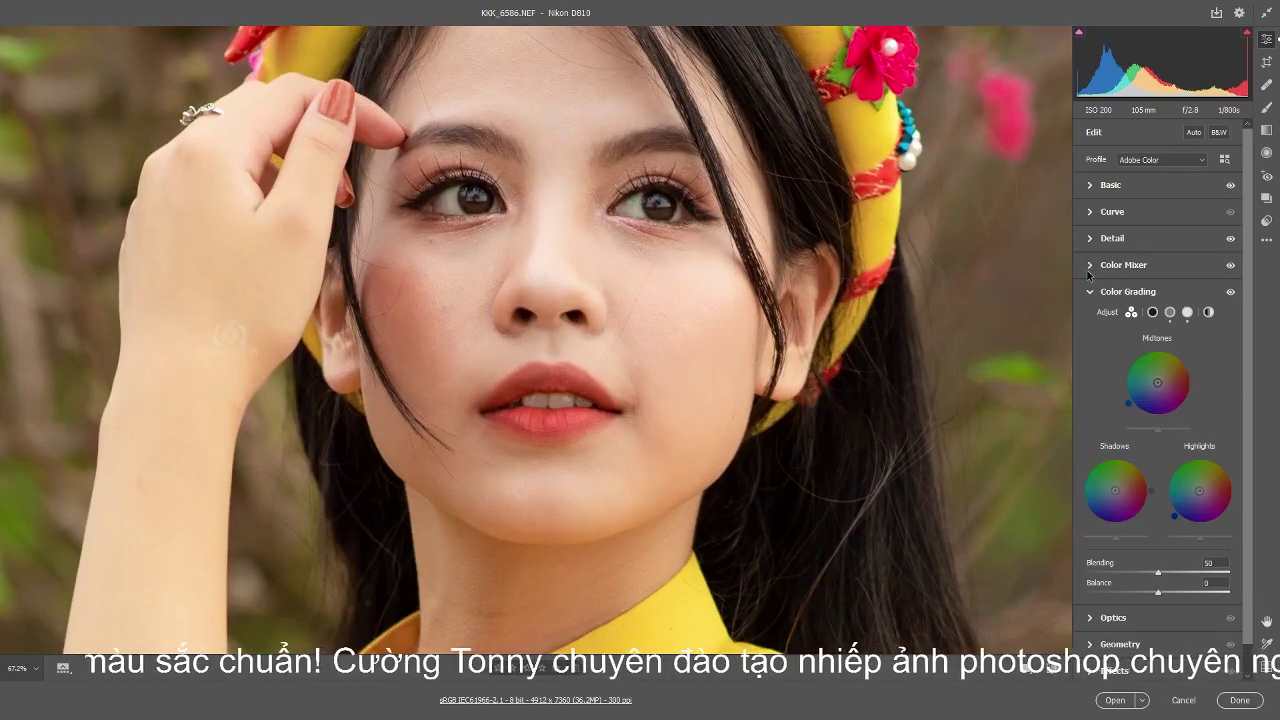
click(1110, 291)
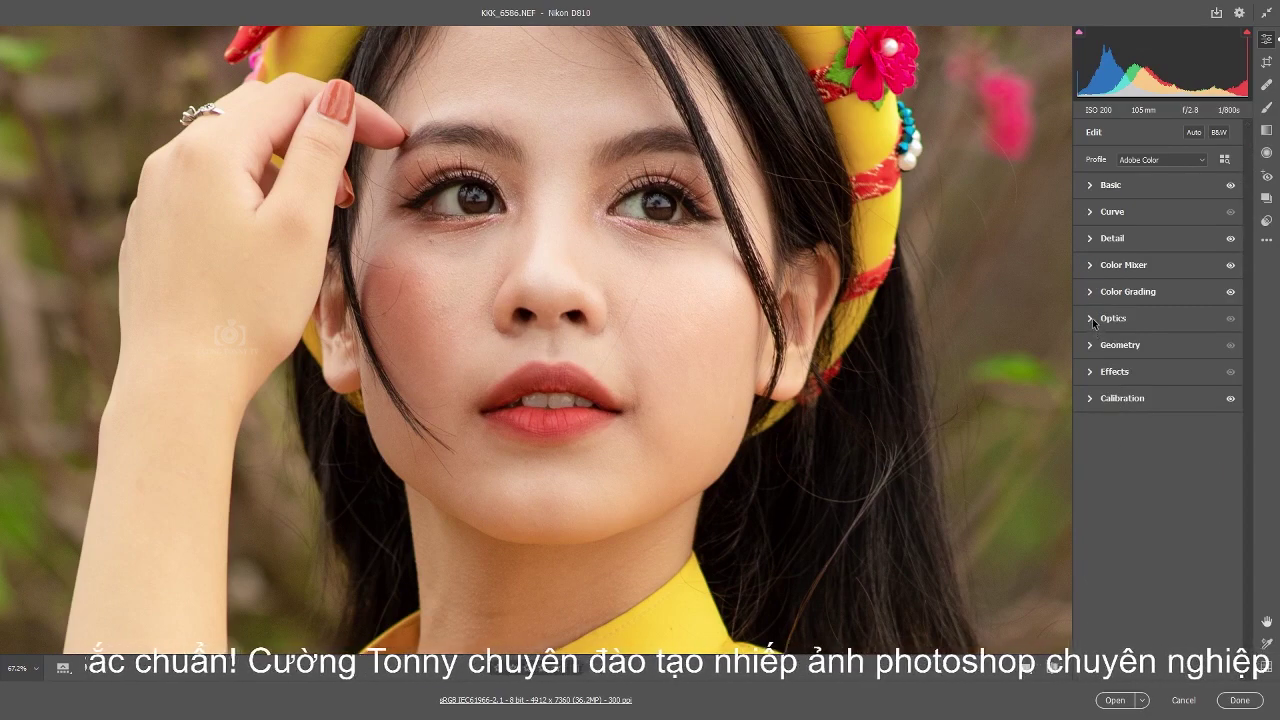
Apply lens profile and chromatic aberration corrections, then fit the photo in view.
click(1093, 320)
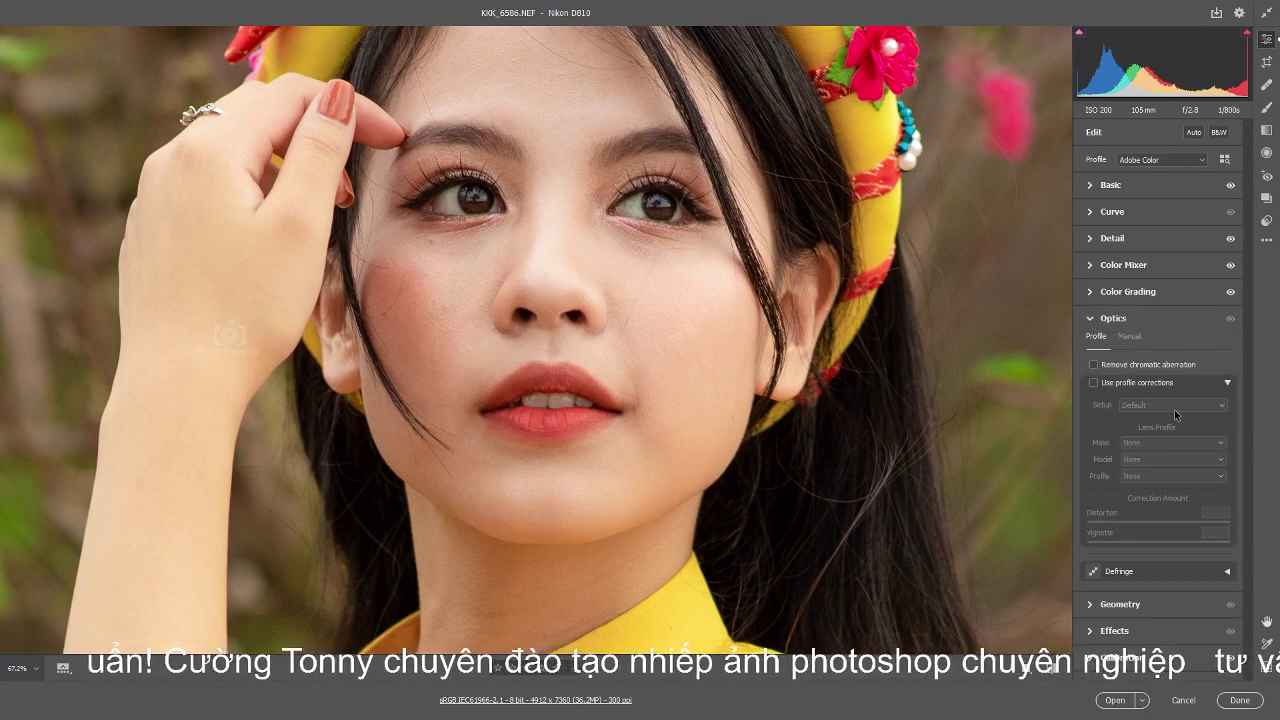
click(1094, 365)
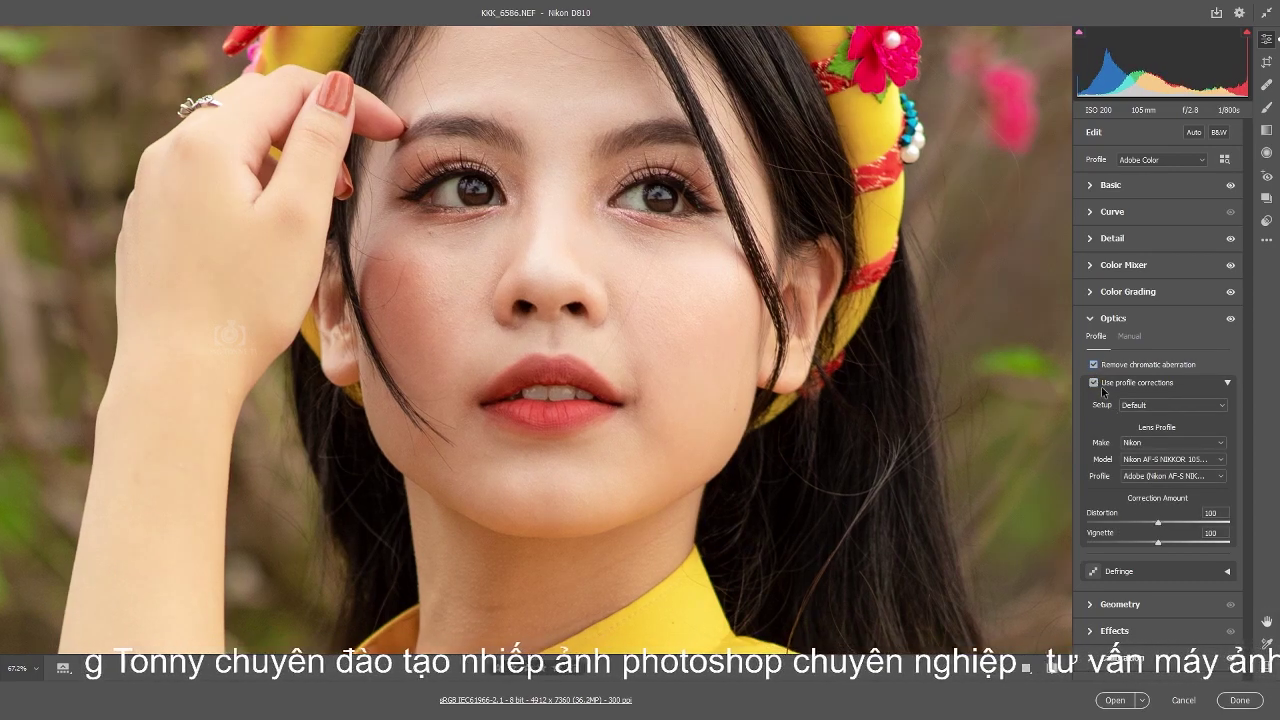
click(620, 343)
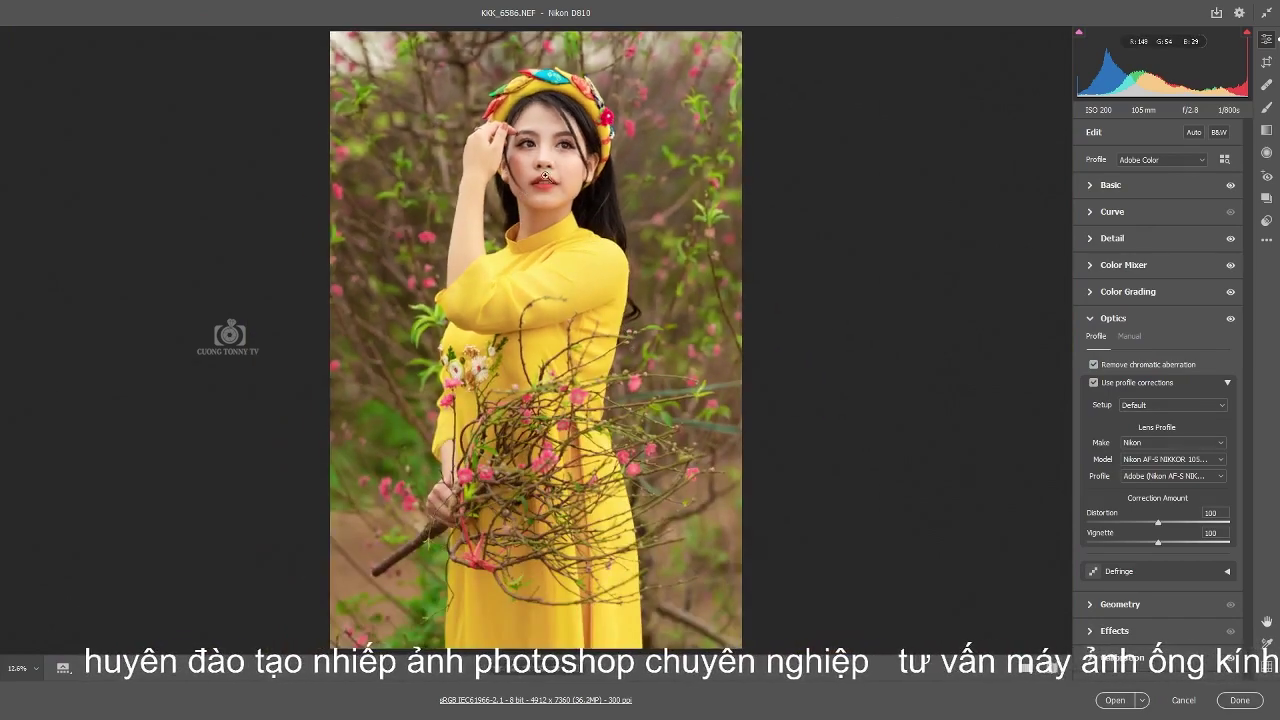
click(516, 161)
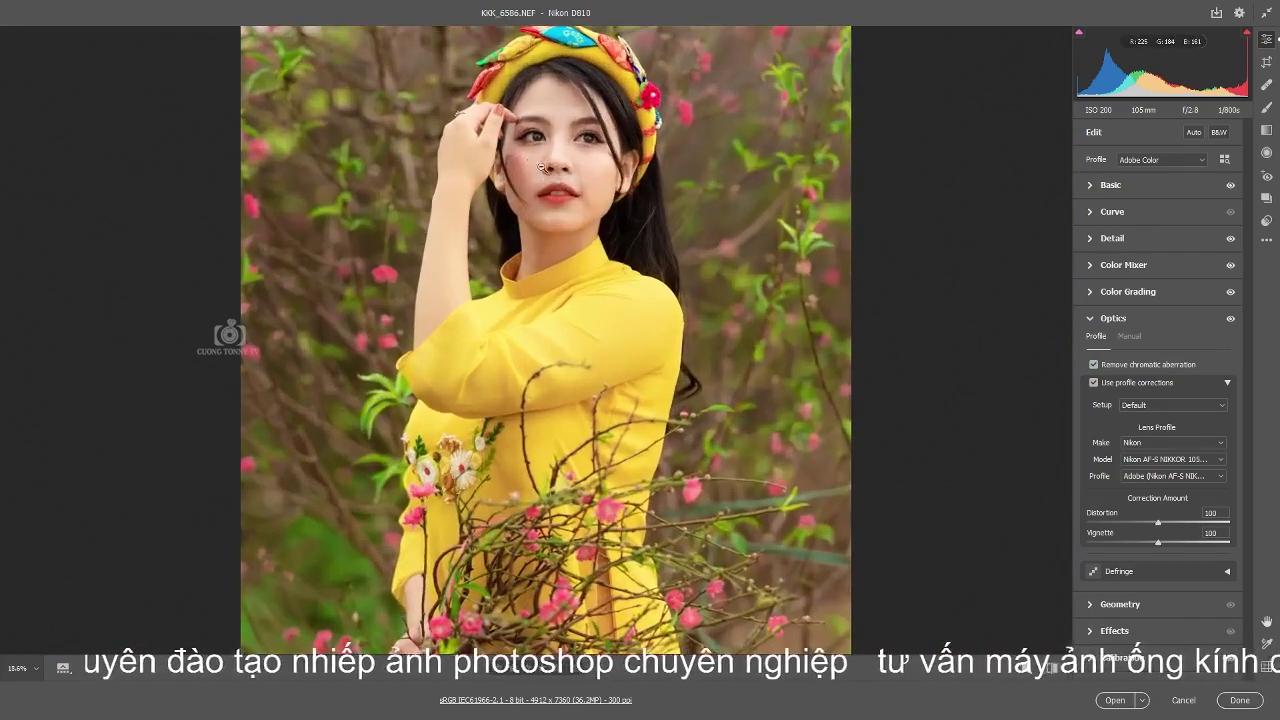
click(518, 118)
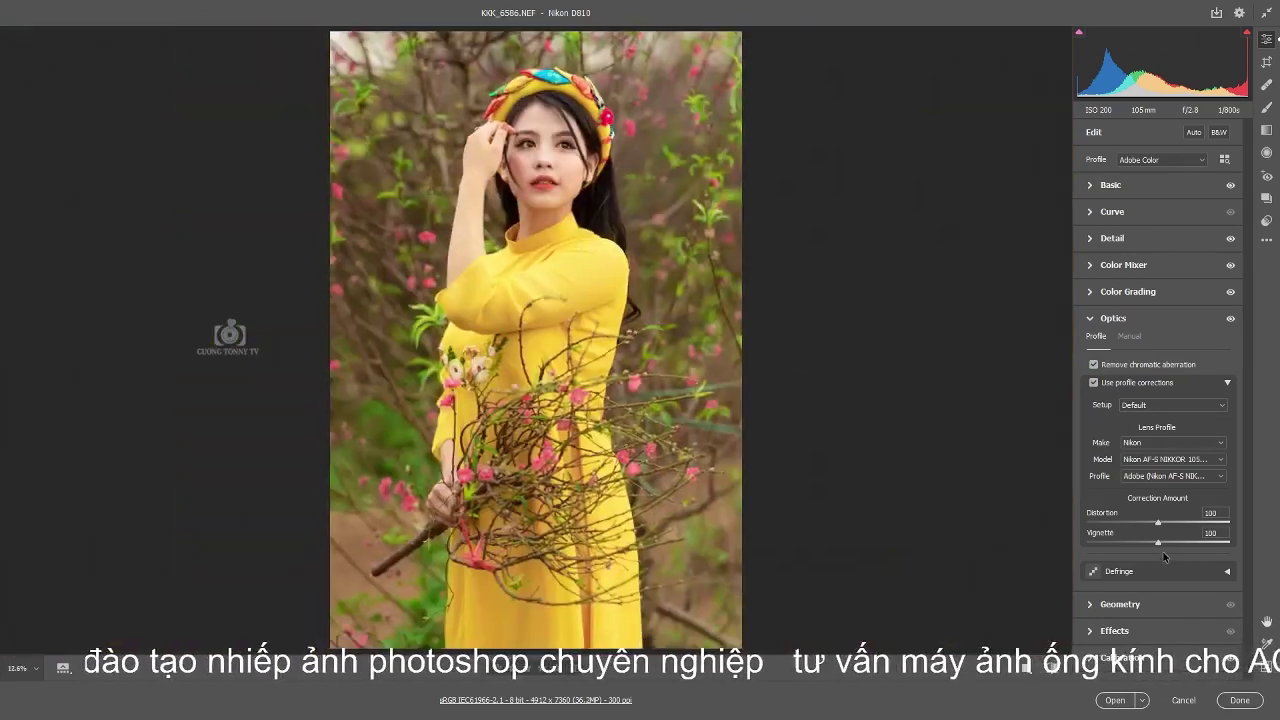
Inspect the face up close, then show before and after side by side, both fully fitted.
click(1090, 606)
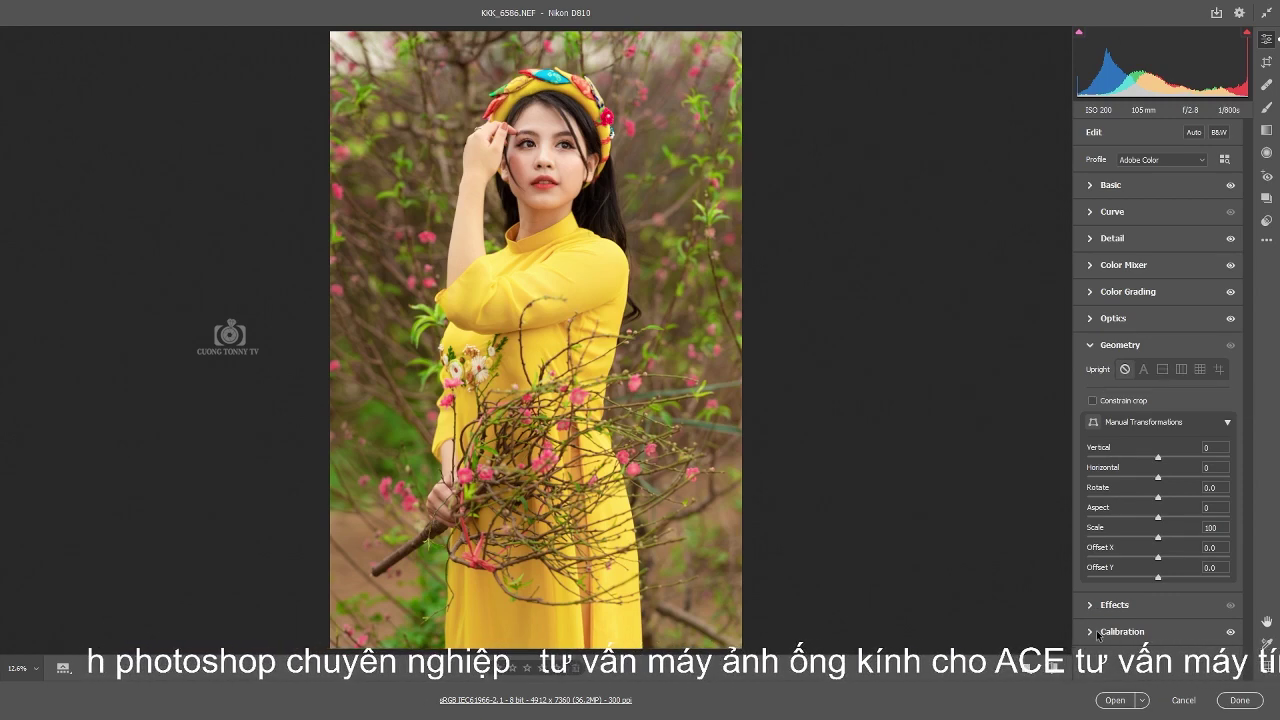
click(724, 280)
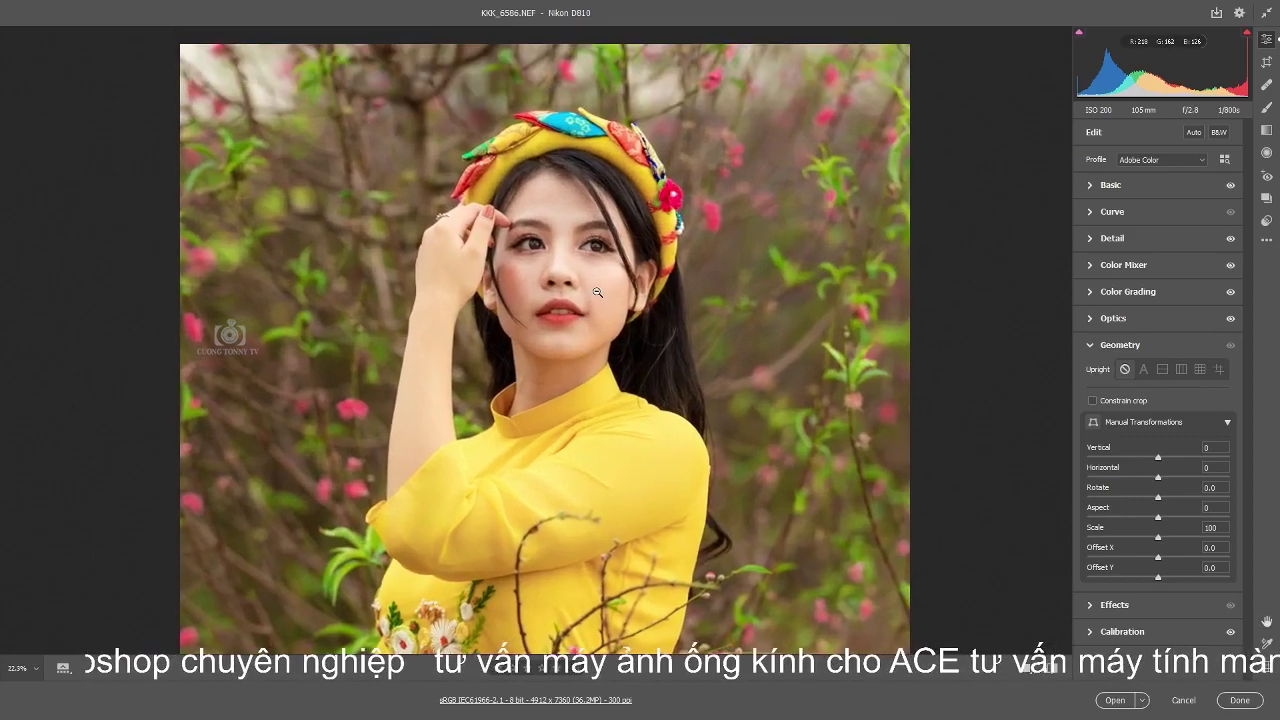
alt+click(597, 292)
click(577, 104)
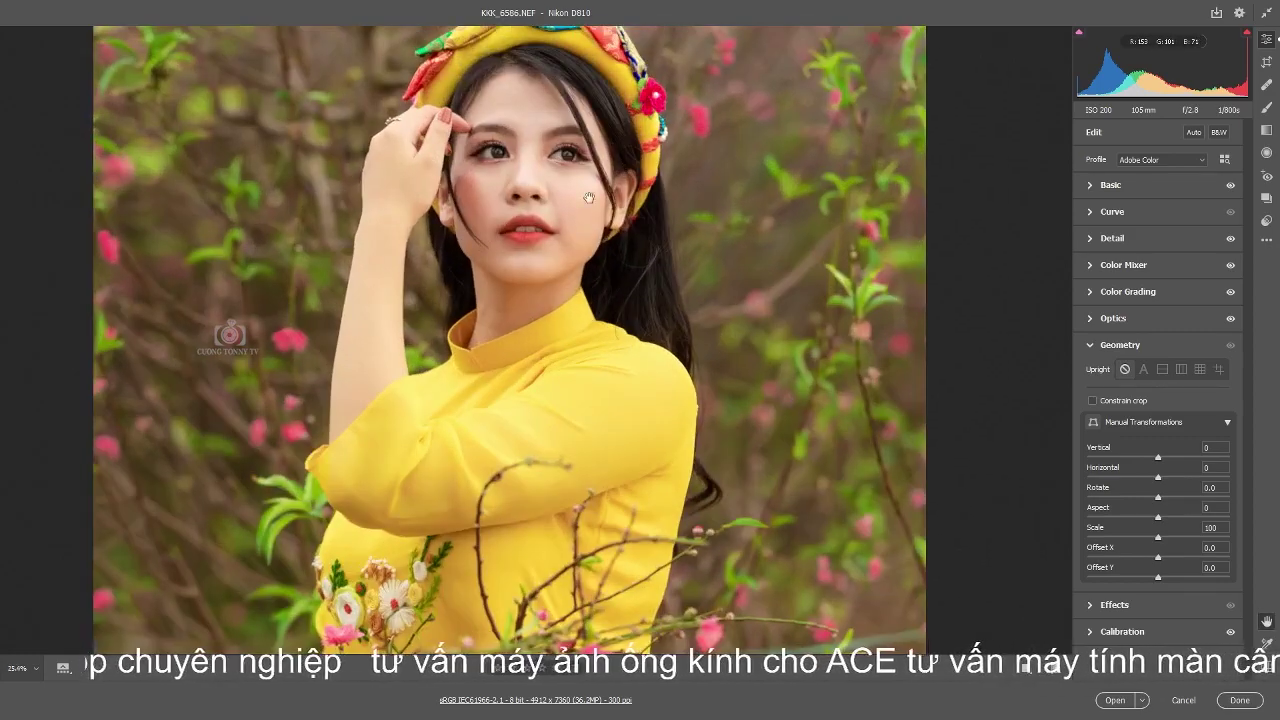
key(q)
alt+click(615, 268)
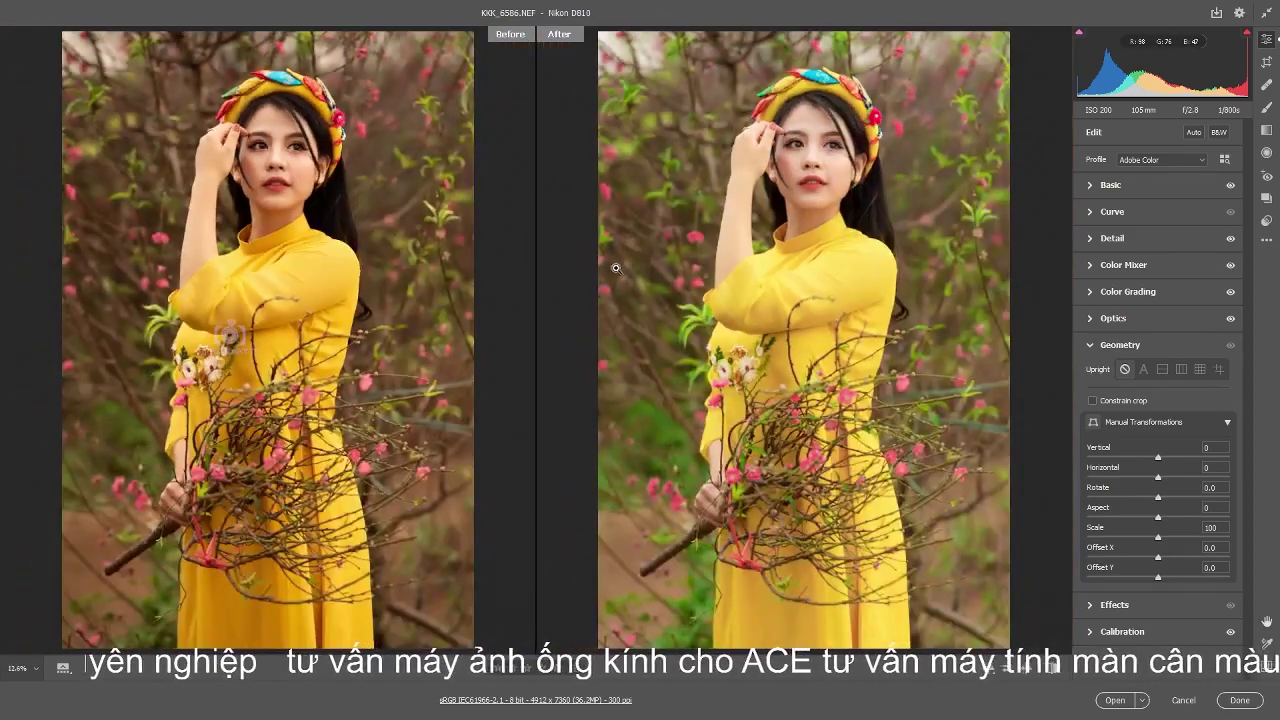
Lower Contrast to -11 and cool Temperature to 5550 in the Basic panel.
click(816, 166)
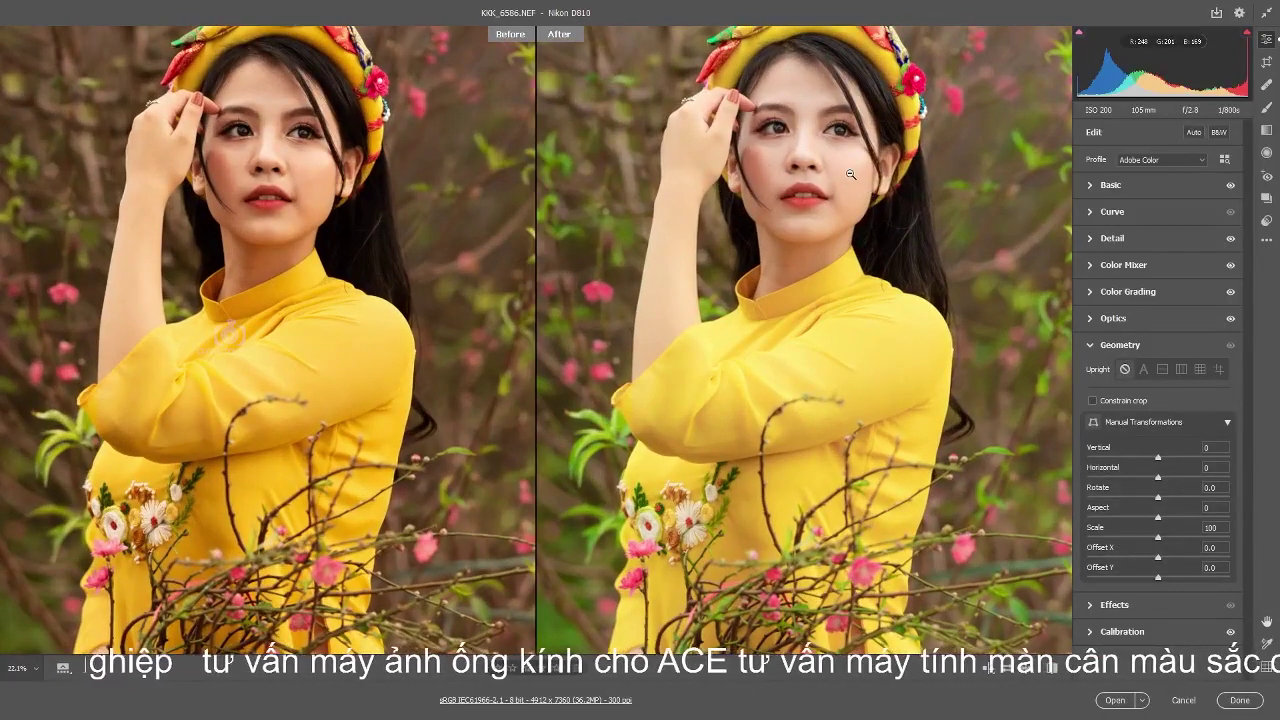
click(1091, 188)
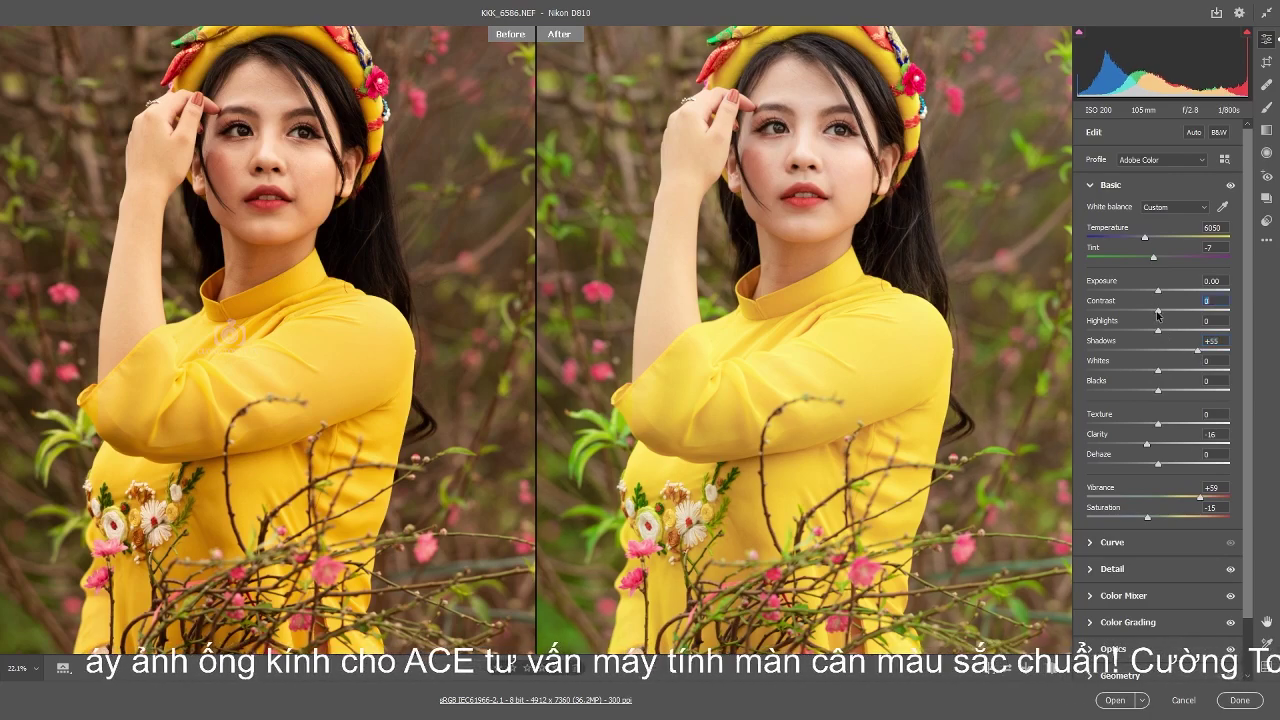
drag(1157, 314, 1148, 313)
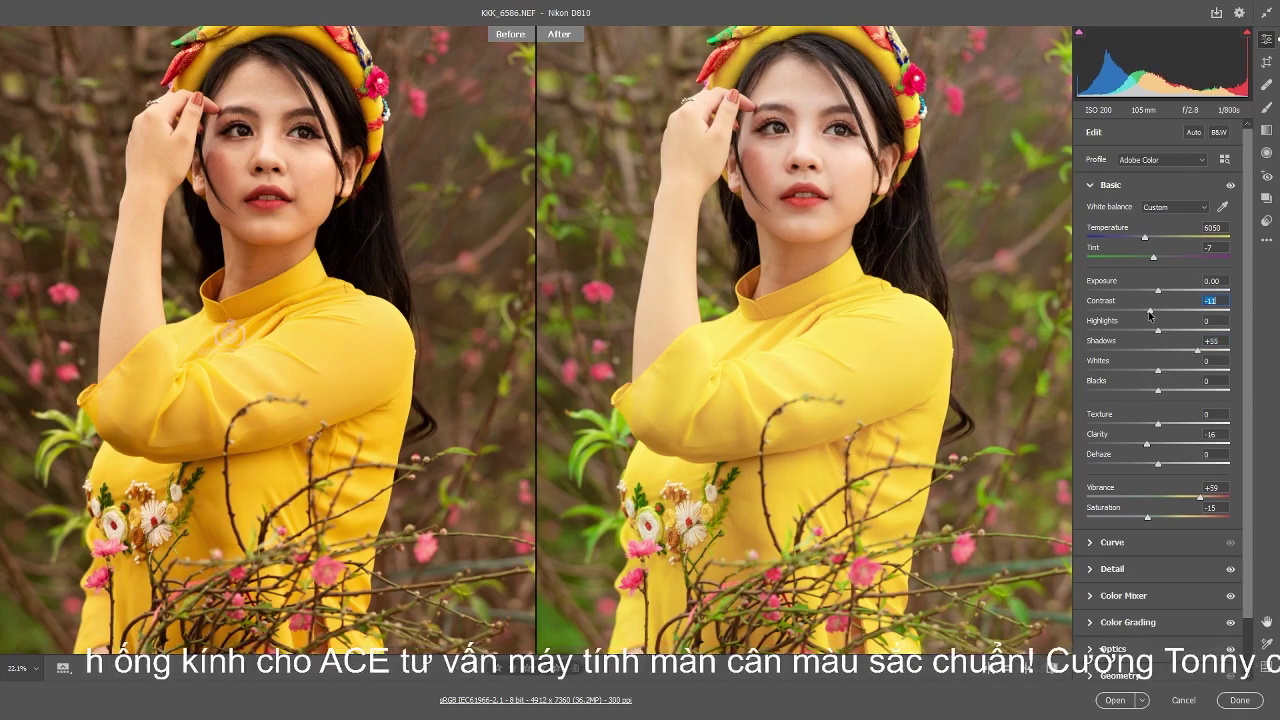
key(ctrl+0)
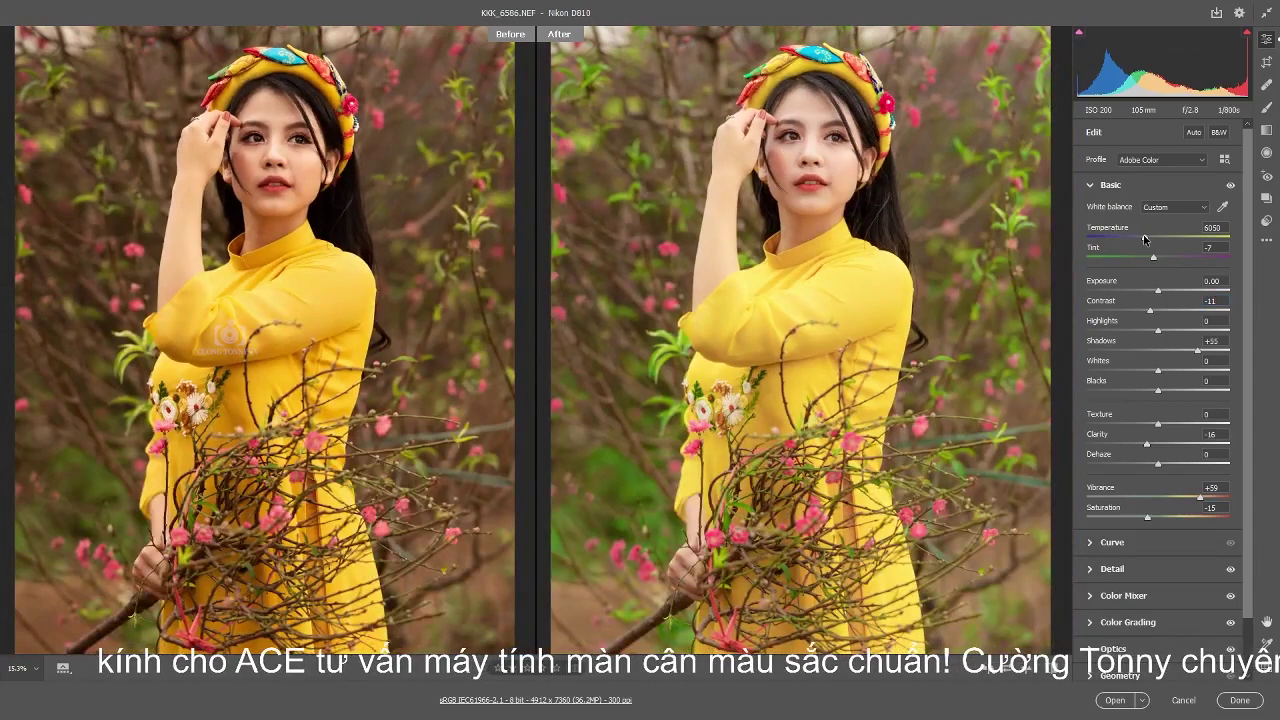
drag(1144, 238, 1135, 238)
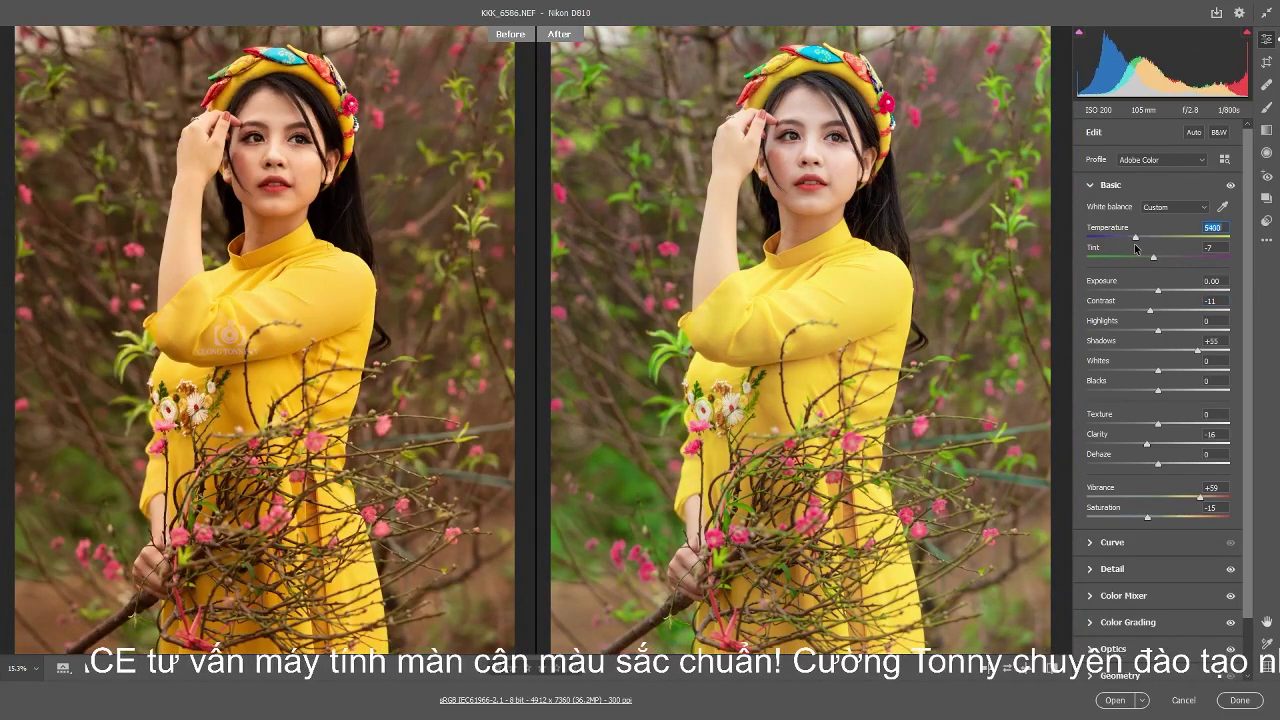
Set Tint to -4 and return to the single full-photo view.
click(865, 180)
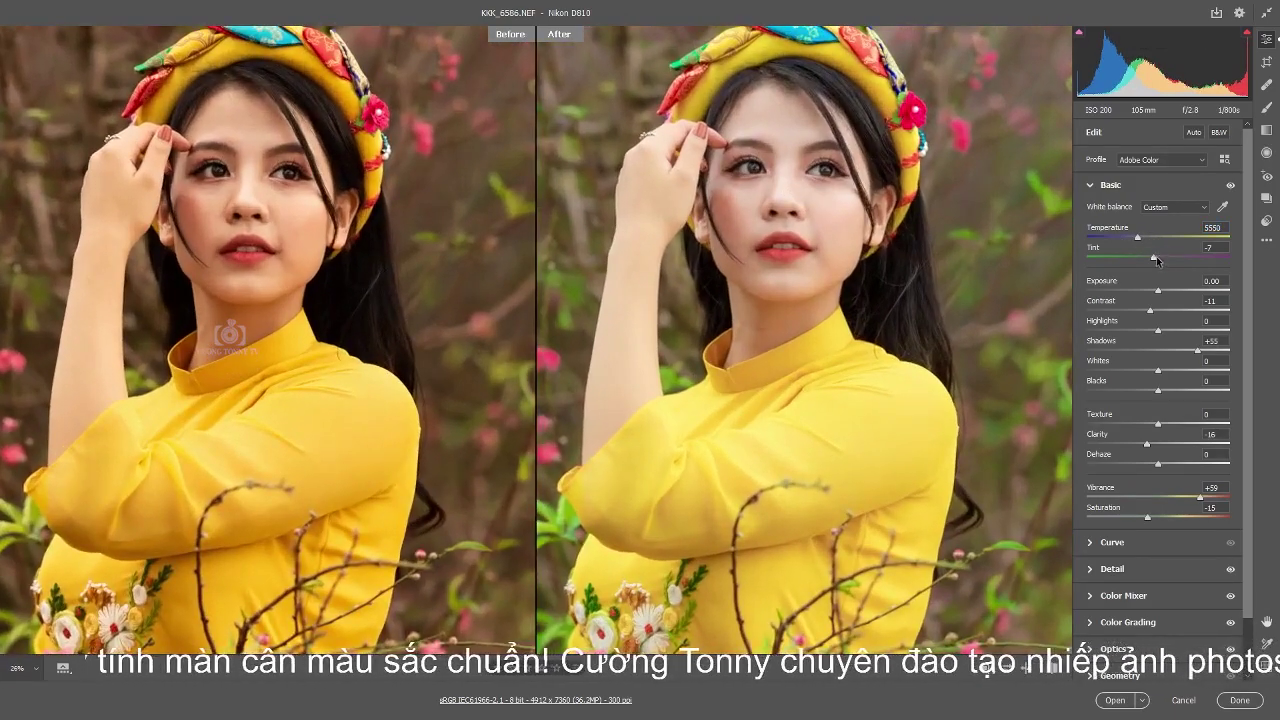
drag(1153, 257, 1161, 259)
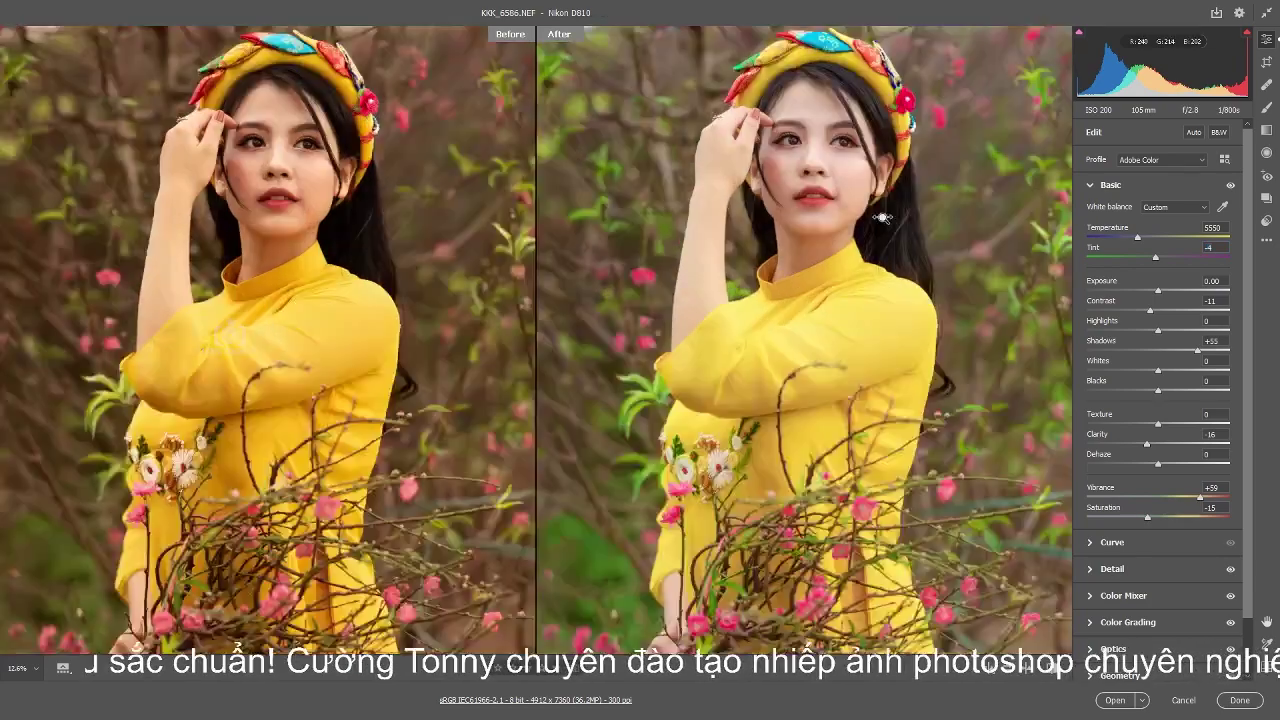
key(q)
key(q)
key(ctrl+0)
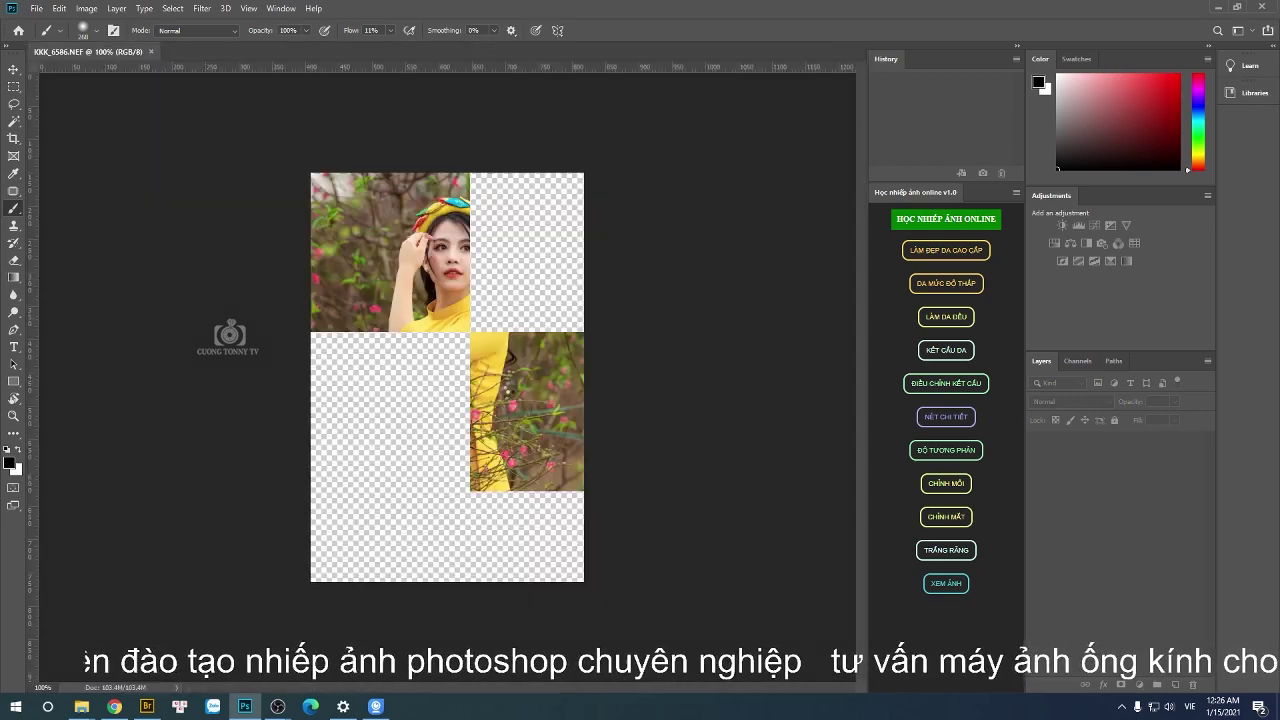
Zoom in and pan to get a close-up of the woman's face and neckline.
scroll(429, 188, up, 1)
scroll(429, 188, up, 3)
scroll(429, 188, up, 2)
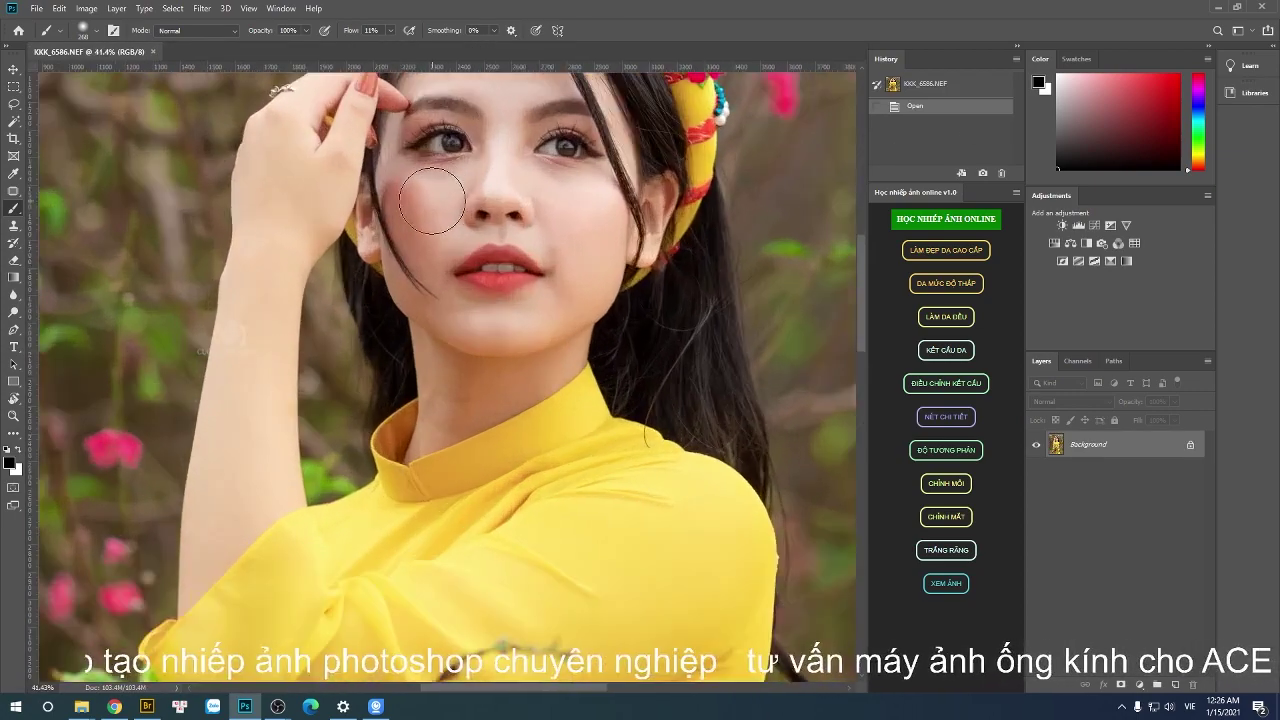
drag(429, 200, 417, 343)
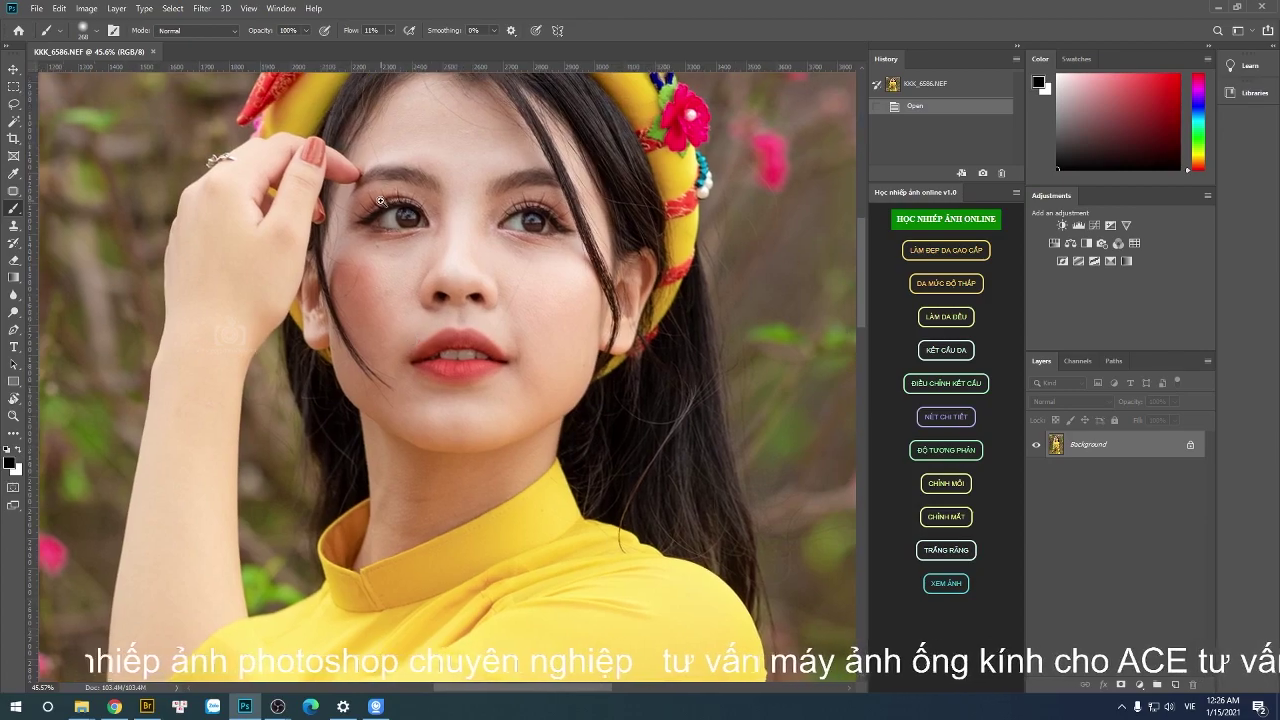
scroll(435, 279, down, 5)
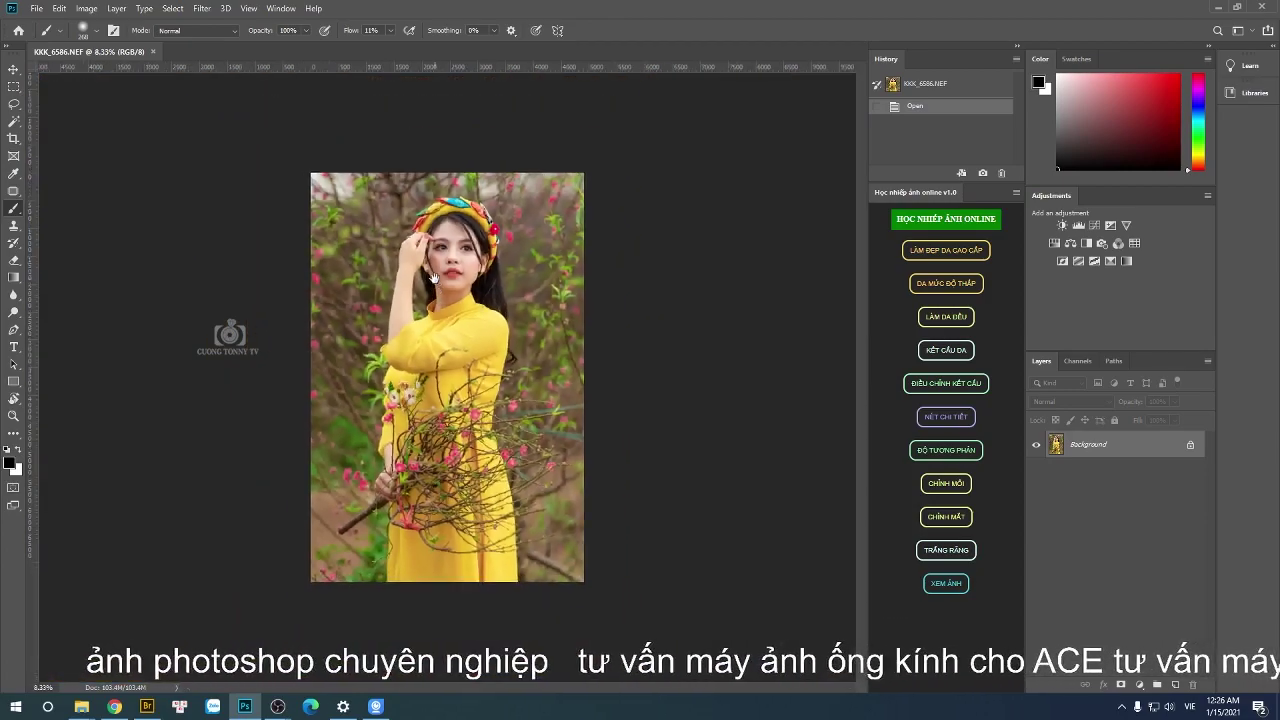
scroll(480, 269, up, 2)
scroll(490, 280, up, 2)
scroll(520, 305, up, 2)
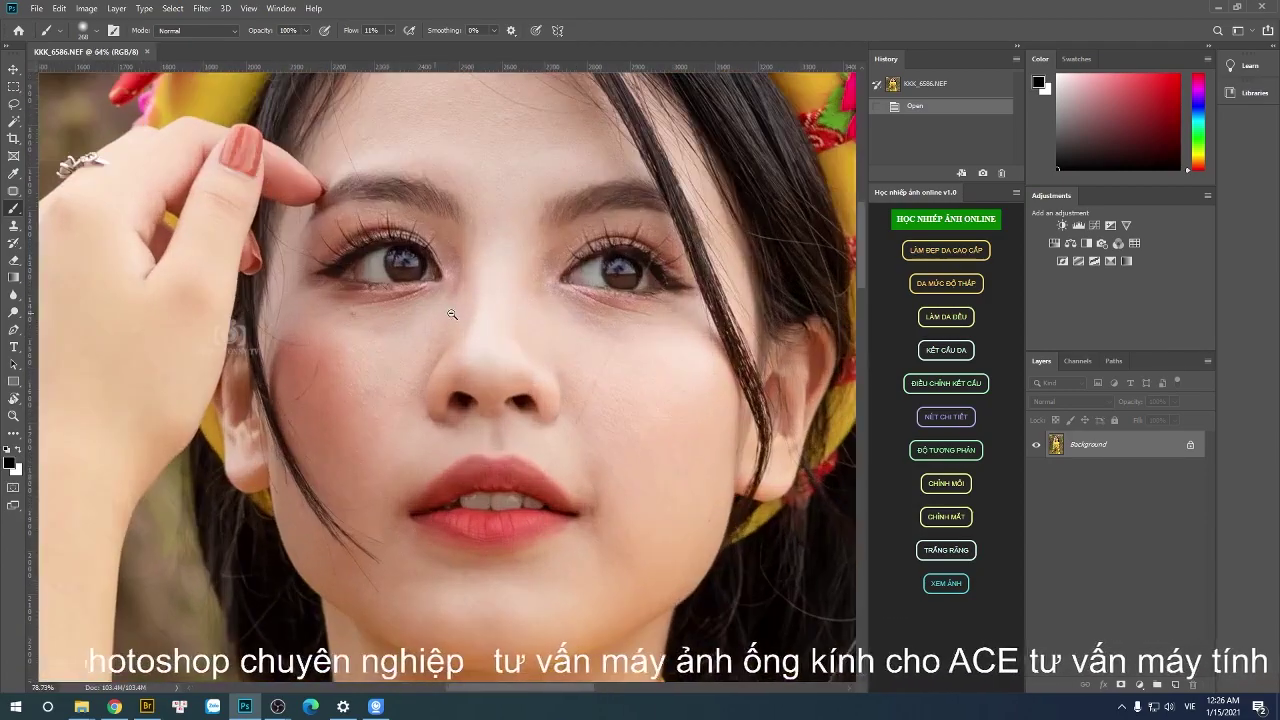
scroll(545, 328, up, 2)
With the Patch tool, patch two blemishes on the cheek beside the nose.
key(j)
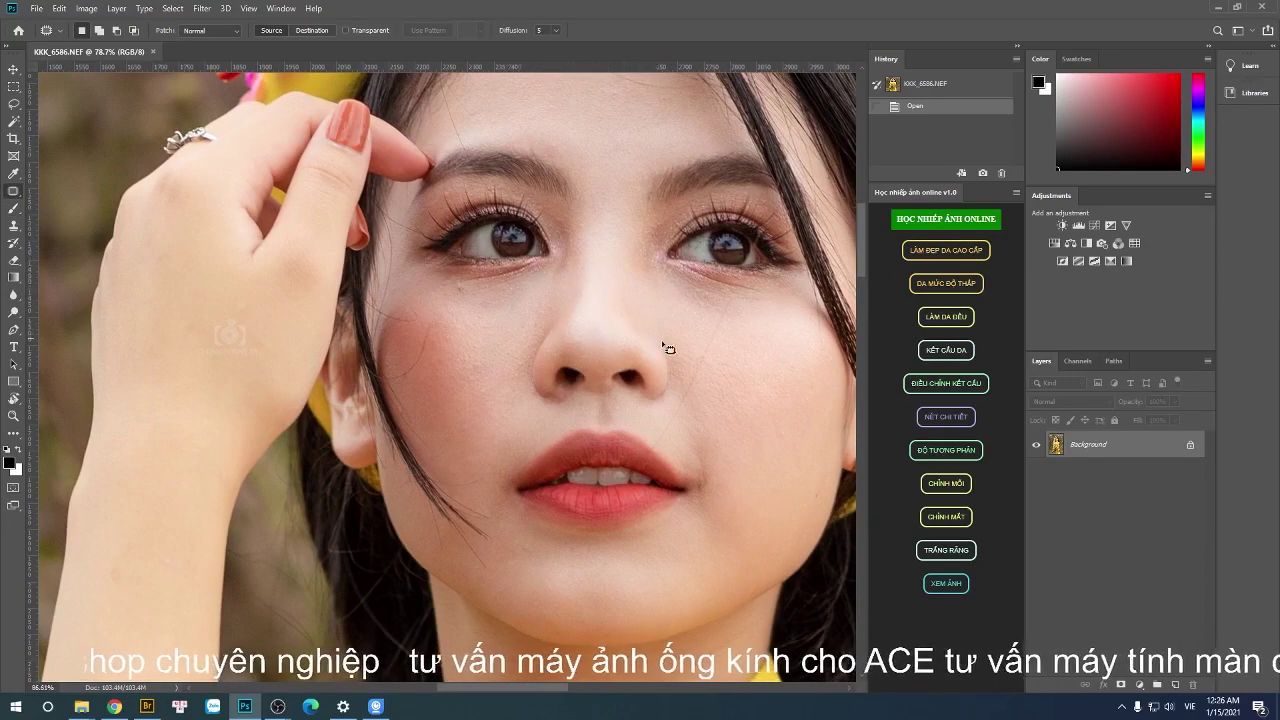
scroll(660, 345, up, 2)
drag(720, 349, 597, 370)
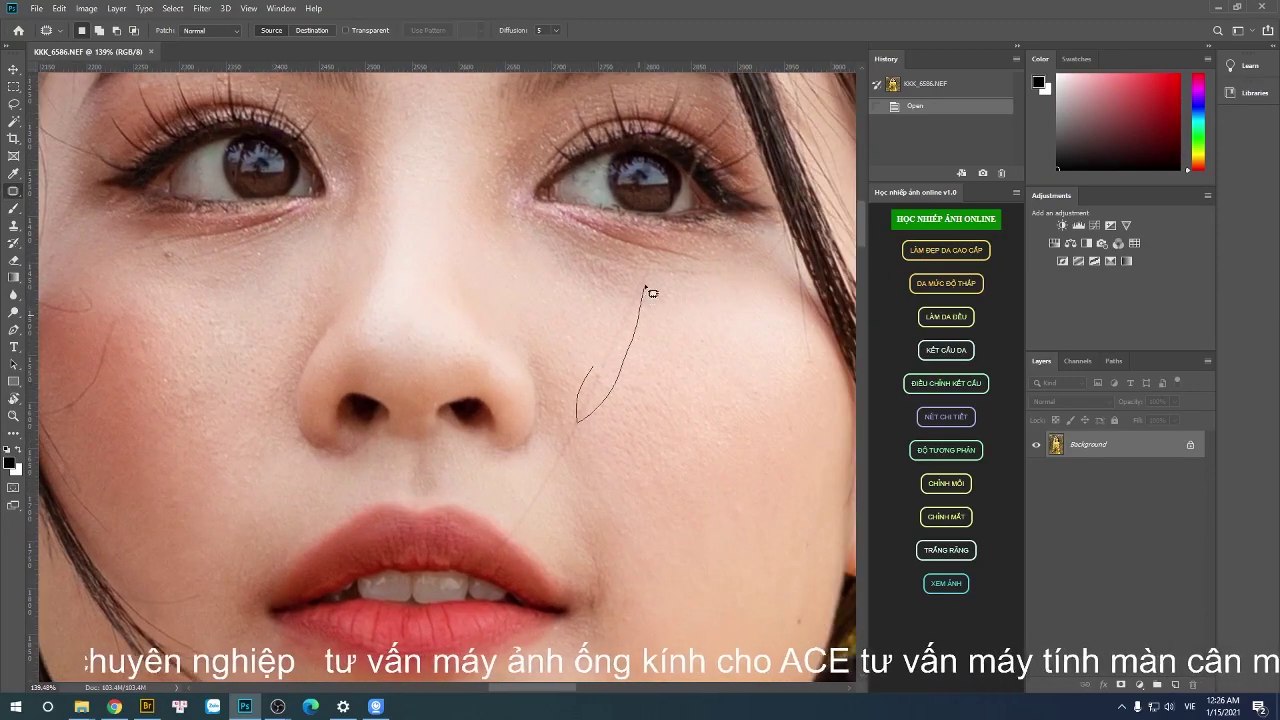
drag(649, 292, 652, 298)
key(ctrl+d)
drag(640, 366, 655, 272)
drag(645, 295, 646, 371)
key(ctrl+d)
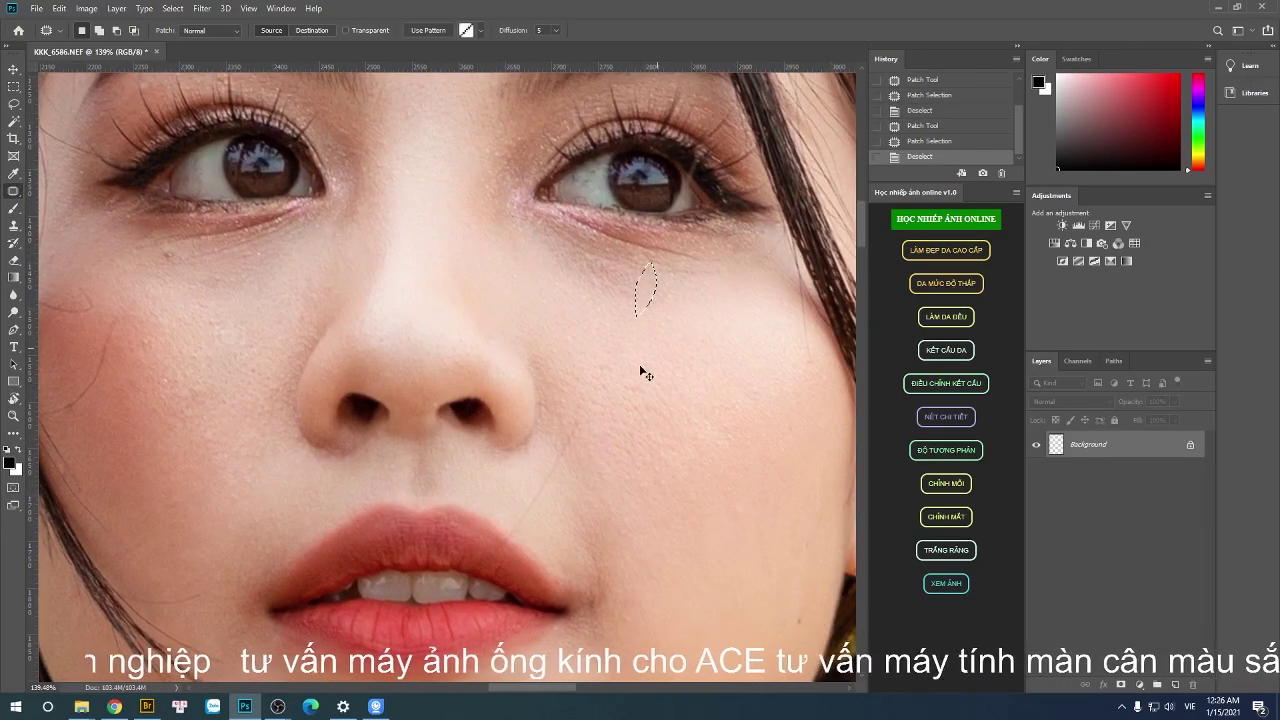
Patch the blemish near the lip with clean skin and deselect.
drag(565, 435, 589, 355)
mouse_move(585, 410)
mouse_down()
mouse_move(590, 360)
mouse_move(560, 414)
mouse_move(562, 455)
mouse_move(530, 455)
mouse_move(551, 434)
mouse_up()
key(ctrl+d)
scroll(550, 455, up, 2)
key(ctrl+d)
scroll(363, 334, down, 3)
scroll(424, 345, down, 1)
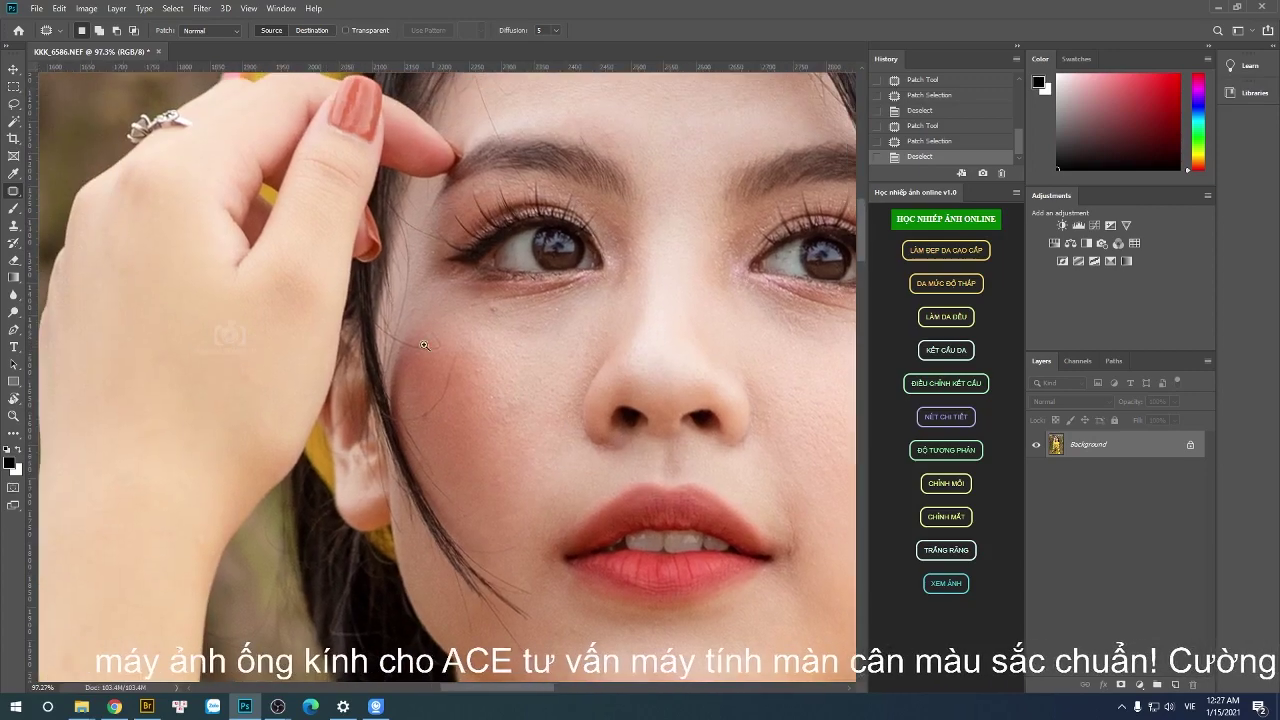
scroll(424, 345, up, 2)
Patch two small spots on the cheek below the eye with clean skin.
mouse_move(466, 464)
mouse_down()
mouse_move(483, 404)
mouse_move(465, 505)
mouse_up()
drag(495, 410, 549, 309)
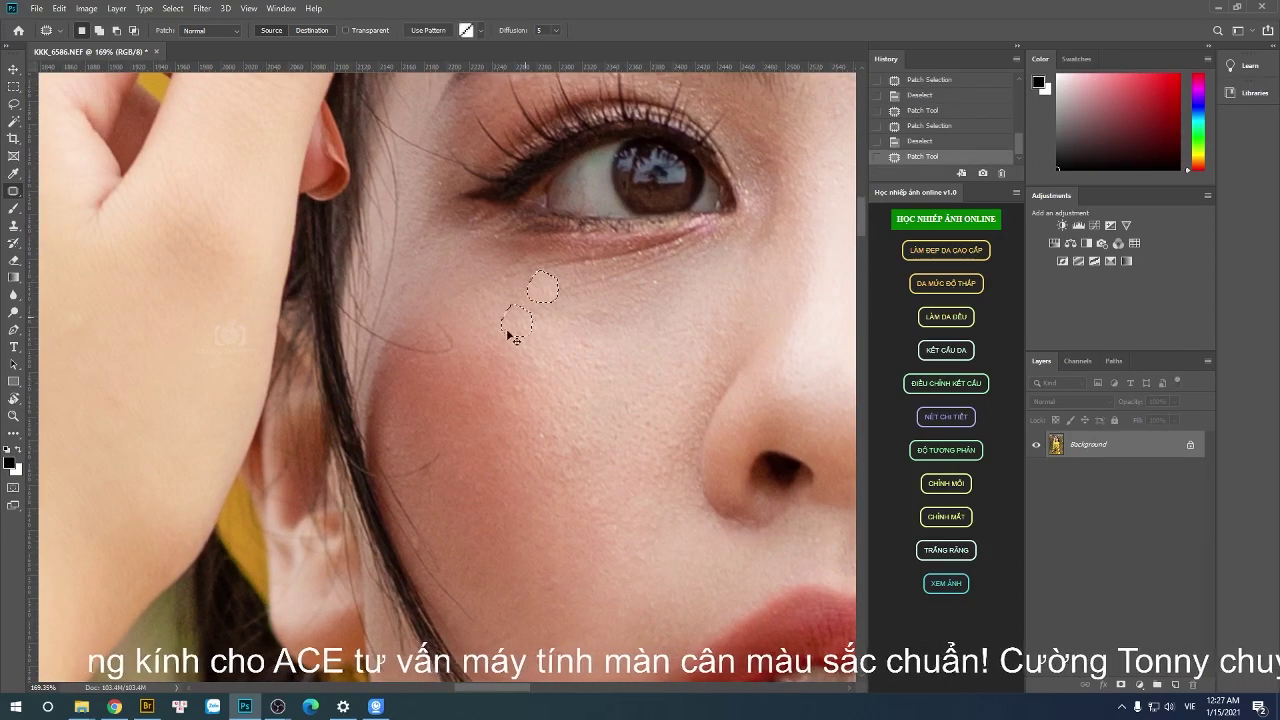
key(ctrl+d)
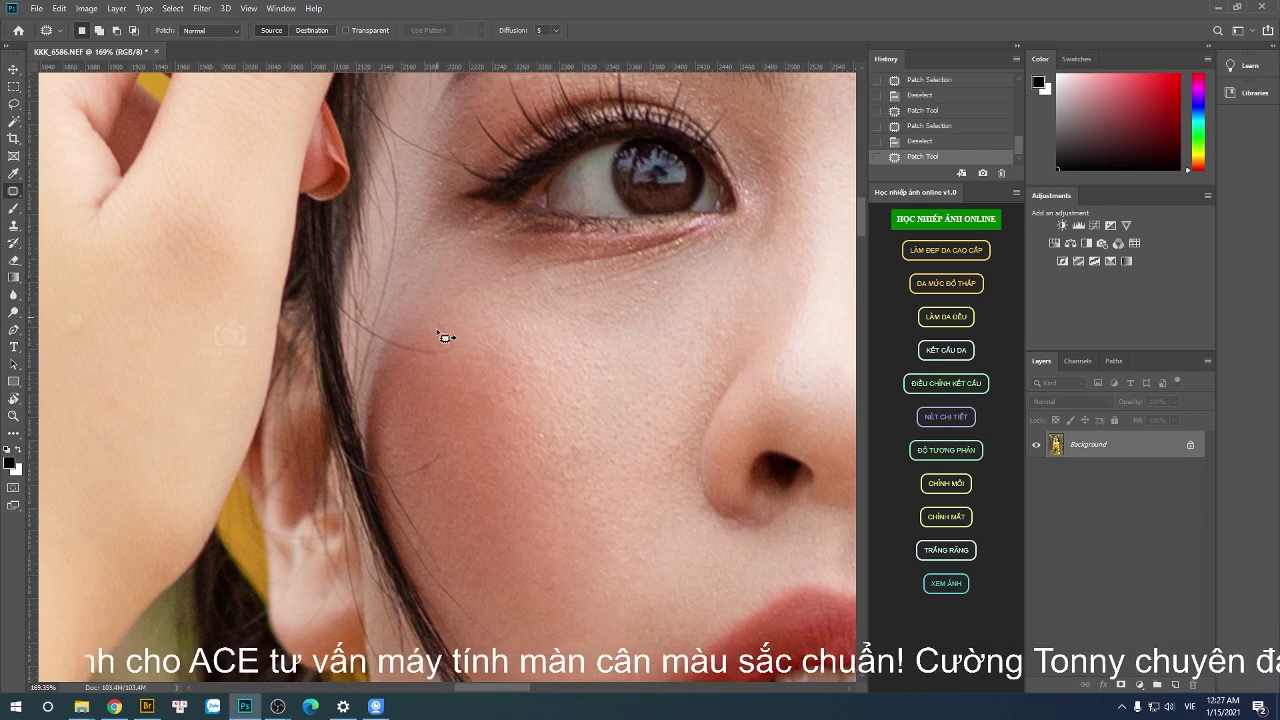
mouse_move(414, 443)
mouse_down()
mouse_move(445, 410)
mouse_move(436, 424)
mouse_up()
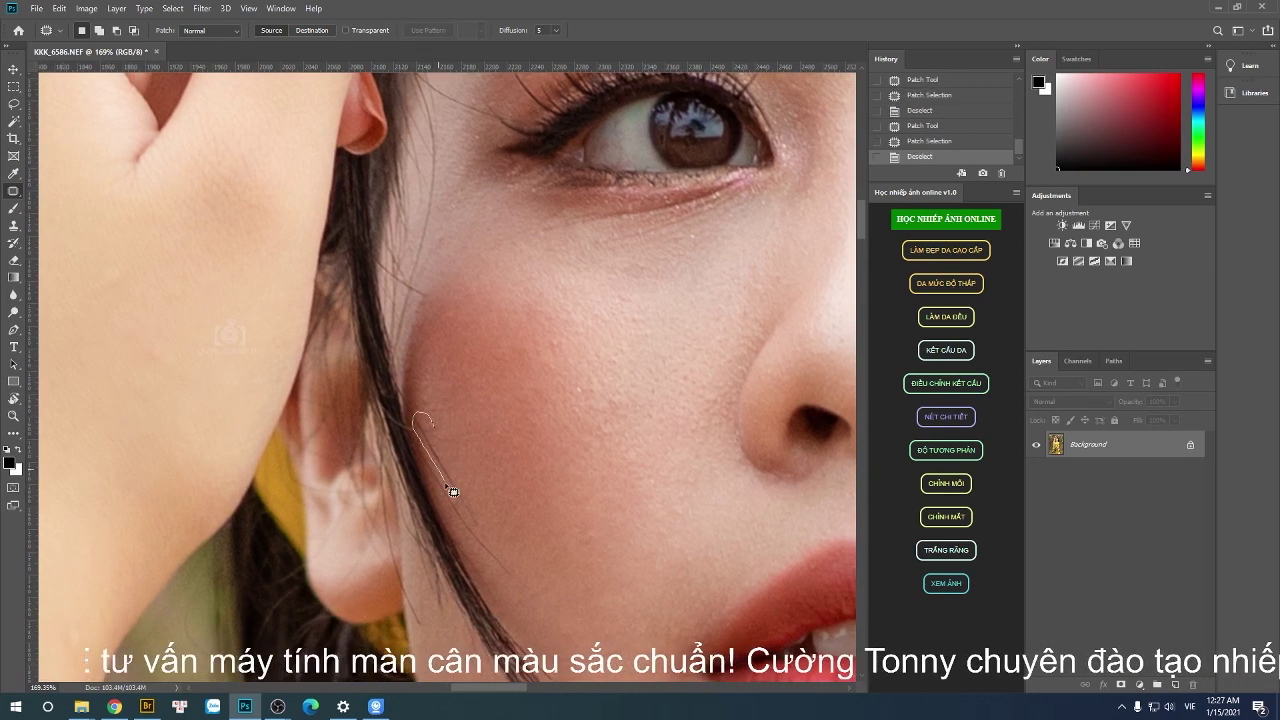
drag(474, 522, 466, 491)
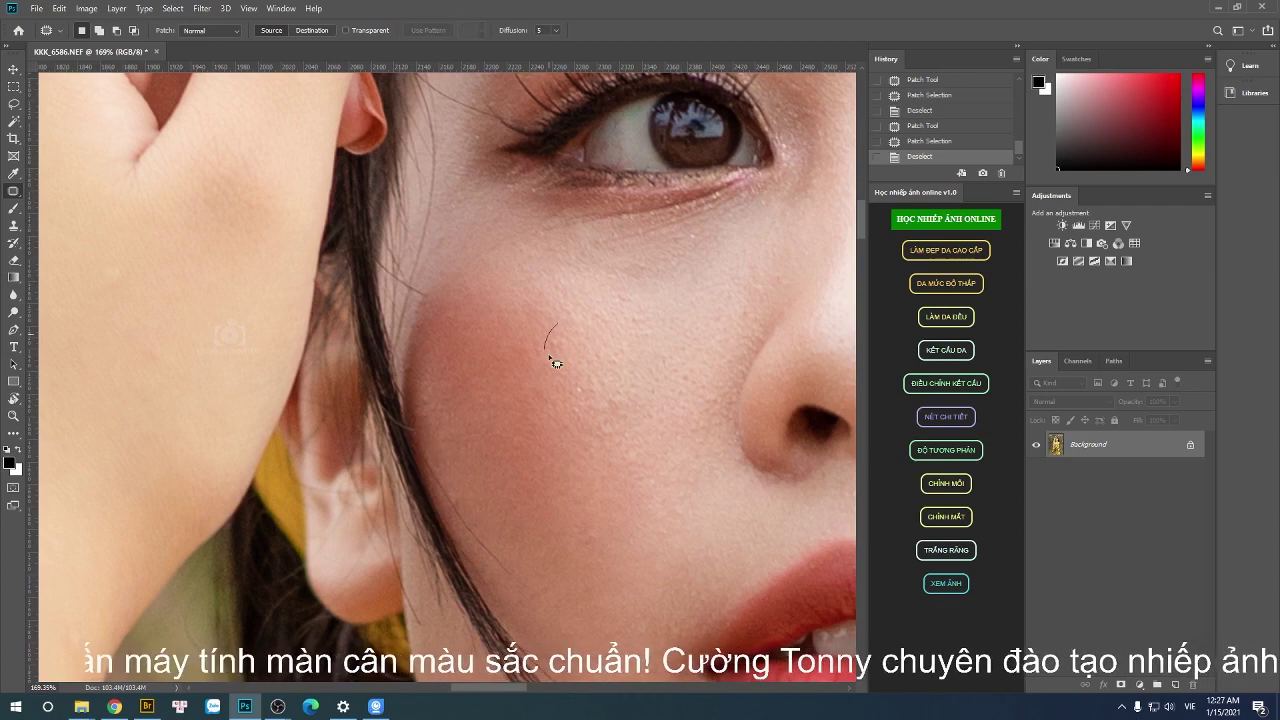
drag(551, 351, 591, 396)
Patch a small blemish on the forehead and deselect.
scroll(457, 374, down, 5)
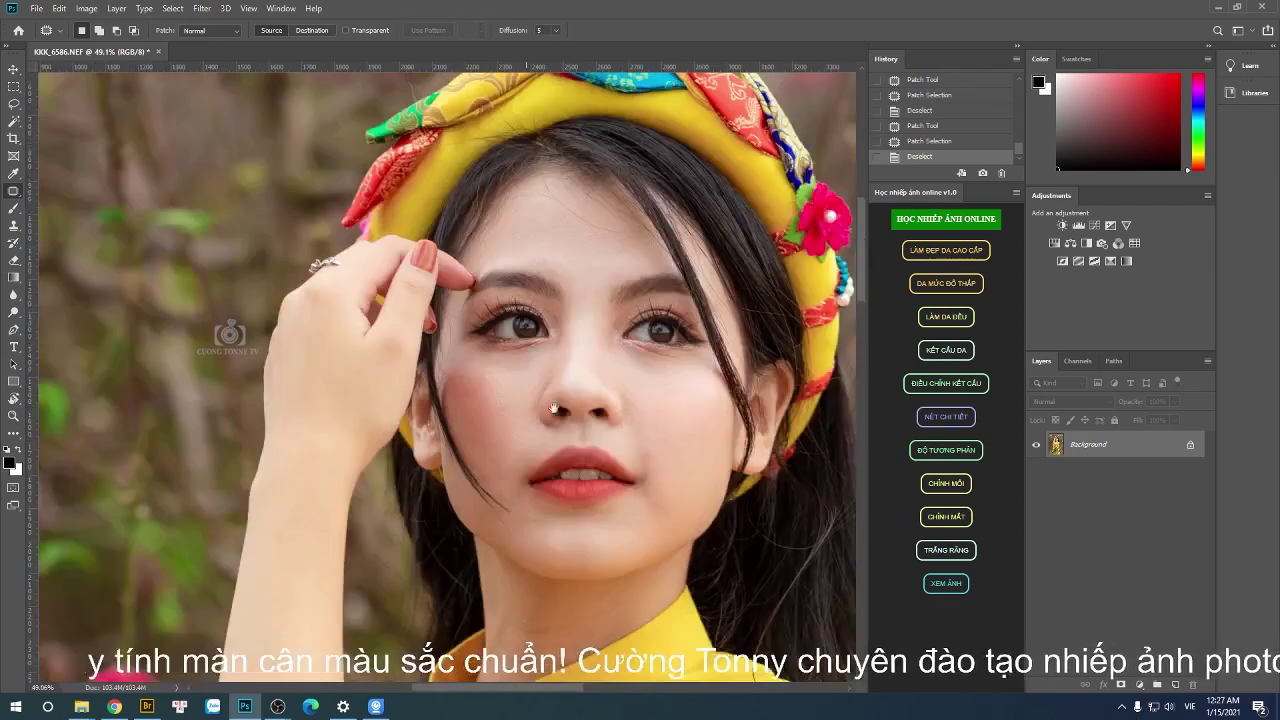
scroll(516, 424, up, 2)
scroll(516, 424, up, 2)
scroll(516, 424, up, 1)
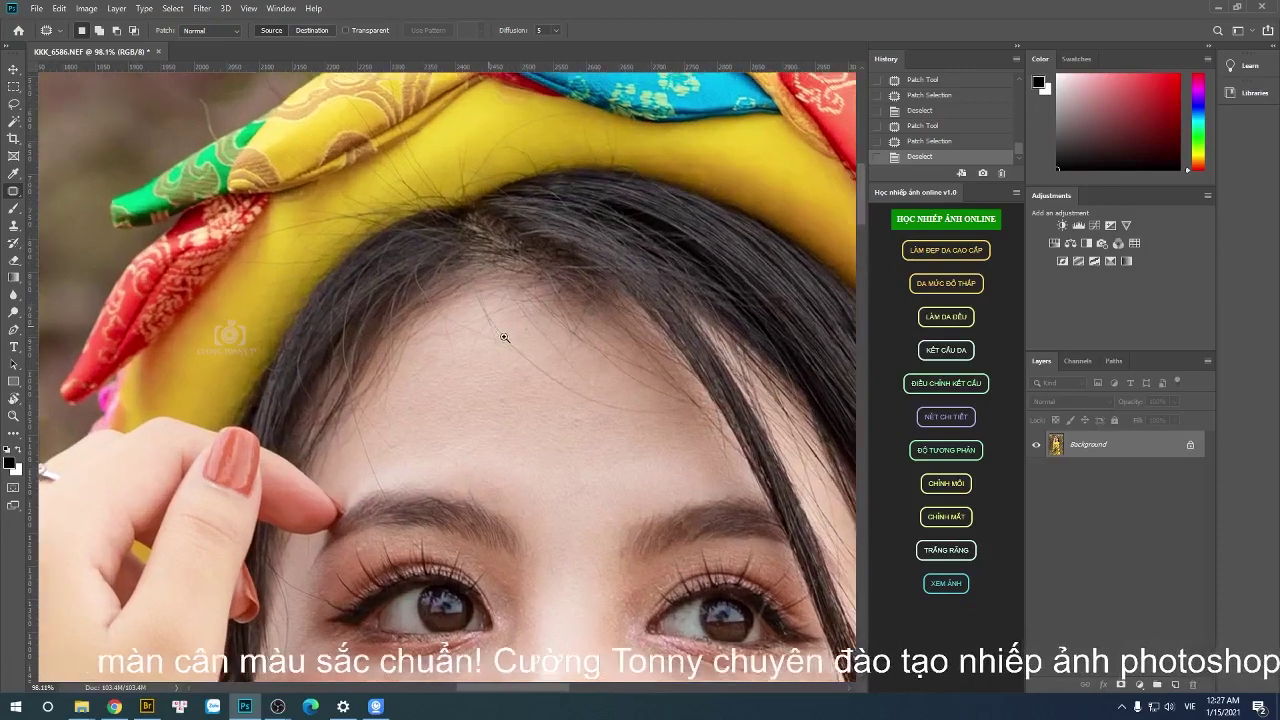
scroll(516, 424, up, 1)
scroll(516, 424, up, 1)
mouse_move(485, 446)
mouse_down()
mouse_move(500, 446)
mouse_move(523, 383)
mouse_move(580, 366)
mouse_move(634, 406)
mouse_up()
key(ctrl+d)
Remove a stray hair across the forehead and fill another forehead spot with surrounding skin.
key(ctrl+d)
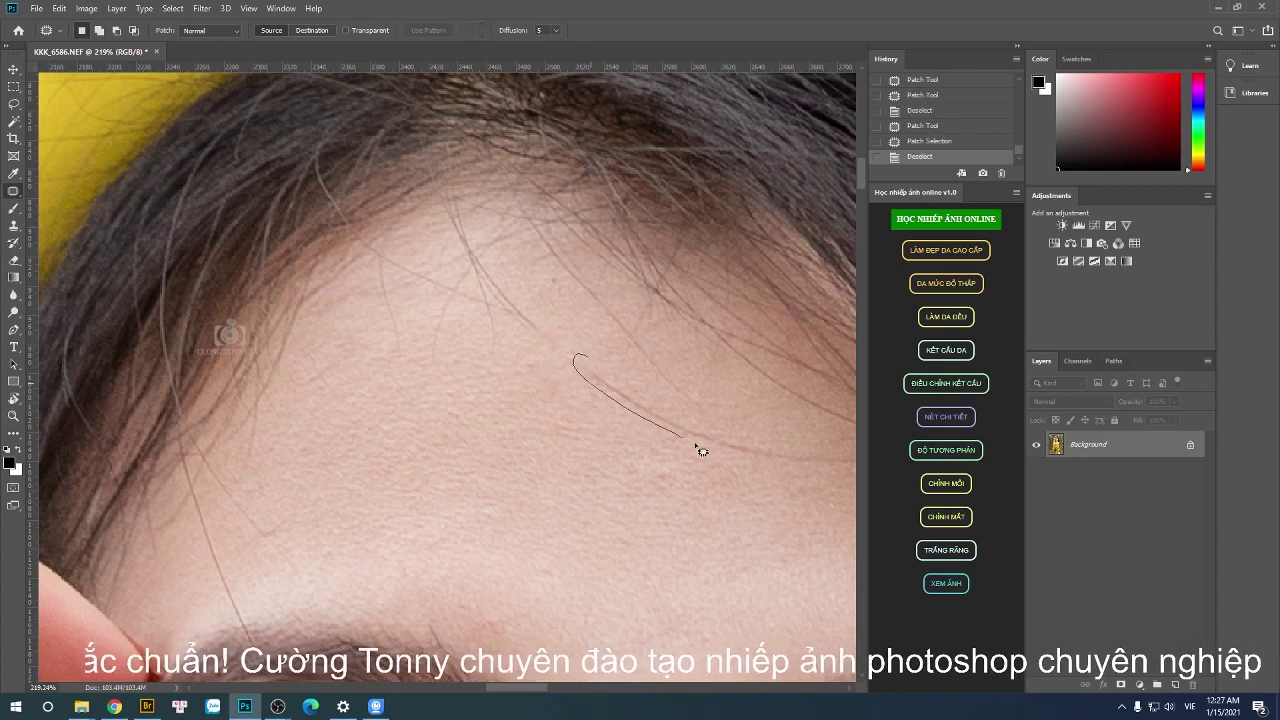
drag(702, 451, 690, 445)
mouse_move(660, 425)
mouse_down()
mouse_move(629, 429)
mouse_move(571, 371)
mouse_move(471, 360)
mouse_up()
key(ctrl+d)
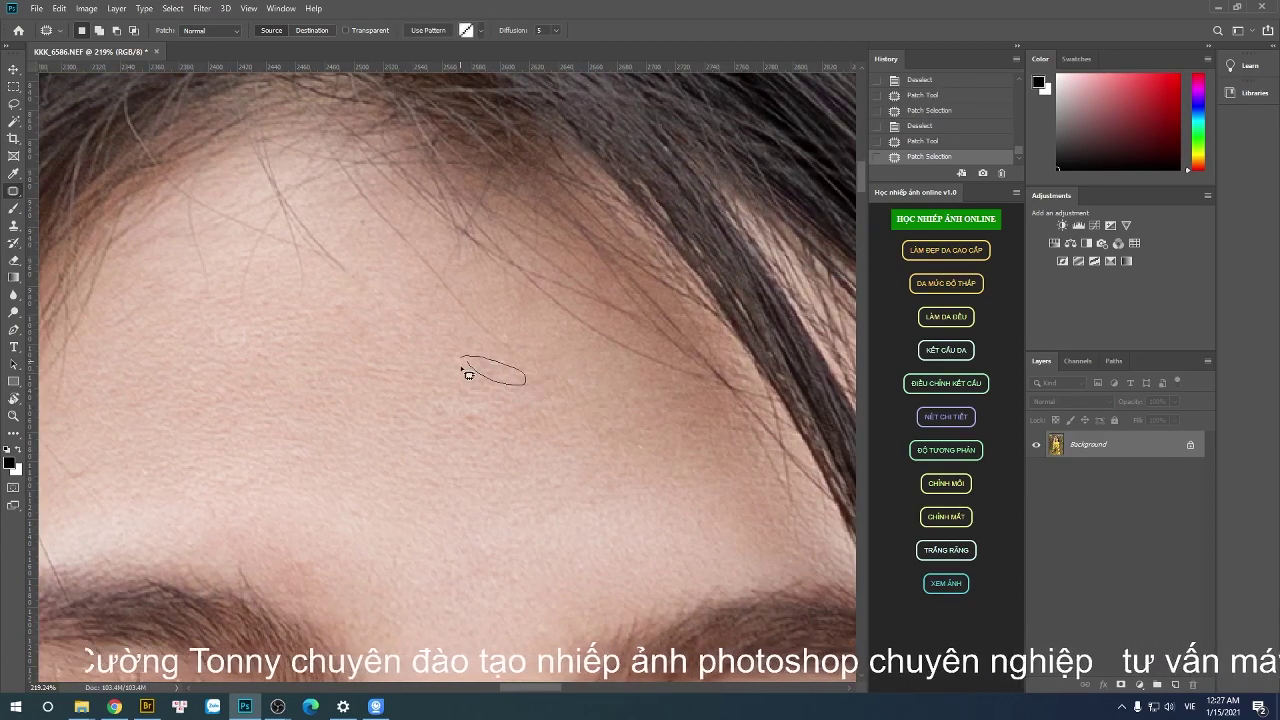
key(ctrl+d)
drag(378, 326, 312, 310)
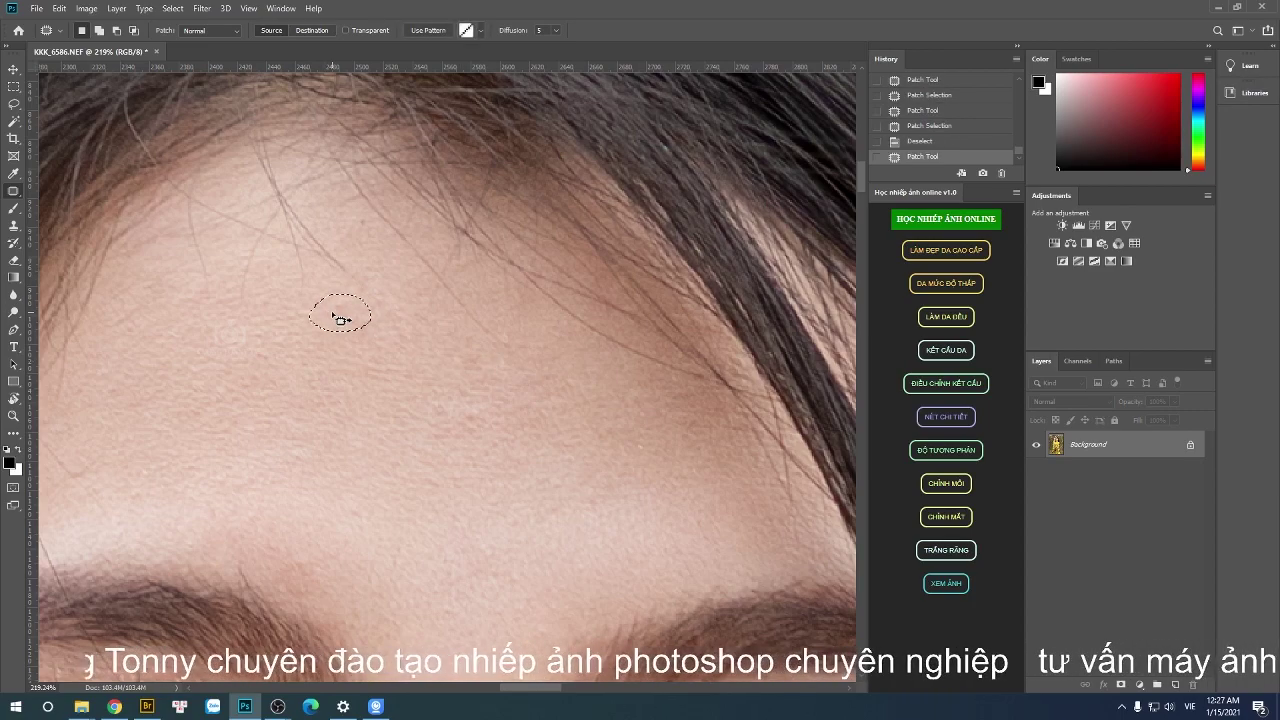
key(Delete)
key(Return)
key(ctrl+d)
Zoom out and patch the small blemish beside the jaw, leaving nothing selected.
key(ctrl+0)
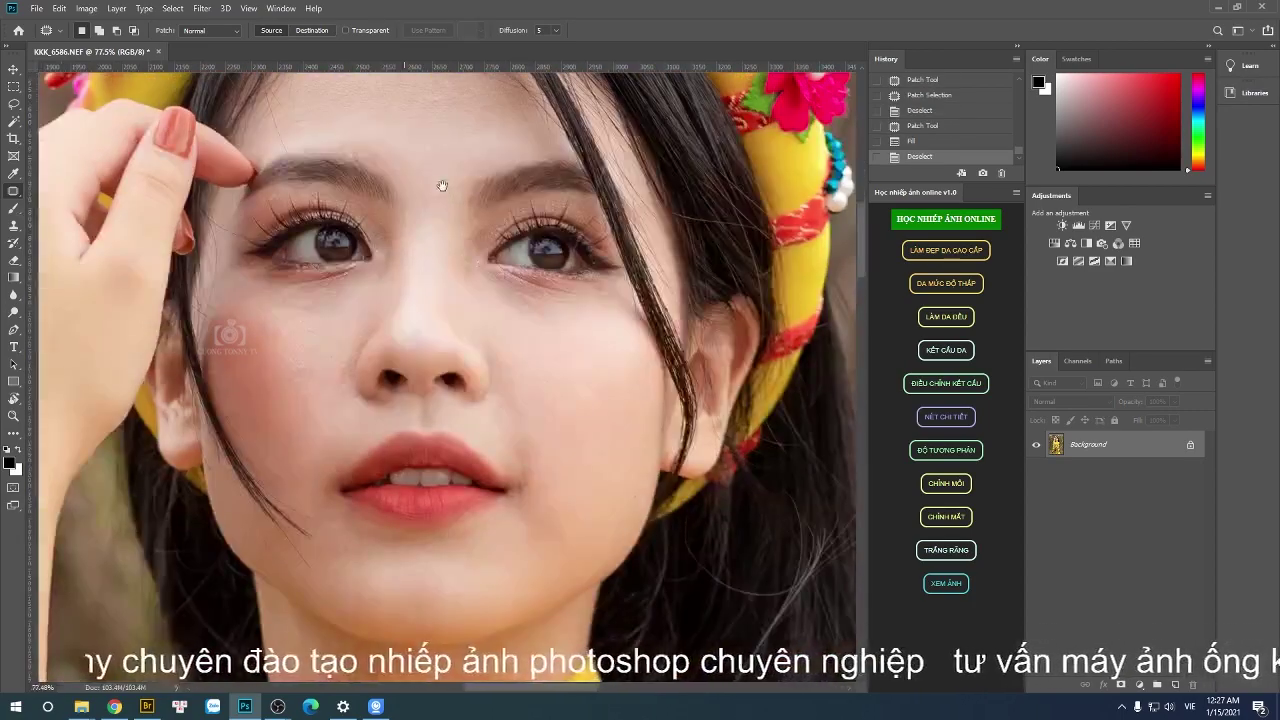
scroll(514, 380, down, 2)
scroll(680, 445, up, 8)
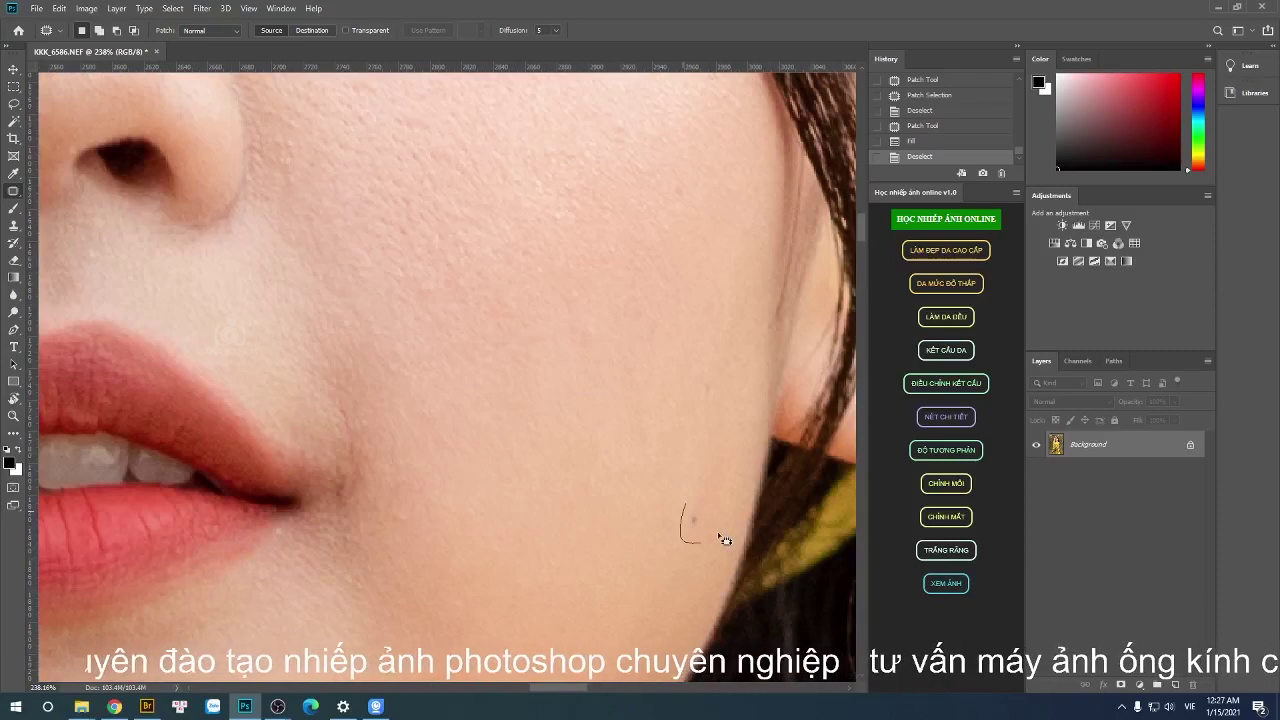
drag(724, 540, 690, 530)
drag(695, 525, 716, 400)
key(ctrl+d)
Draw a rectangular selection over the upper part of the photo and open Liquify on it.
key(ctrl+0)
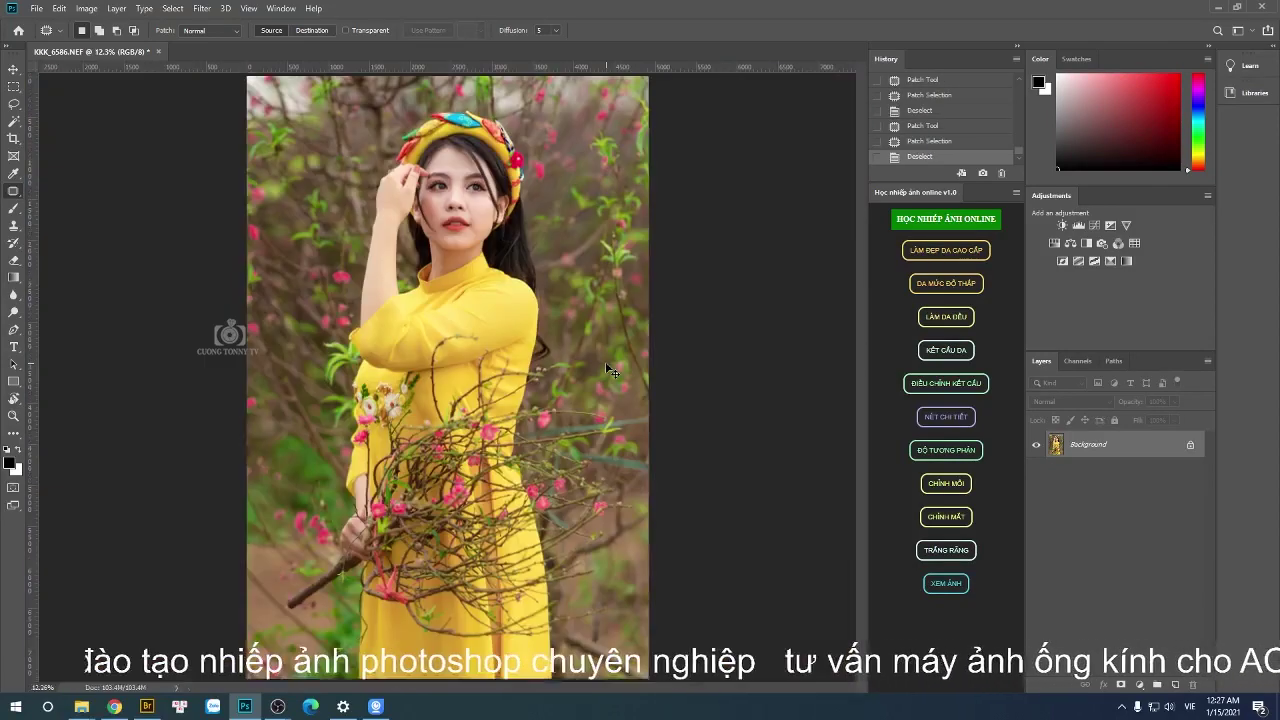
scroll(570, 355, up, 1)
key(m)
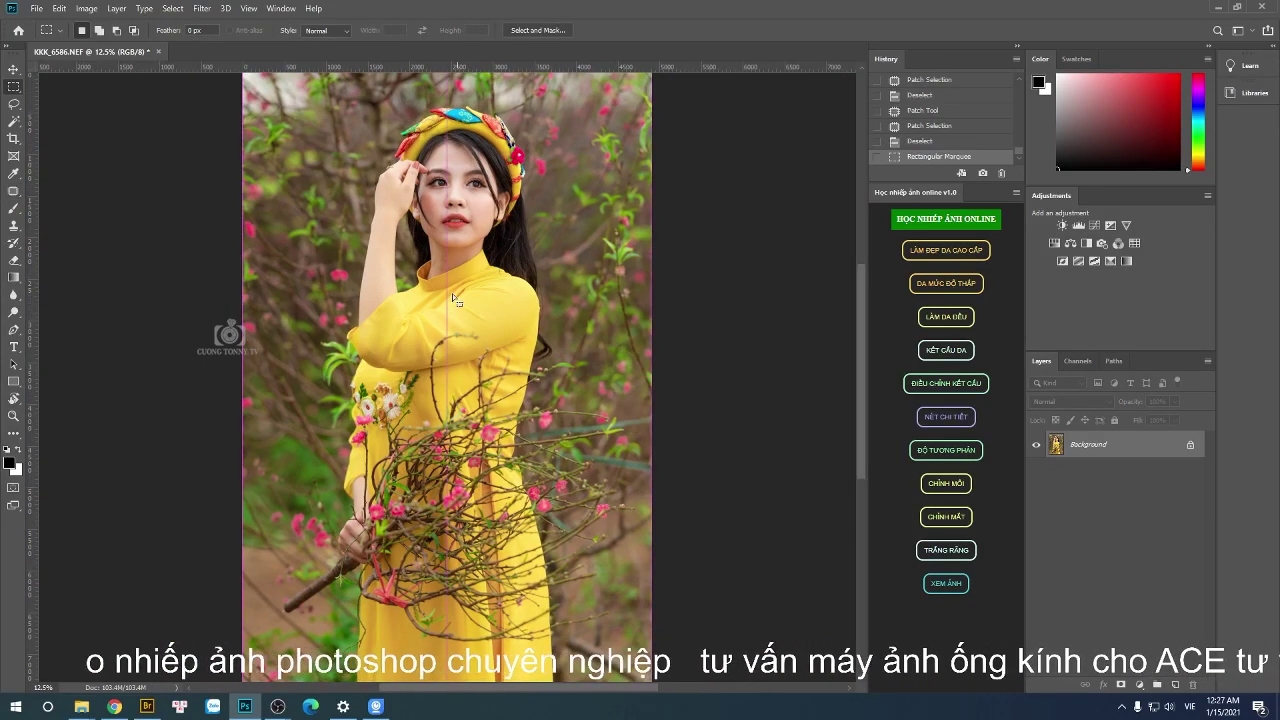
drag(245, 171, 647, 531)
drag(514, 322, 509, 315)
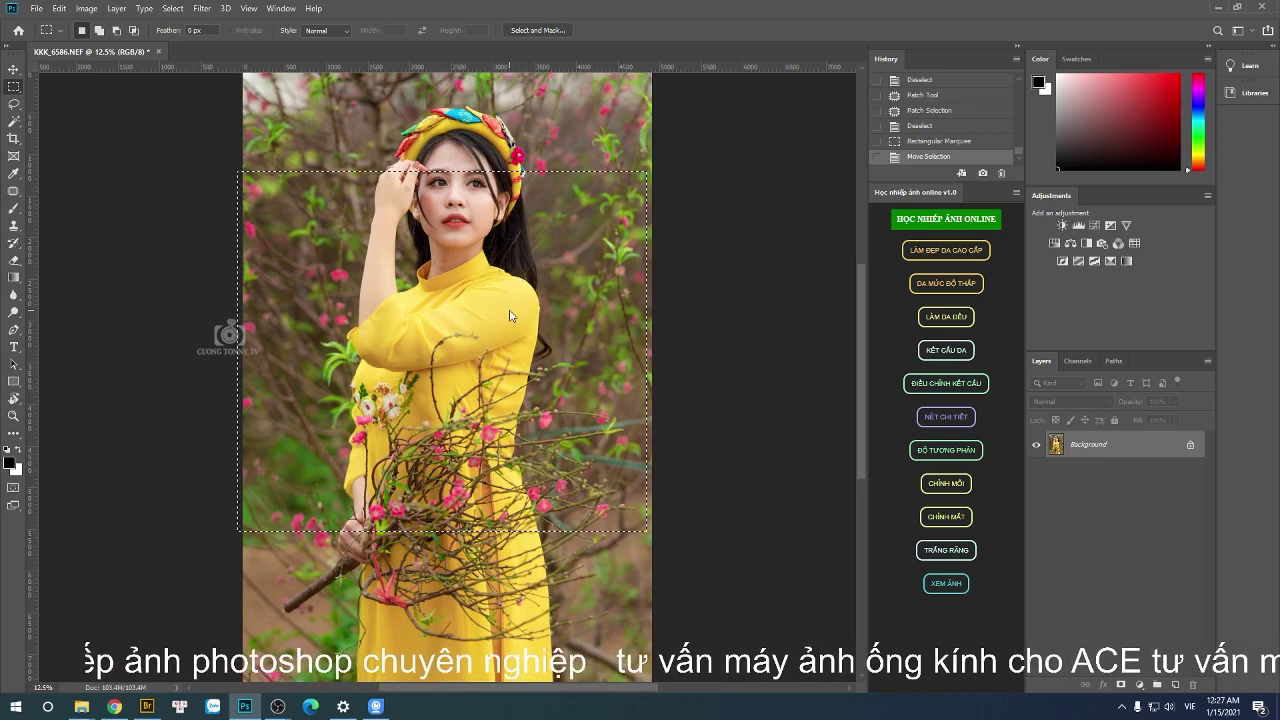
key(ctrl+shift+x)
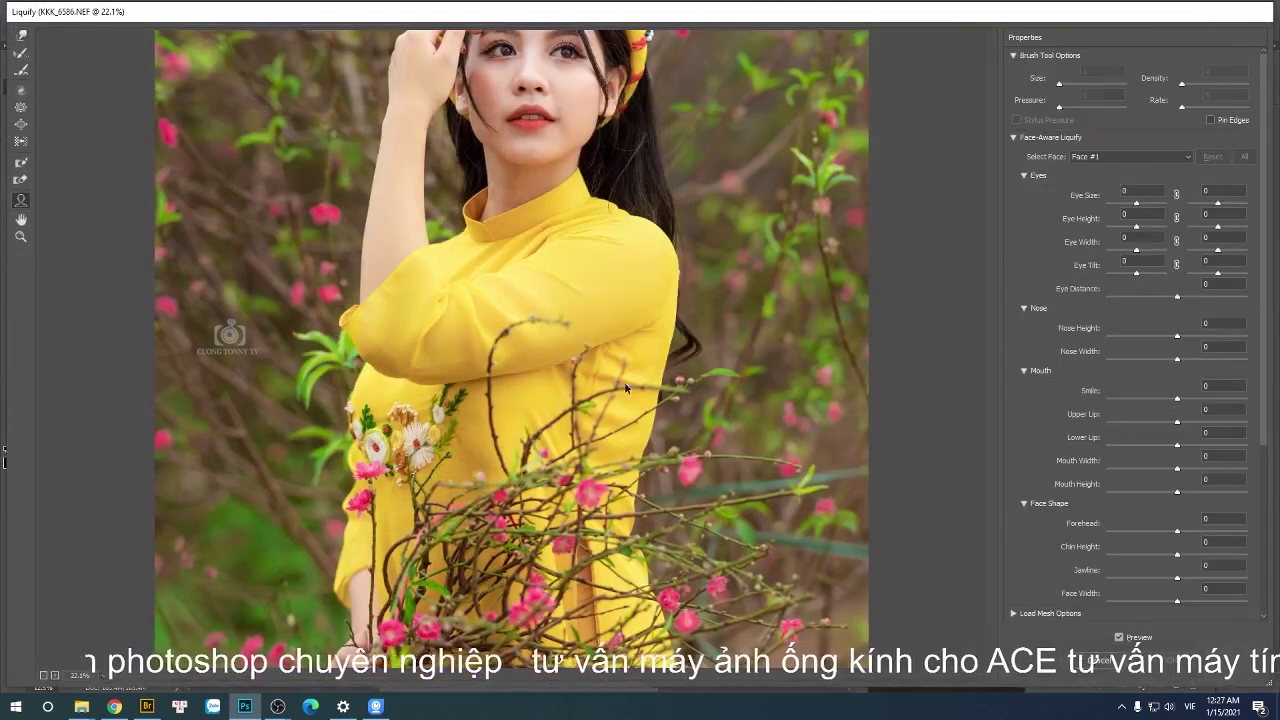
Choose the Forward Warp tool and switch the keyboard input language to English.
click(28, 37)
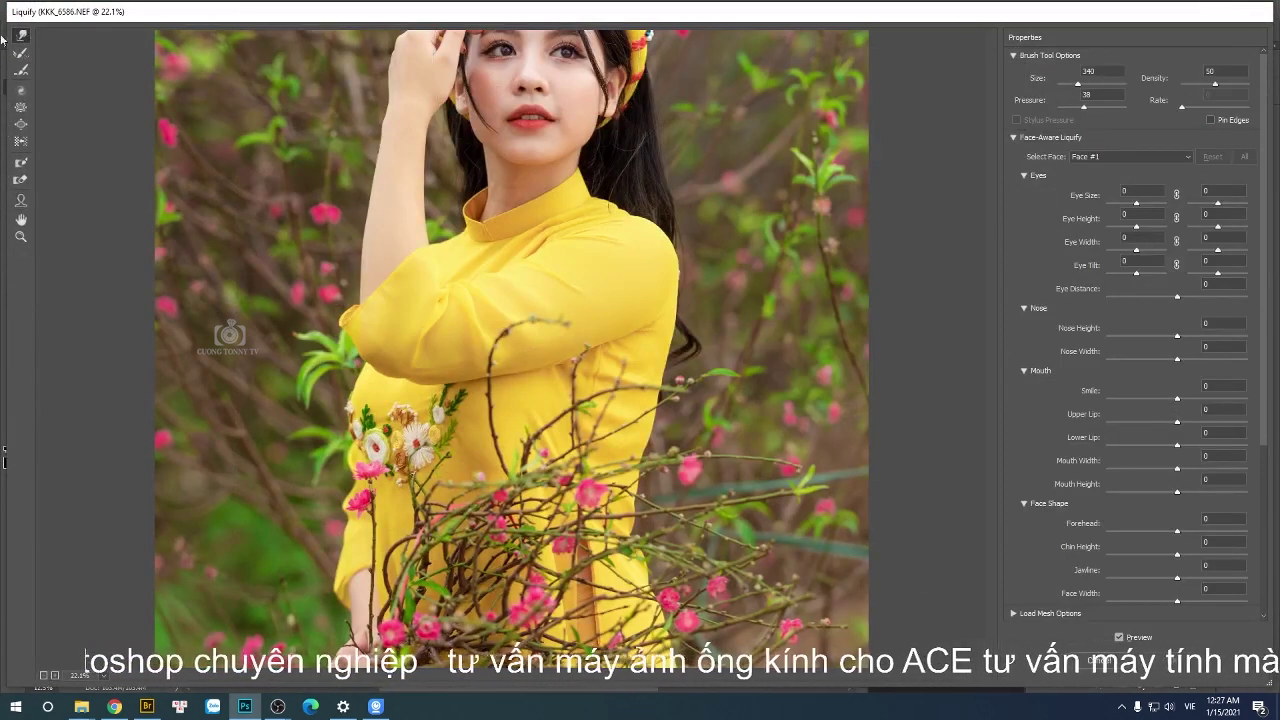
key(bracketright)
key(bracketright)
key(bracketright)
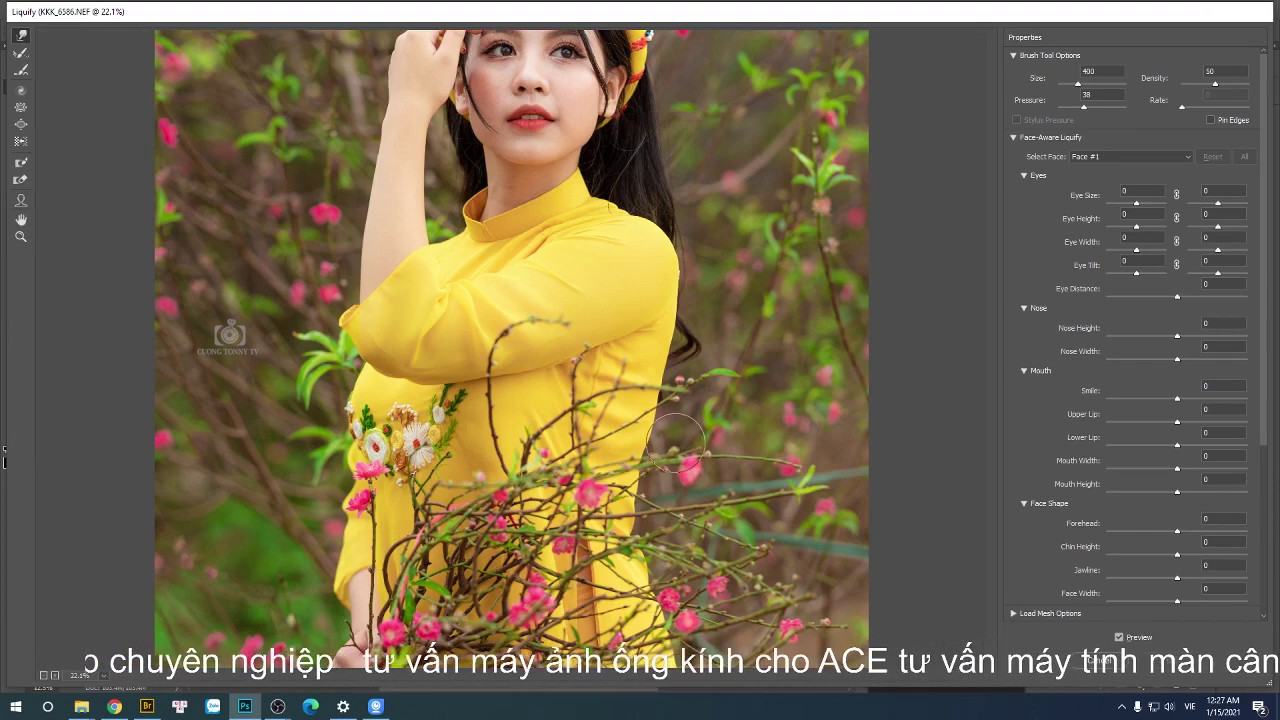
click(1131, 710)
click(1122, 706)
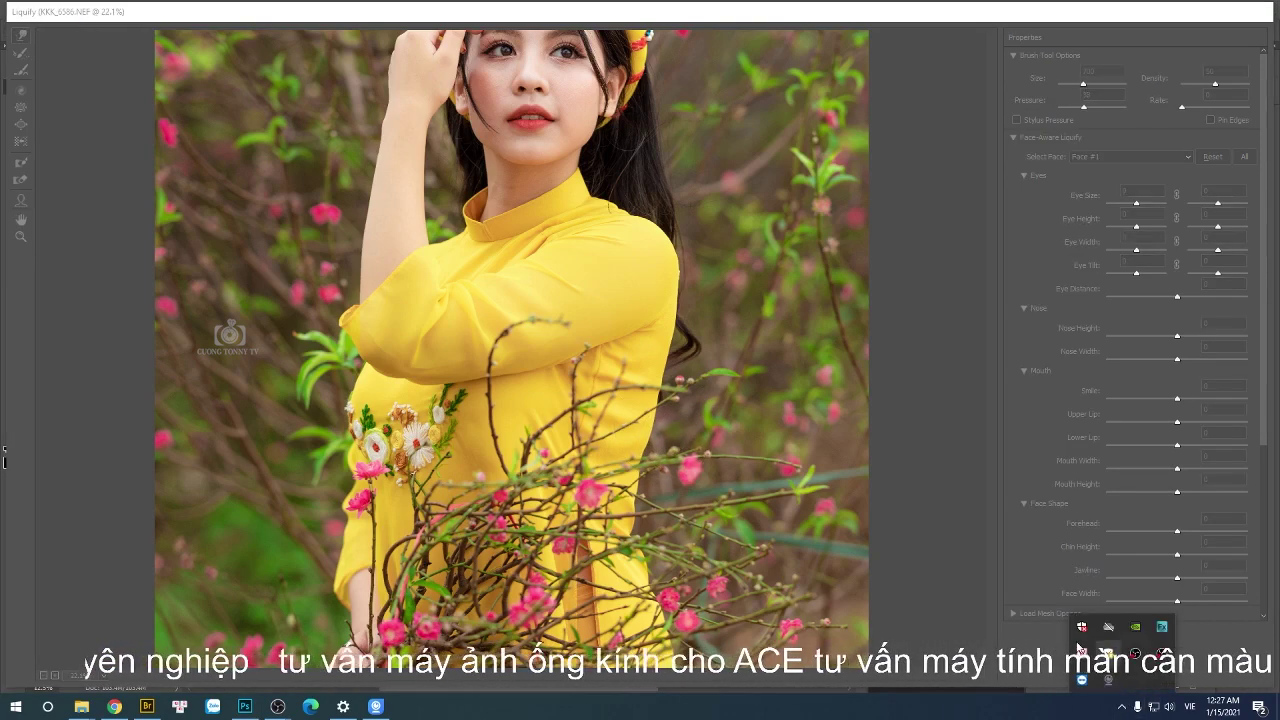
right_click(1082, 627)
click(1029, 631)
click(1177, 706)
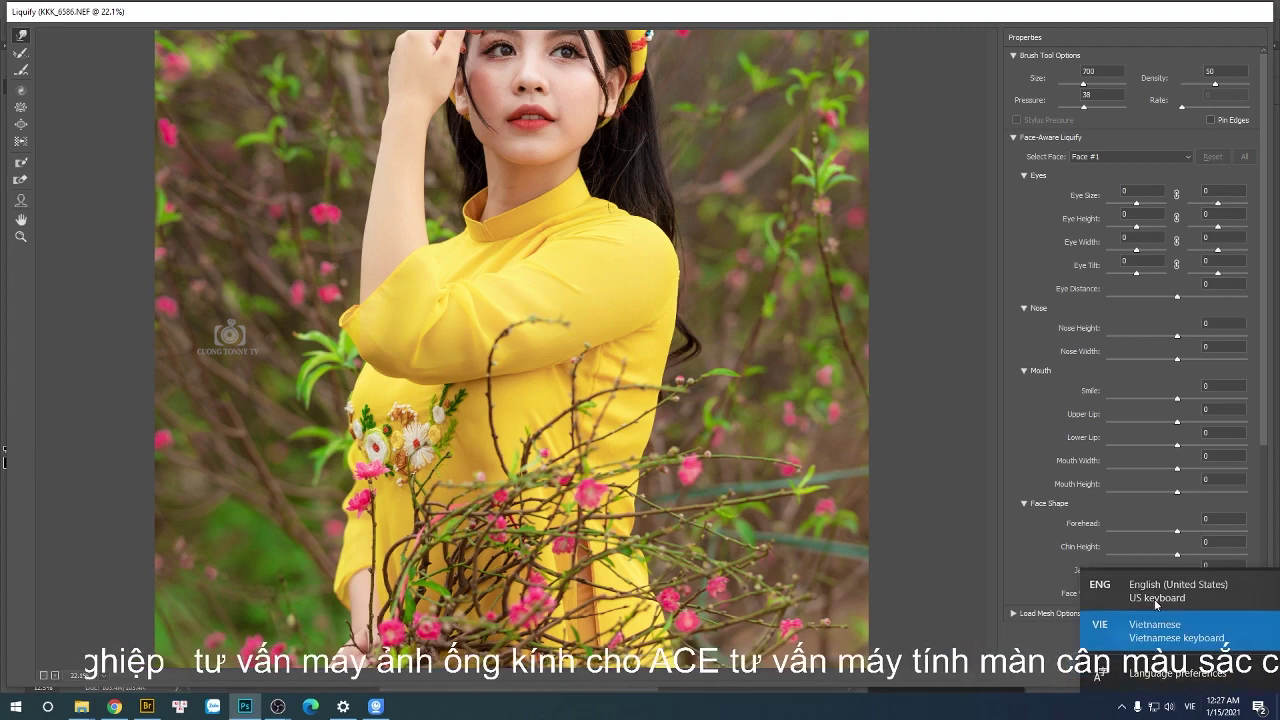
click(1110, 580)
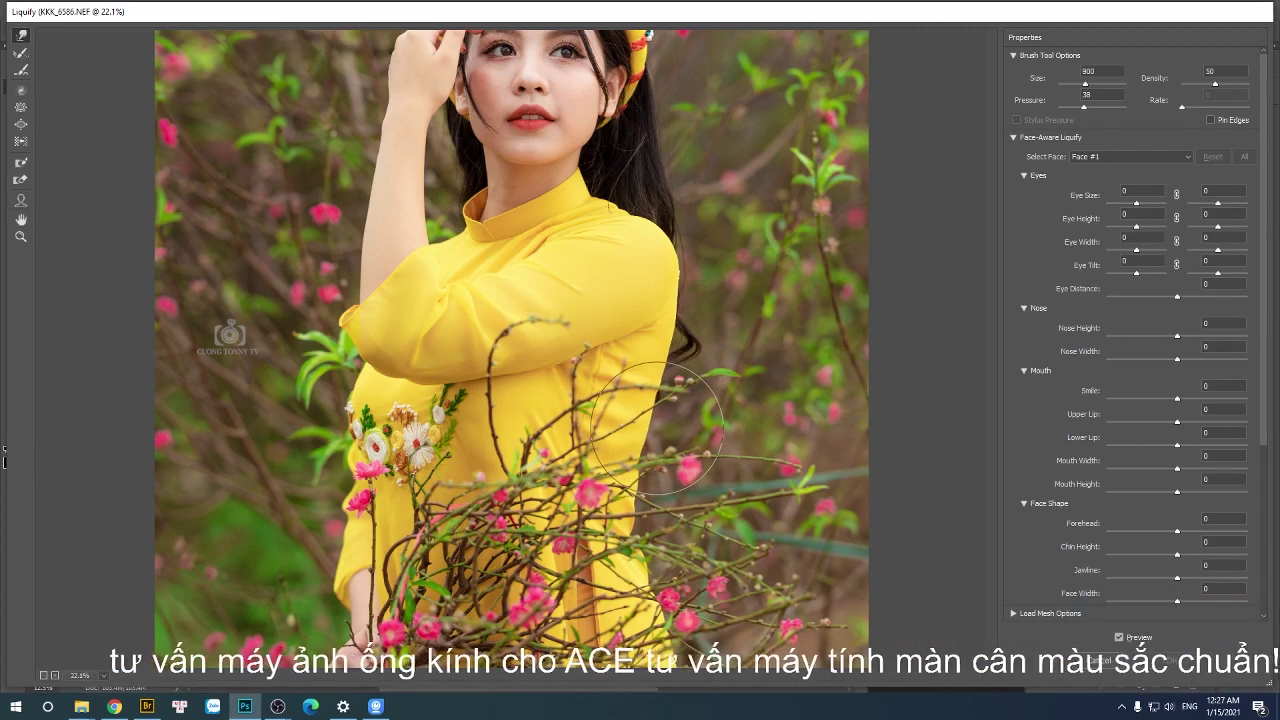
Resize the warp brush between 900 and 400 and apply the Liquify reshaping.
key(bracketright)
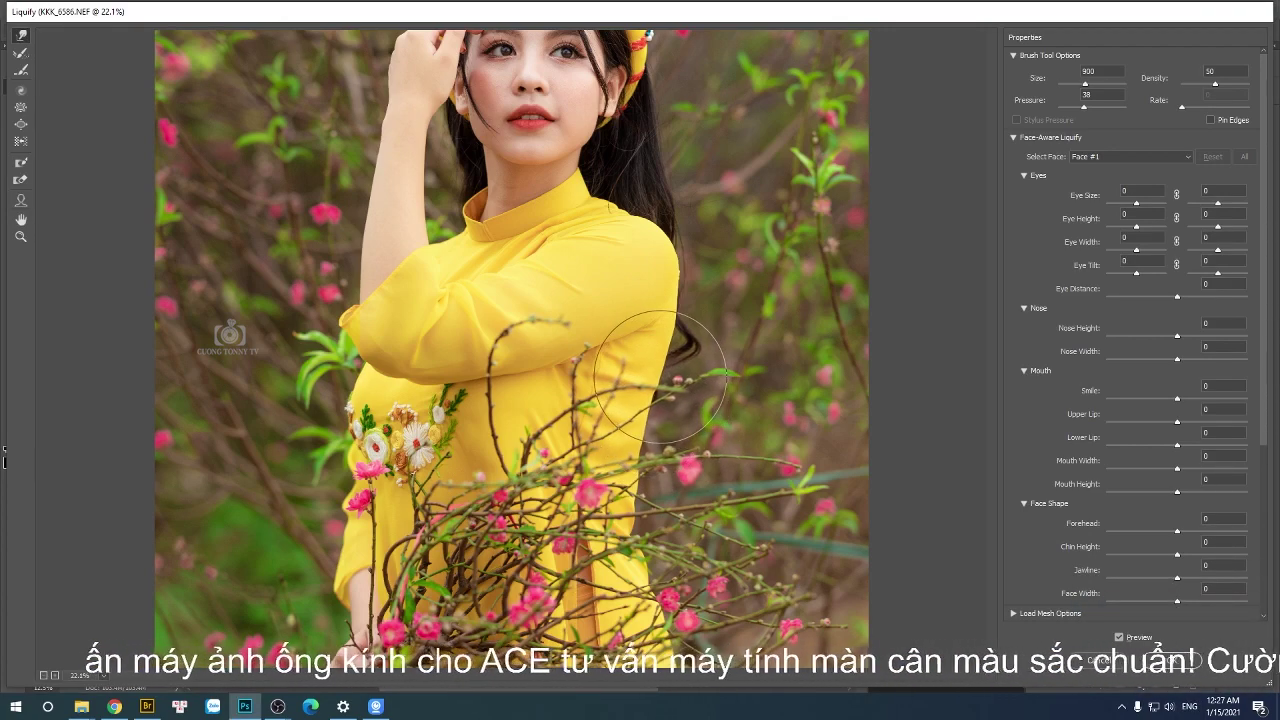
key(bracketright)
key(bracketleft)
key(bracketleft)
key(bracketleft)
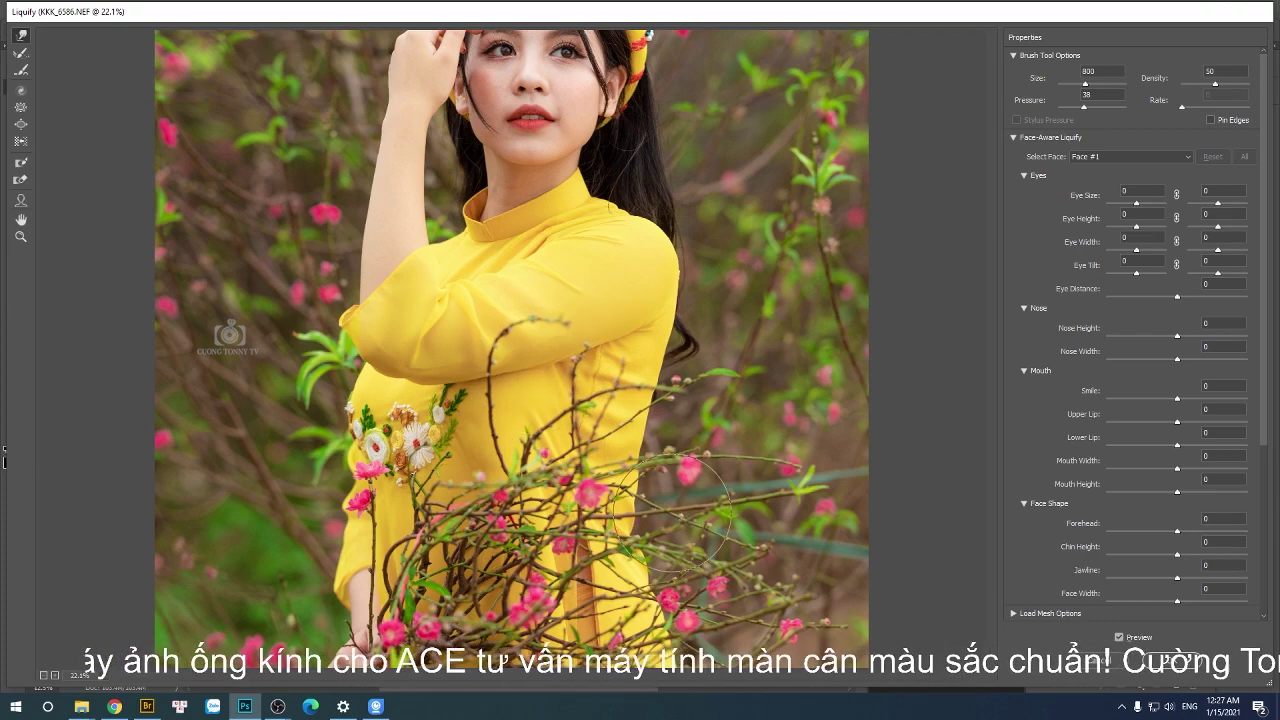
key(bracketleft)
key(bracketleft)
key(bracketleft)
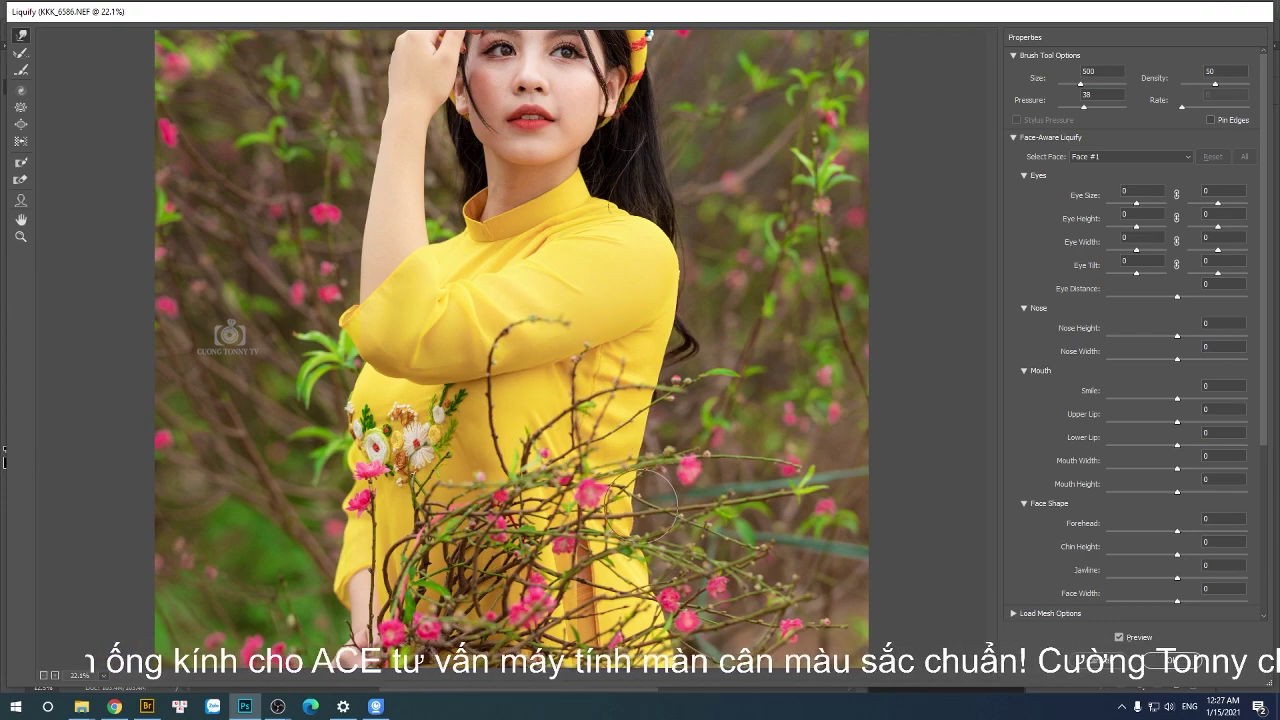
key(bracketright)
key(bracketright)
key(bracketright)
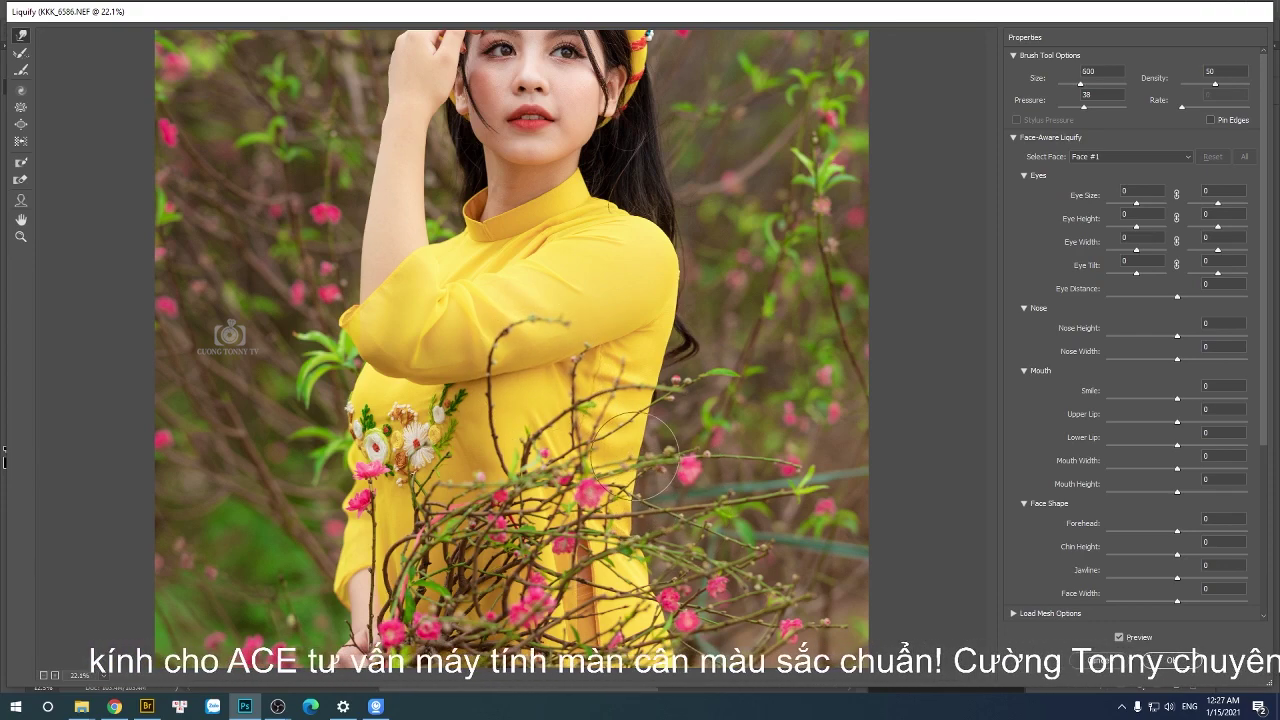
key(ctrl+minus)
key(ctrl+minus)
key(ctrl+plus)
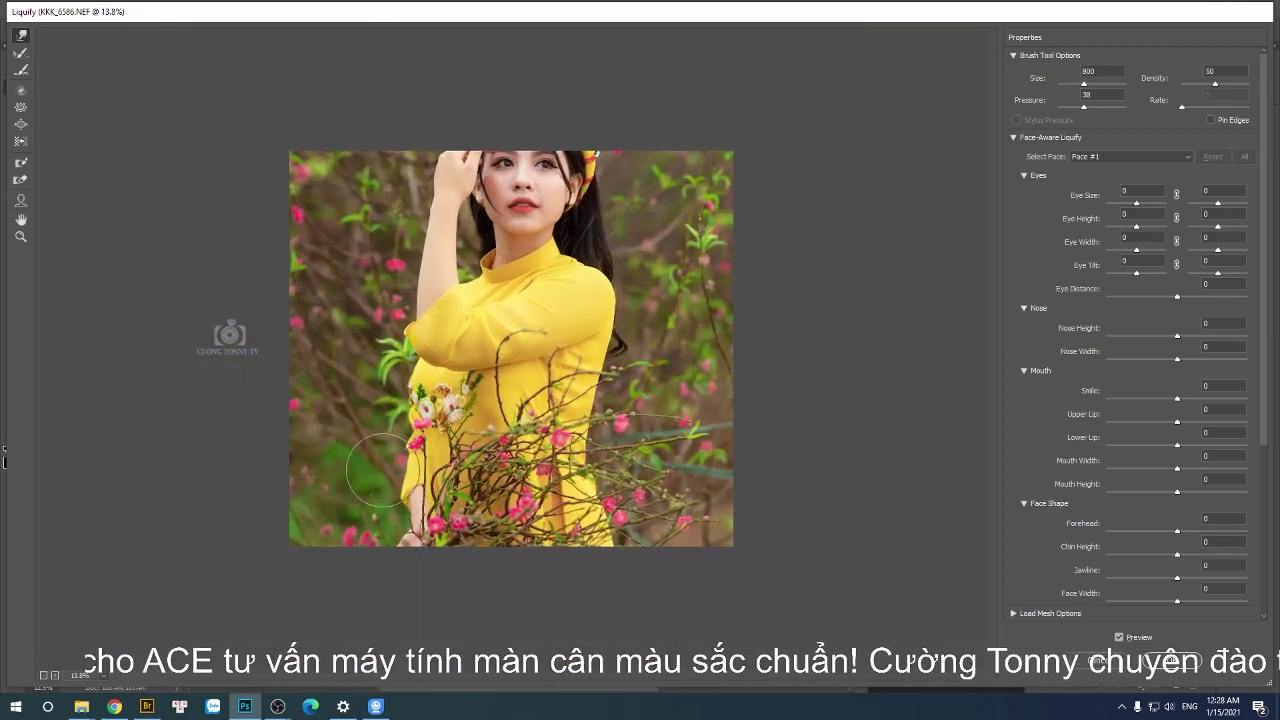
key(bracketleft)
key(bracketleft)
key(bracketleft)
key(ctrl+plus)
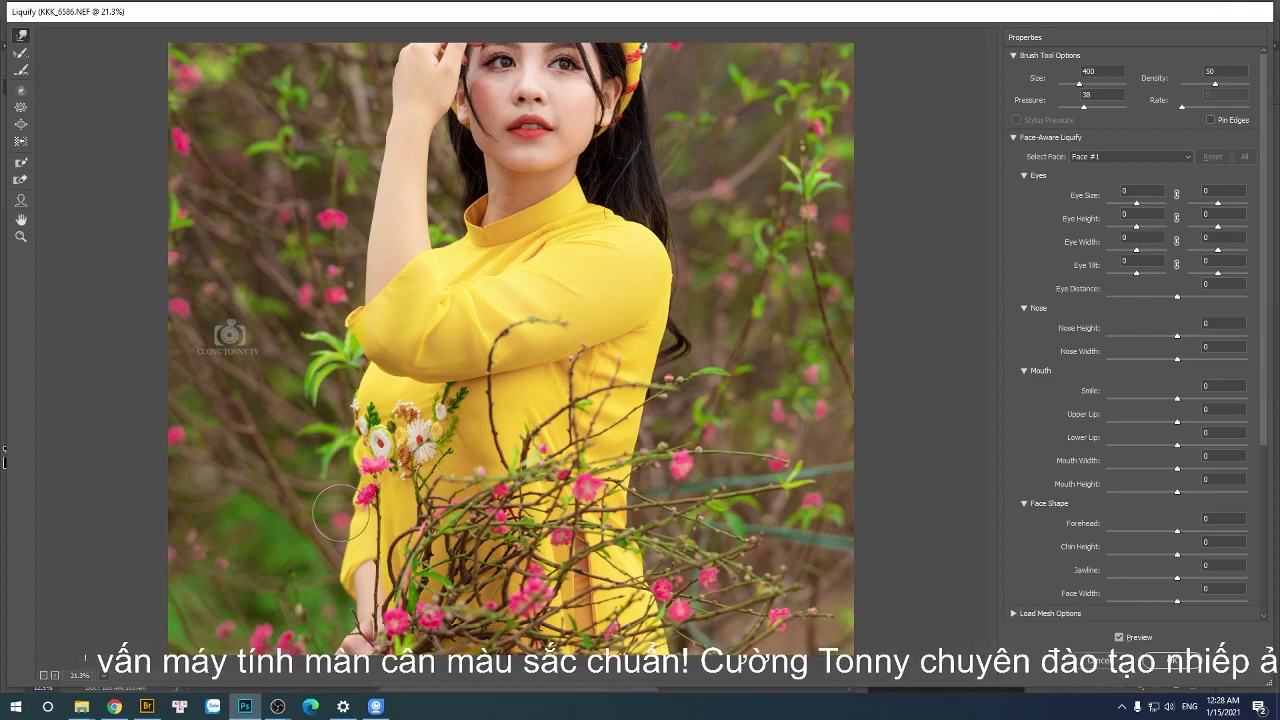
key(Return)
Deselect, select the whole photo, and reopen Liquify on it.
key(ctrl+d)
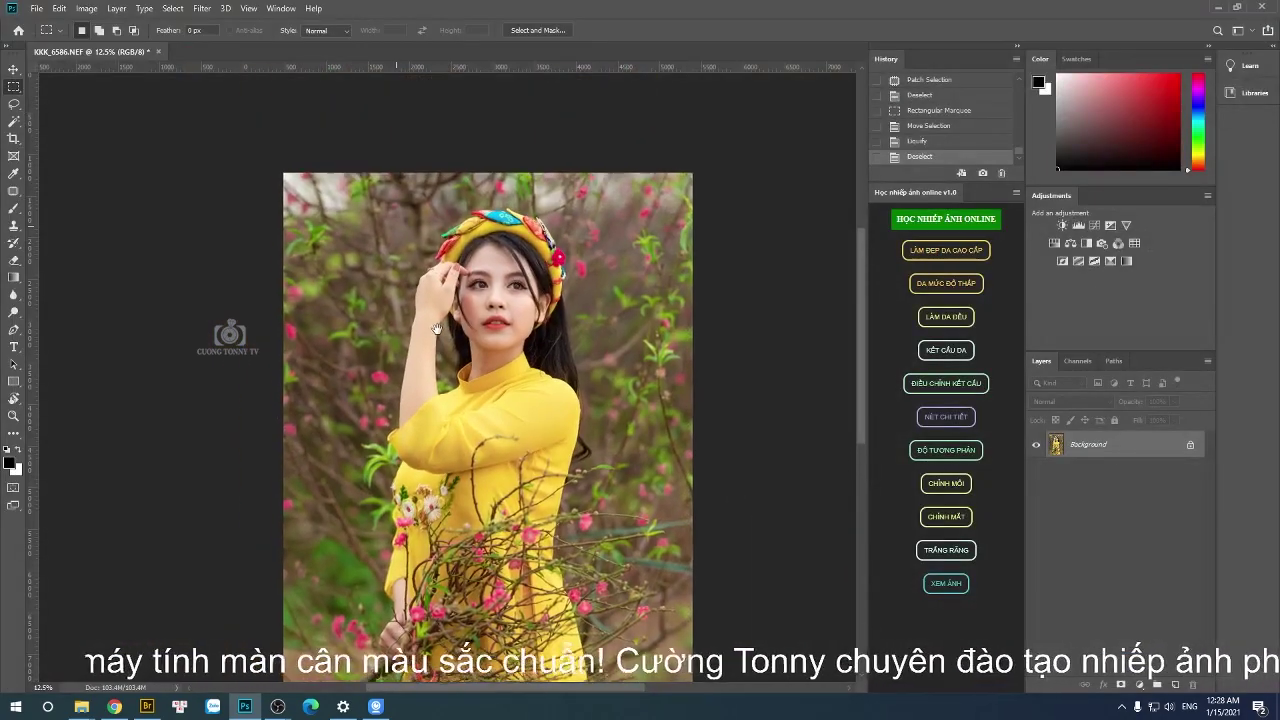
drag(436, 328, 750, 510)
drag(600, 450, 519, 415)
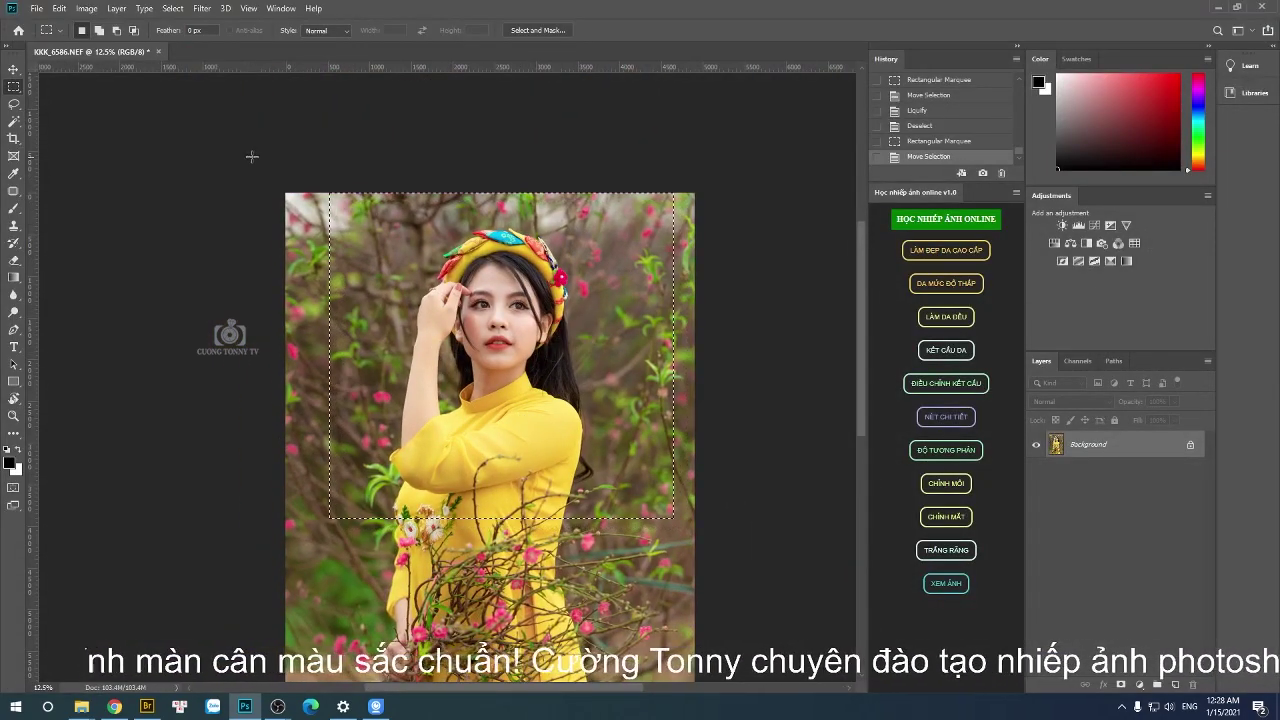
drag(252, 156, 267, 690)
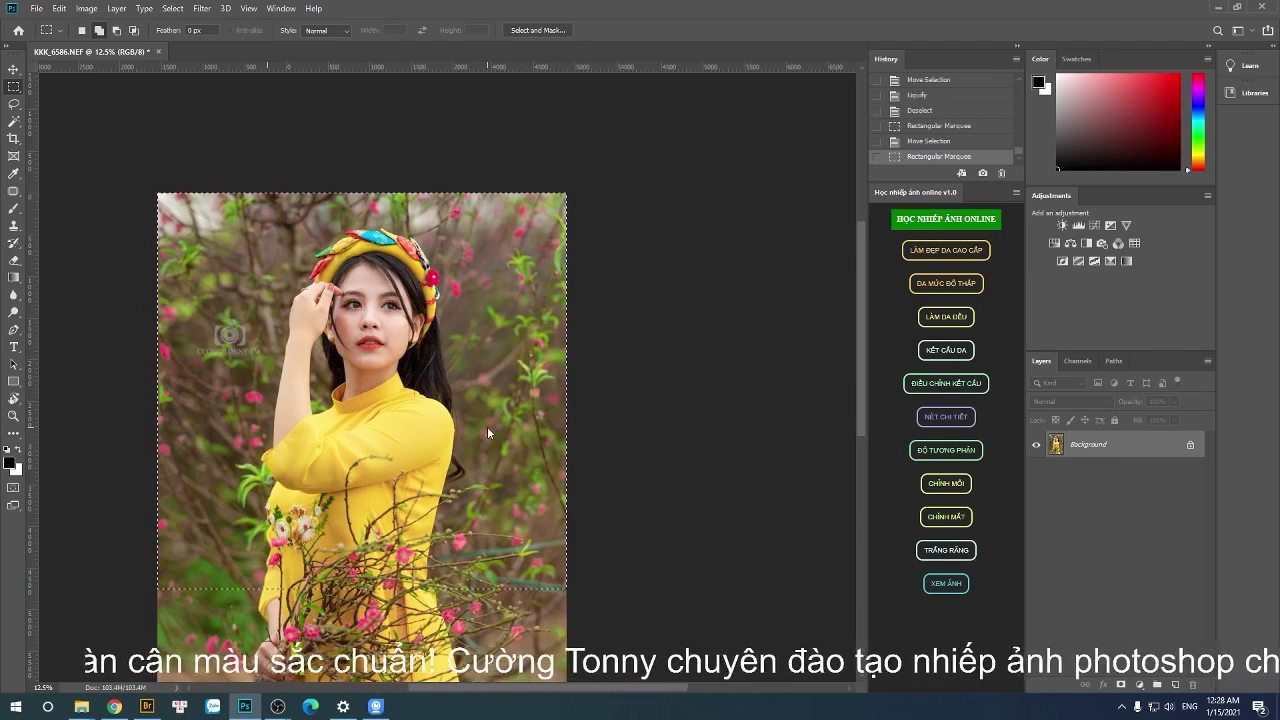
key(ctrl+shift+x)
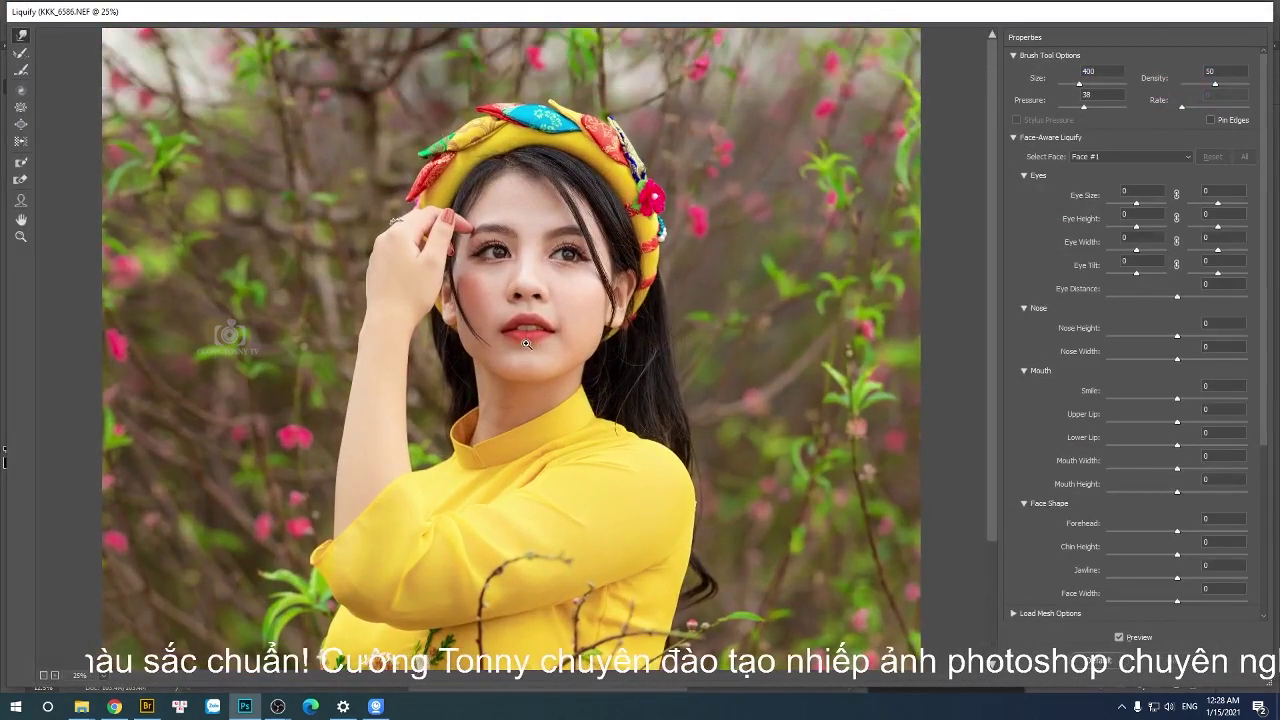
Zoom in on the face, briefly check the livestream page in the browser, then return to Liquify.
click(526, 344)
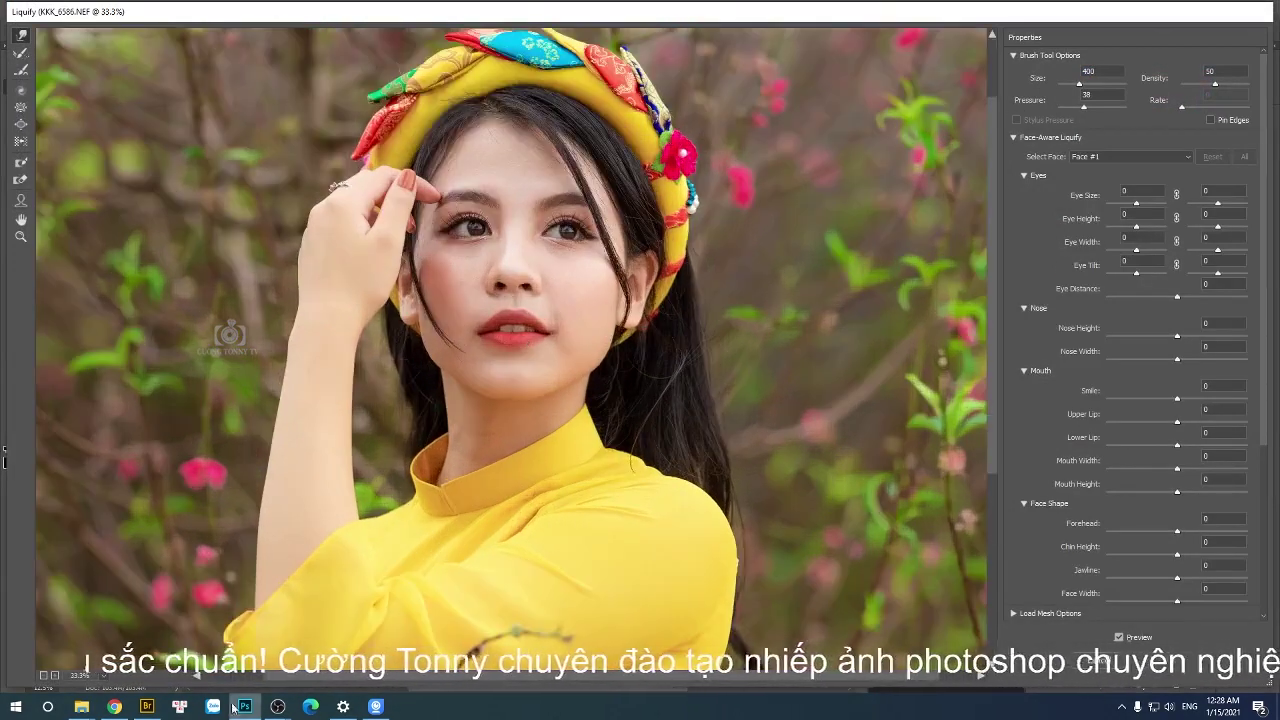
click(114, 706)
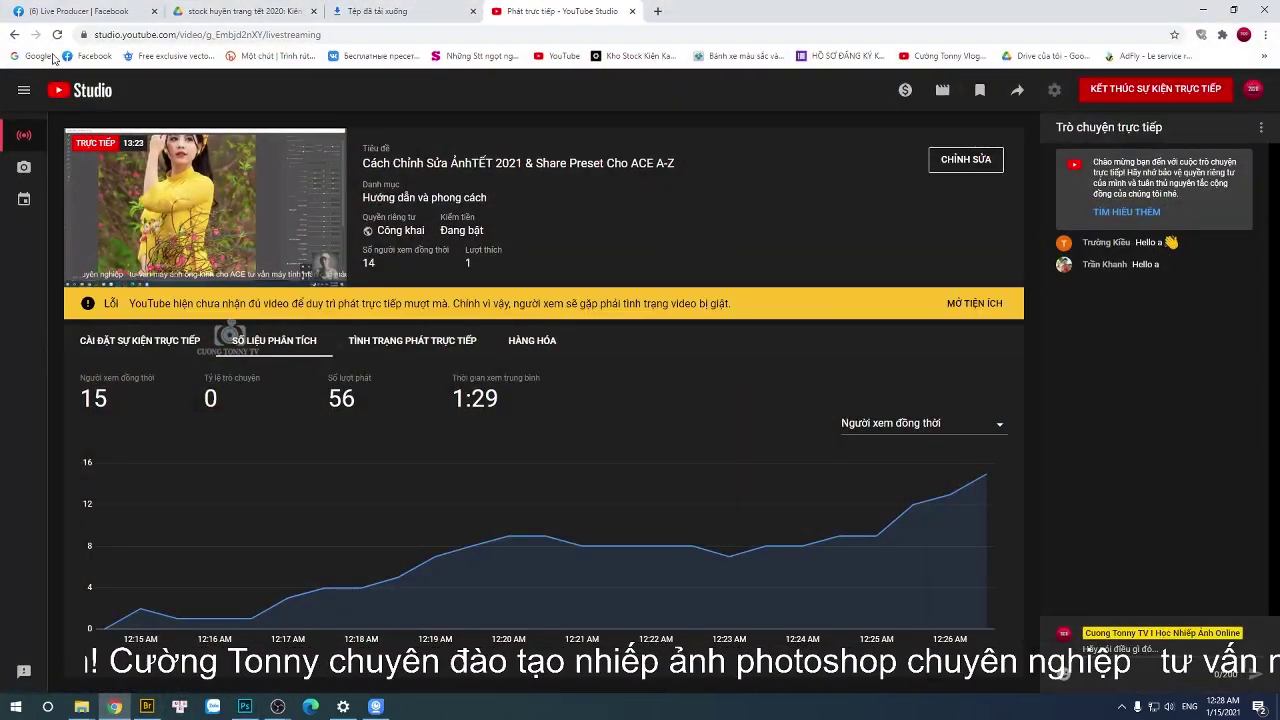
click(85, 11)
click(462, 12)
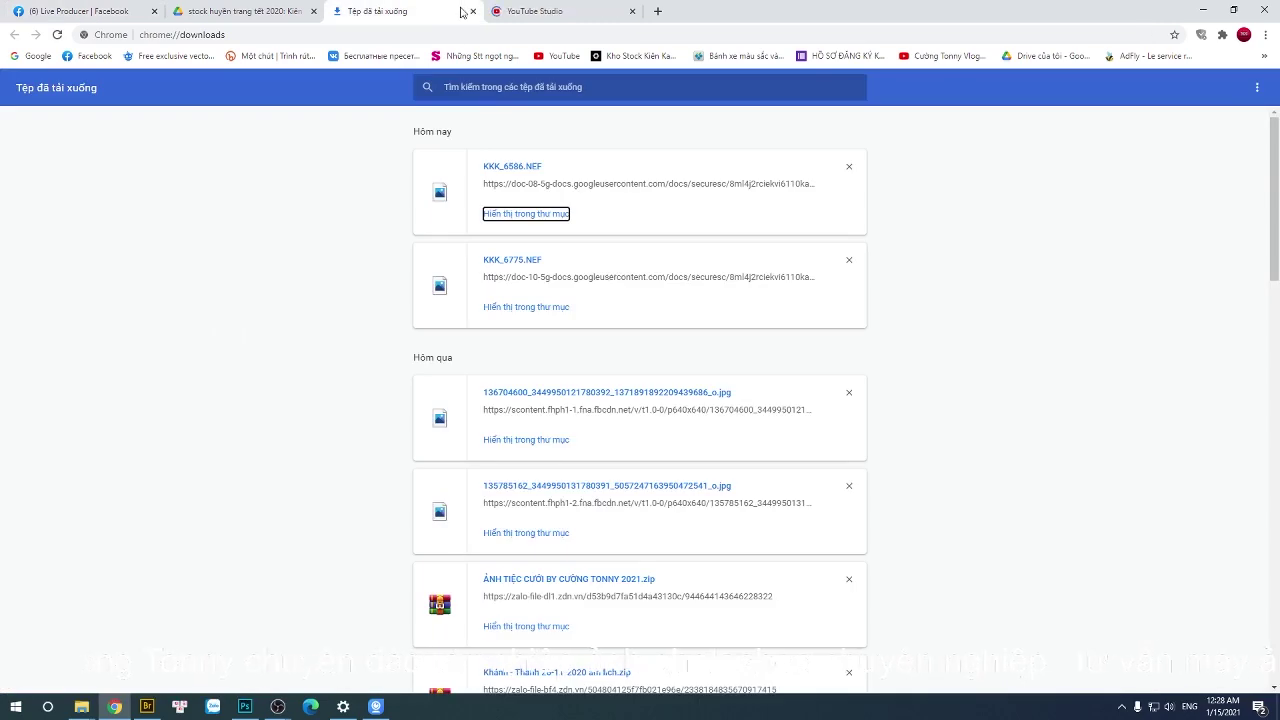
click(472, 11)
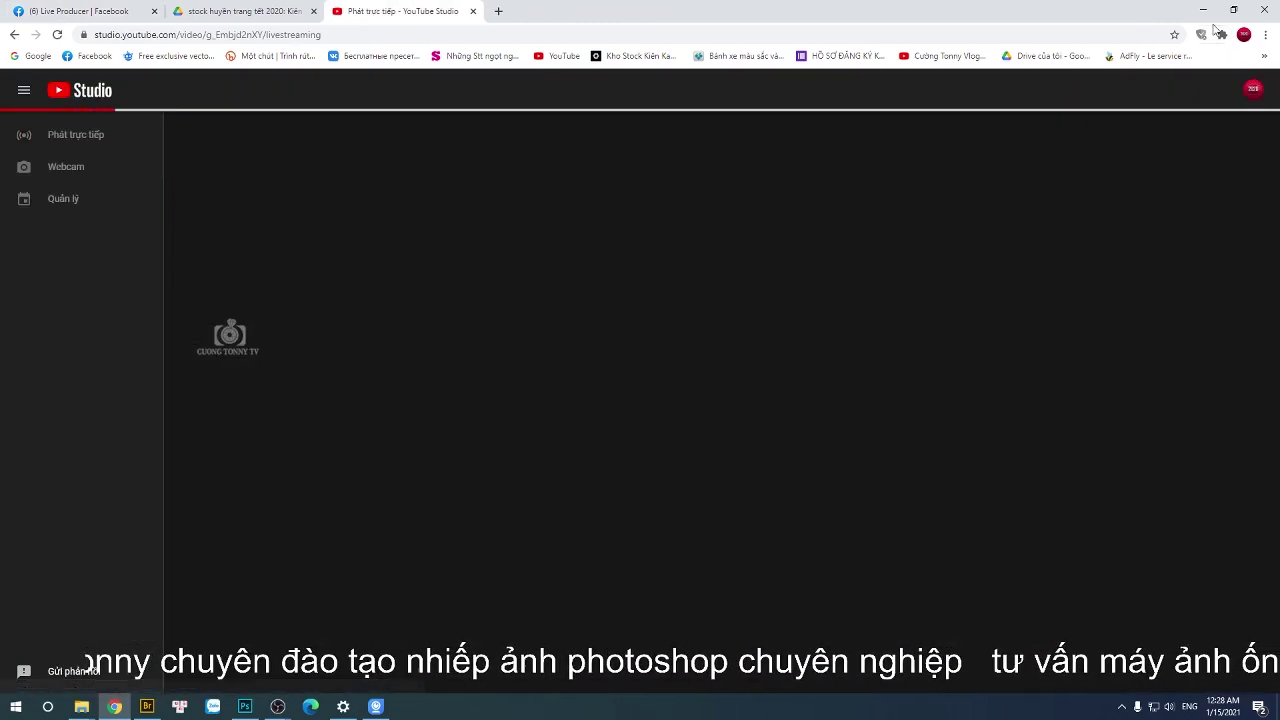
click(1208, 11)
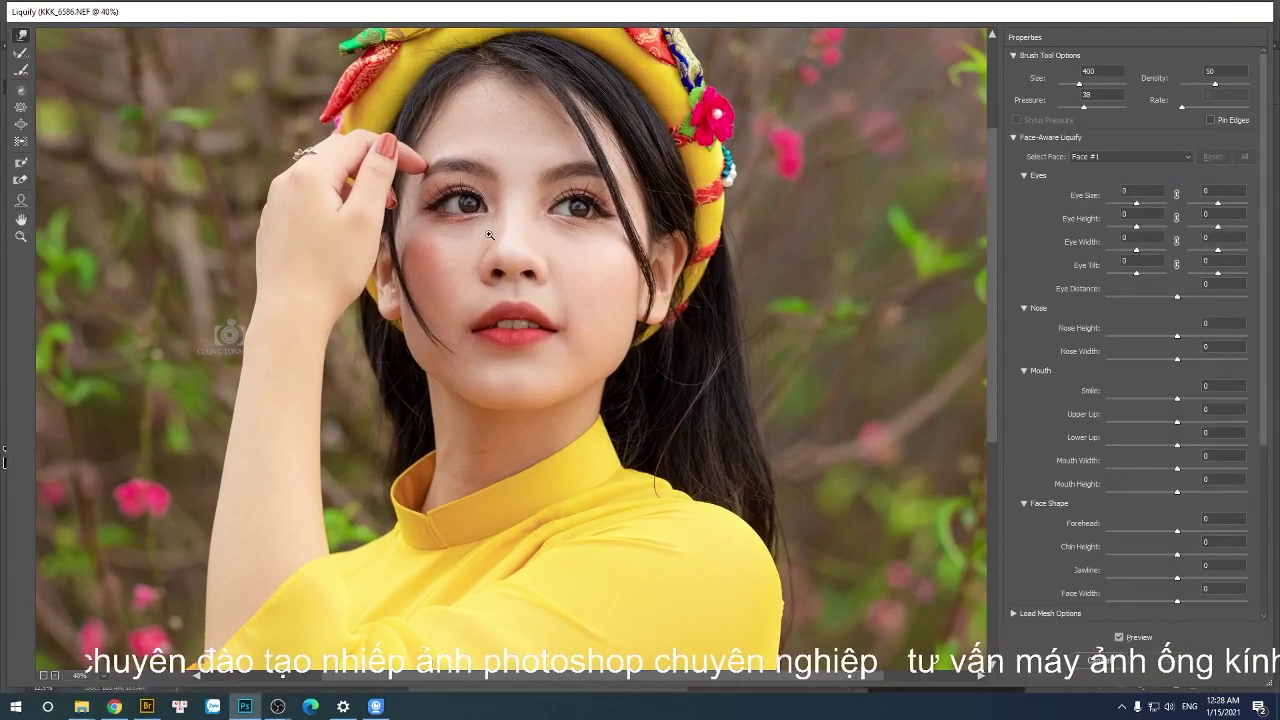
Activate the Face Tool and zoom in to centre the woman's eyes and mouth.
key(a)
key(ctrl+minus)
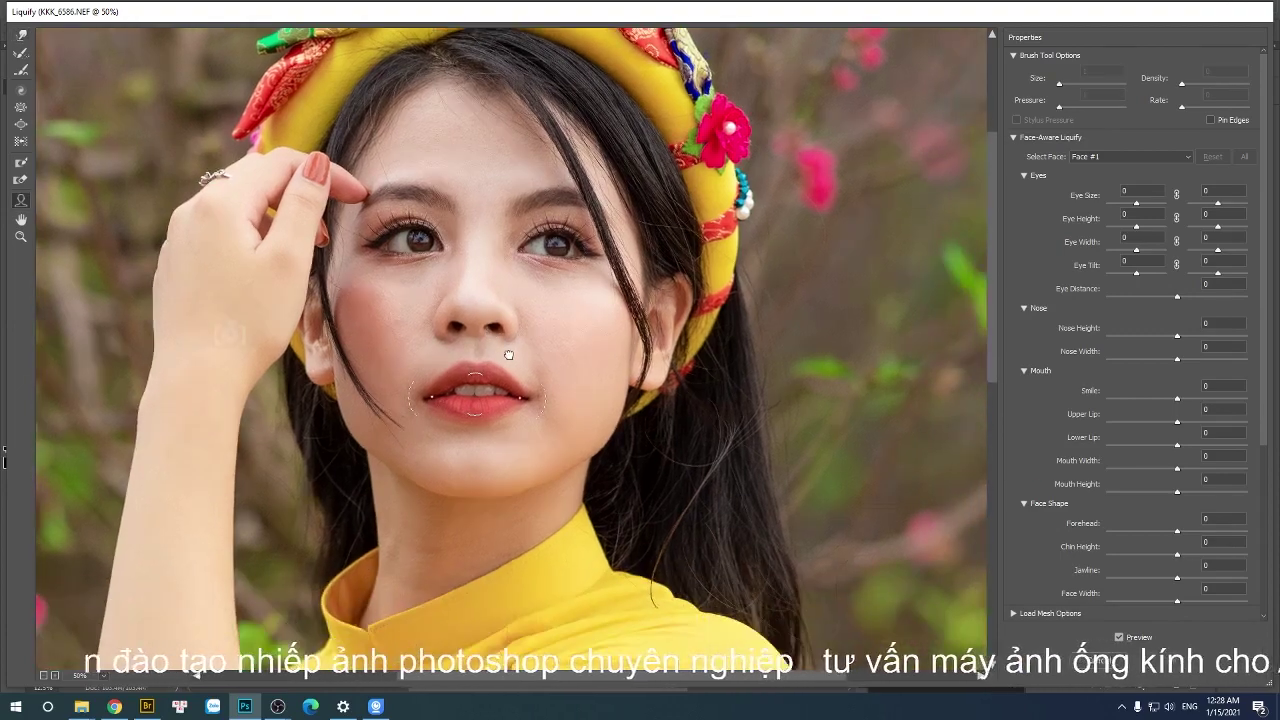
key(ctrl+minus)
key(ctrl+plus)
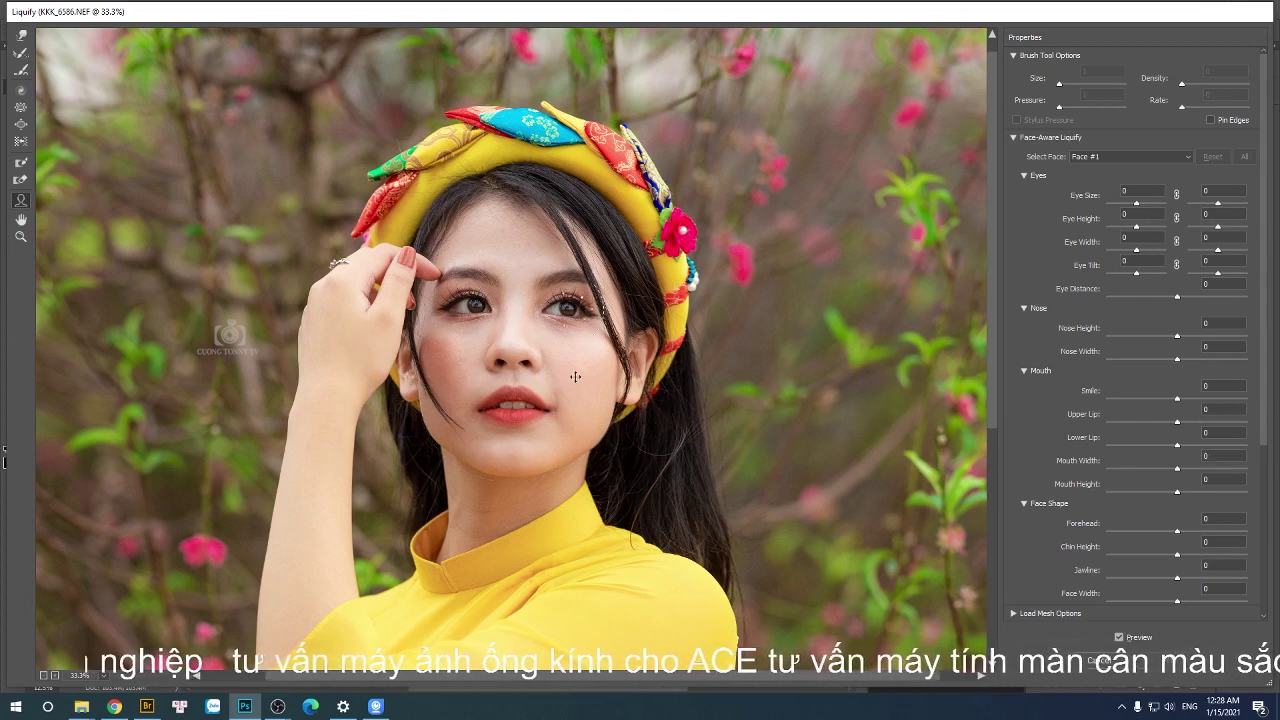
key(ctrl+plus)
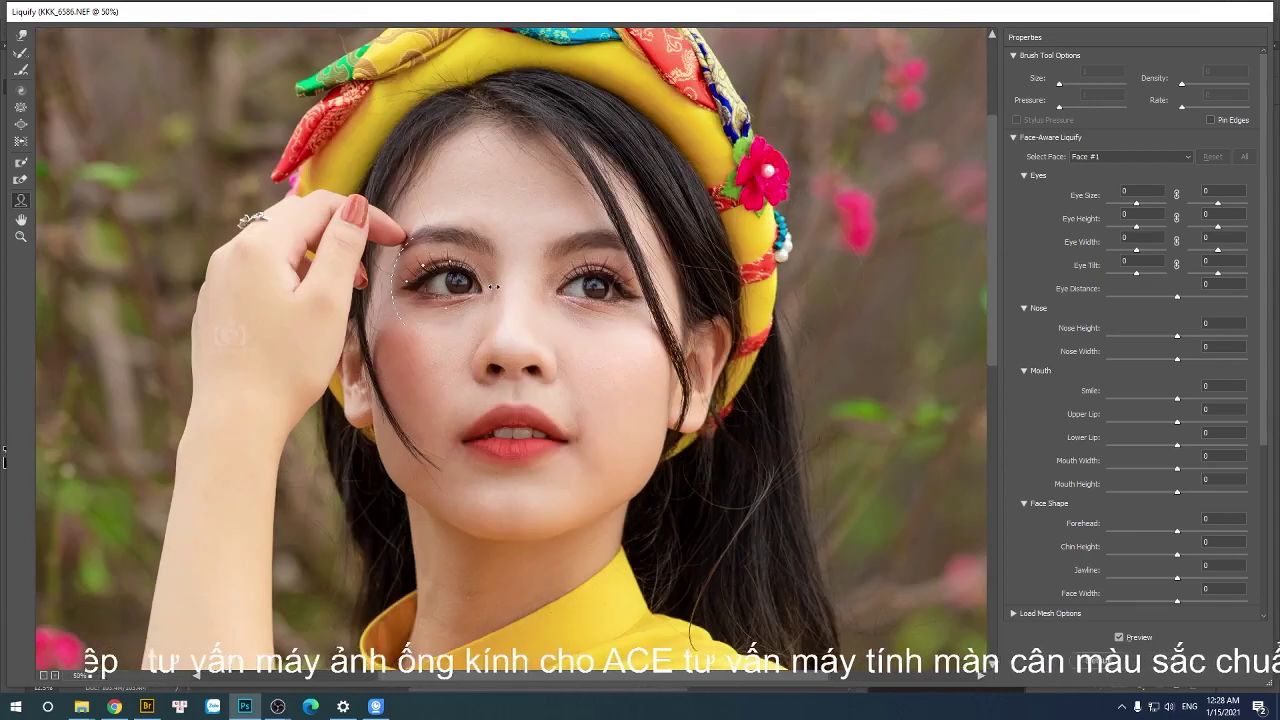
key(ctrl+plus)
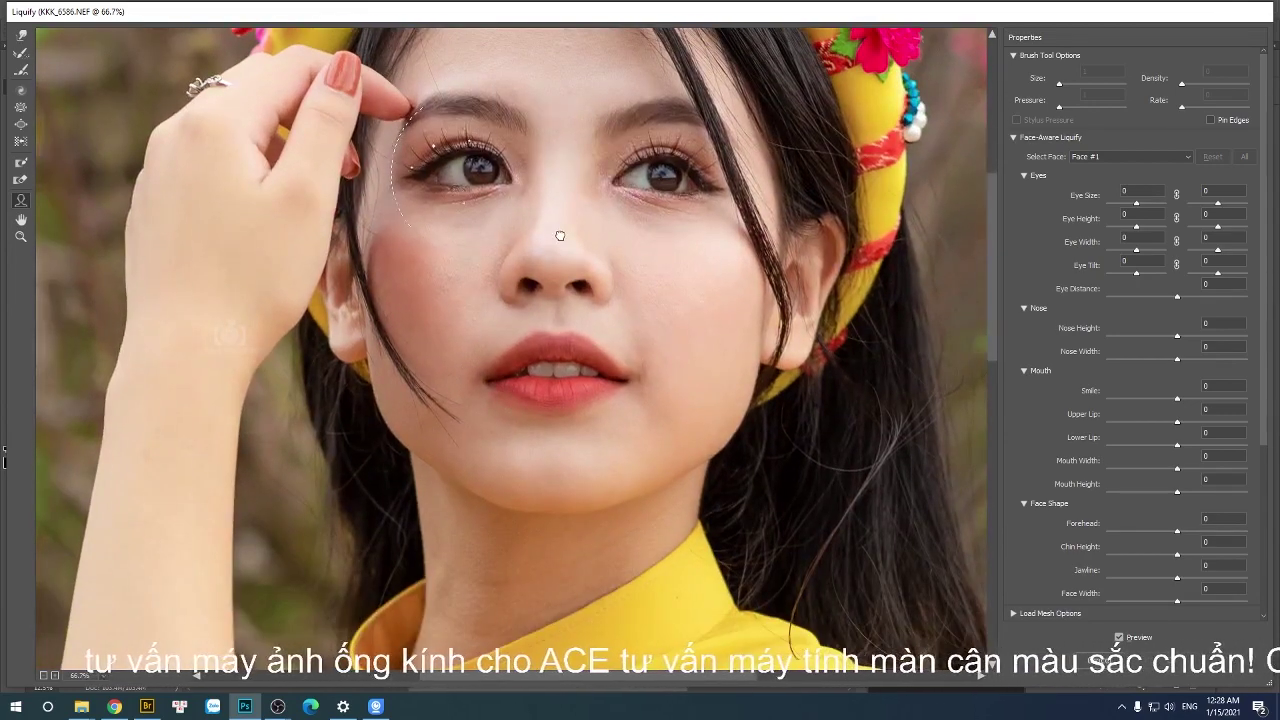
drag(560, 236, 550, 249)
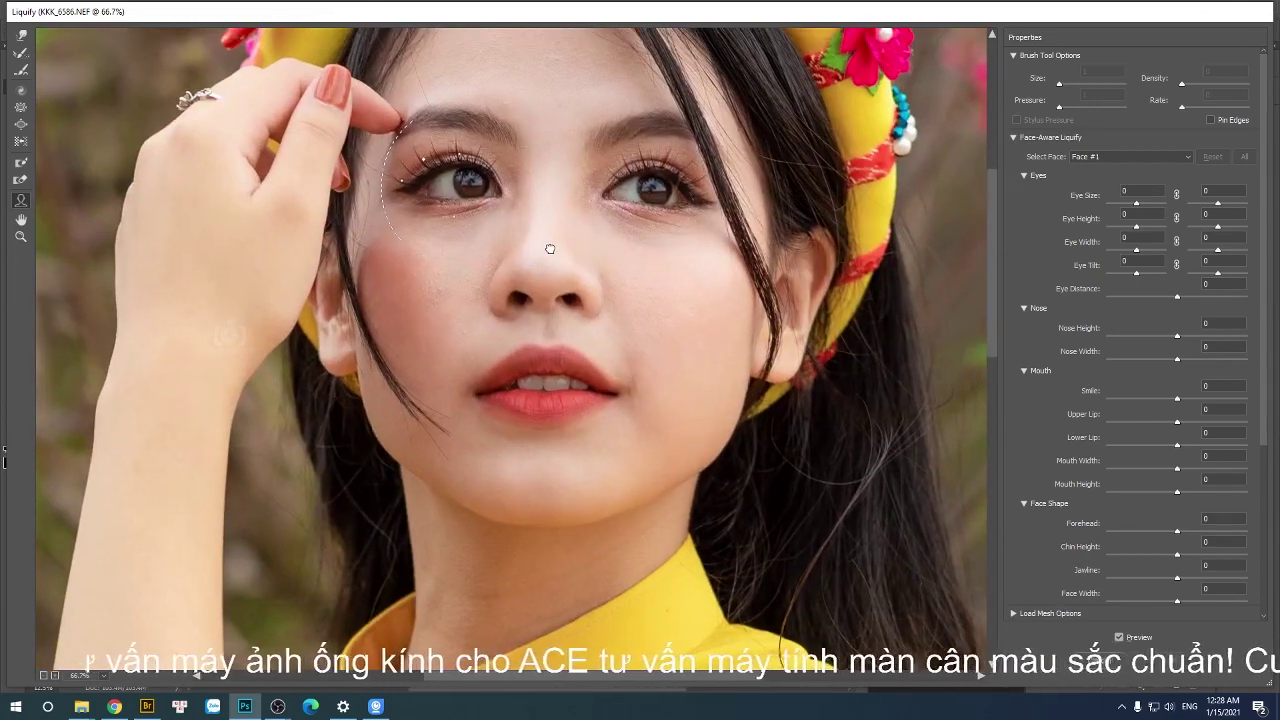
drag(594, 420, 522, 369)
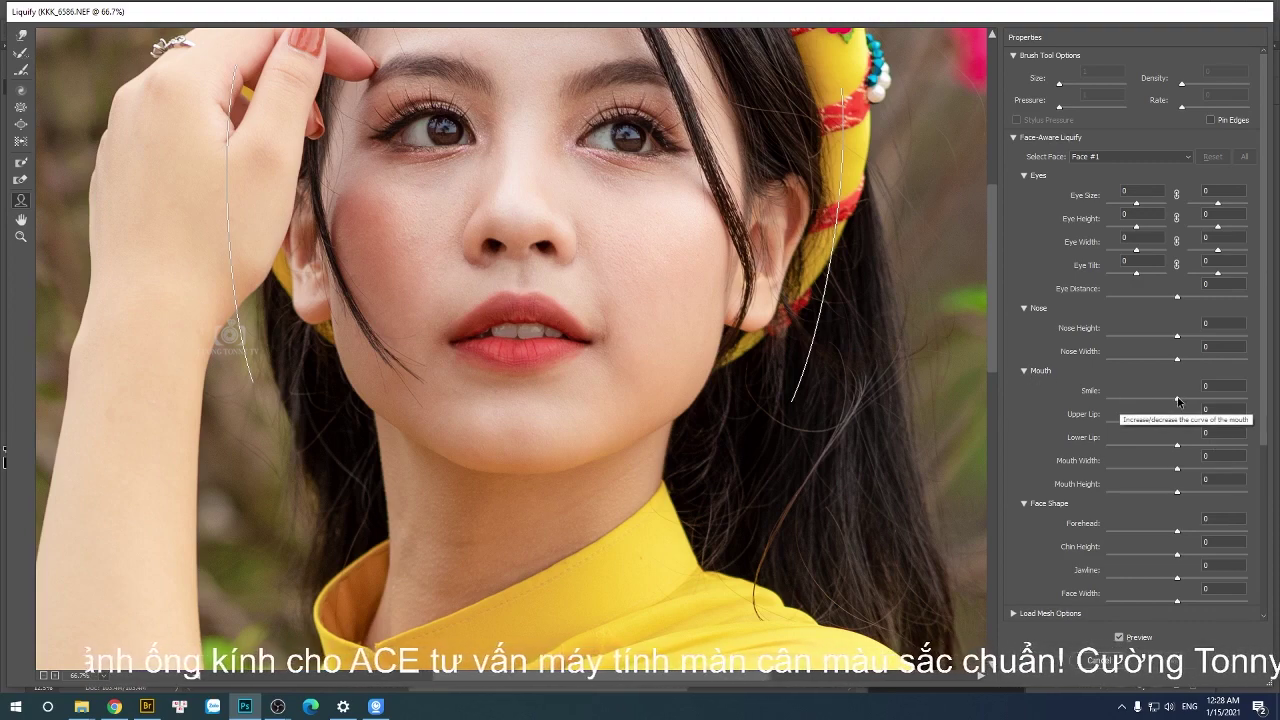
Add a slight smile, set Mouth Width 16 and Mouth Height 20, and enlarge the forehead.
mouse_move(1175, 400)
mouse_down()
mouse_move(1192, 396)
mouse_move(1148, 423)
mouse_move(1216, 448)
mouse_up()
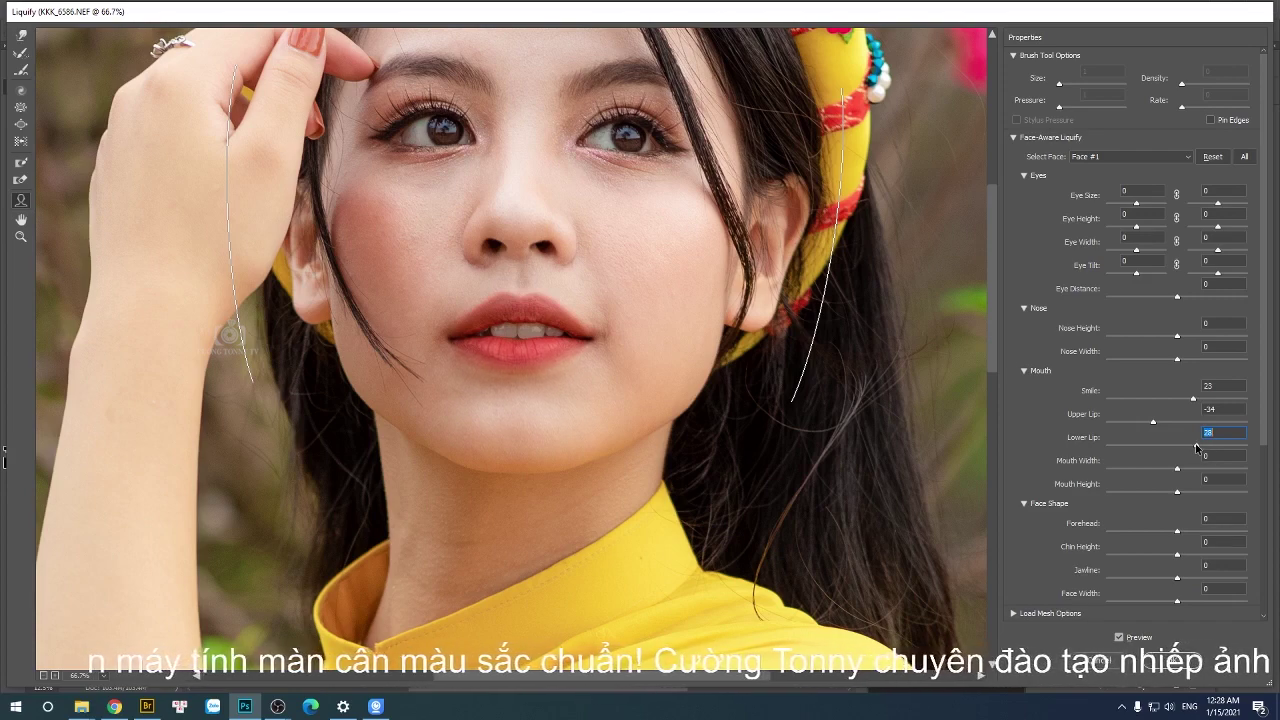
drag(1176, 468, 1186, 470)
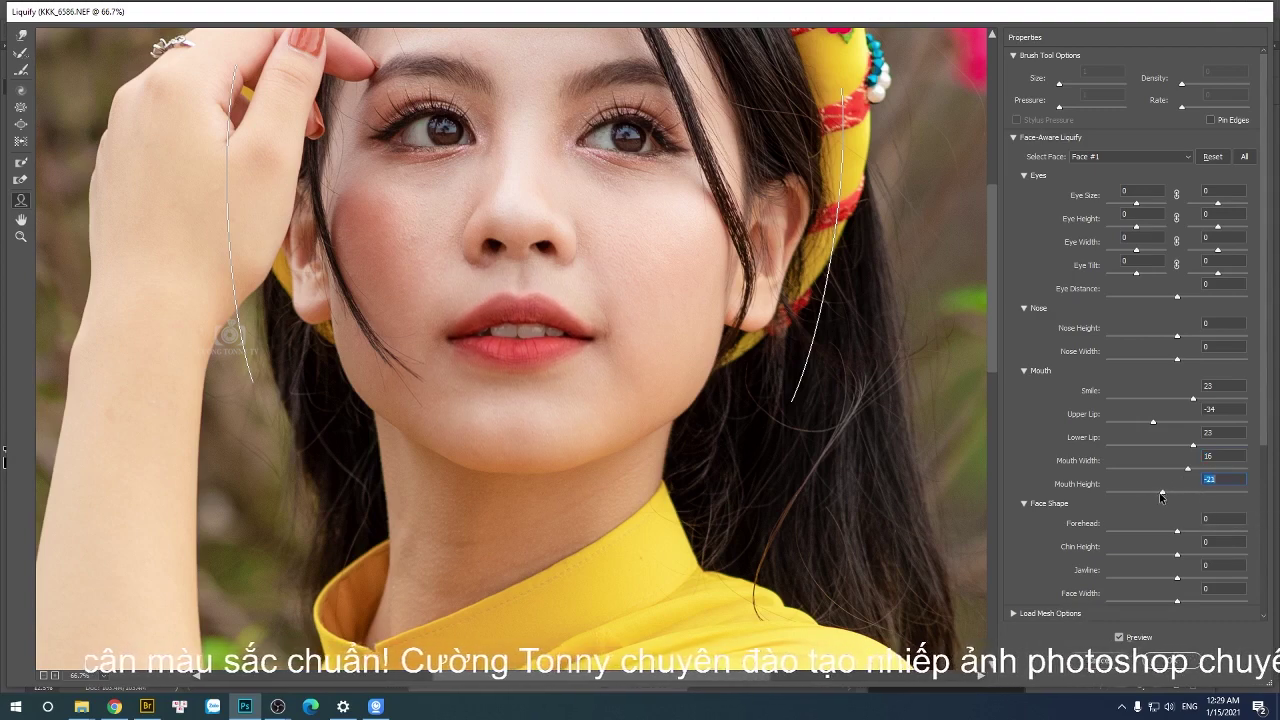
mouse_move(1178, 492)
mouse_down()
mouse_move(1236, 495)
mouse_move(1190, 495)
mouse_up()
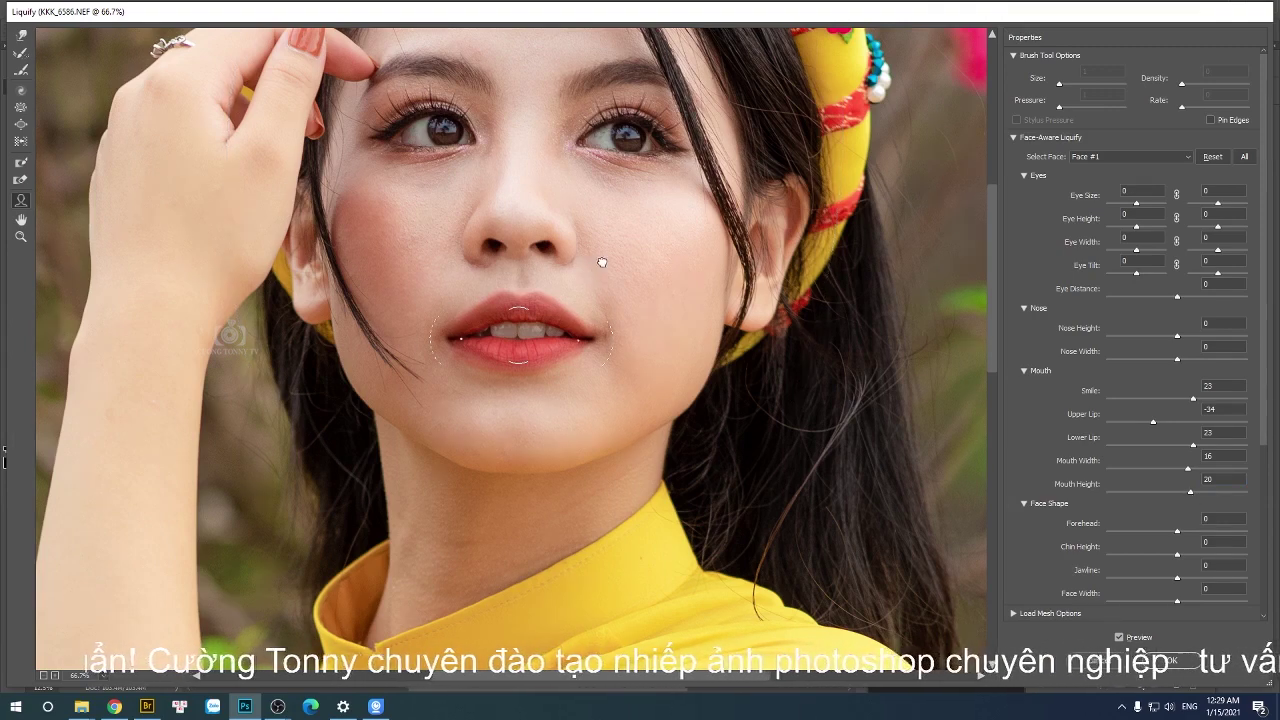
drag(600, 263, 587, 333)
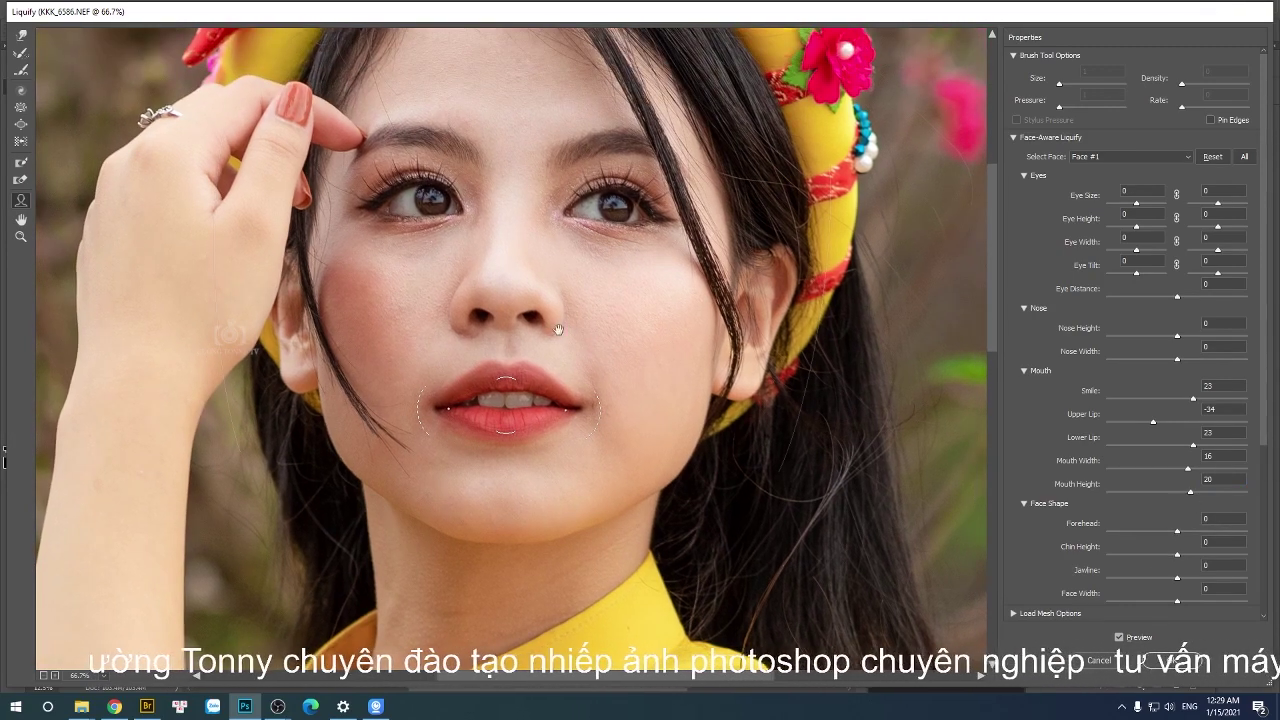
key(ctrl+minus)
drag(596, 310, 604, 346)
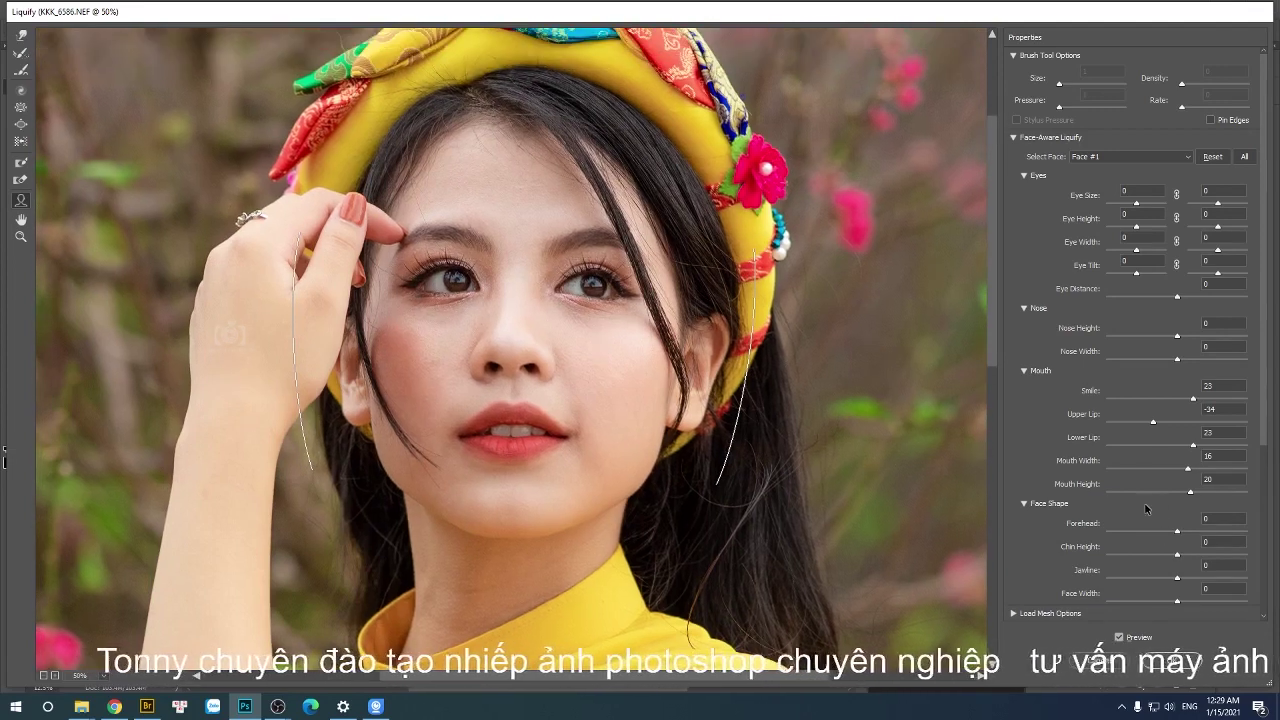
mouse_move(1177, 531)
mouse_down()
mouse_move(1198, 535)
mouse_move(1168, 531)
mouse_move(1187, 556)
mouse_move(1146, 554)
mouse_up()
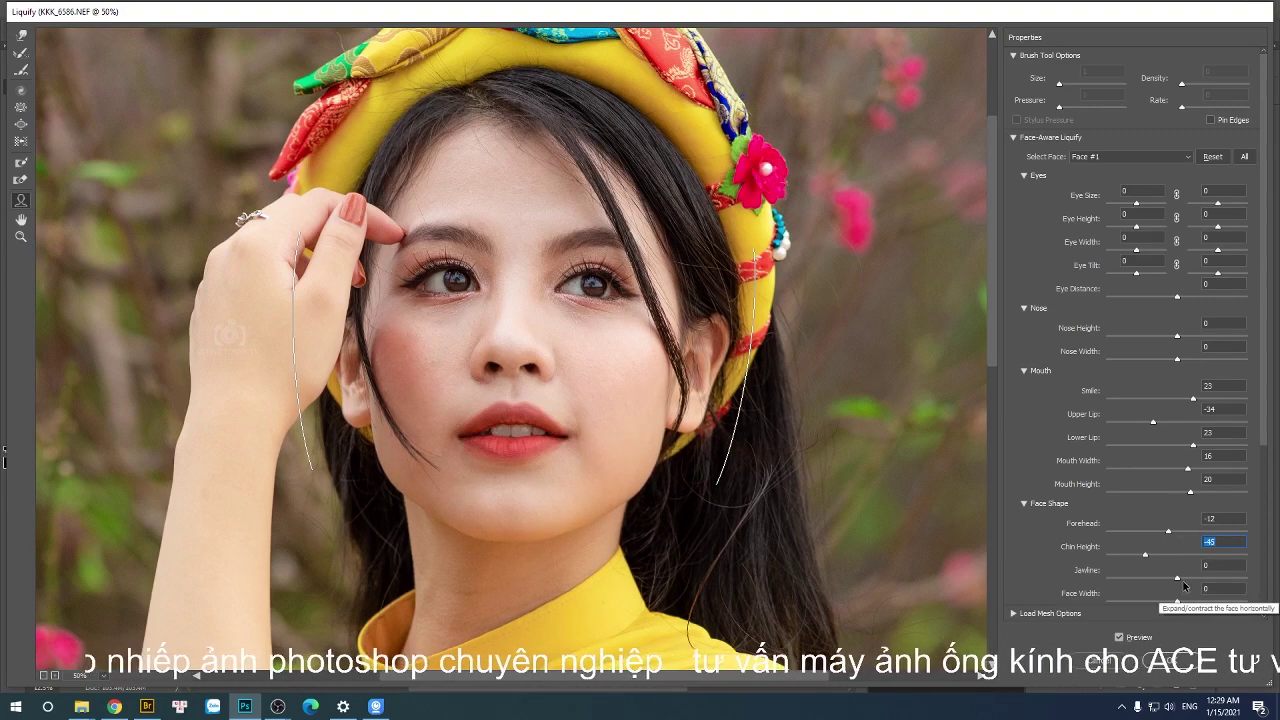
Set Jawline to -22 and Face Width to -13 to slim the face.
drag(1178, 578, 1161, 580)
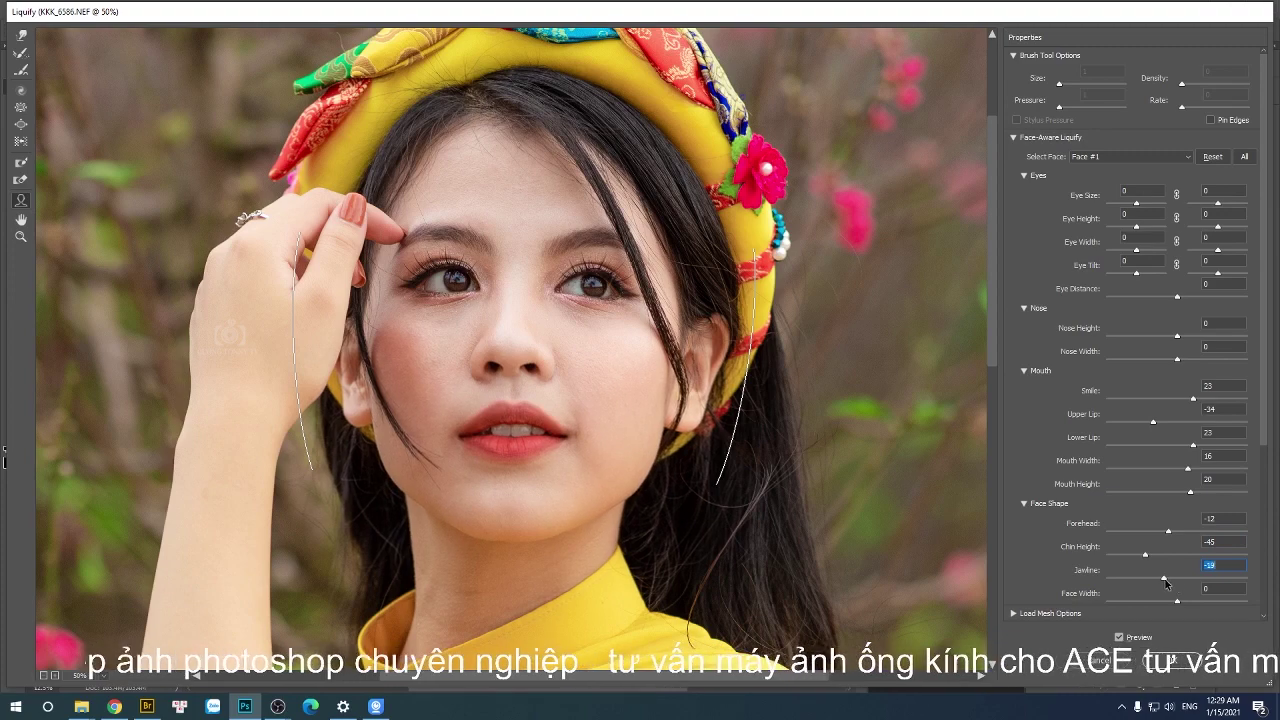
click(1179, 601)
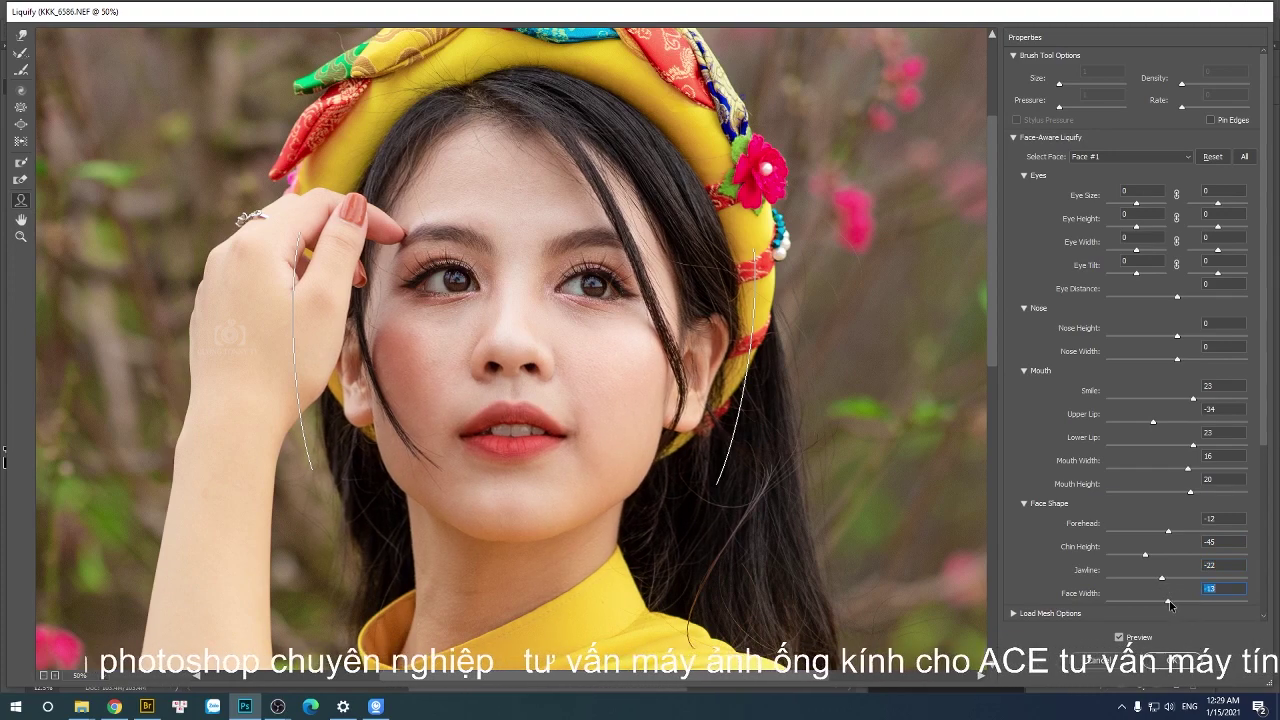
drag(1181, 600, 1168, 600)
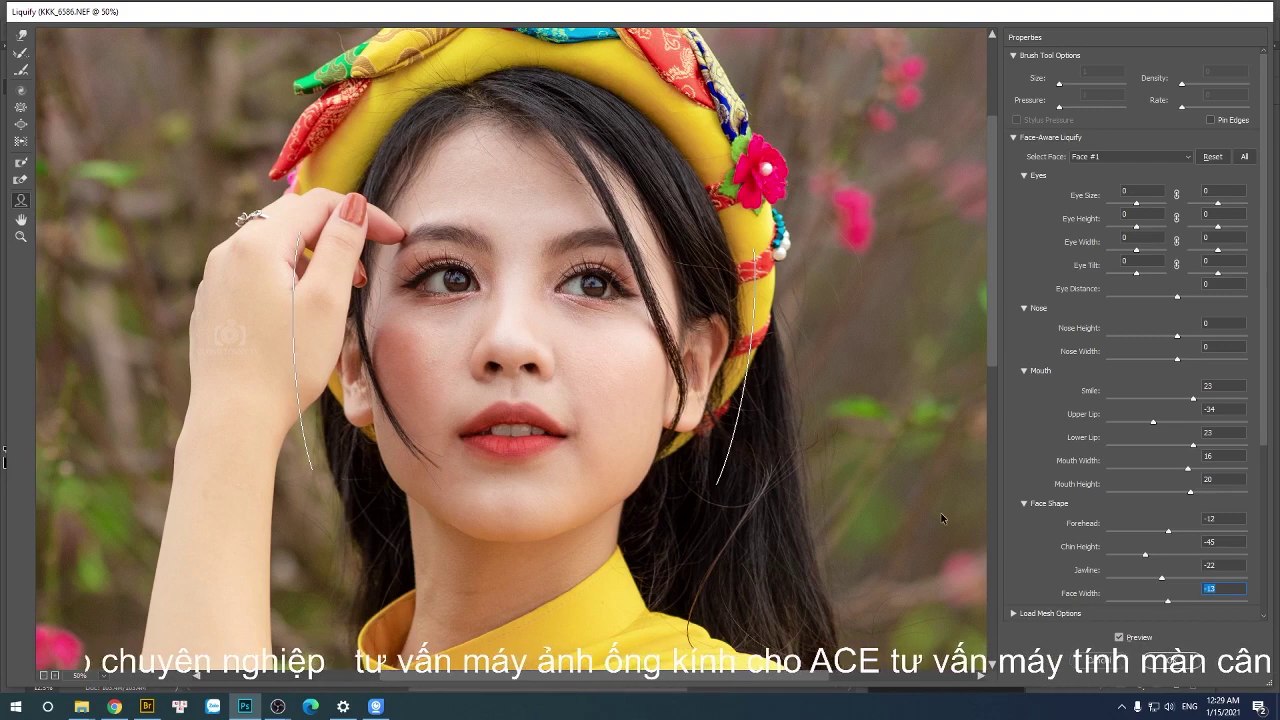
key(ctrl+minus)
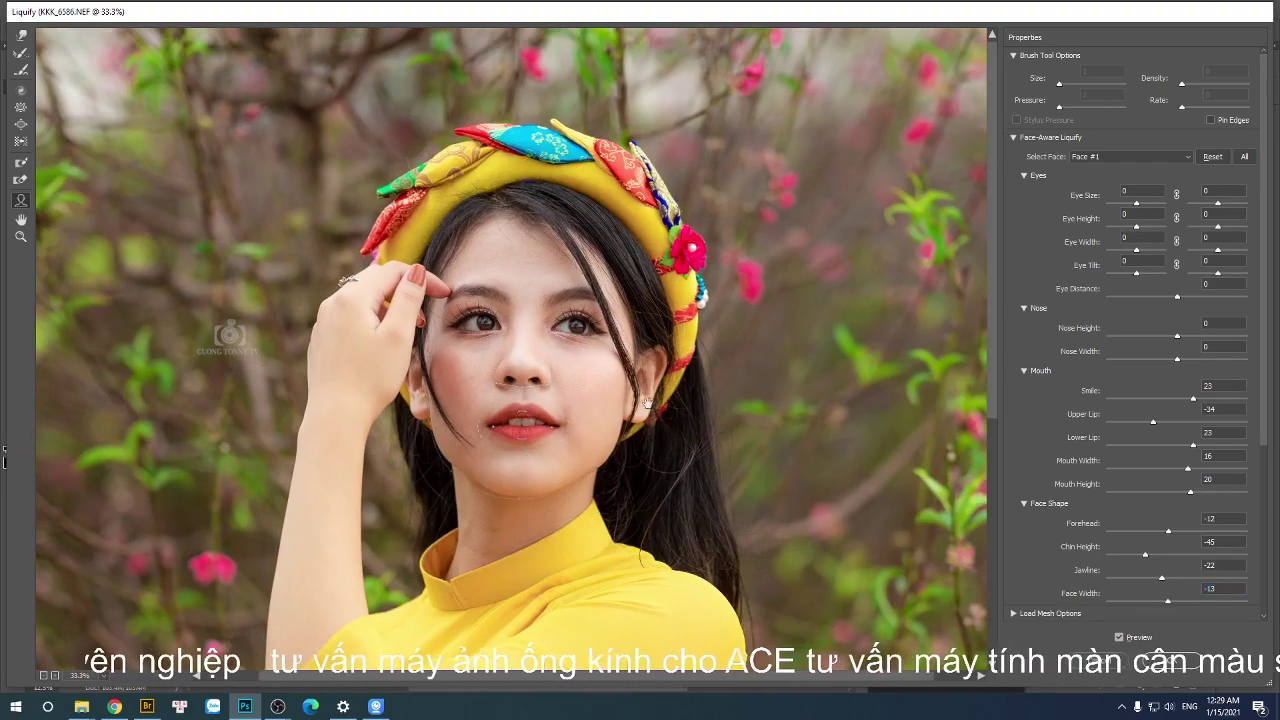
drag(527, 441, 485, 383)
Toggle preview to compare with the original, then pick Forward Warp with a smaller brush.
key(p)
key(p)
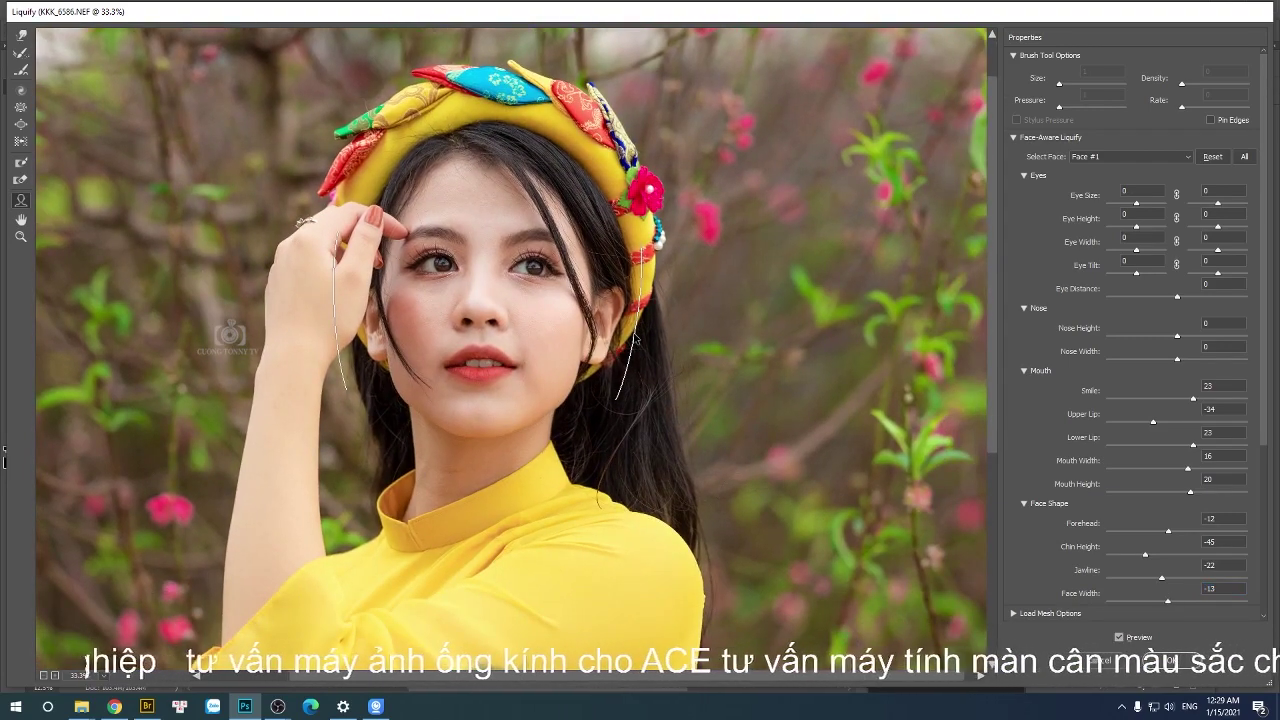
key(p)
key(p)
key(p)
key(p)
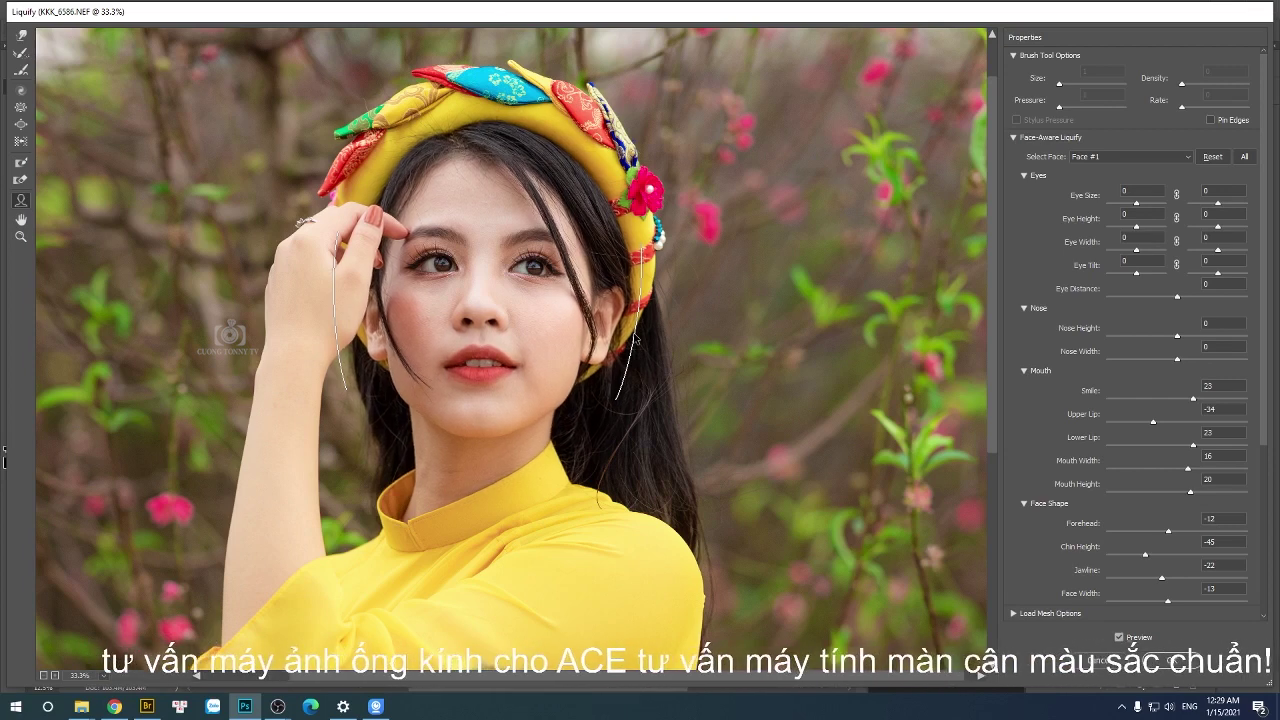
key(p)
key(p)
key(p)
key(p)
key(p)
key(p)
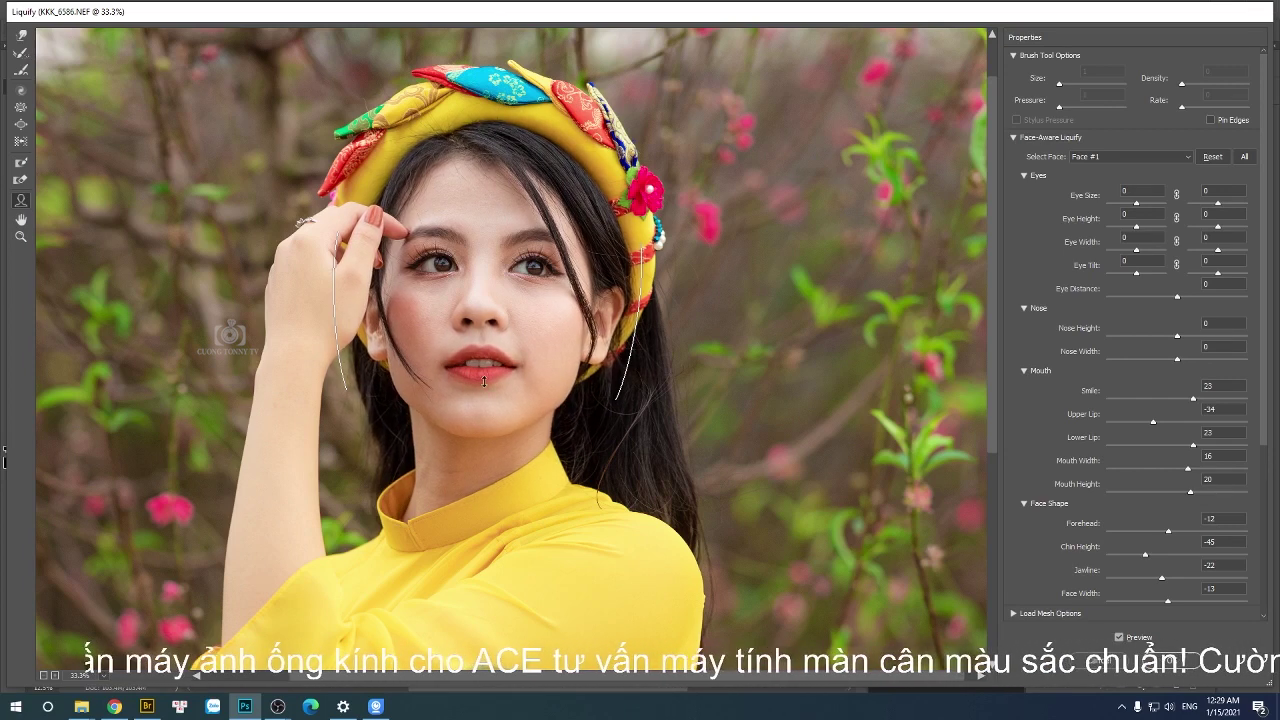
key(ctrl+equal)
key(ctrl+equal)
drag(349, 400, 479, 430)
key(ctrl+minus)
key(w)
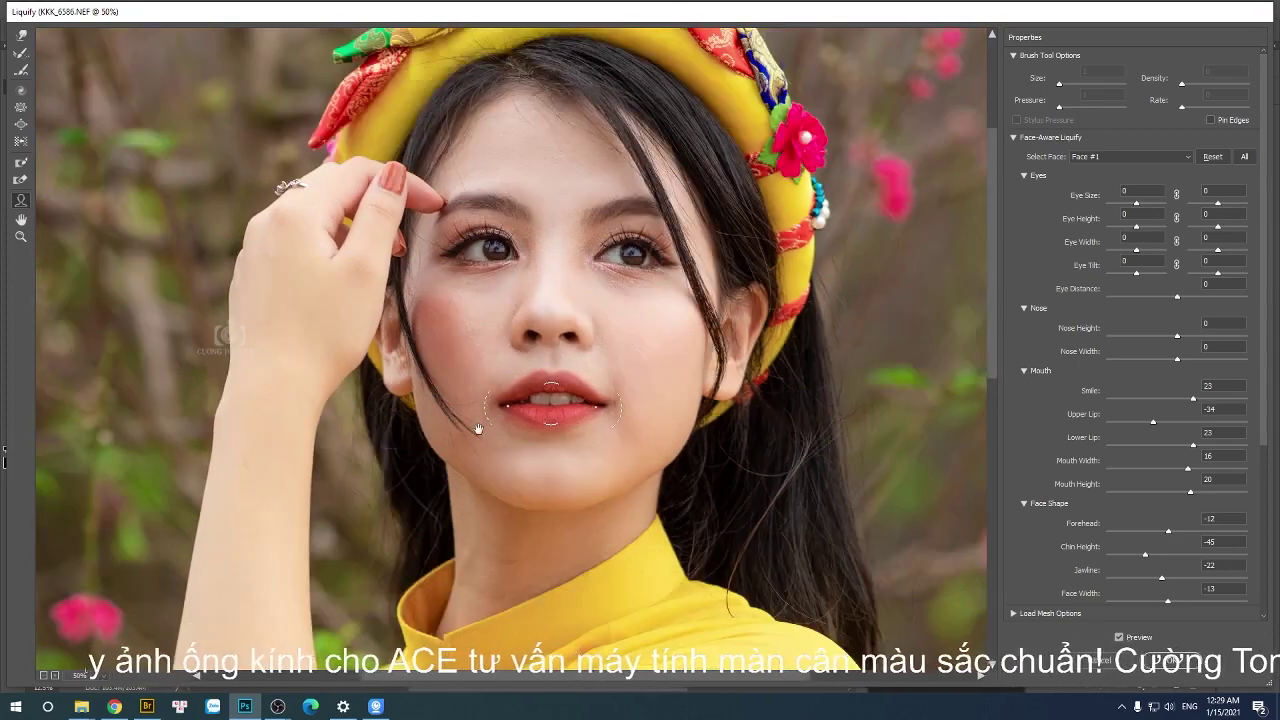
key(bracketleft)
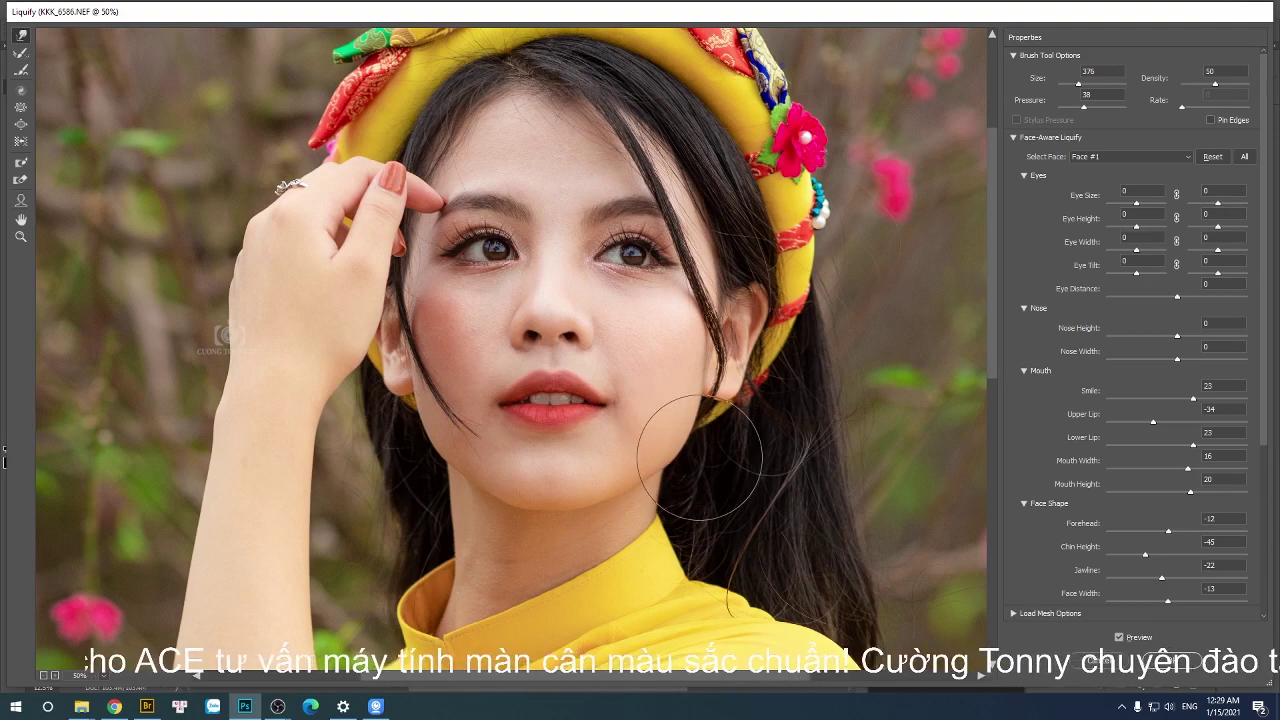
Pucker the yellow dress and arm inward with a 1600 brush and apply the Liquify reshaping.
key(ctrl+minus)
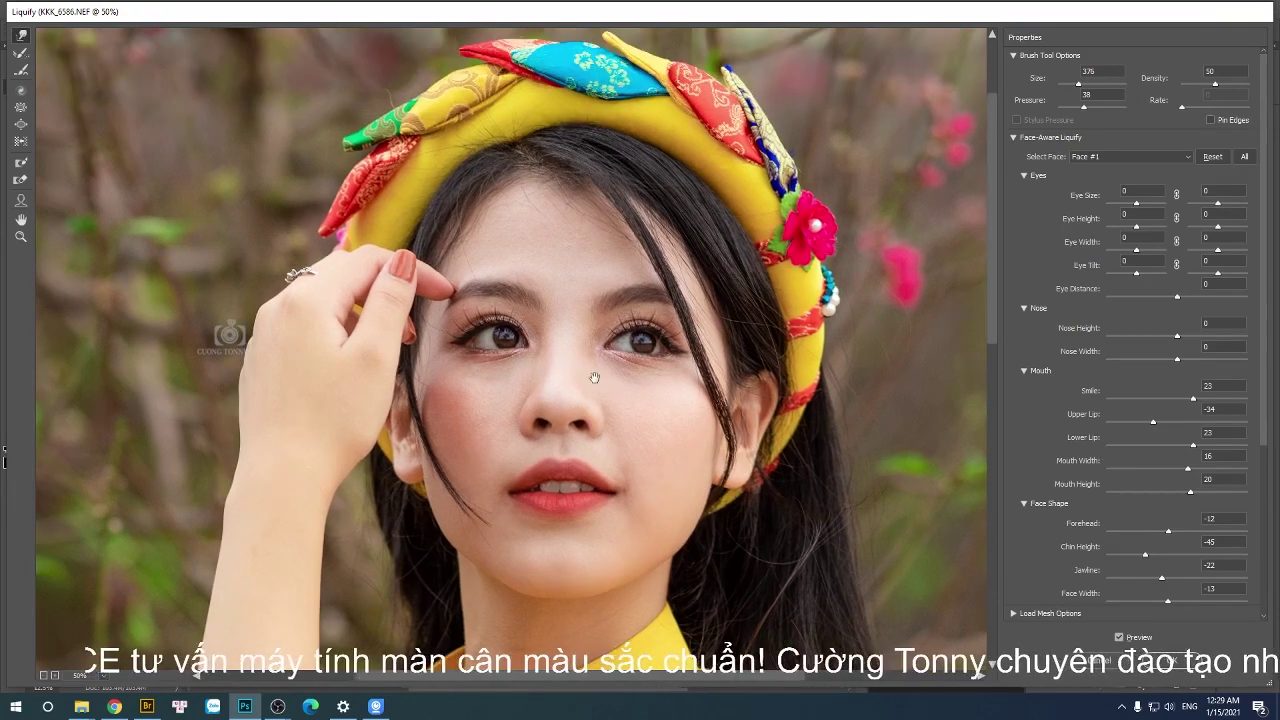
key(ctrl+minus)
key(ctrl+minus)
key(ctrl+minus)
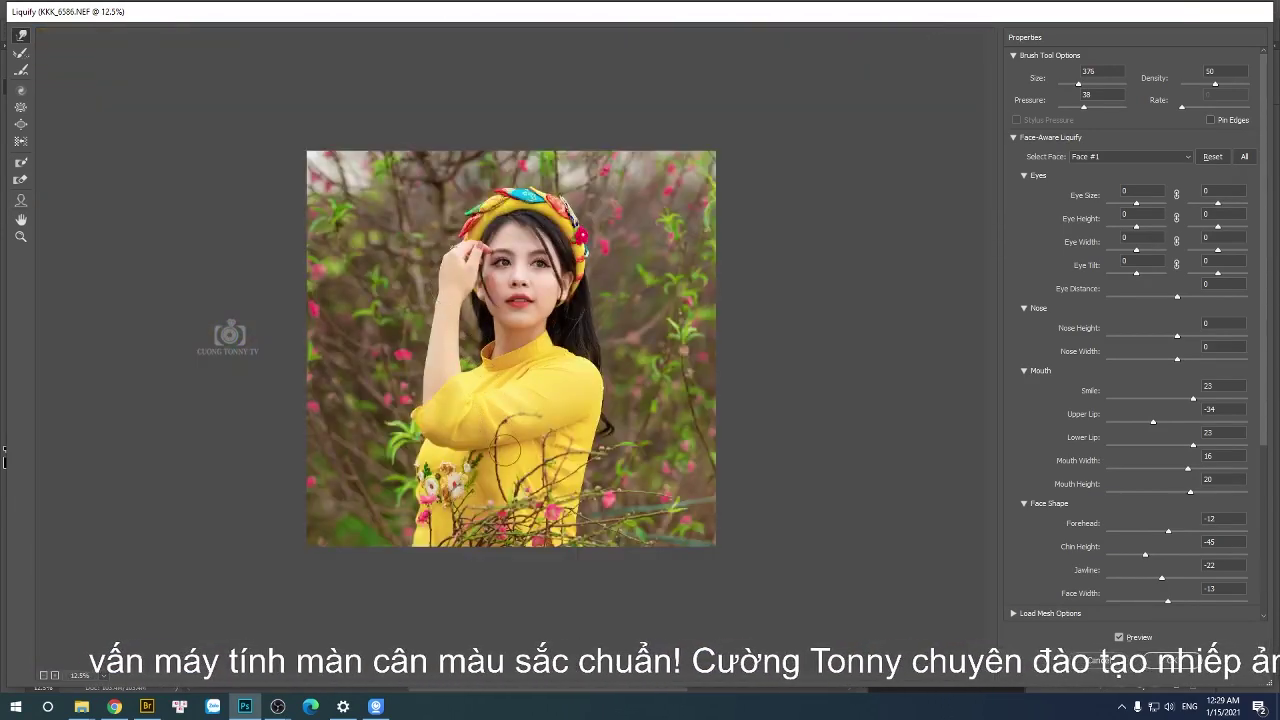
key(bracketright)
key(bracketright)
key(bracketright)
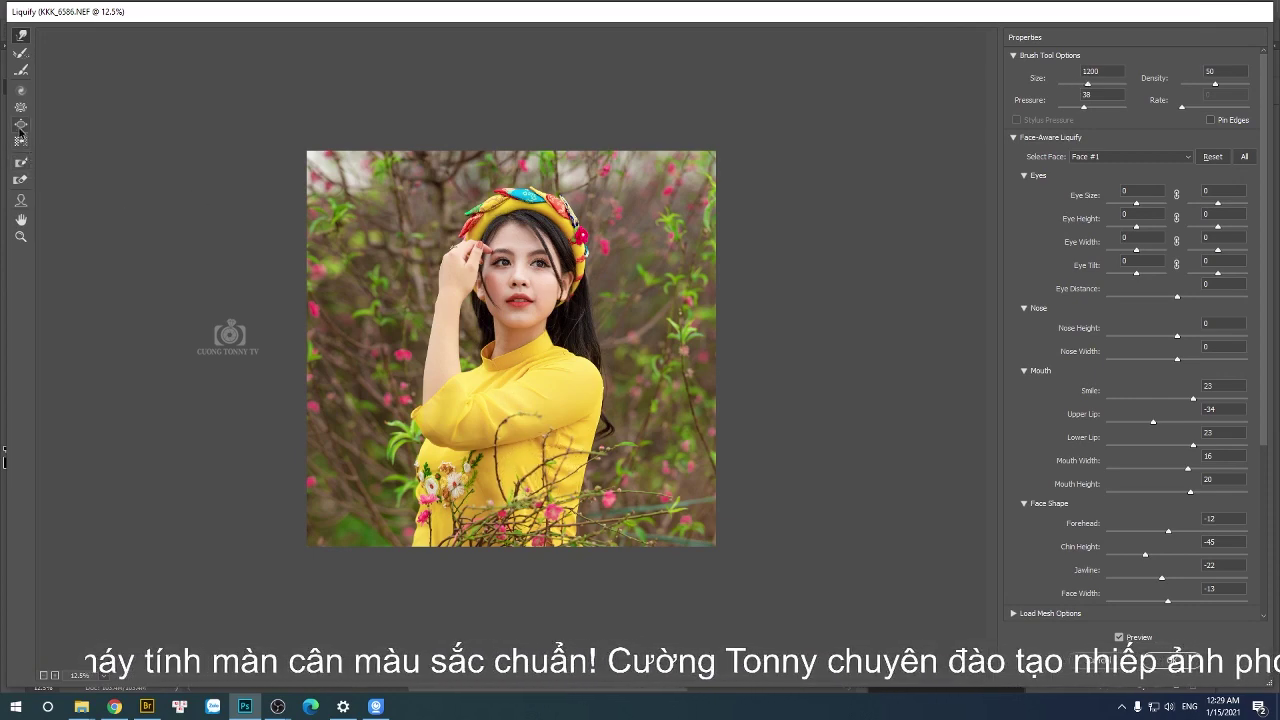
click(19, 109)
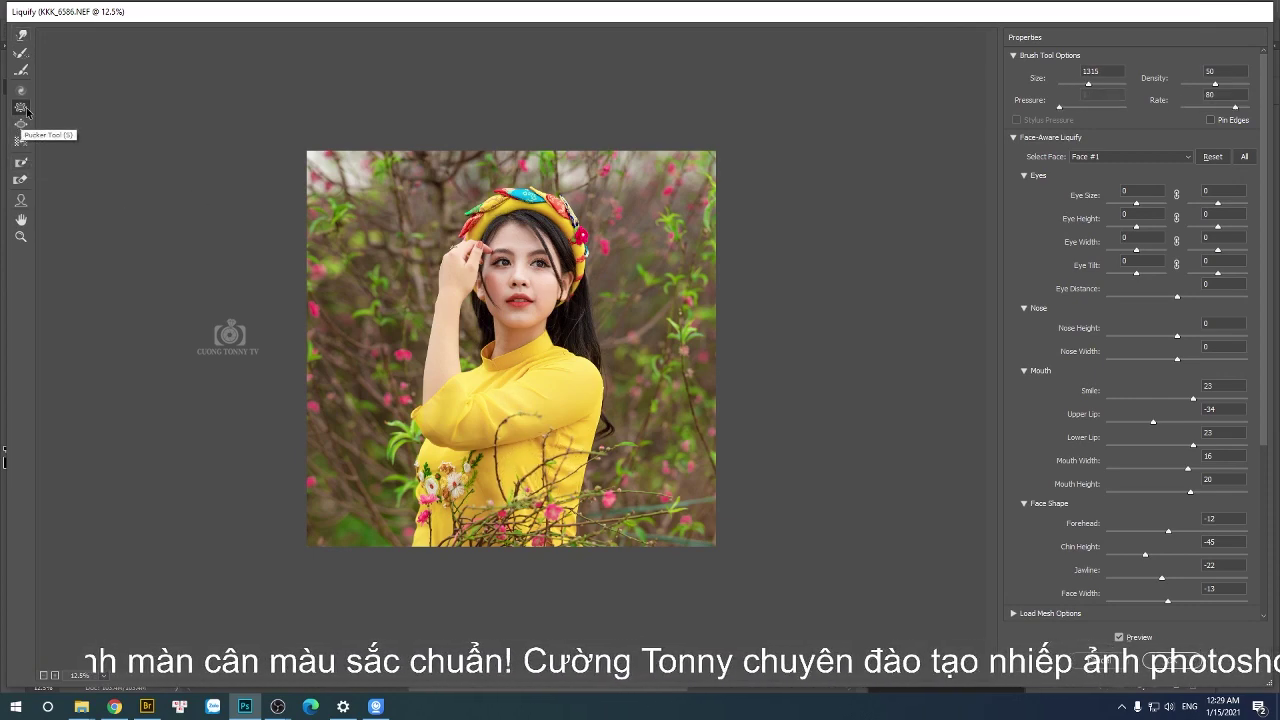
key(bracketright)
key(bracketright)
key(bracketright)
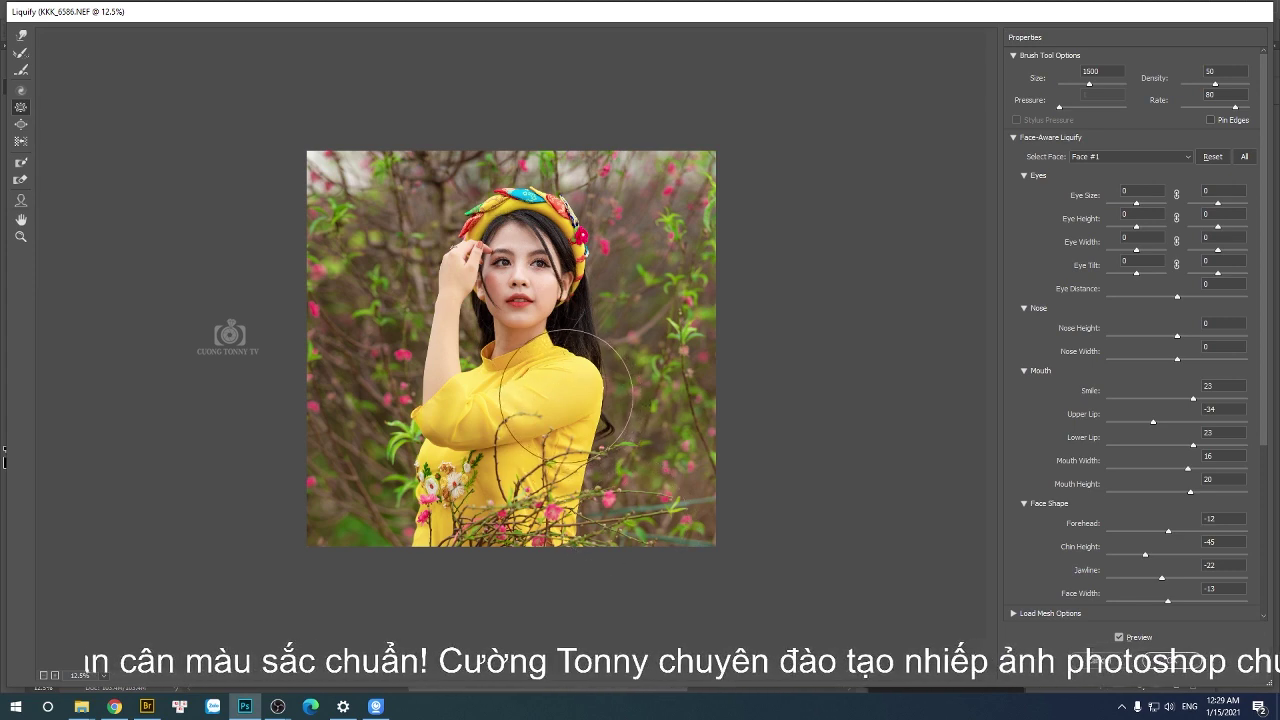
drag(560, 398, 533, 400)
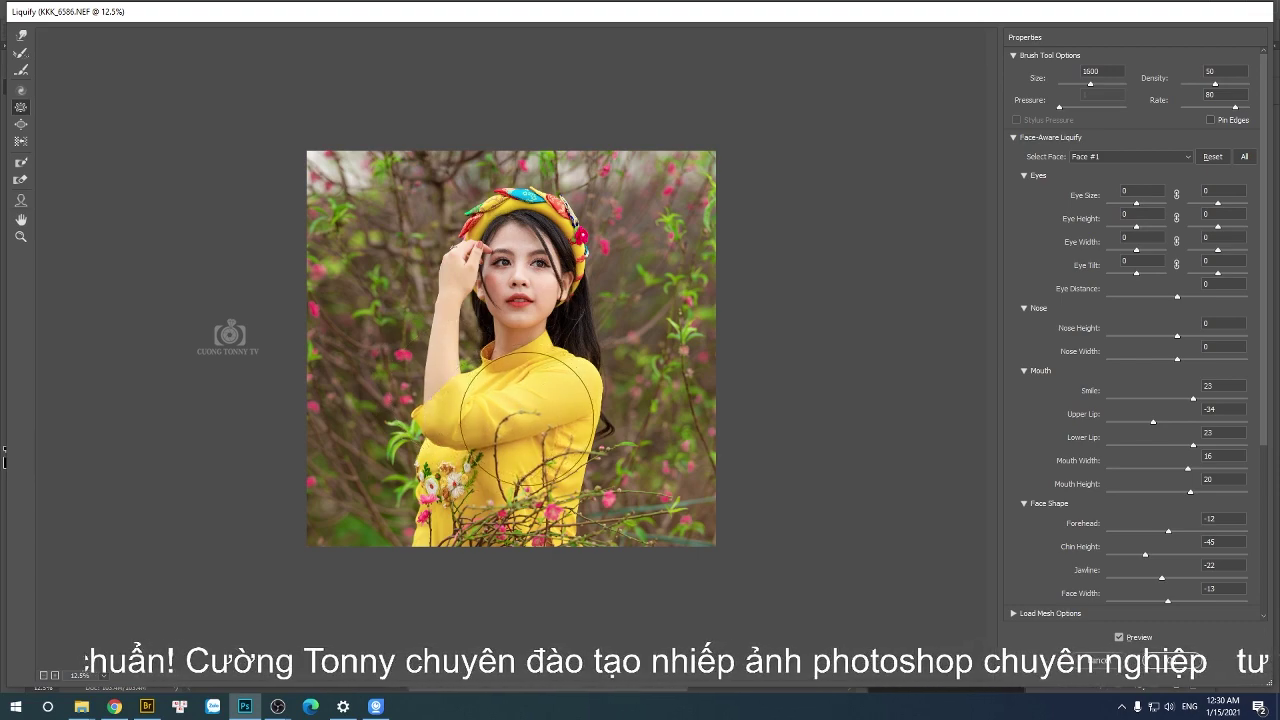
scroll(517, 373, down, 1)
key(Return)
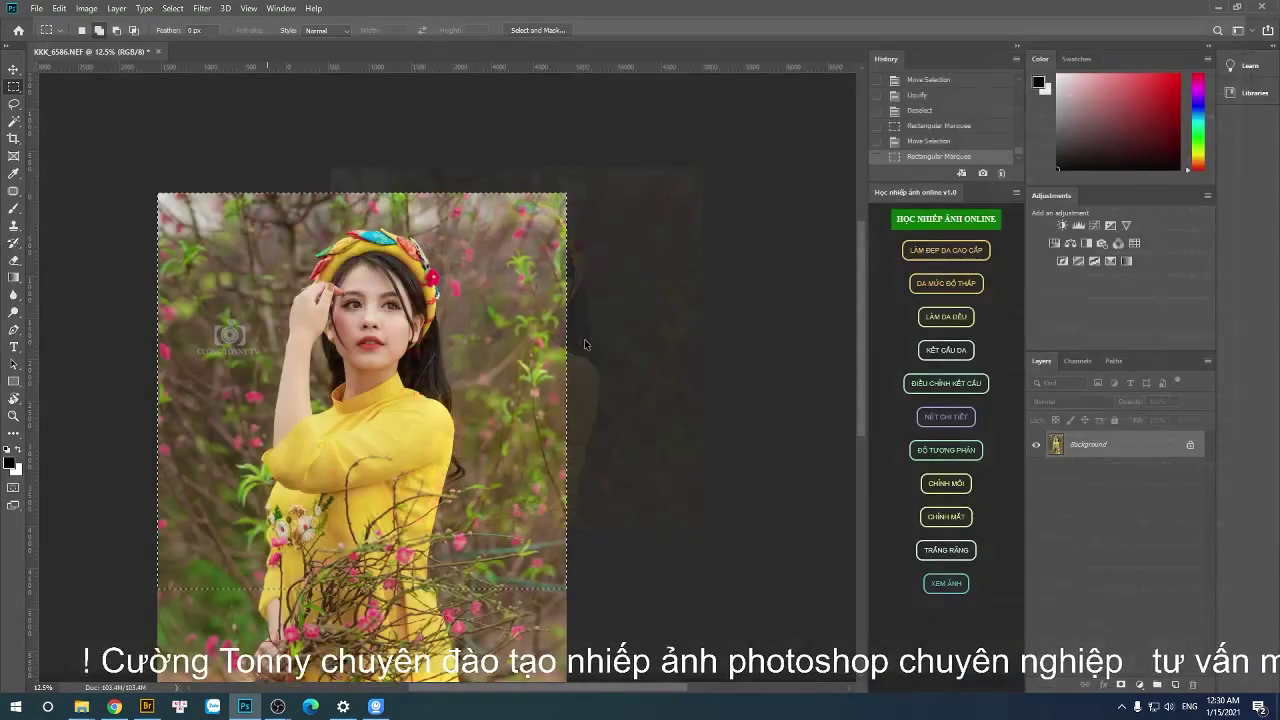
key(ctrl+d)
scroll(588, 551, up, 2)
scroll(588, 551, up, 2)
scroll(588, 551, up, 1)
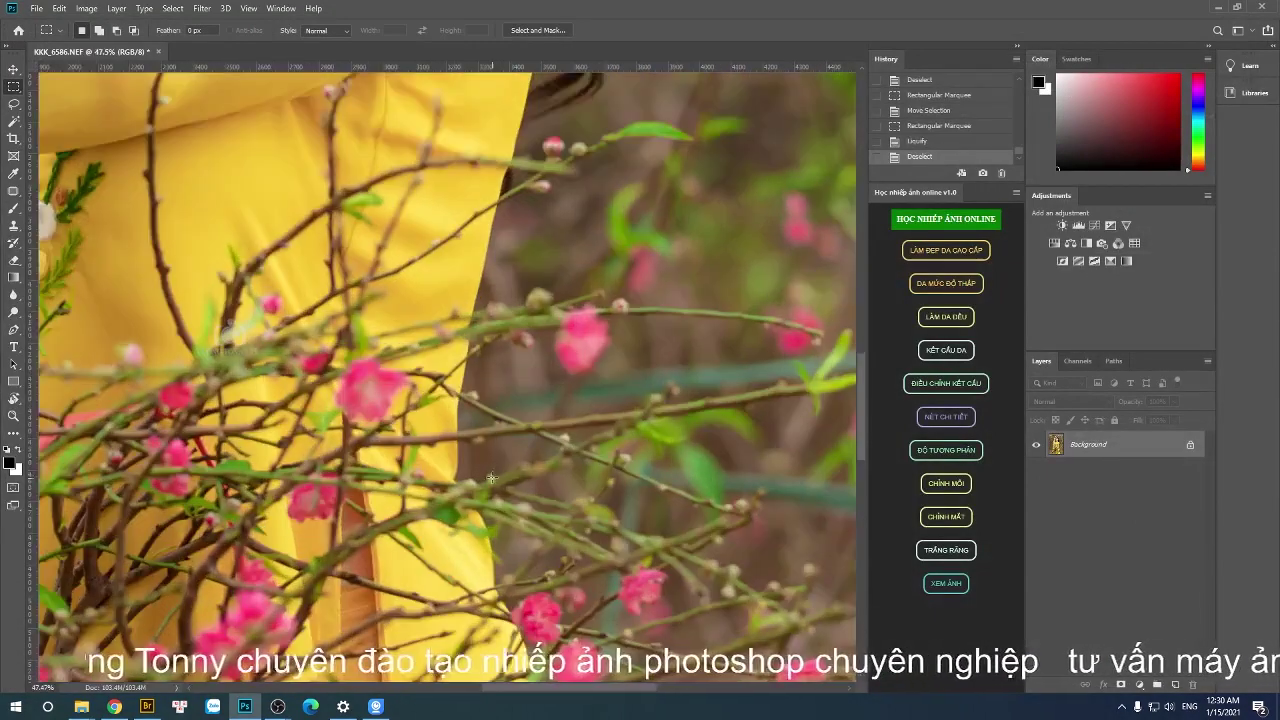
scroll(590, 500, up, 1)
scroll(570, 400, up, 1)
scroll(650, 360, up, 1)
scroll(650, 360, down, 3)
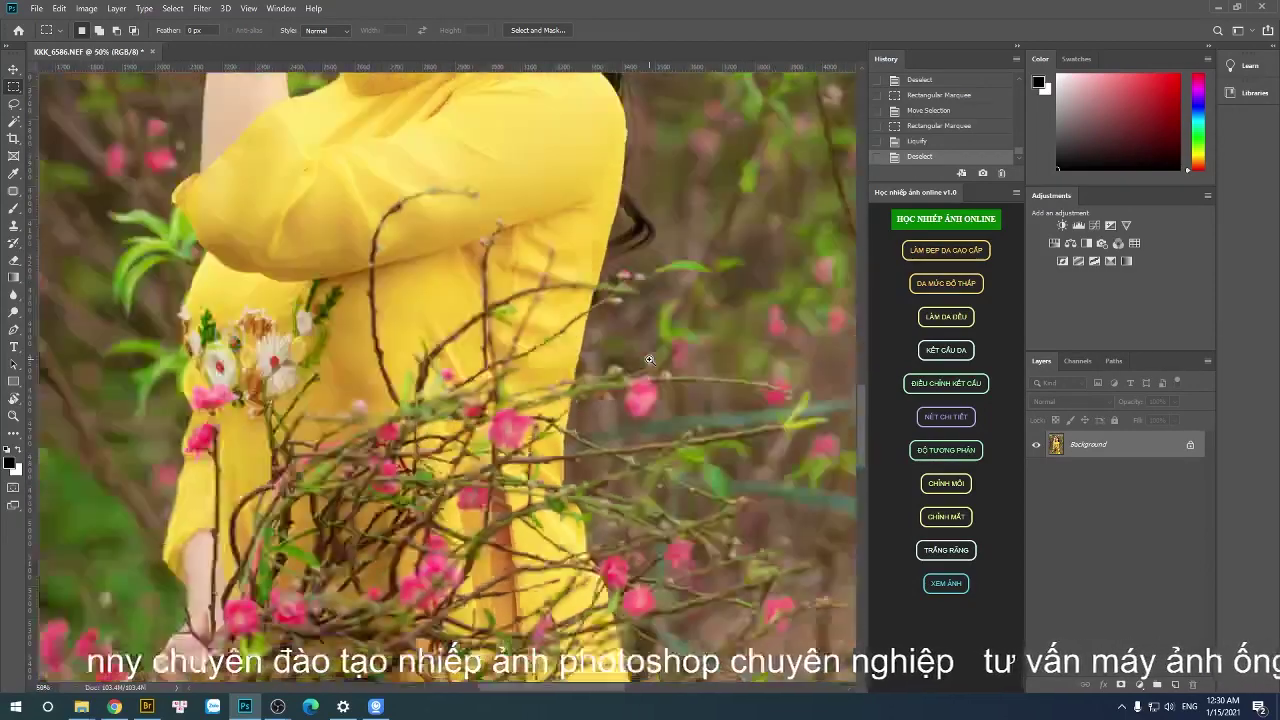
scroll(655, 368, down, 2)
scroll(529, 218, up, 2)
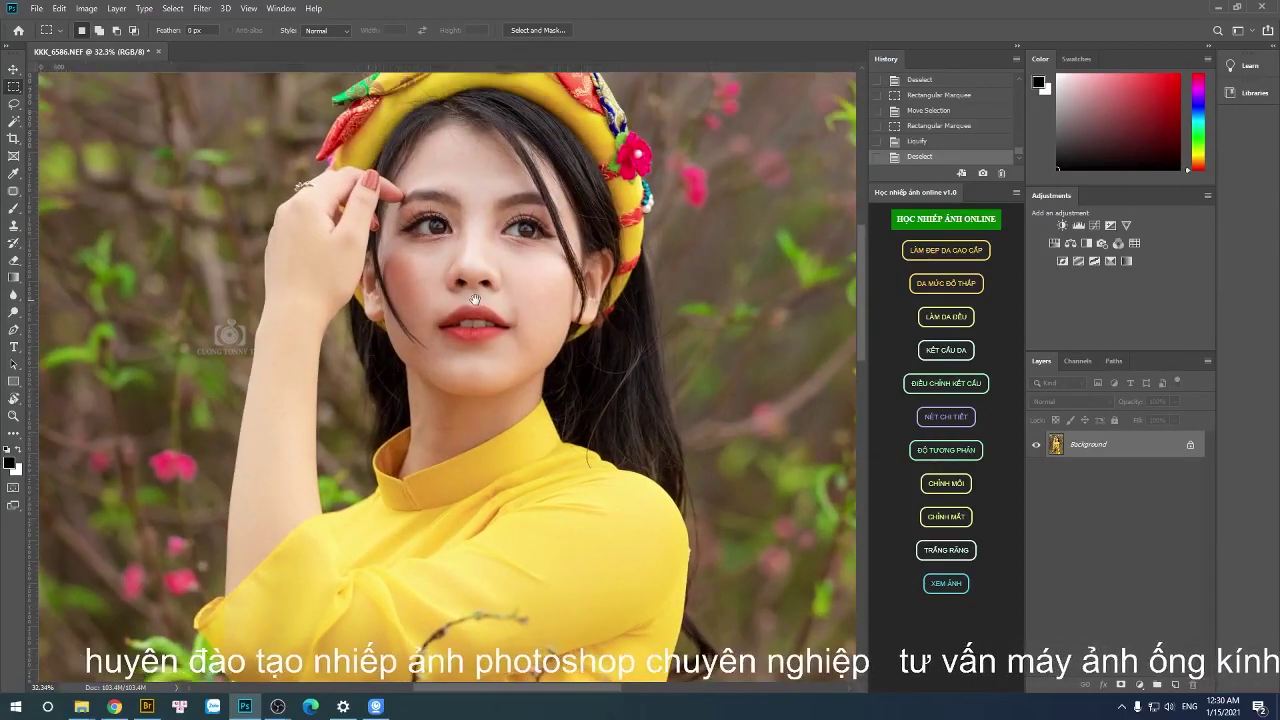
scroll(488, 440, up, 2)
drag(488, 440, 557, 517)
scroll(557, 517, up, 1)
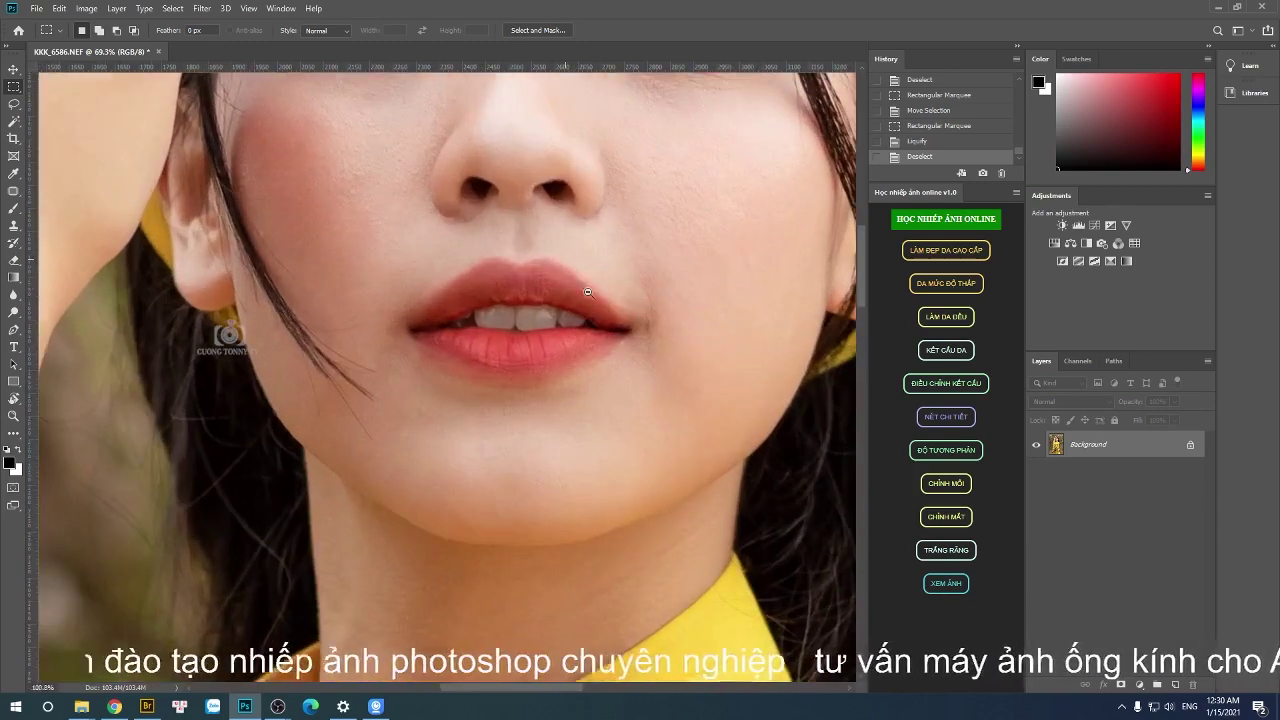
drag(551, 300, 551, 380)
scroll(629, 419, down, 2)
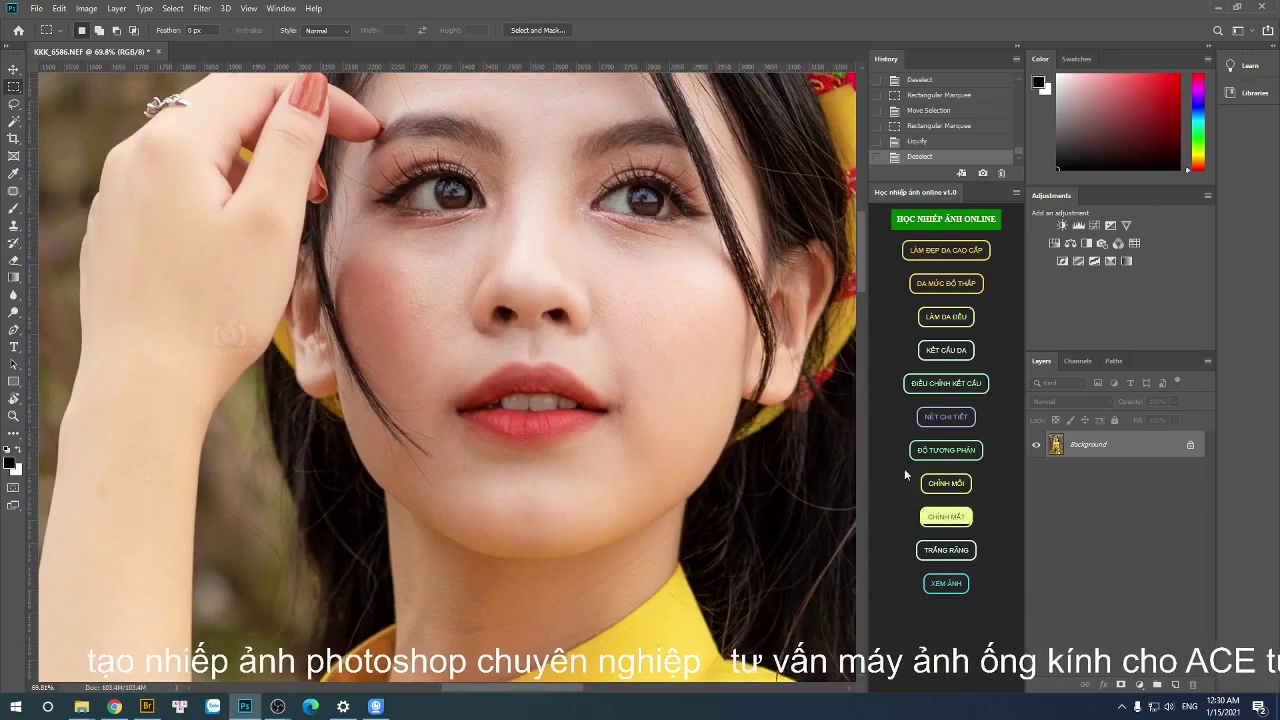
mouse_move(614, 277)
mouse_down()
mouse_move(543, 297)
mouse_move(533, 315)
mouse_up()
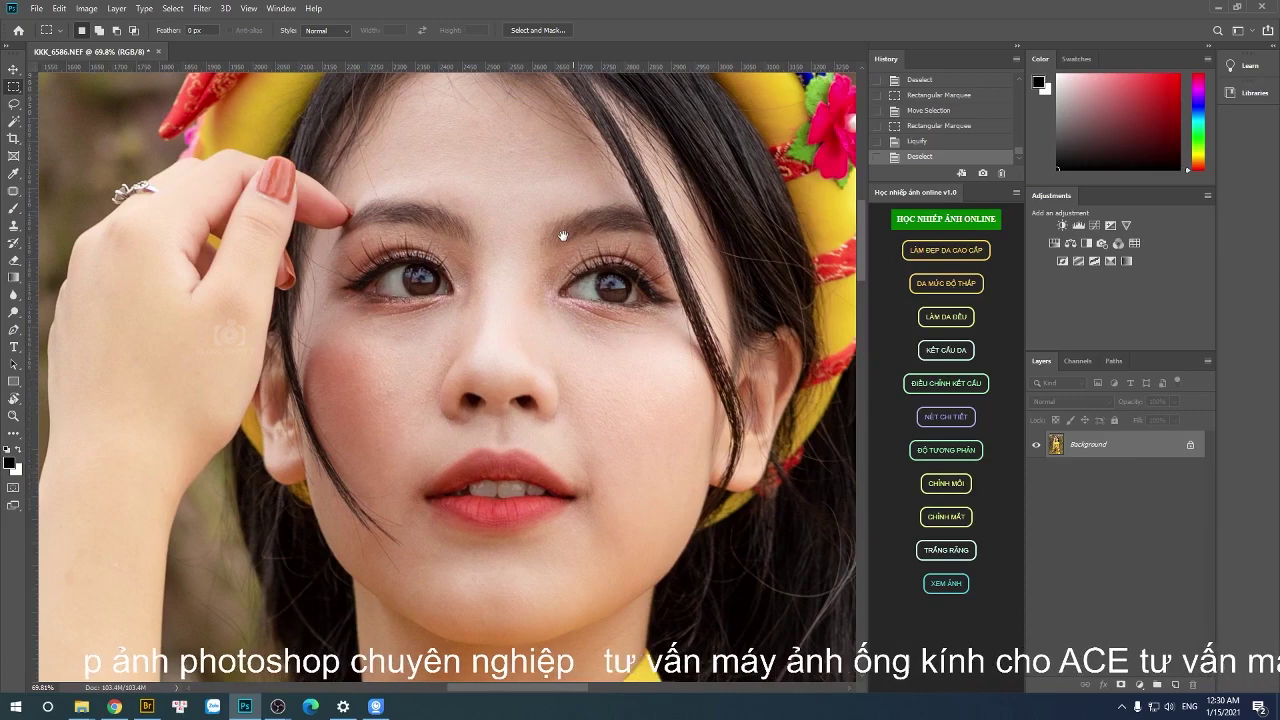
Run the teeth-whitening action, paint the teeth at about 22% flow, and merge visible layers.
click(945, 550)
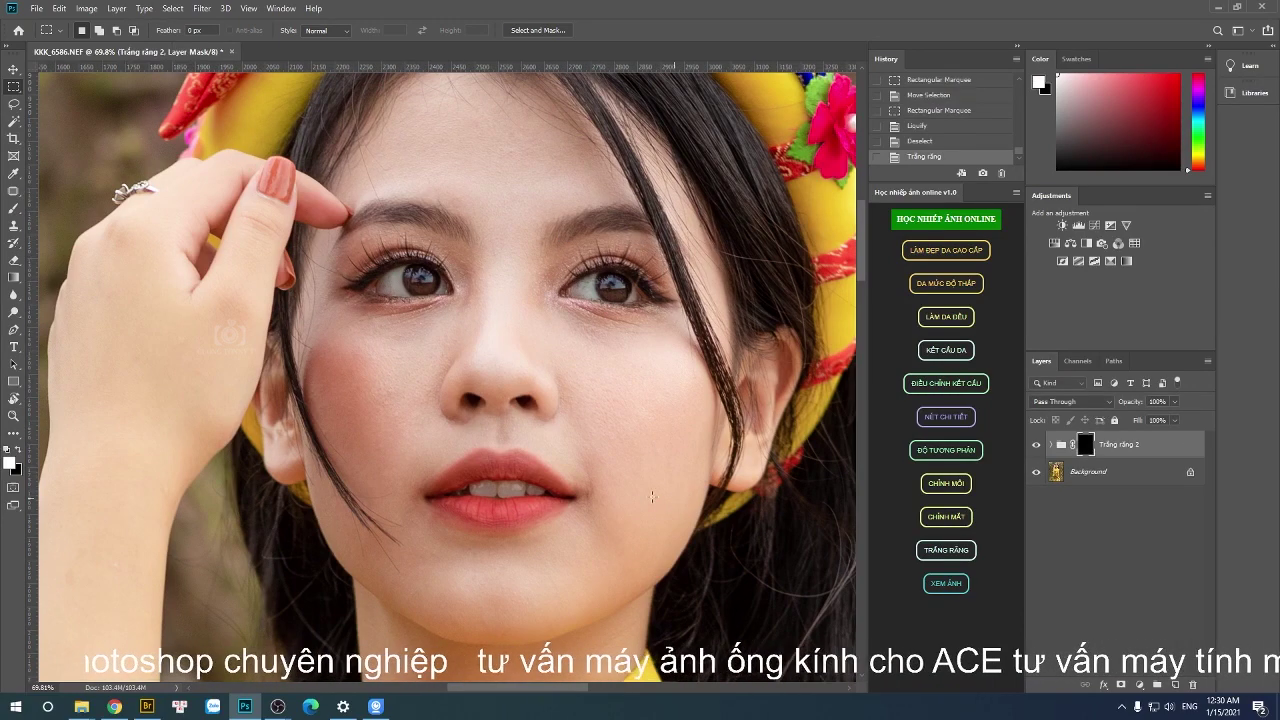
key(b)
scroll(555, 490, up, 3)
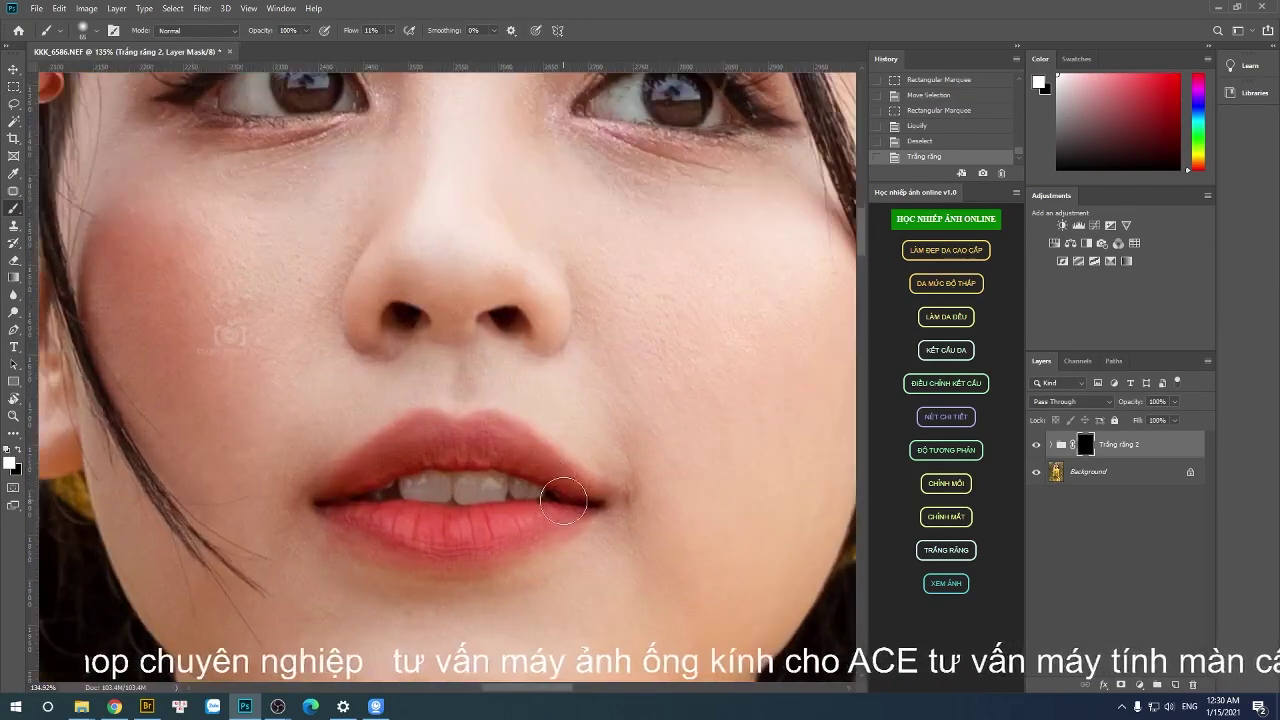
scroll(563, 500, up, 2)
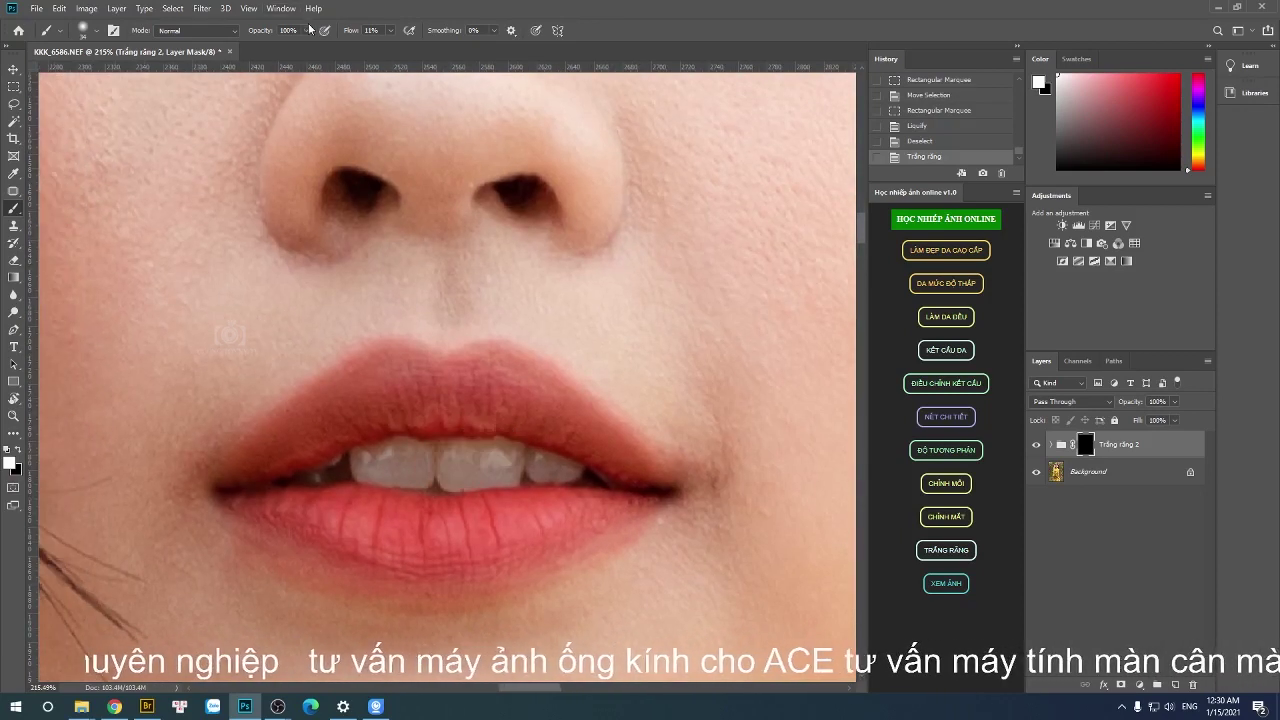
drag(395, 33, 397, 45)
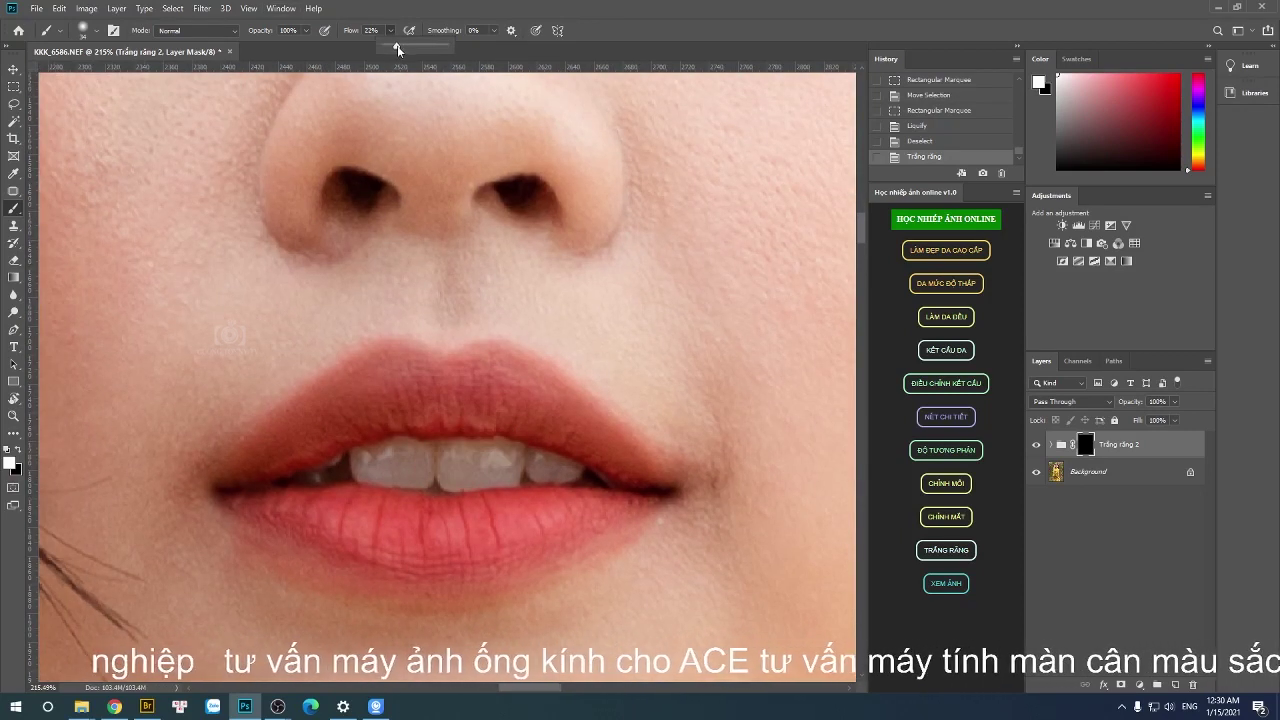
mouse_move(373, 465)
mouse_down()
mouse_move(563, 465)
mouse_move(357, 465)
mouse_move(515, 465)
mouse_up()
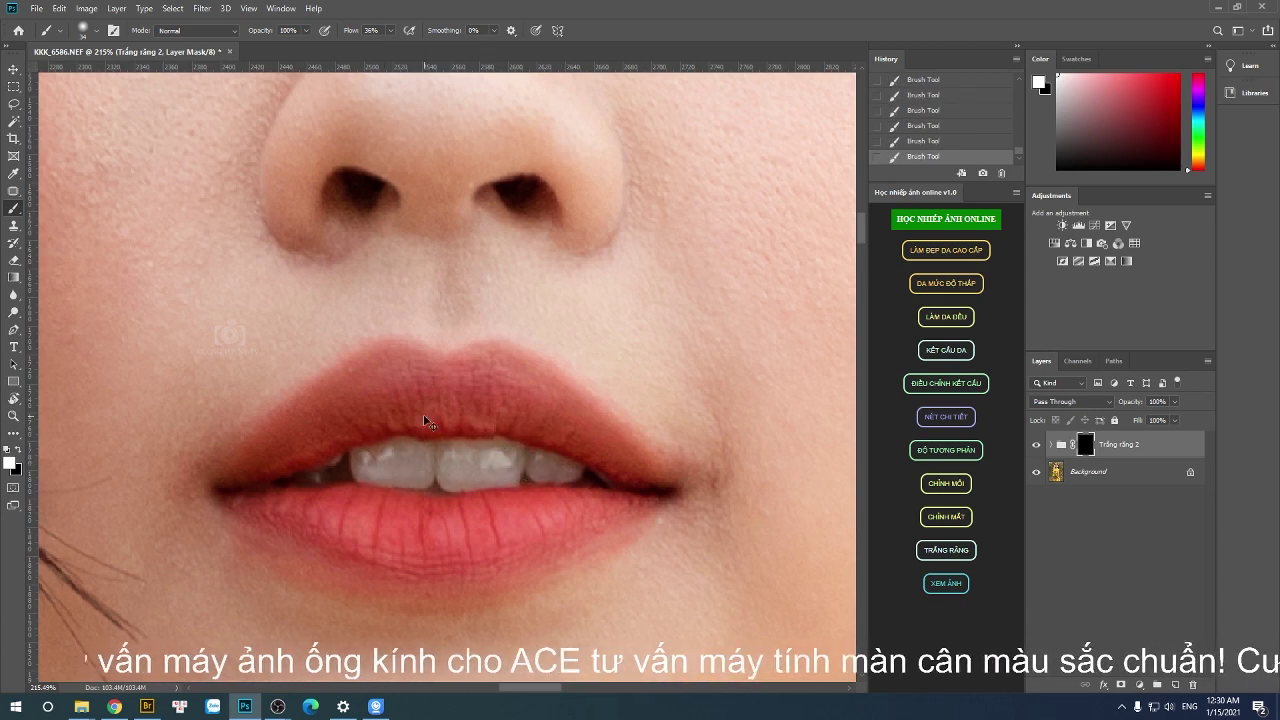
scroll(426, 421, down, 3)
scroll(426, 421, down, 5)
key(ctrl+shift+e)
Run the face-brightening action and accept its instructions with Đồng ý.
scroll(543, 294, up, 1)
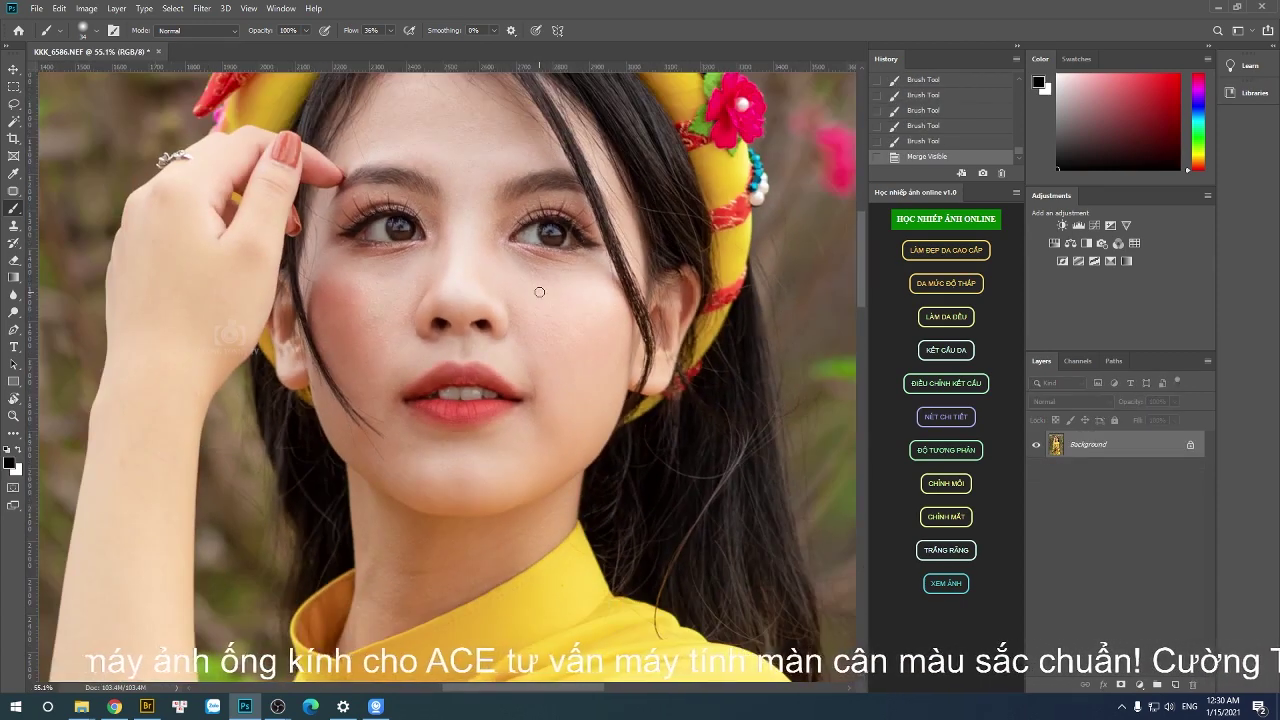
scroll(629, 361, up, 1)
click(947, 256)
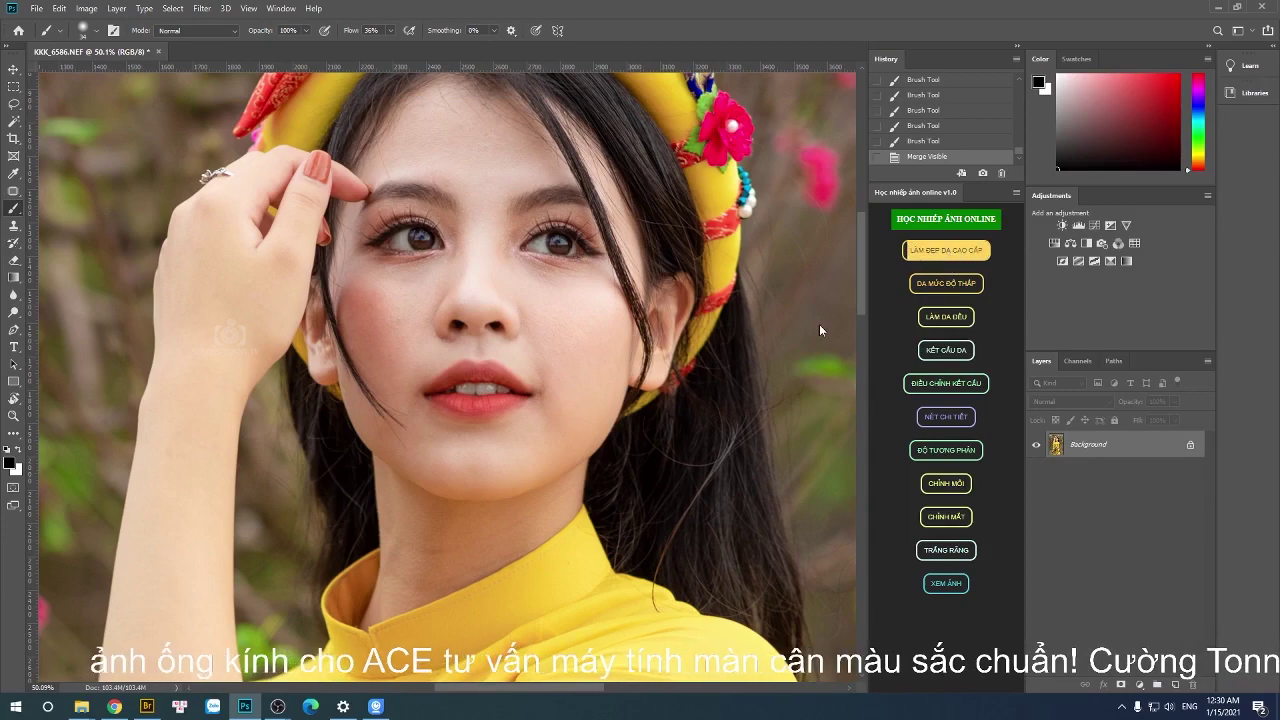
click(558, 375)
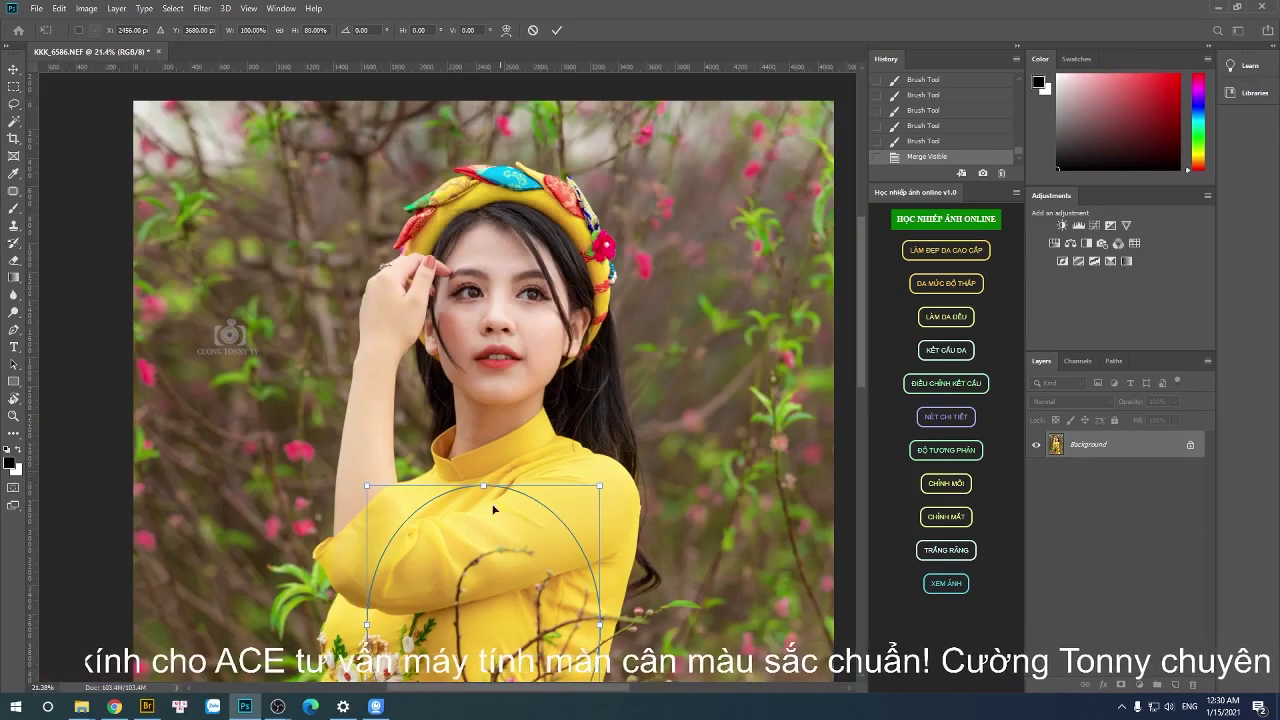
Move and resize the oval area to fit closely around the woman's head and face.
drag(493, 509, 499, 173)
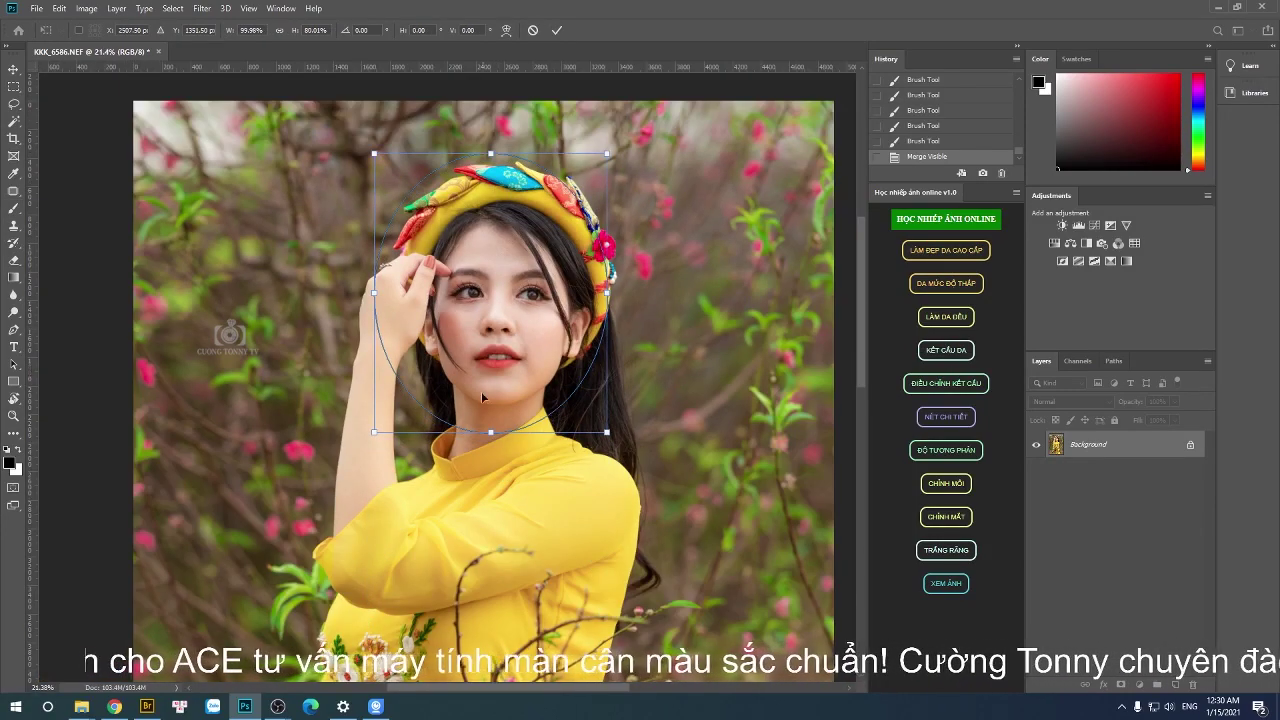
drag(490, 430, 490, 388)
drag(610, 272, 583, 272)
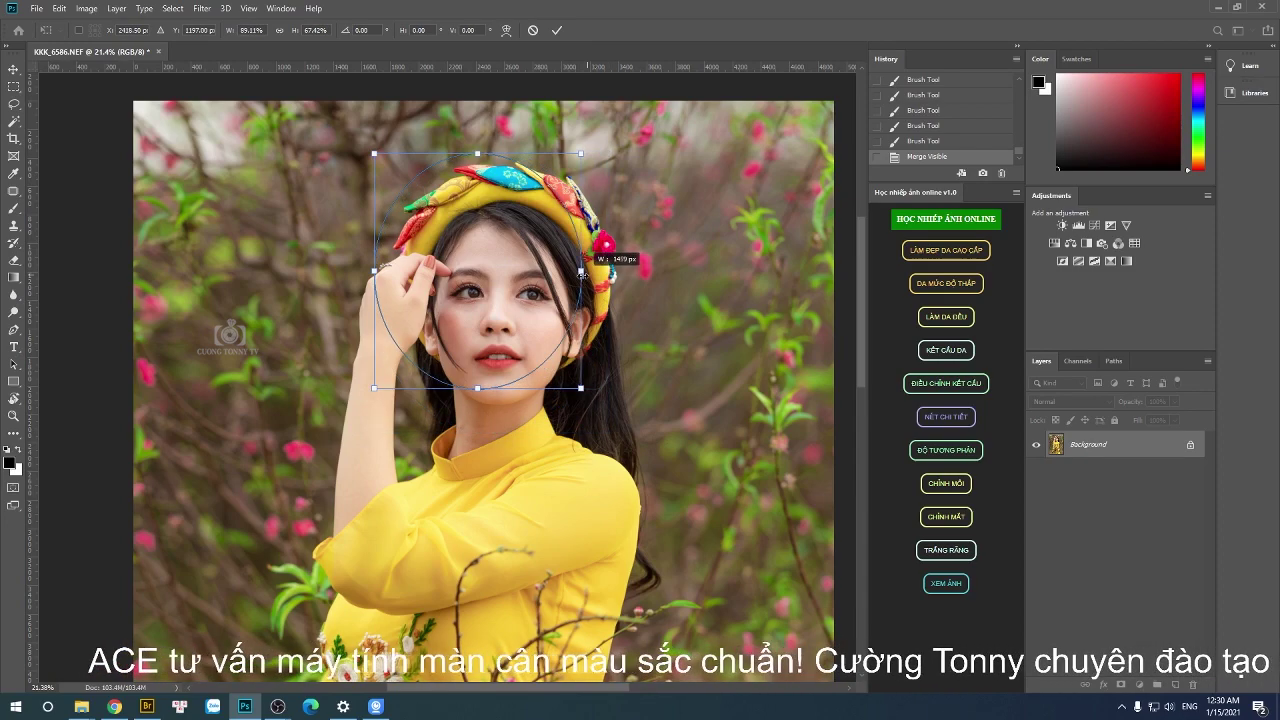
drag(487, 194, 518, 251)
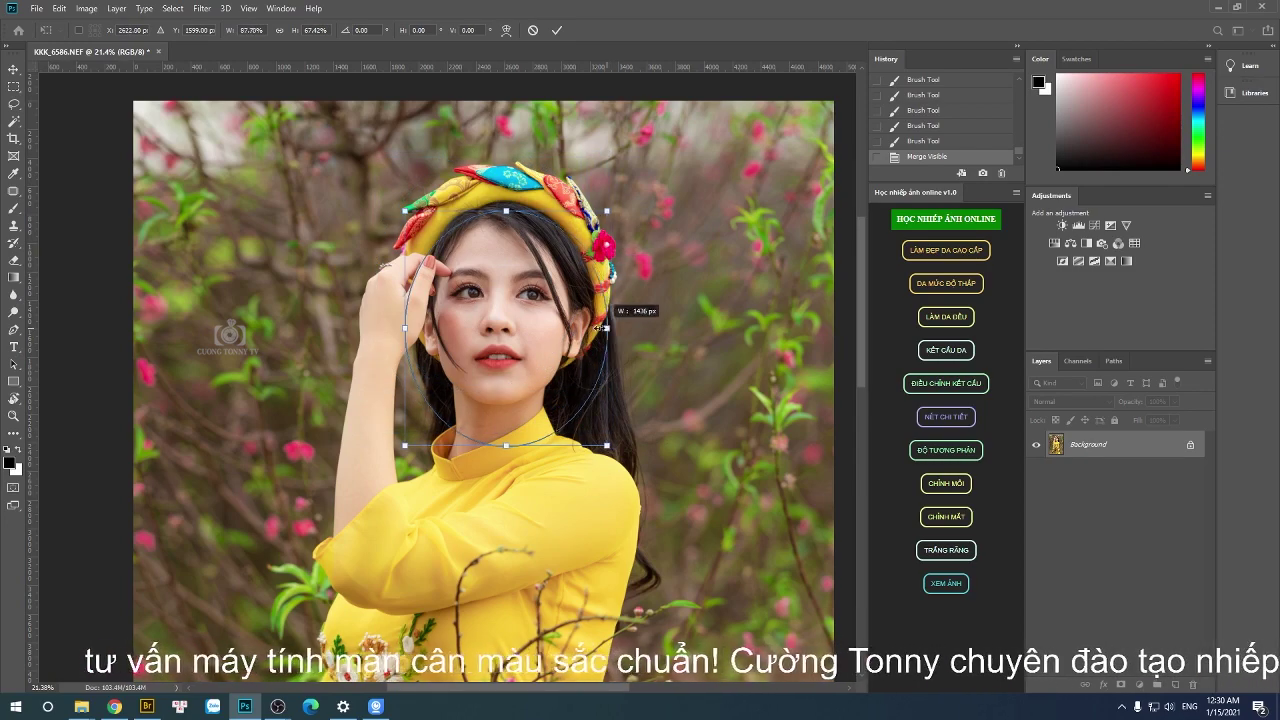
drag(612, 328, 592, 328)
drag(508, 446, 498, 386)
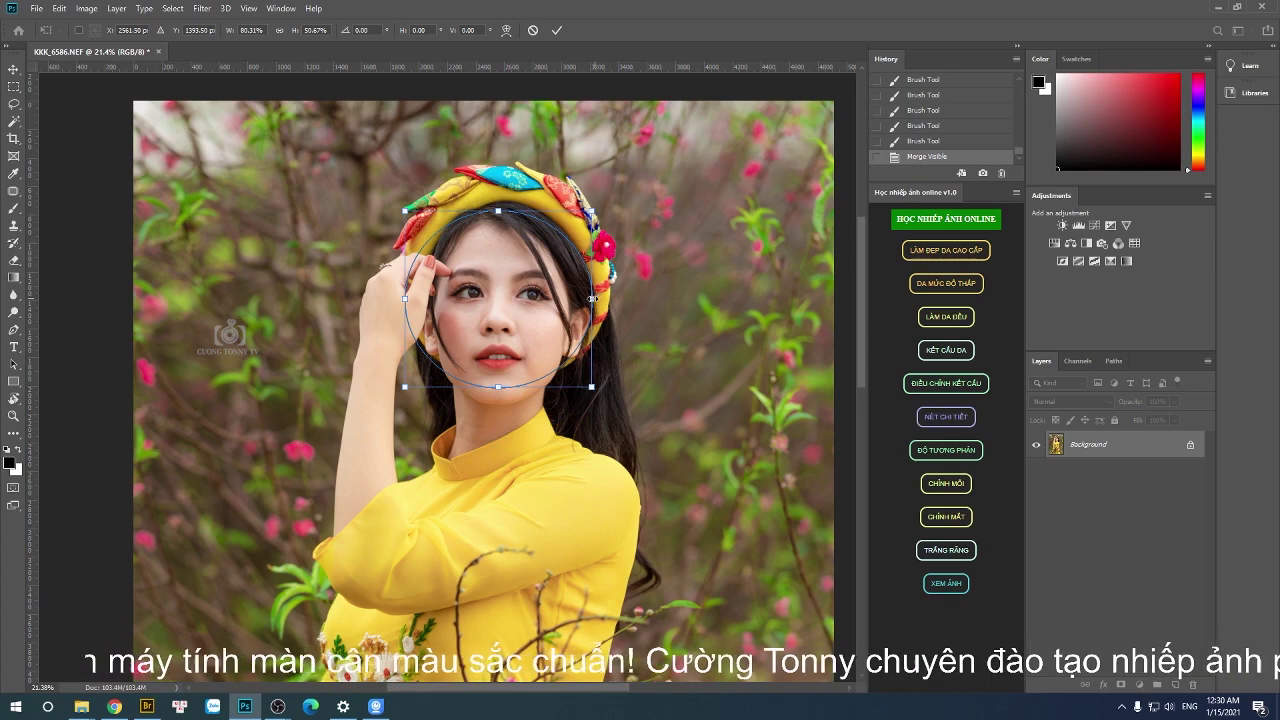
drag(592, 298, 539, 310)
drag(404, 316, 419, 316)
key(b)
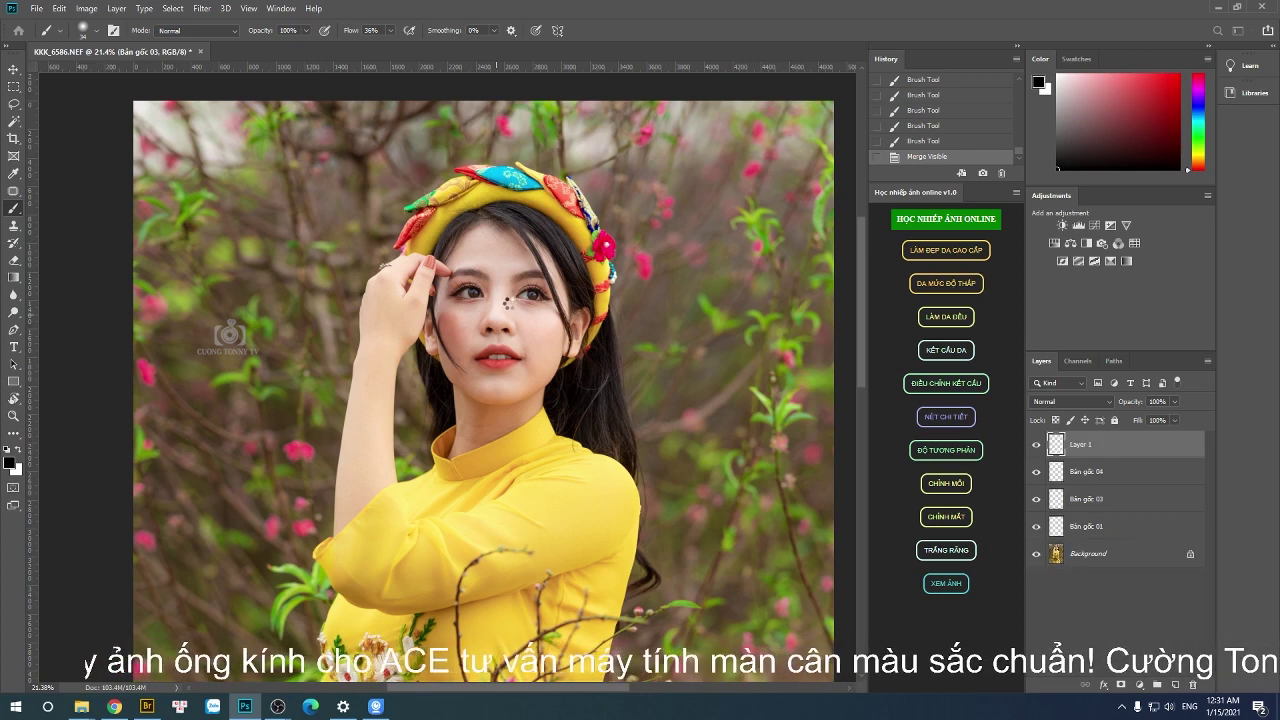
Toggle the brightening group's mask off and on to compare the effect.
scroll(508, 300, up, 2)
scroll(508, 300, up, 2)
scroll(515, 320, up, 2)
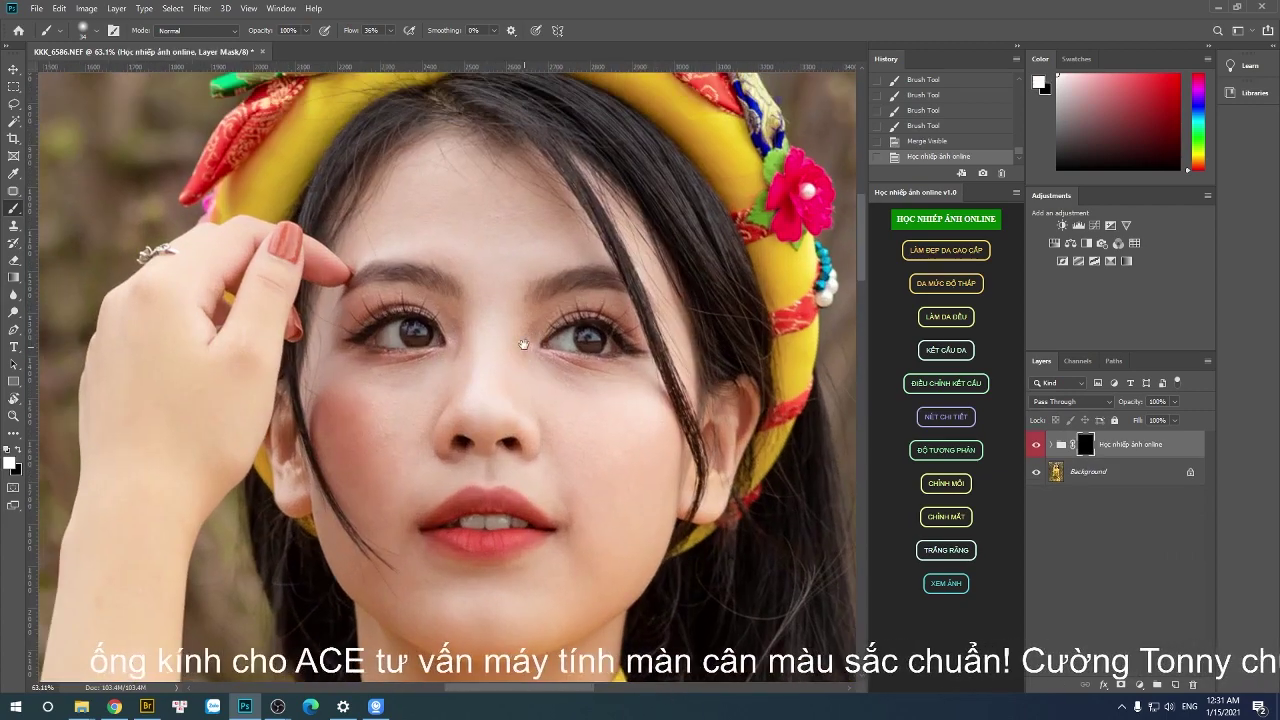
shift+click(1087, 445)
shift+click(1087, 445)
shift+click(1087, 445)
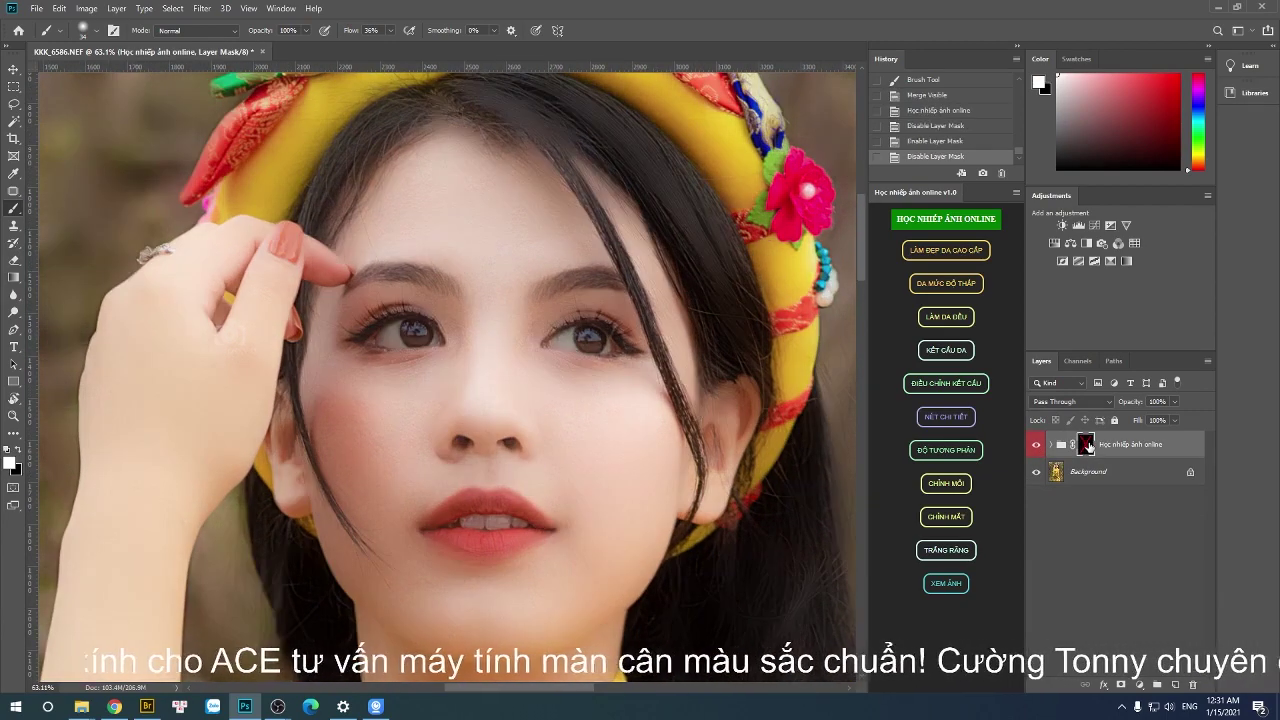
shift+click(1087, 445)
shift+click(1087, 445)
shift+click(1087, 445)
shift+click(1090, 446)
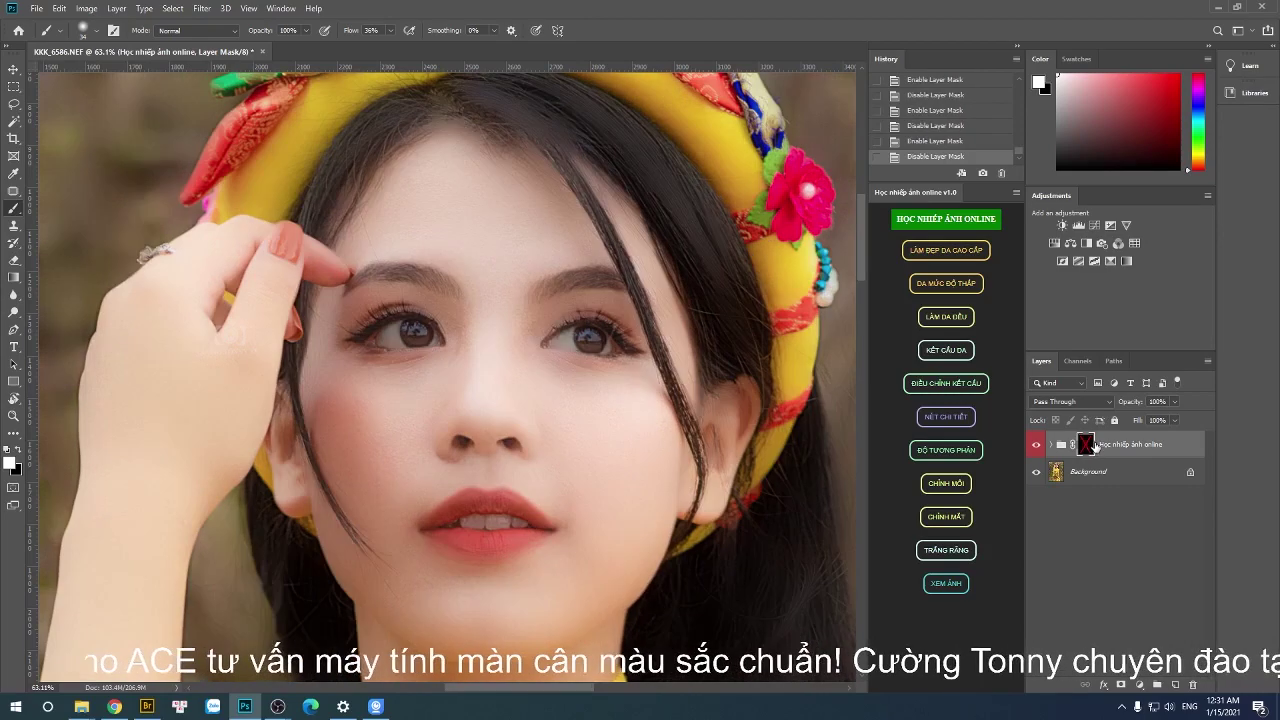
shift+click(1088, 445)
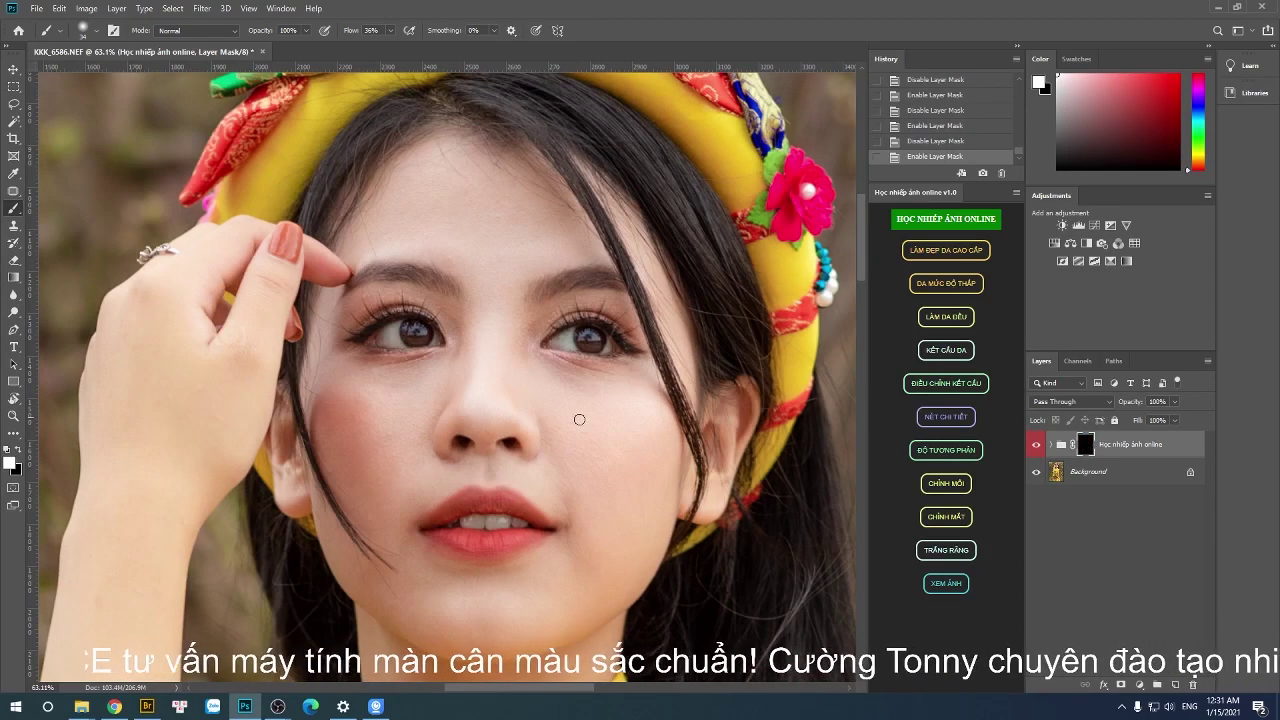
At 15% brush flow, paint the brightening onto the forehead, nose and cheek.
click(391, 33)
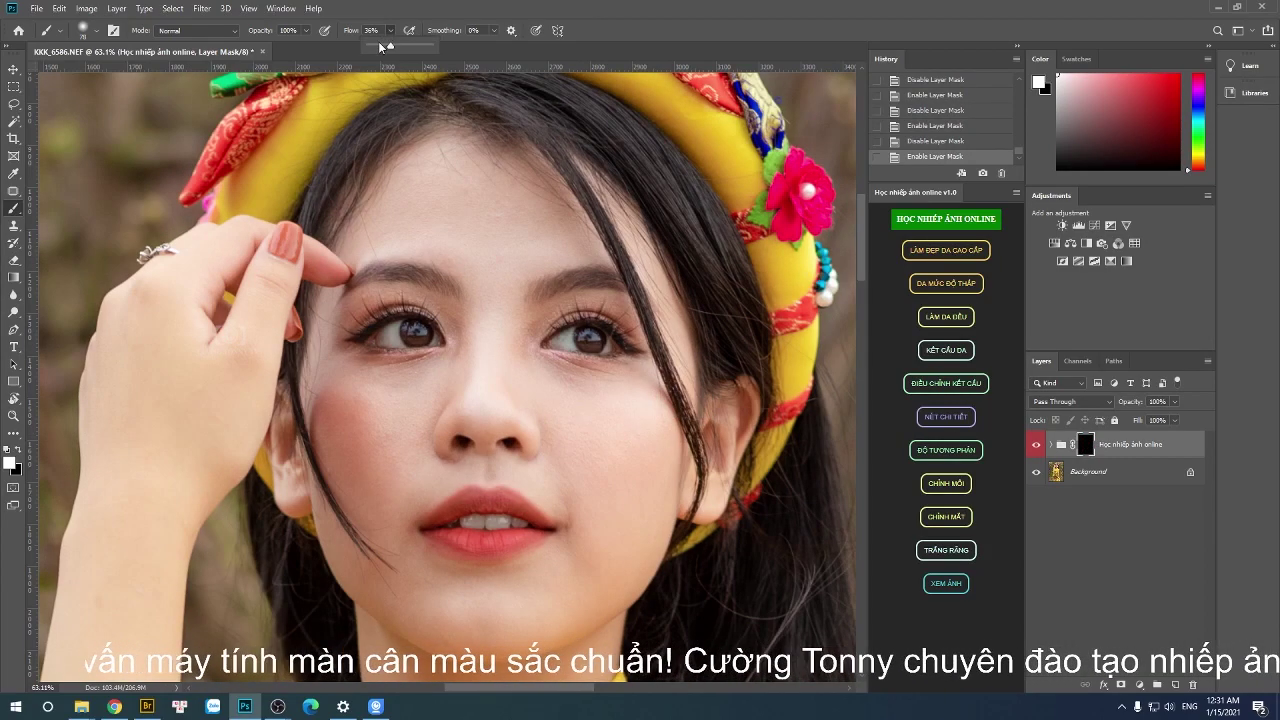
drag(379, 48, 377, 48)
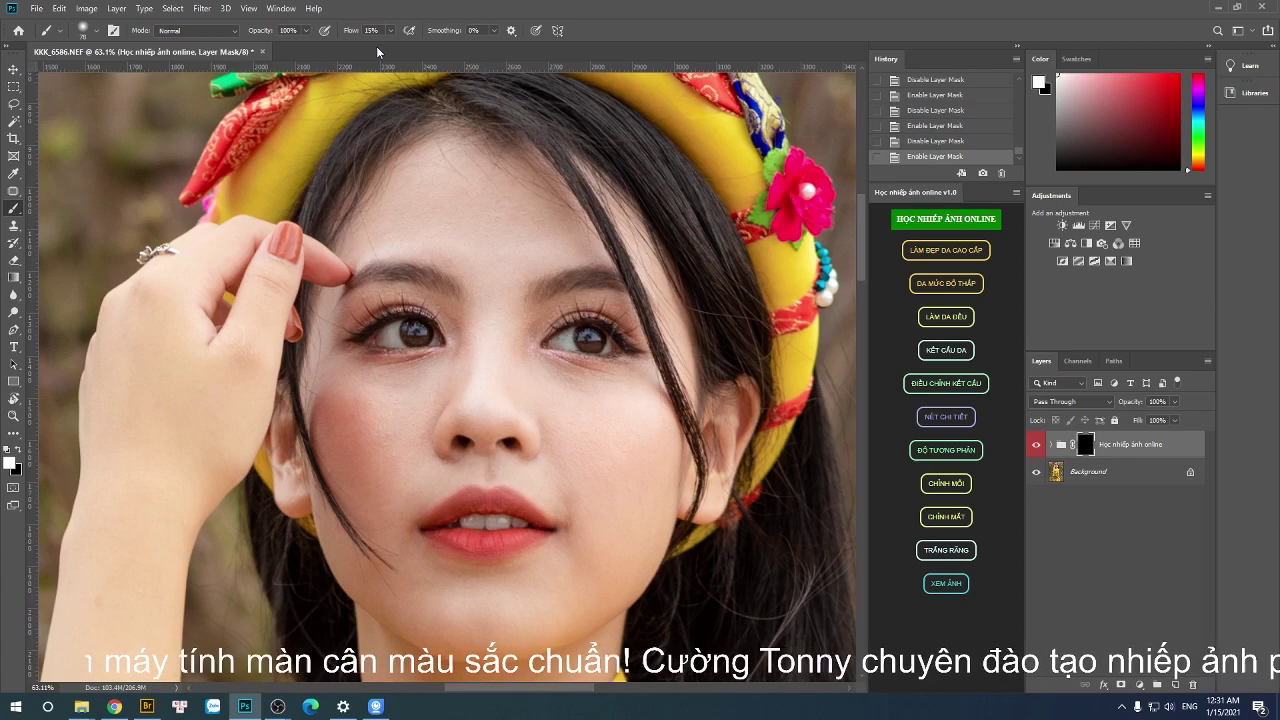
mouse_move(491, 211)
mouse_down()
mouse_move(489, 229)
mouse_move(420, 214)
mouse_move(409, 186)
mouse_move(519, 185)
mouse_up()
click(489, 229)
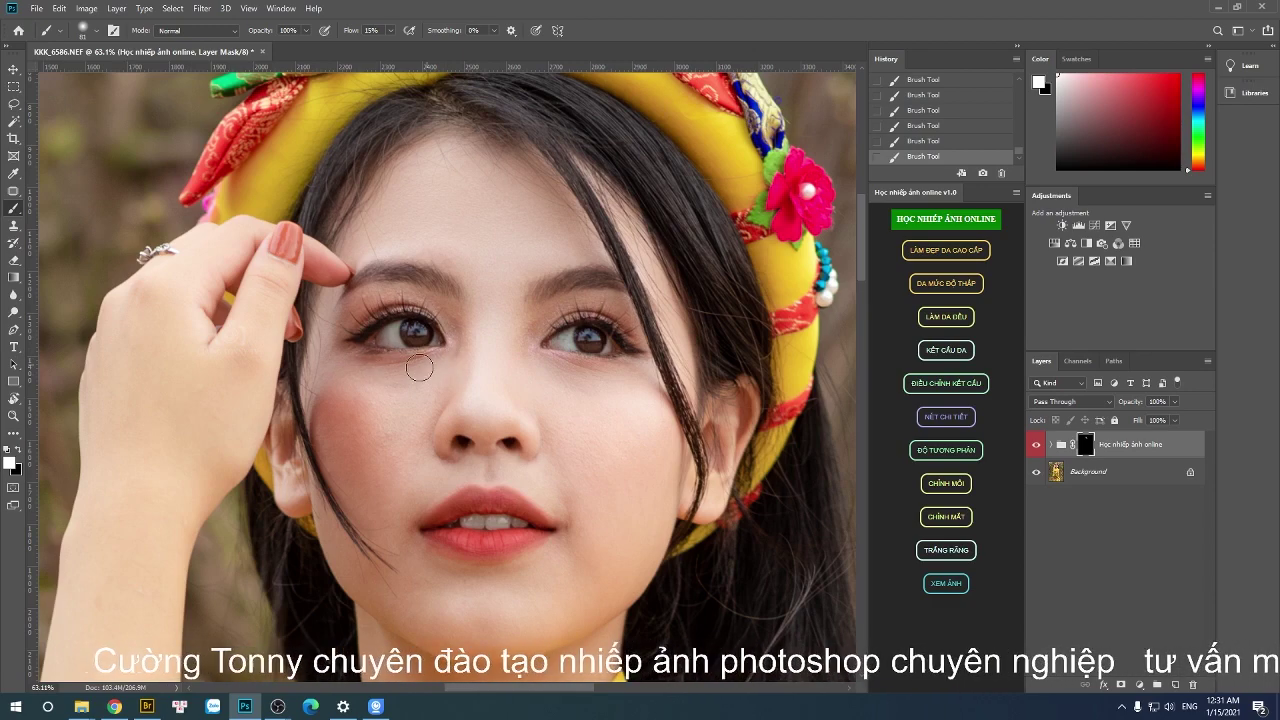
mouse_move(357, 394)
mouse_down()
mouse_move(391, 431)
mouse_move(374, 371)
mouse_up()
mouse_move(471, 343)
mouse_down()
mouse_move(443, 366)
mouse_move(490, 335)
mouse_up()
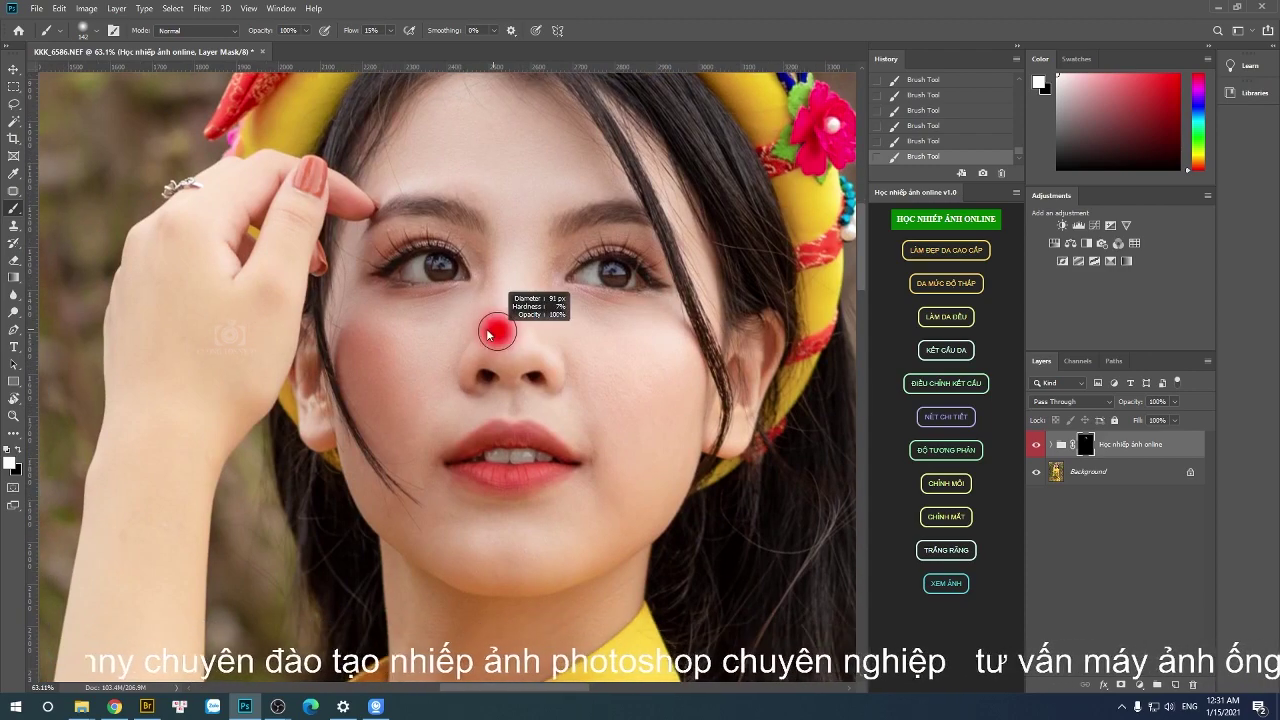
drag(579, 375, 571, 343)
drag(614, 391, 589, 424)
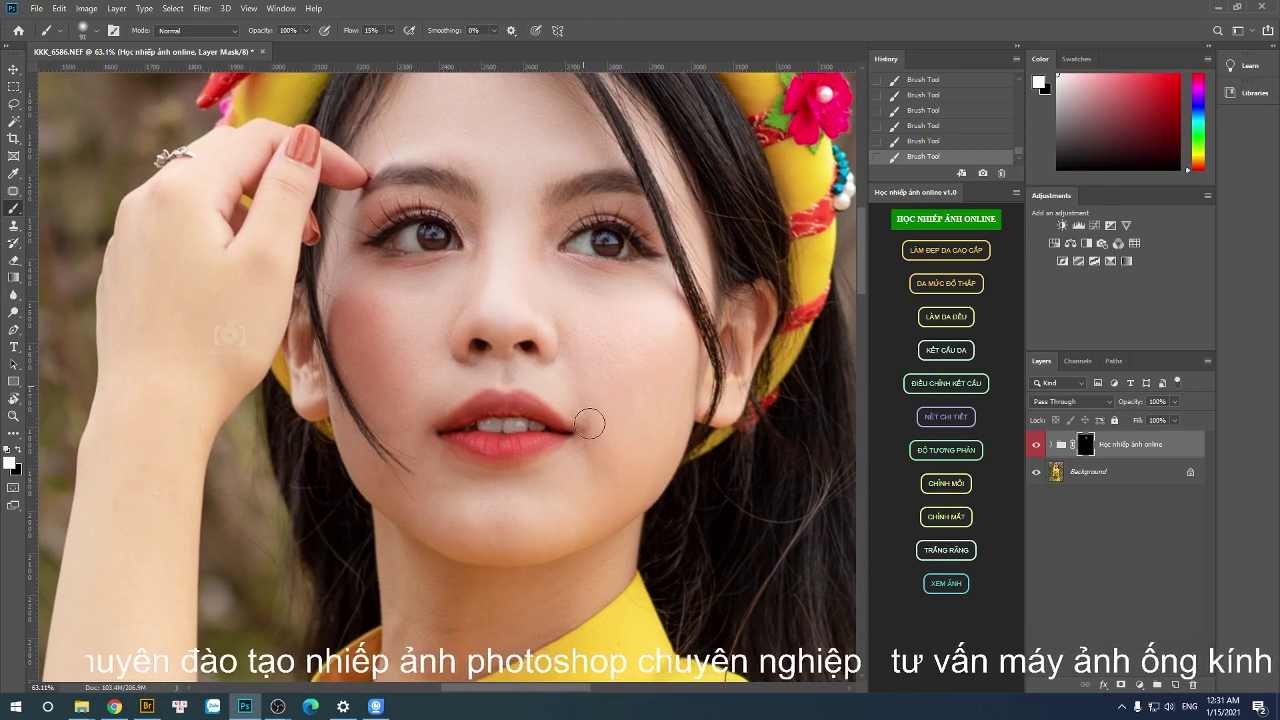
Continue brushing brightening over the cheeks and chin with brush sizes of about 94–123.
mouse_move(575, 489)
mouse_down()
mouse_move(626, 320)
mouse_move(599, 345)
mouse_up()
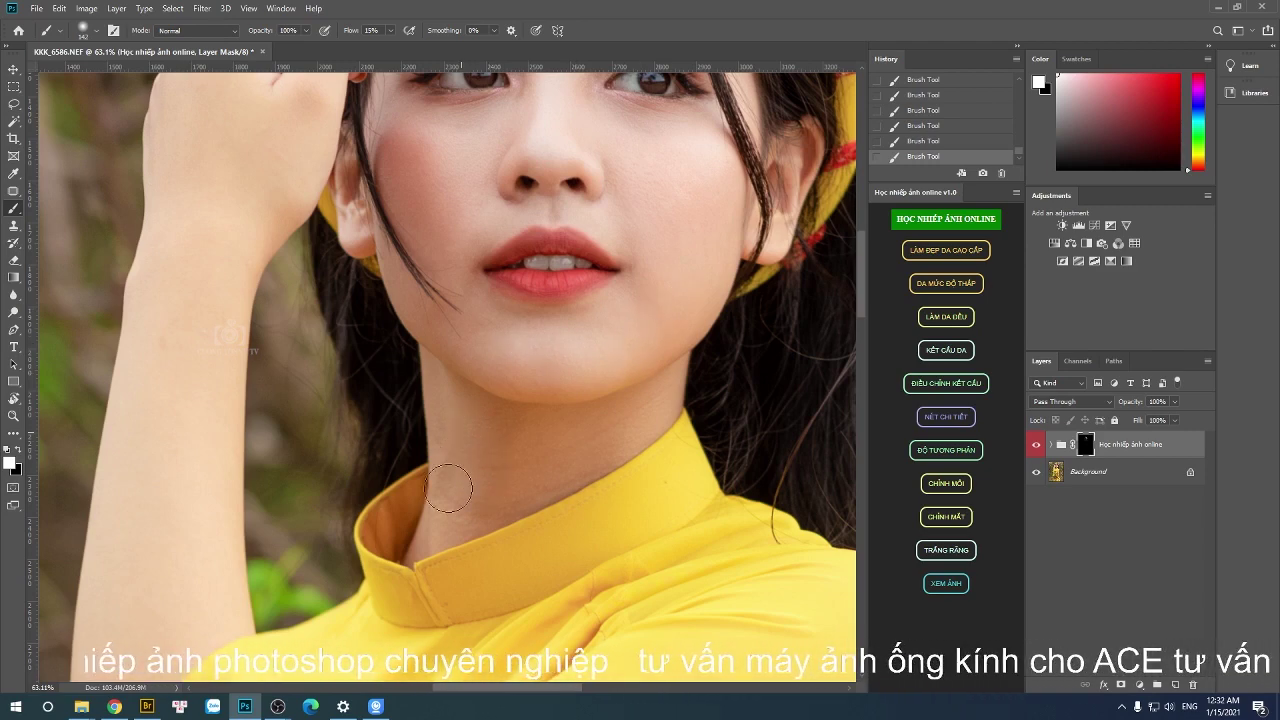
mouse_move(628, 410)
mouse_down()
mouse_move(590, 431)
mouse_move(640, 431)
mouse_up()
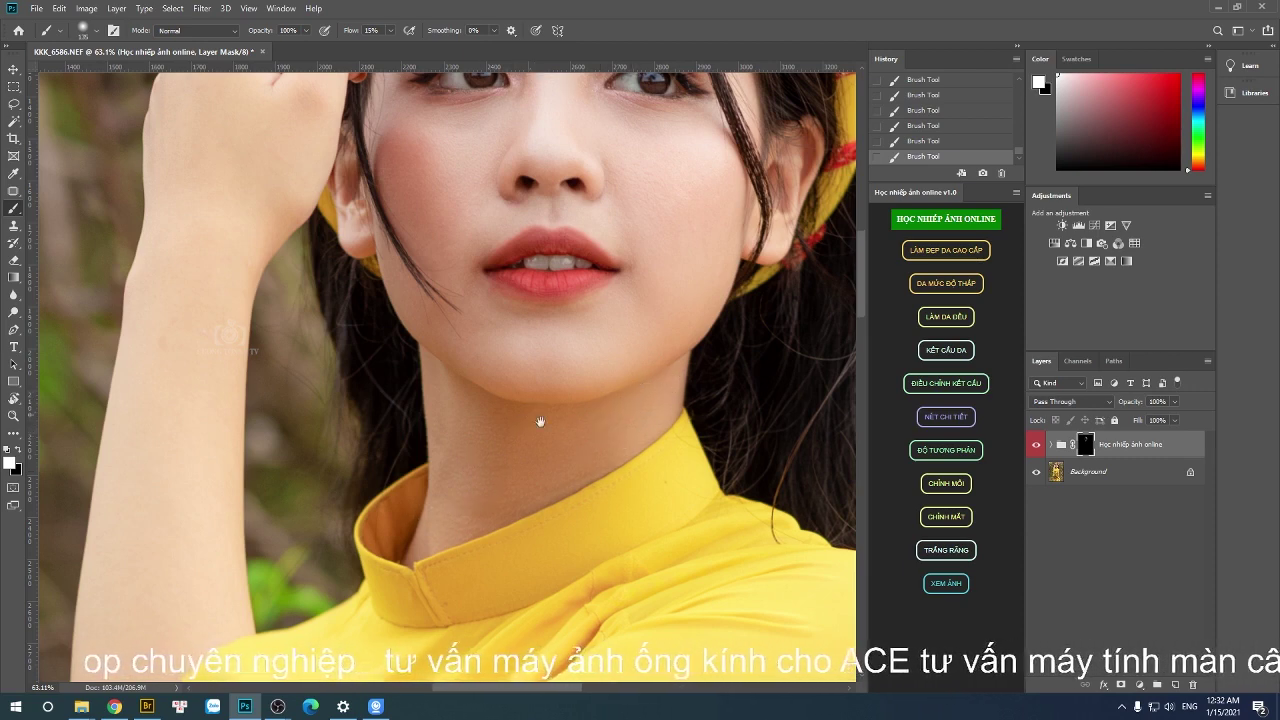
drag(540, 421, 540, 528)
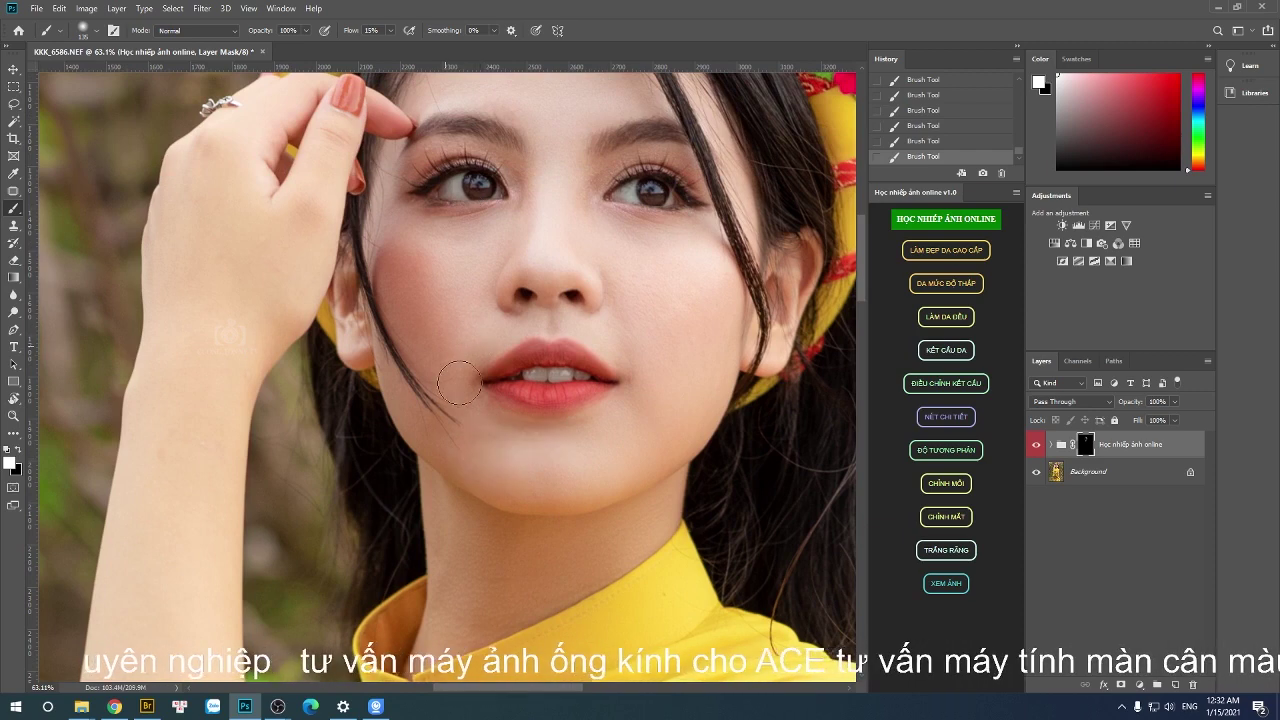
drag(445, 410, 410, 410)
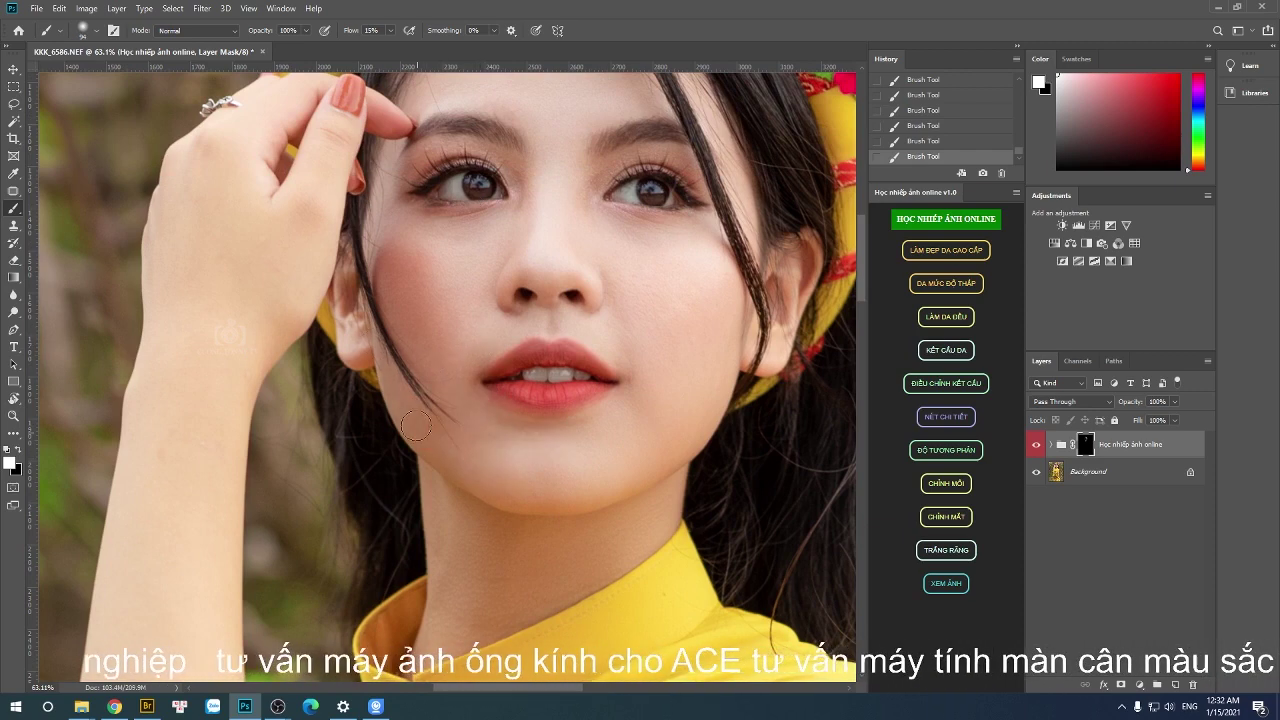
drag(535, 460, 485, 500)
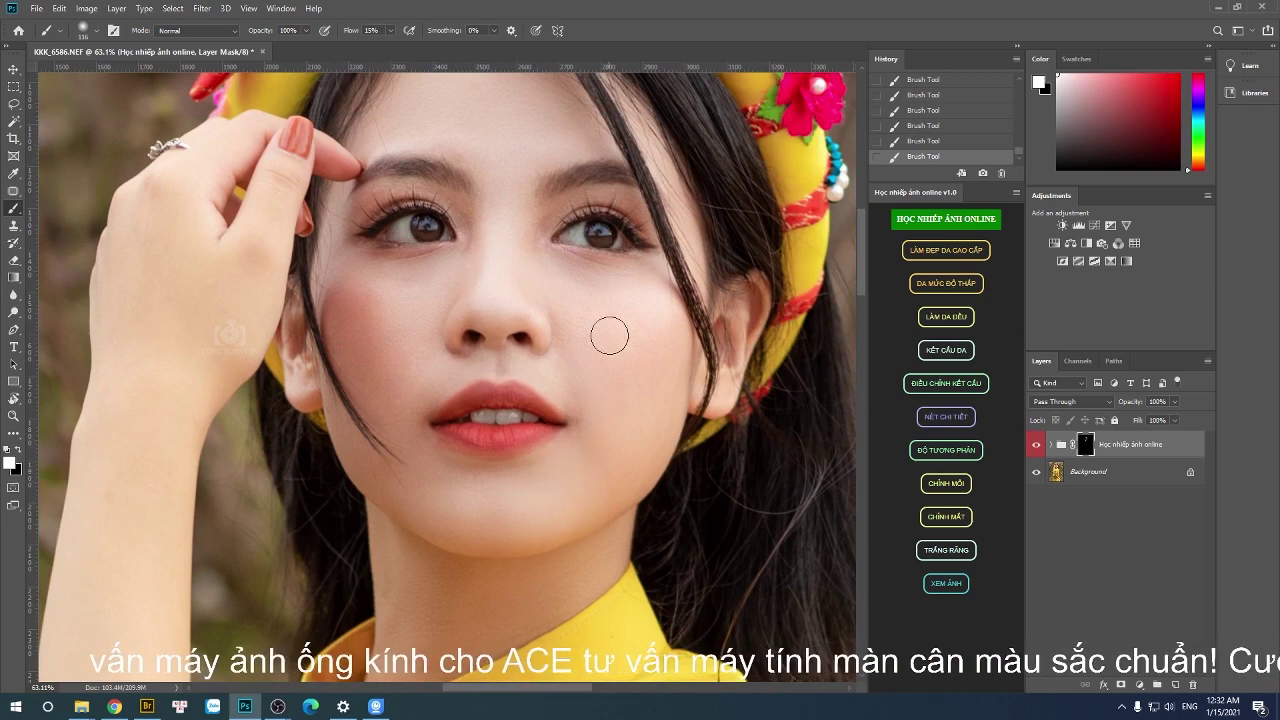
drag(622, 380, 566, 285)
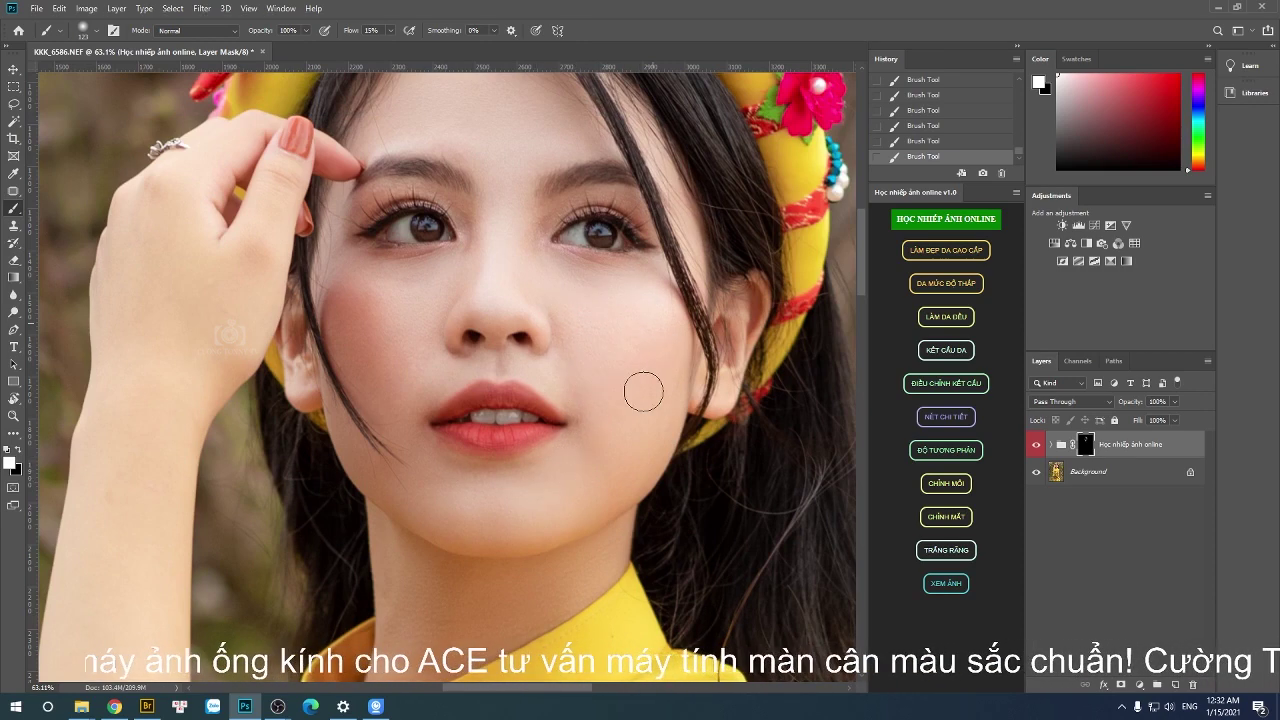
drag(634, 391, 633, 490)
Refine the brightening near the cheek edge, then view the face, arm and yellow collar.
scroll(600, 514, down, 1)
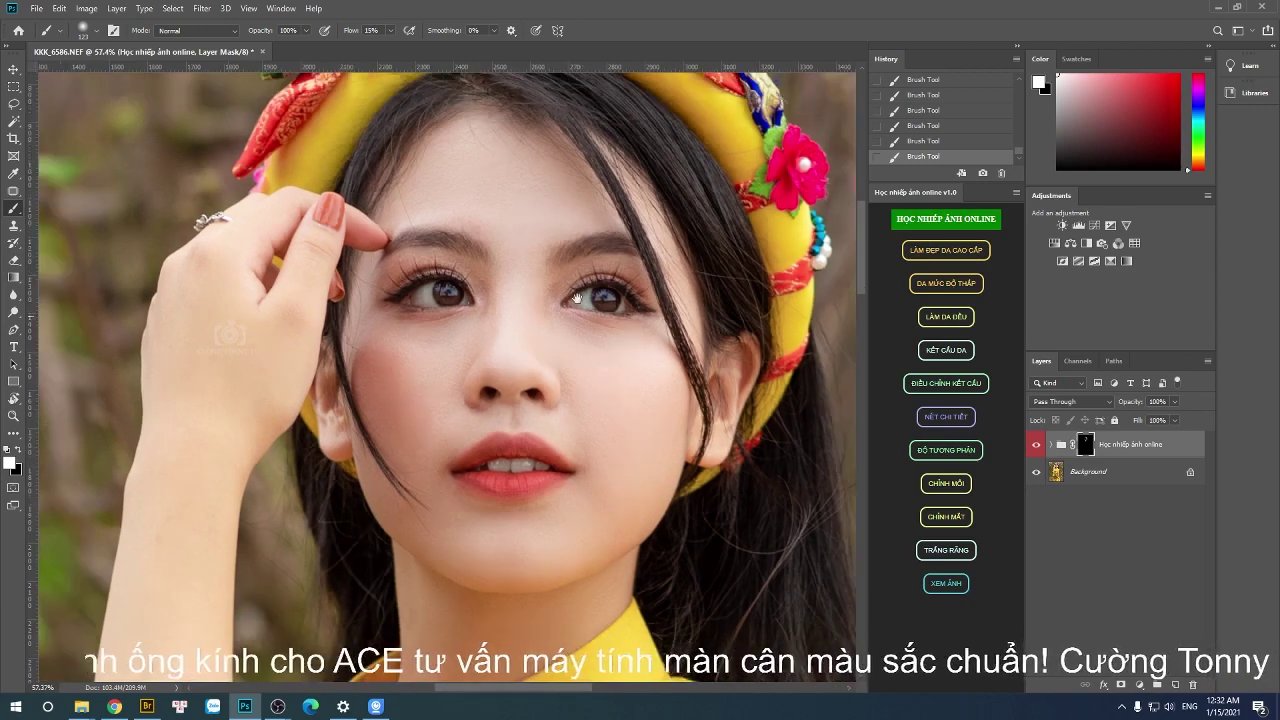
scroll(560, 420, up, 2)
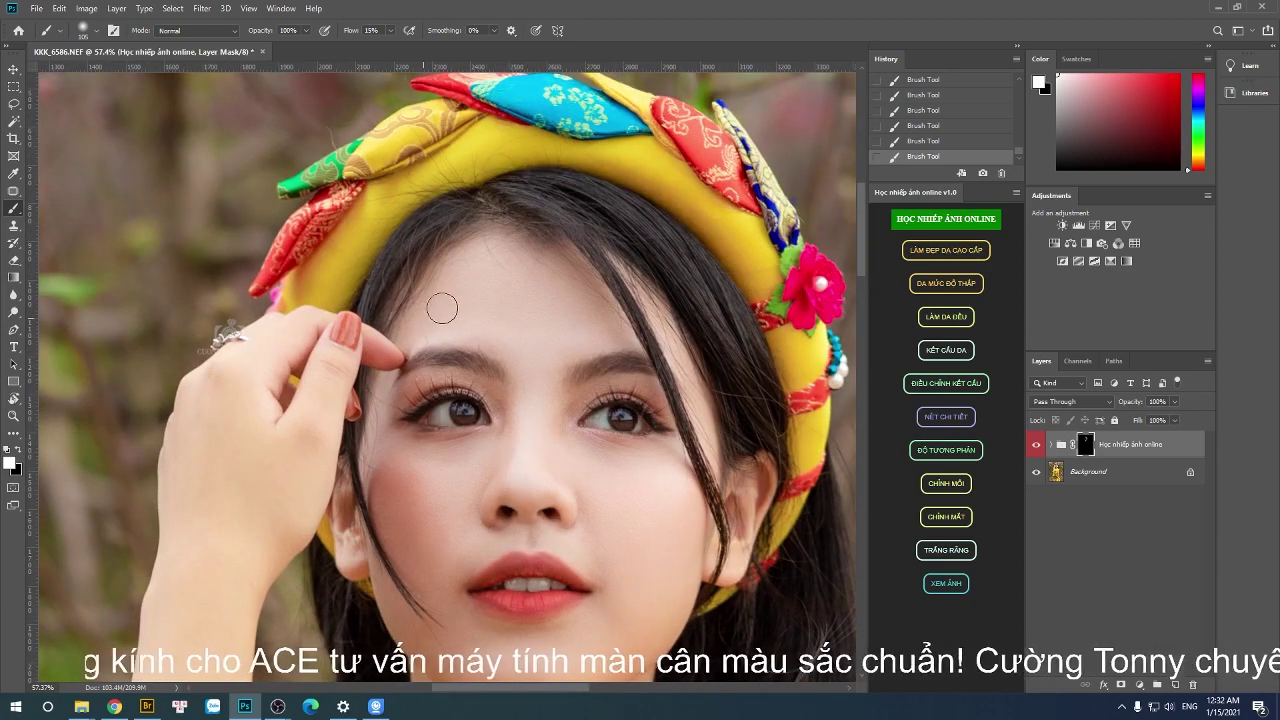
mouse_move(500, 280)
mouse_down()
mouse_move(525, 275)
mouse_move(560, 305)
mouse_up()
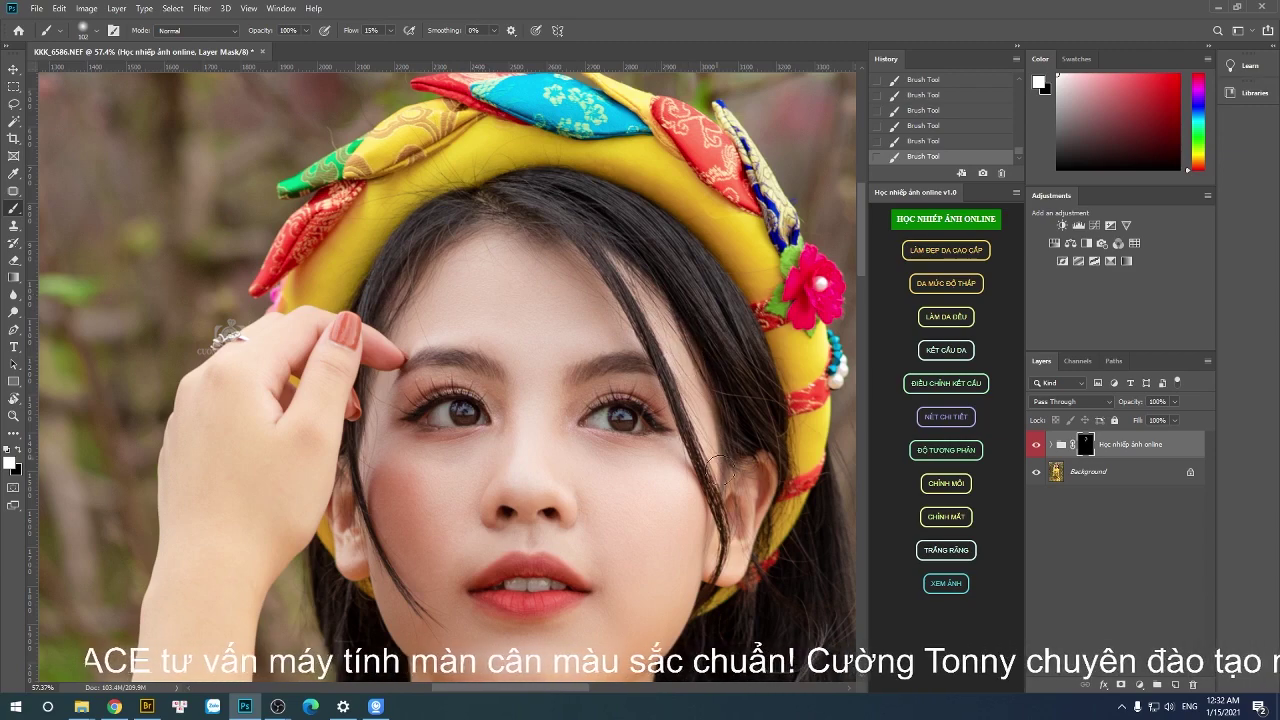
scroll(700, 380, down, 1)
mouse_move(737, 405)
mouse_down()
mouse_move(712, 405)
mouse_move(730, 410)
mouse_up()
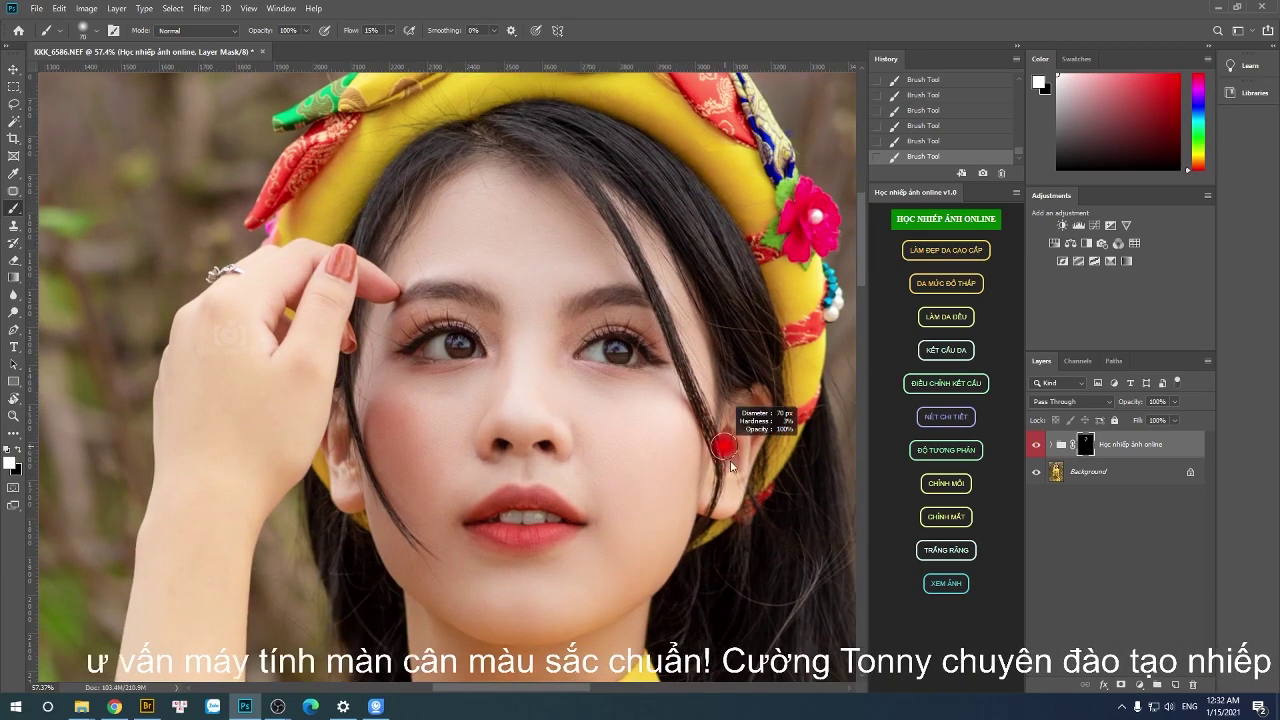
scroll(587, 357, up, 4)
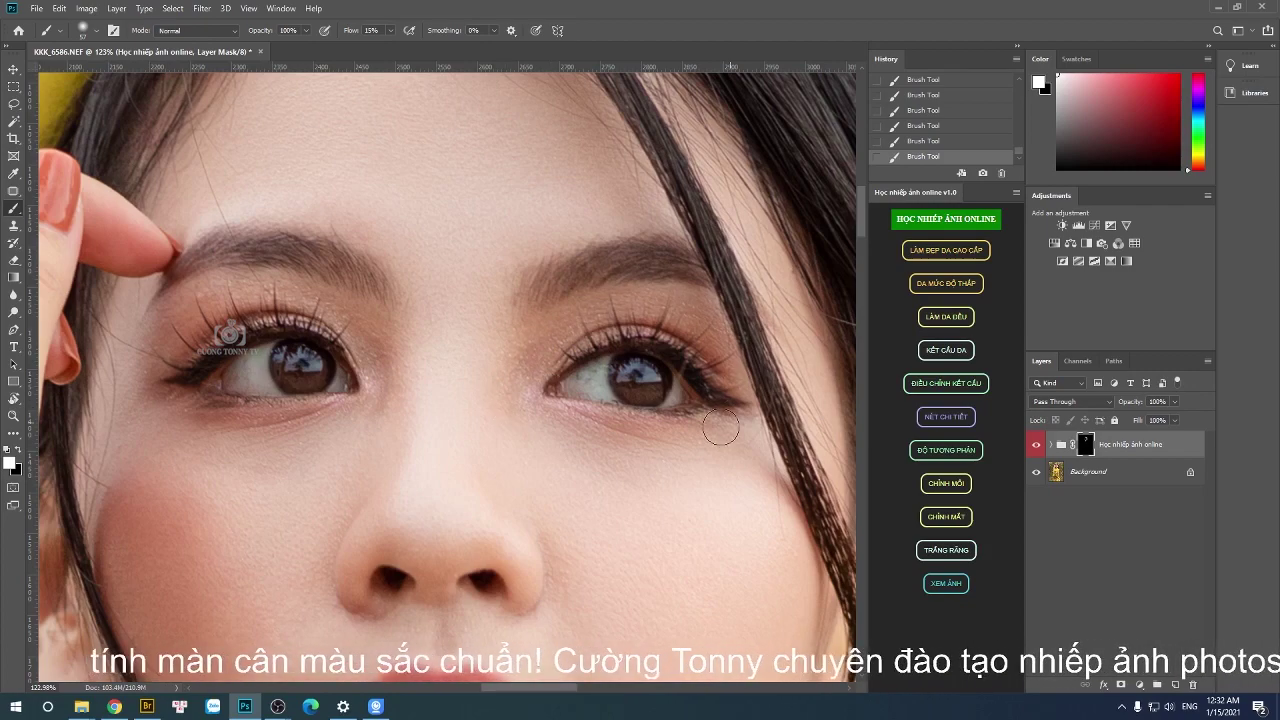
scroll(559, 431, down, 1)
scroll(449, 420, down, 3)
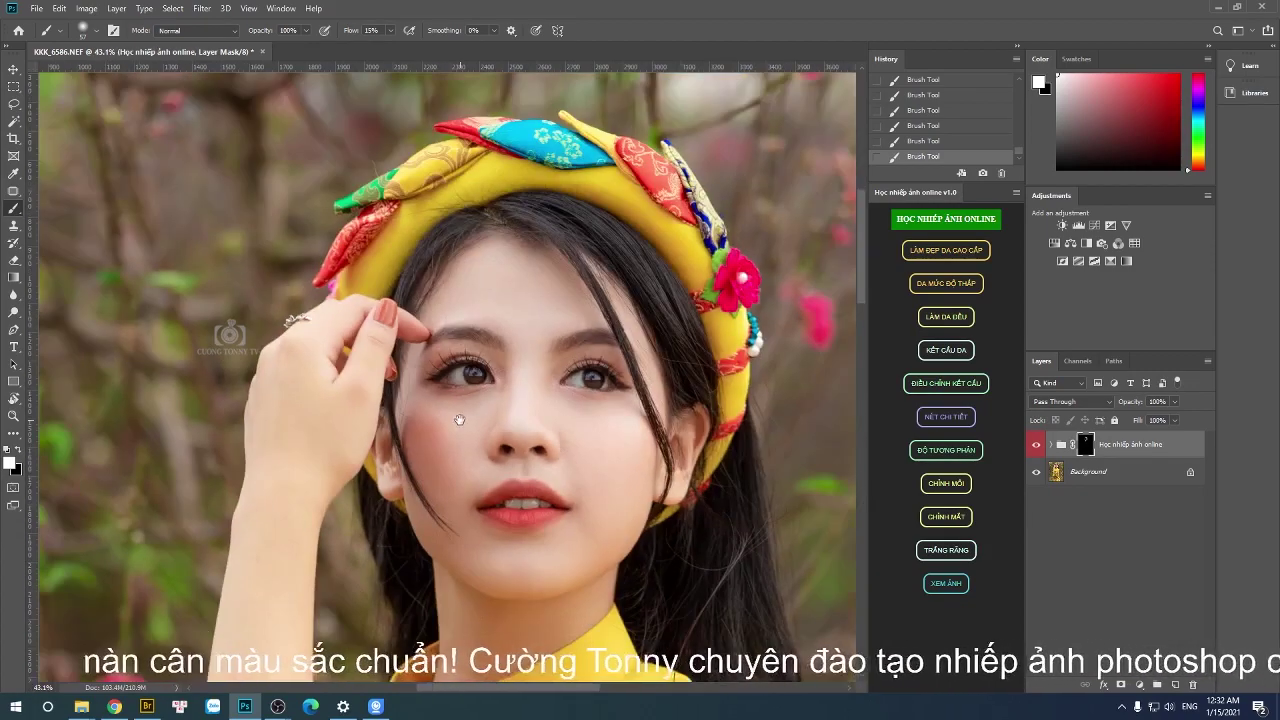
mouse_move(365, 424)
mouse_down()
mouse_move(439, 240)
mouse_move(390, 312)
mouse_up()
drag(390, 370, 390, 297)
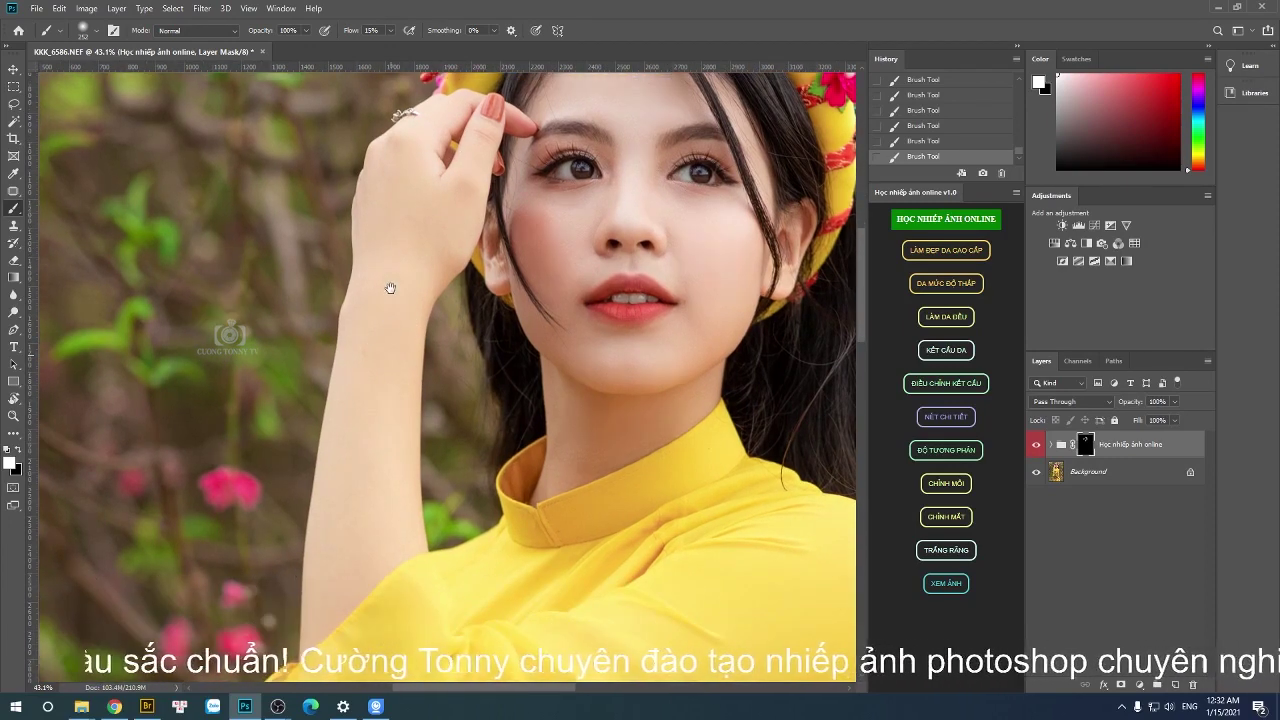
Undo a first merge, toggle the retouch group to compare, then merge into Background.
key(ctrl+shift+e)
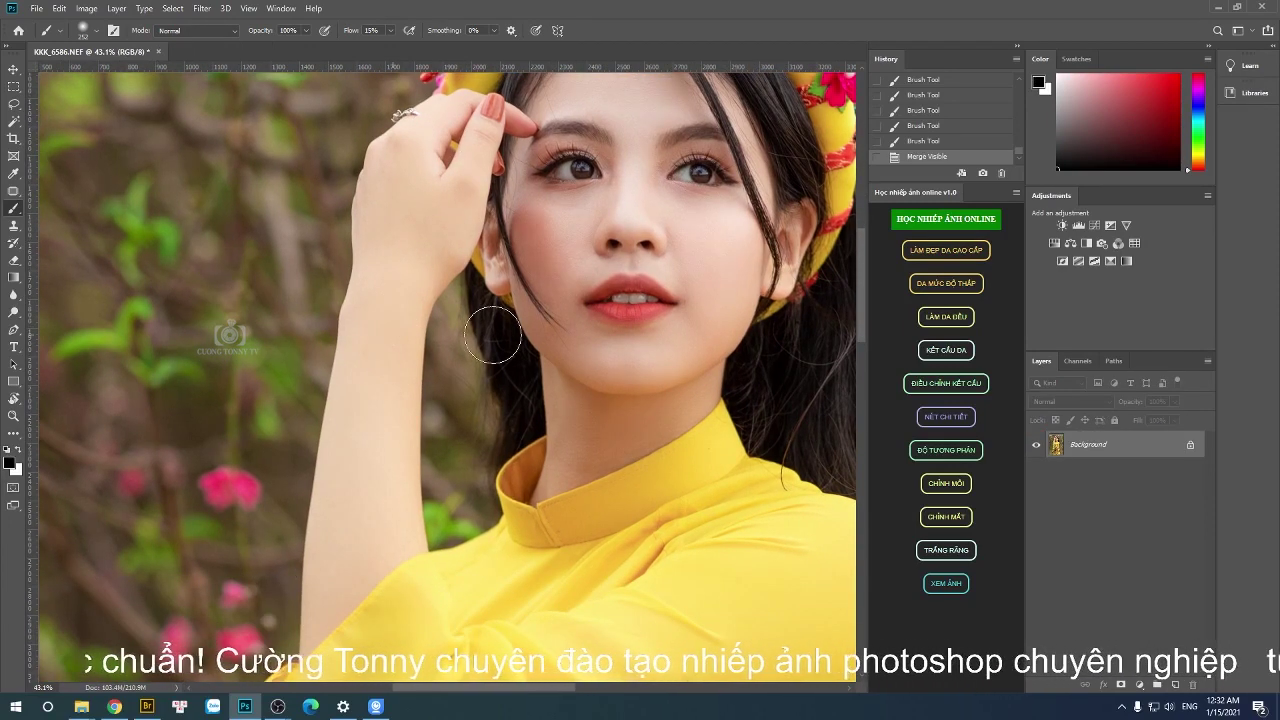
scroll(745, 404, down, 1)
key(ctrl+z)
click(1037, 446)
click(1037, 446)
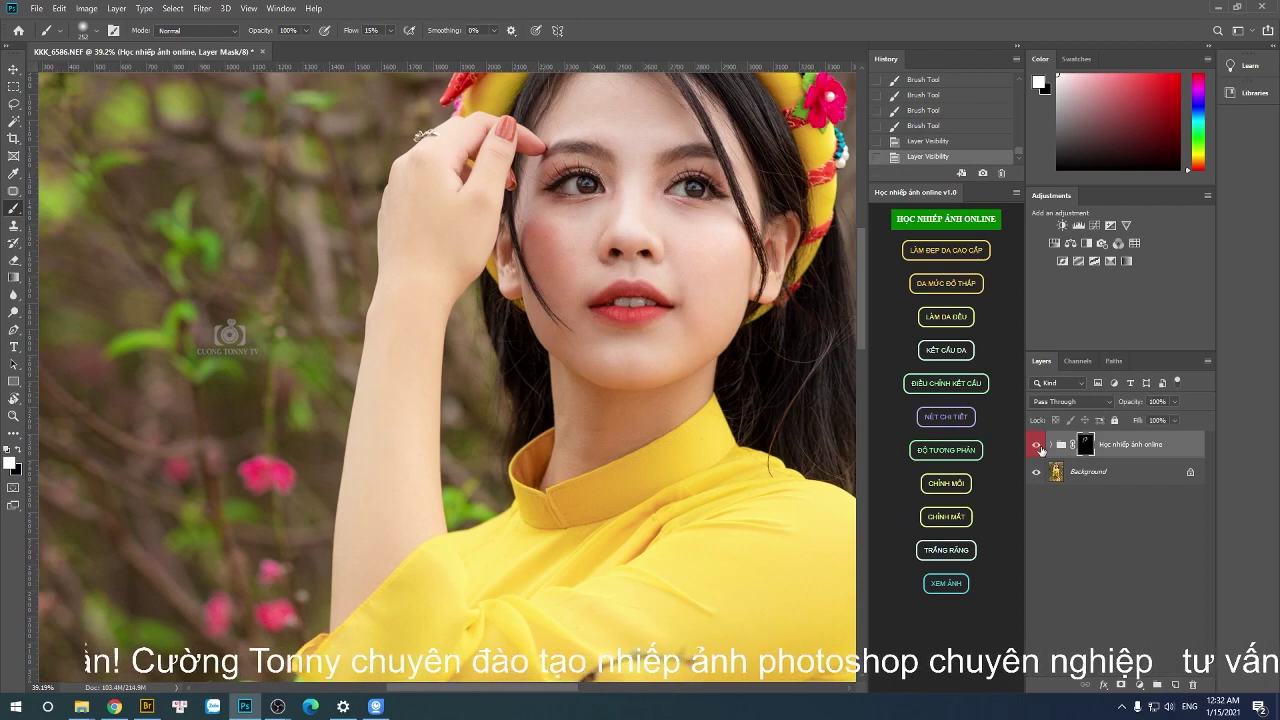
click(1037, 446)
click(1037, 446)
click(1037, 446)
click(1037, 446)
click(1037, 446)
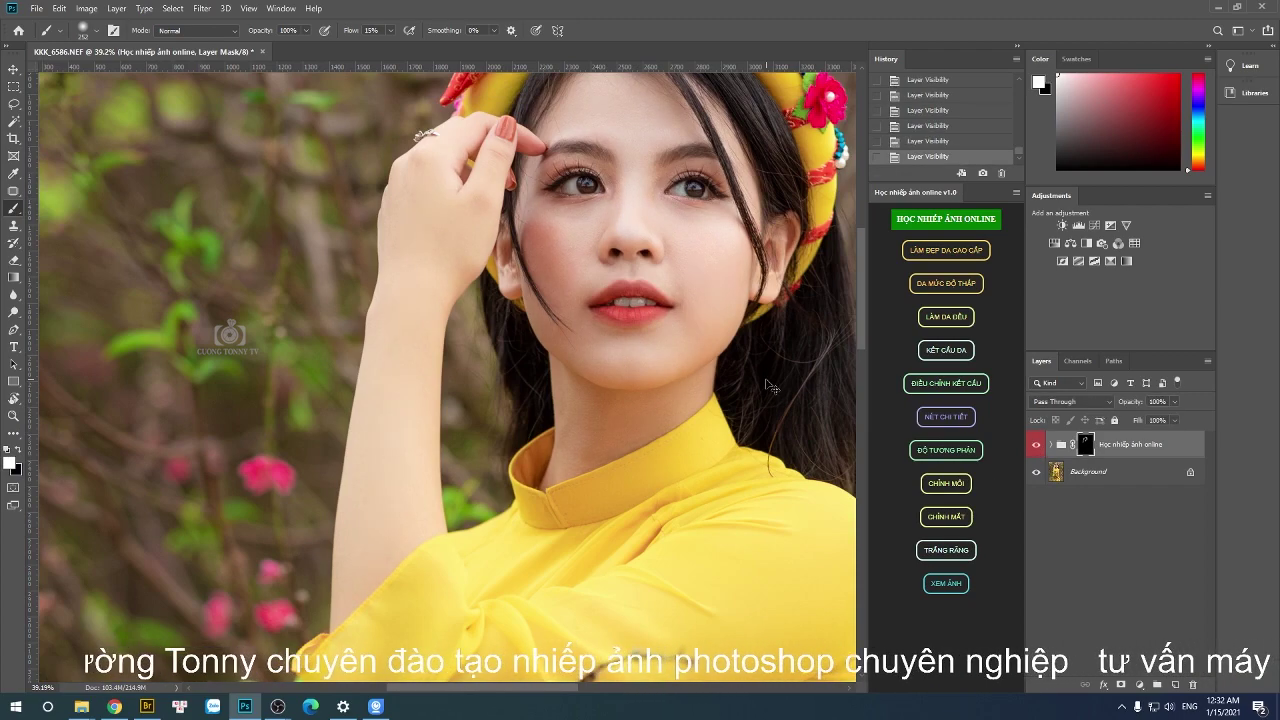
key(ctrl+shift+e)
scroll(643, 338, down, 3)
scroll(509, 322, up, 2)
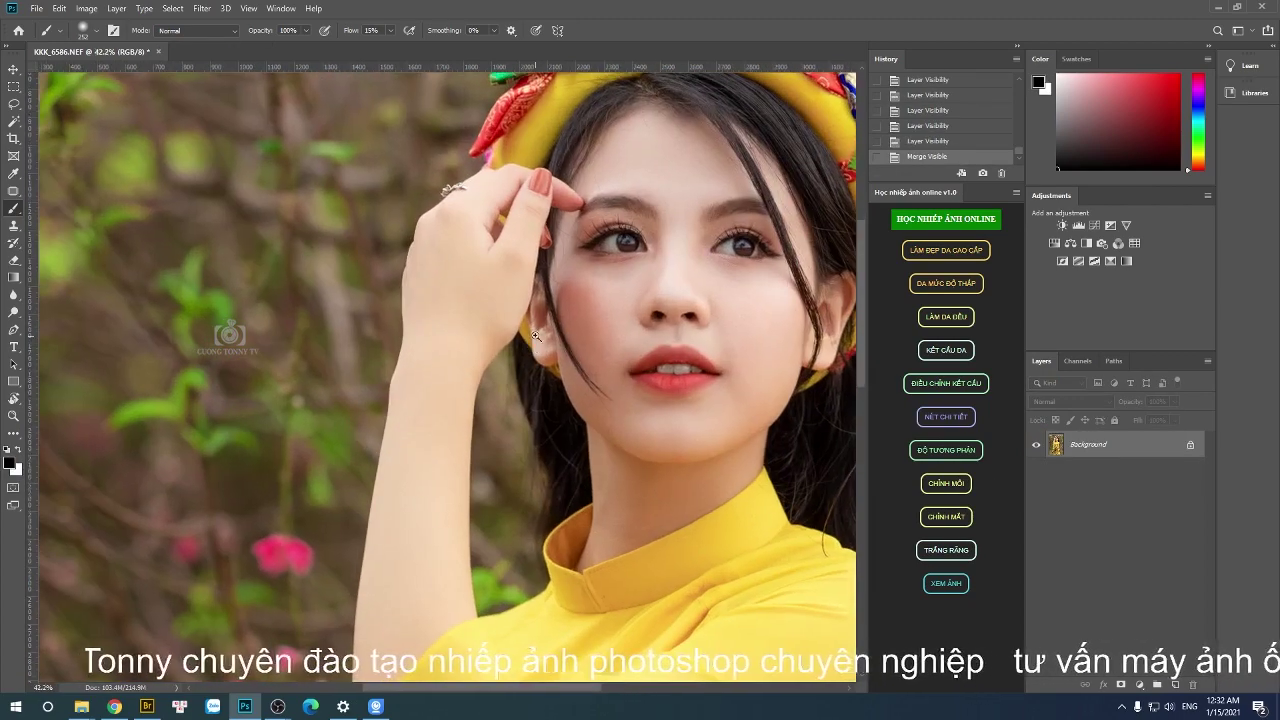
Add a Selective Color layer that reduces yellow within the Yellows range.
click(1139, 686)
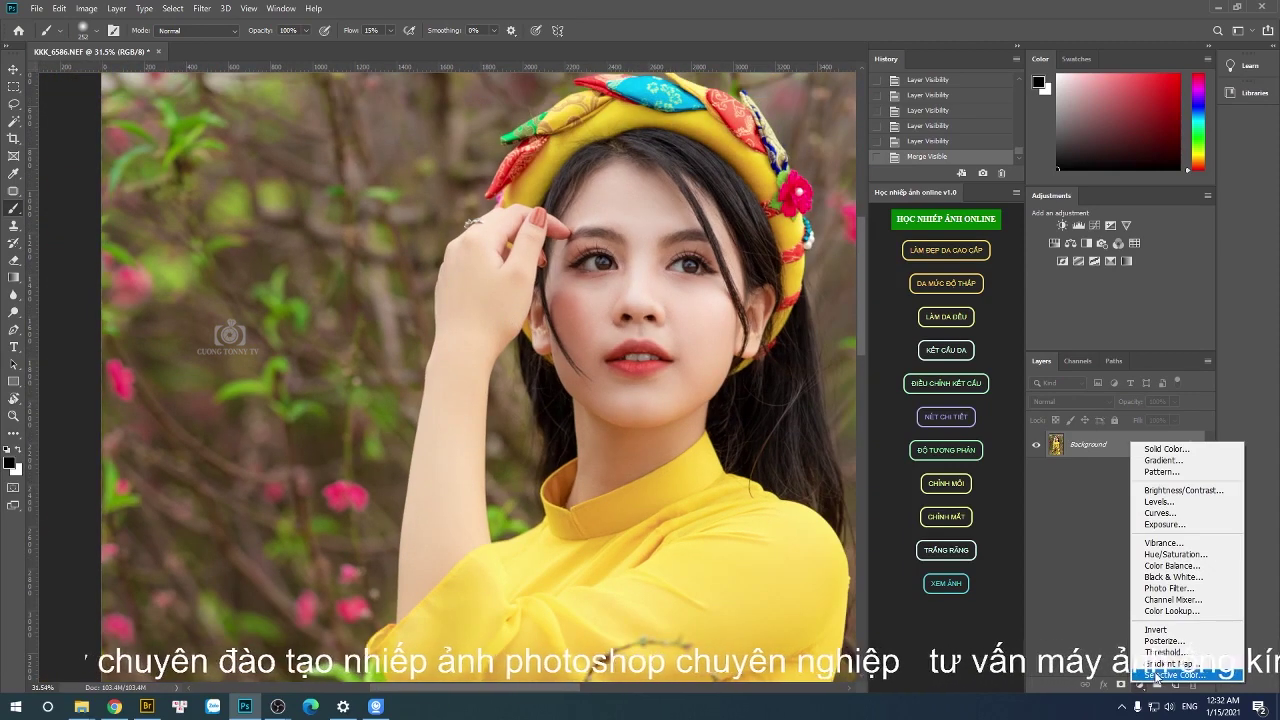
click(1170, 675)
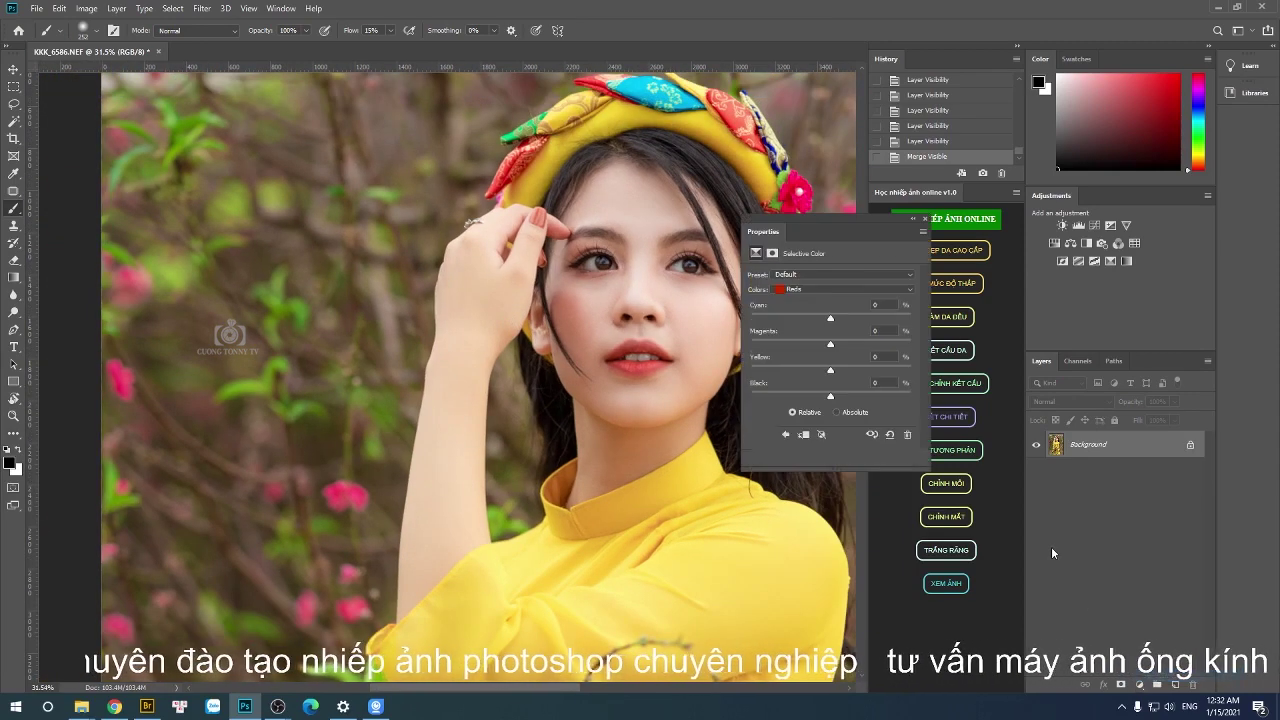
click(812, 293)
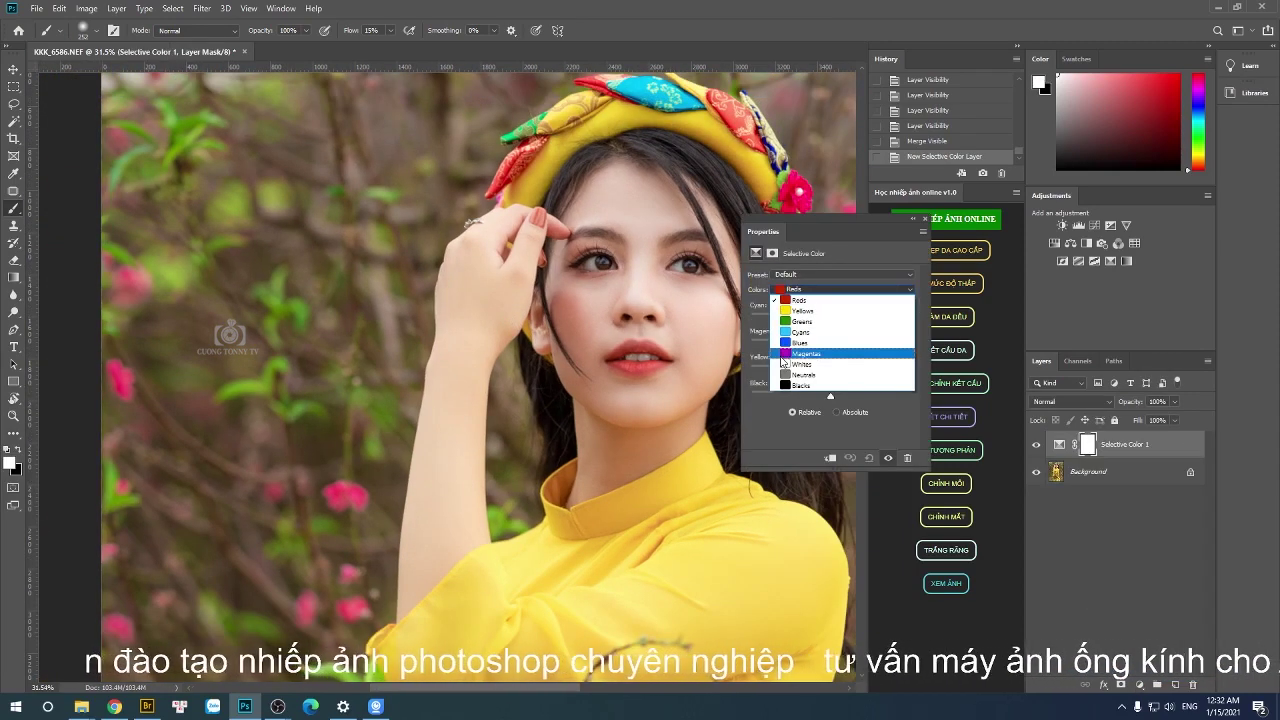
click(811, 311)
drag(819, 368, 810, 371)
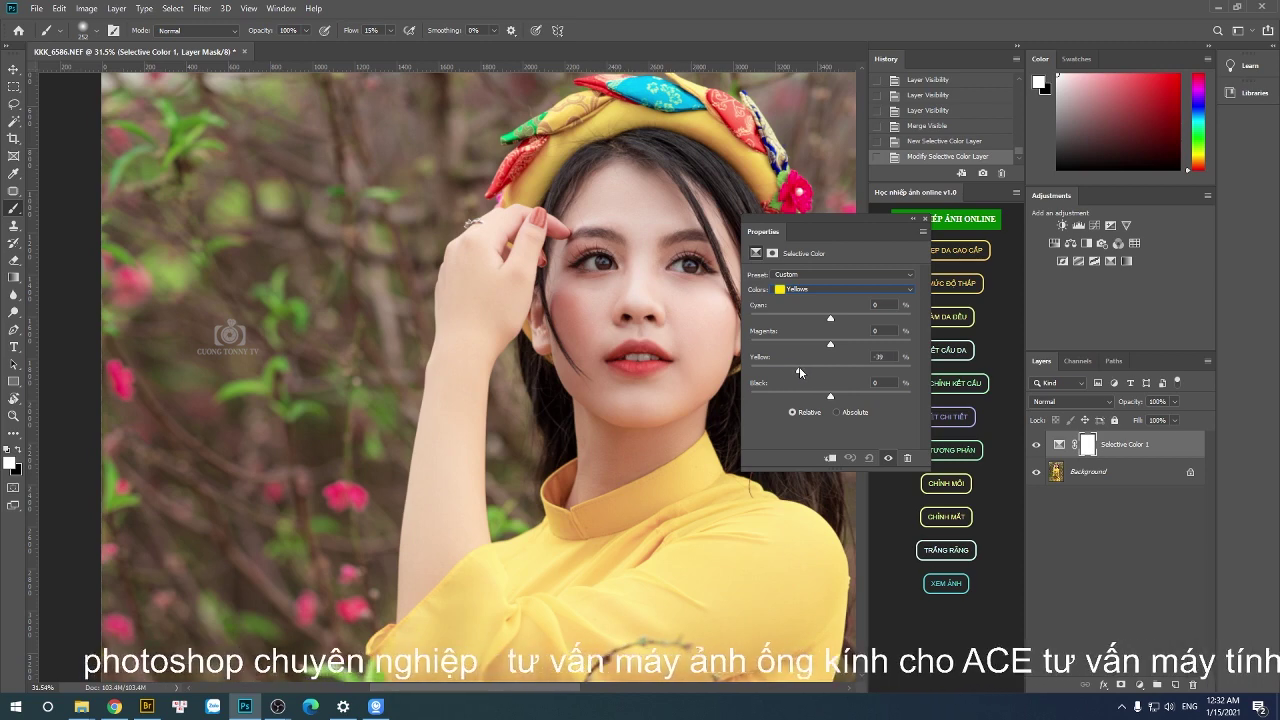
click(925, 217)
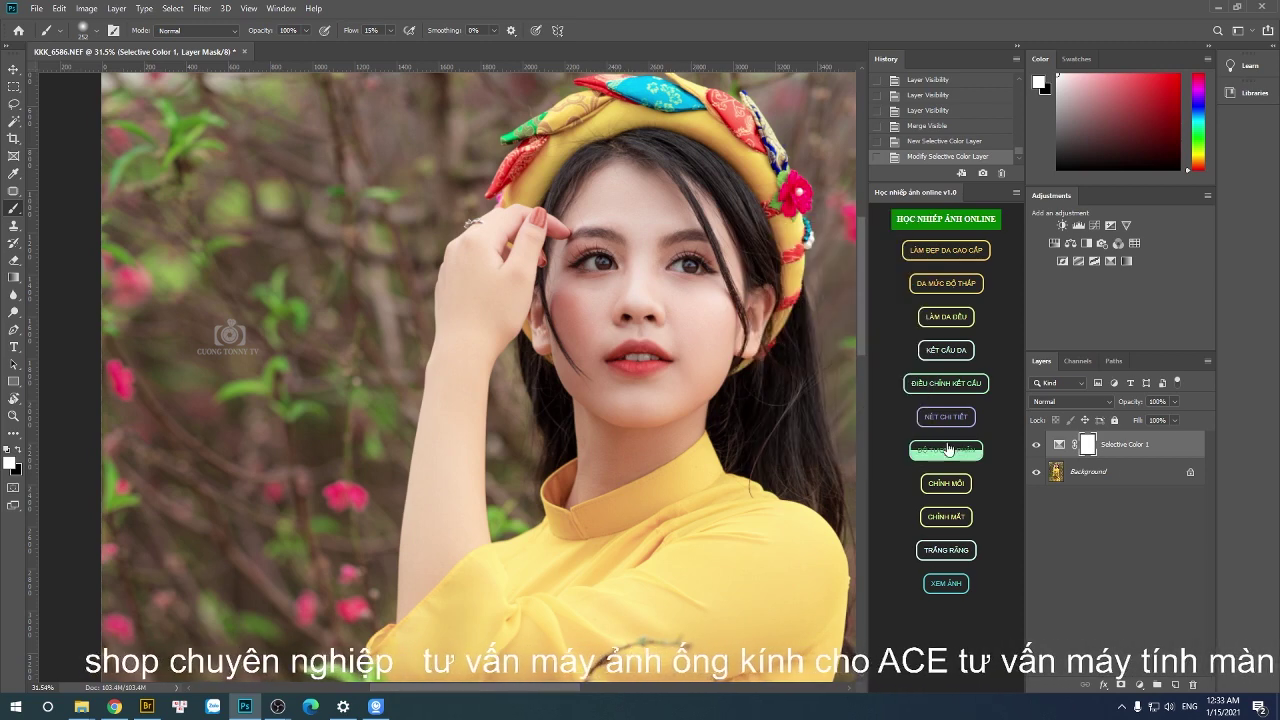
Invert its mask, paint the yellow reduction over the hand and arm, and merge visible layers.
key(ctrl+i)
drag(510, 330, 512, 230)
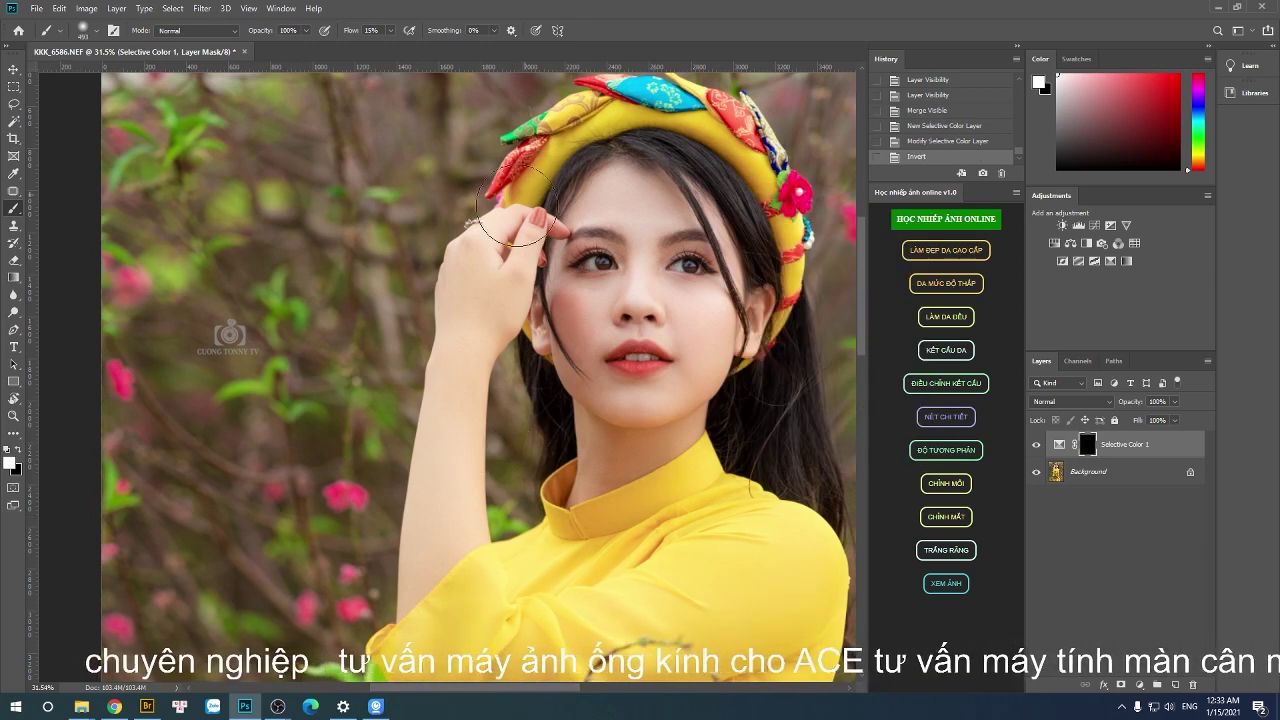
mouse_move(486, 290)
mouse_down()
mouse_move(492, 245)
mouse_move(443, 529)
mouse_move(400, 586)
mouse_move(463, 371)
mouse_up()
drag(495, 251, 489, 309)
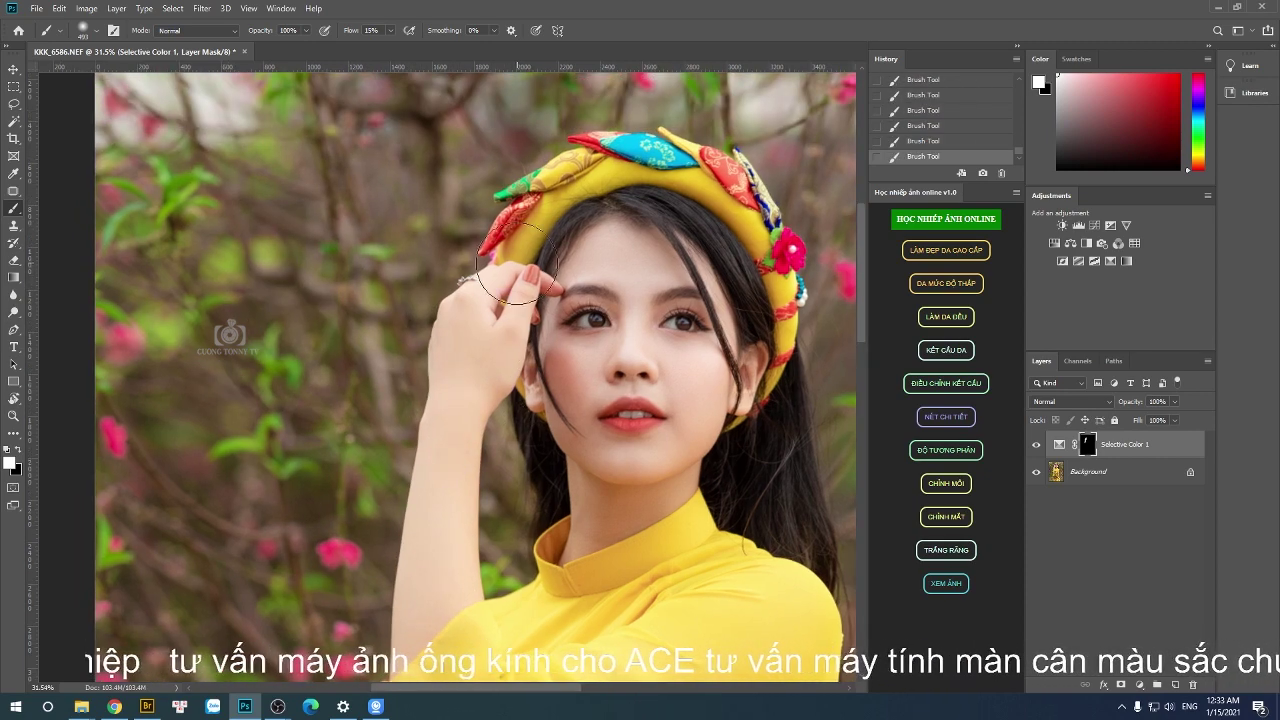
key(ctrl+shift+e)
Paint a Quick Mask over the hand using a 340 px brush.
scroll(558, 371, down, 2)
key(q)
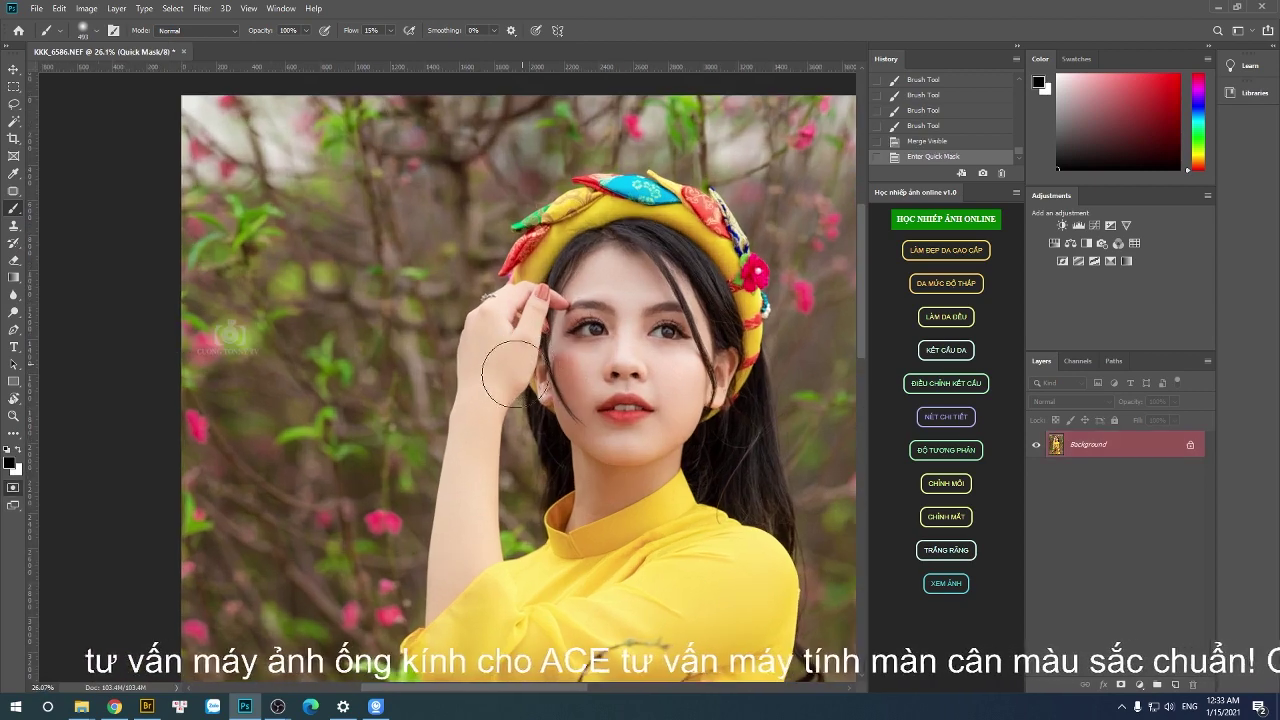
mouse_move(502, 388)
mouse_down()
mouse_move(480, 300)
mouse_move(470, 440)
mouse_up()
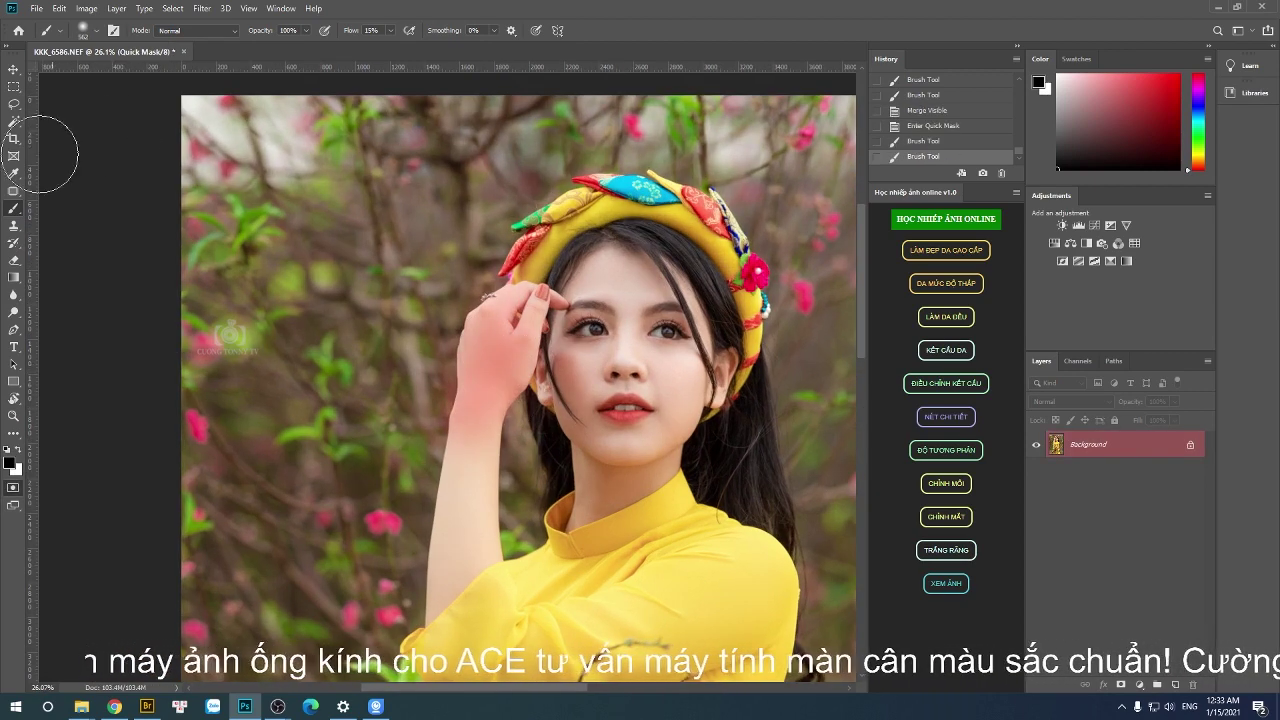
right_click(13, 212)
click(70, 208)
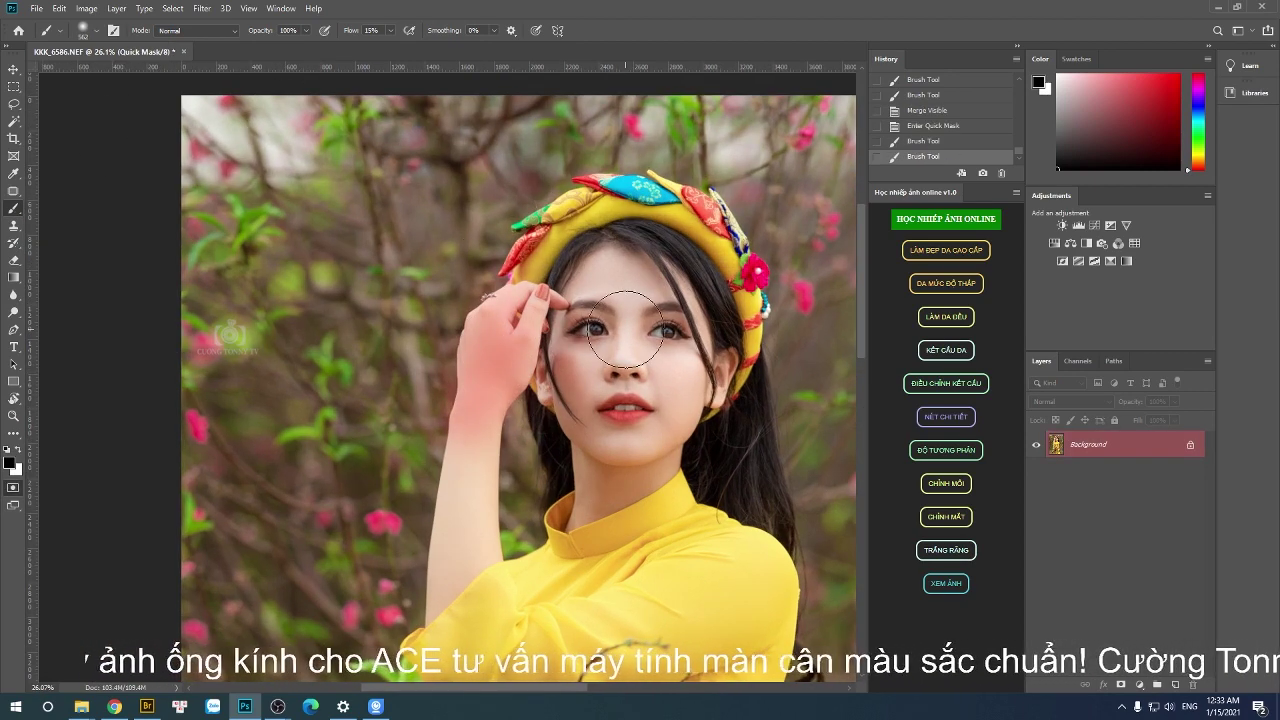
alt+right_click(490, 364)
drag(500, 360, 520, 300)
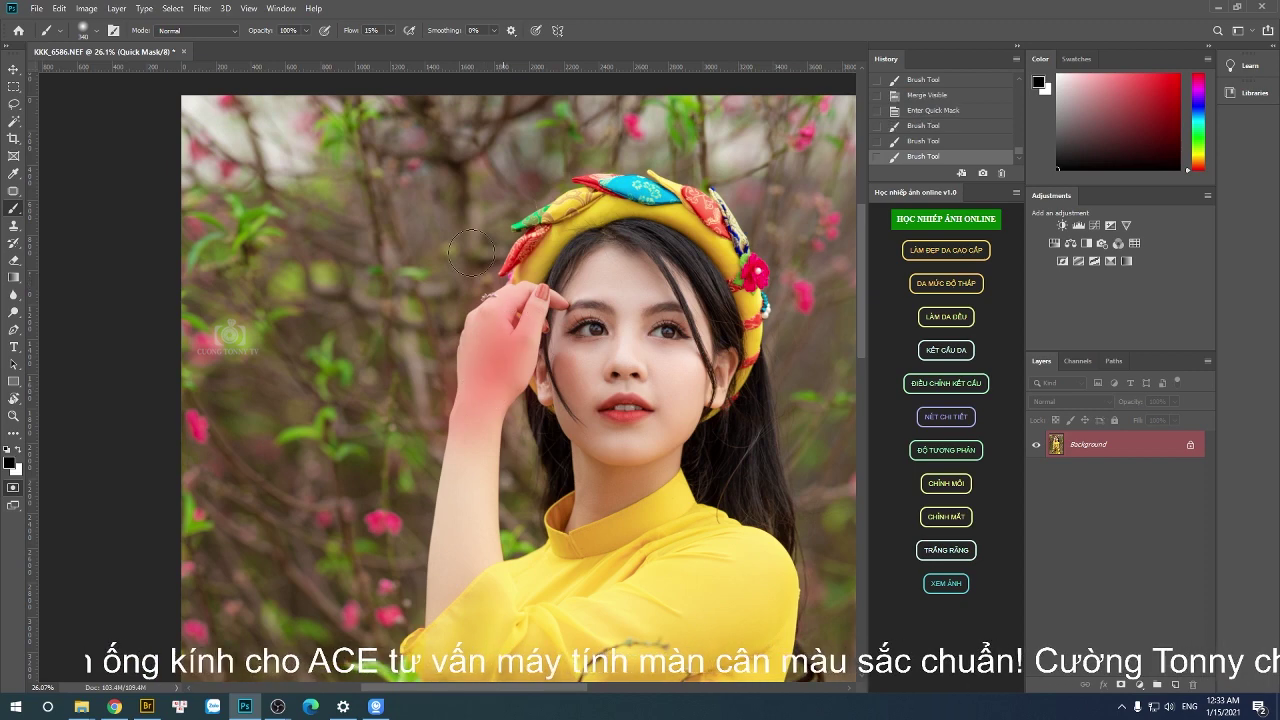
Extend the Quick Mask down the forearm, turn it into an arm selection, and open Color Balance.
click(391, 31)
mouse_move(518, 361)
mouse_down()
mouse_move(525, 300)
mouse_move(490, 300)
mouse_move(470, 380)
mouse_move(475, 434)
mouse_move(477, 402)
mouse_up()
mouse_move(505, 360)
mouse_down()
mouse_move(445, 535)
mouse_move(470, 520)
mouse_move(440, 560)
mouse_up()
key(q)
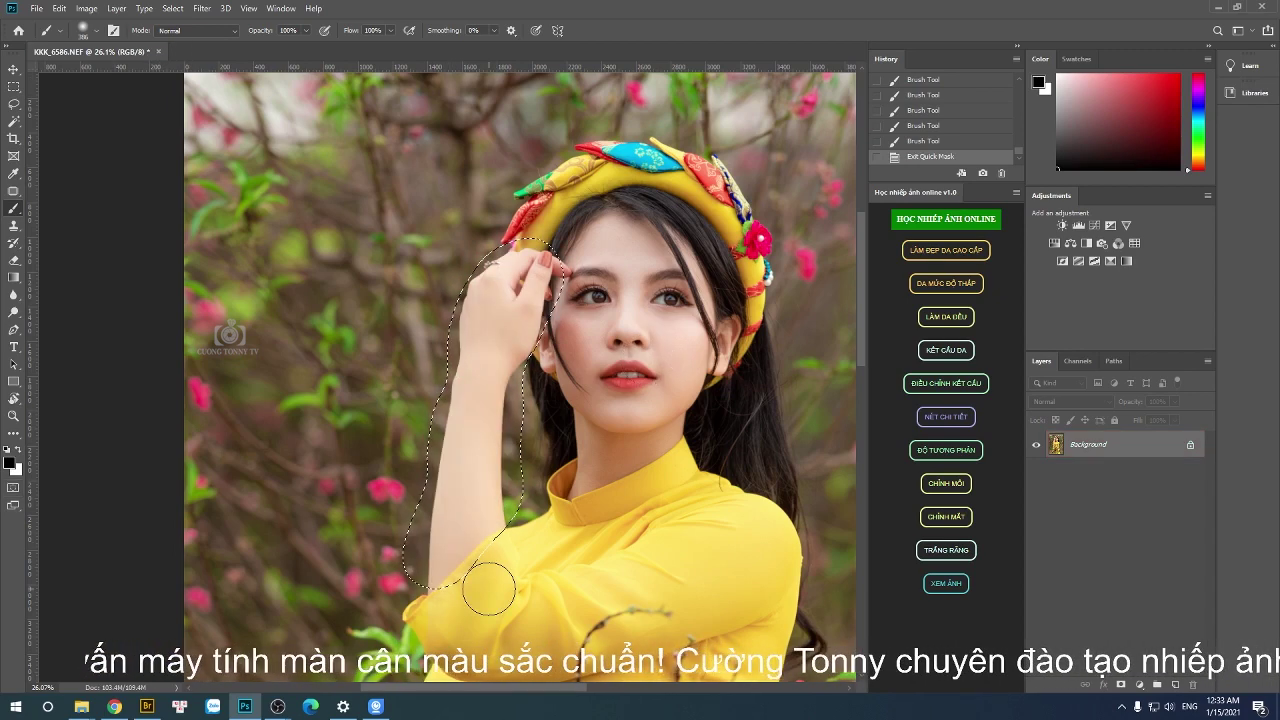
alt+scroll(513, 265, up, 2)
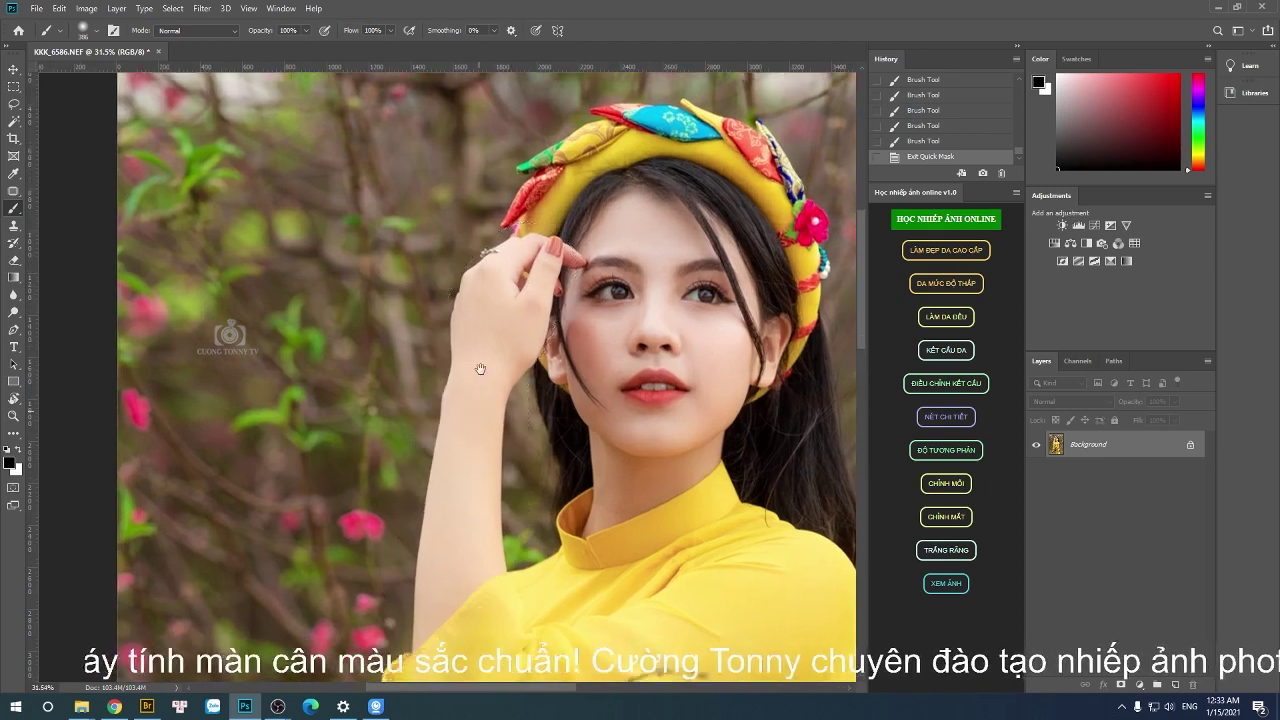
scroll(513, 265, down, 3)
key(ctrl+b)
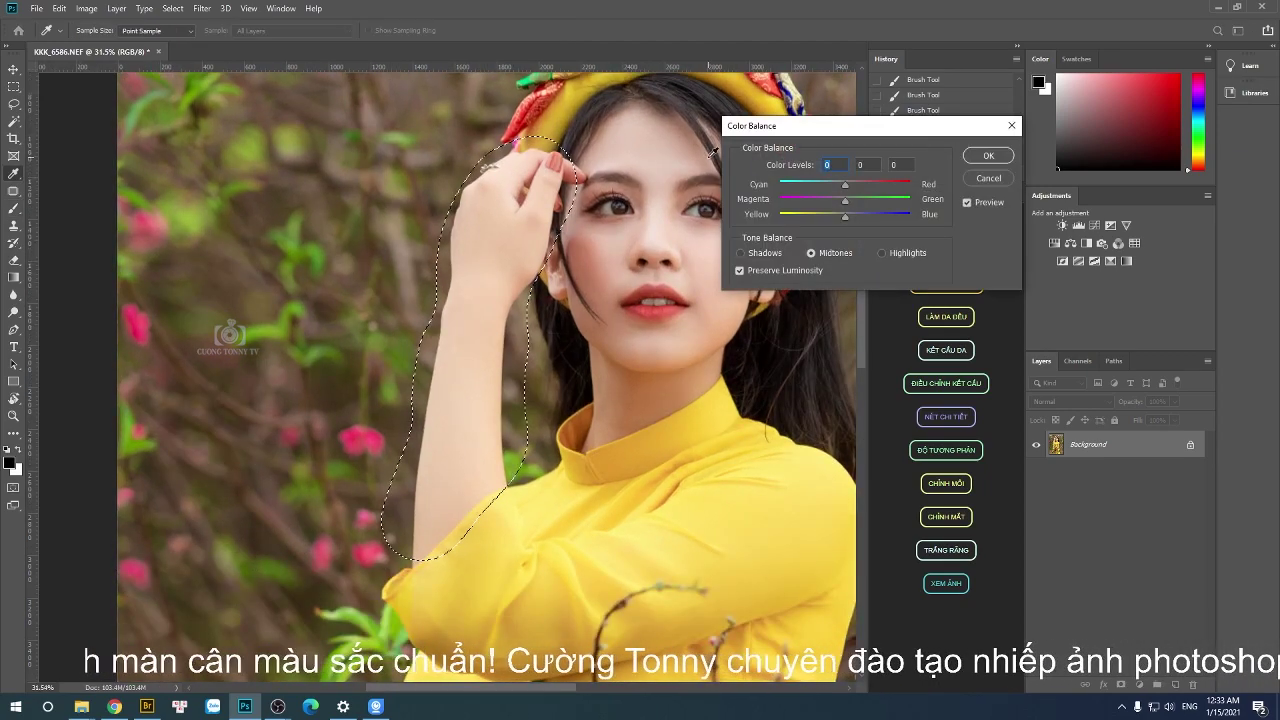
Apply a Color Balance shift of +4, -5, +5 to the selected arm.
drag(832, 128, 806, 151)
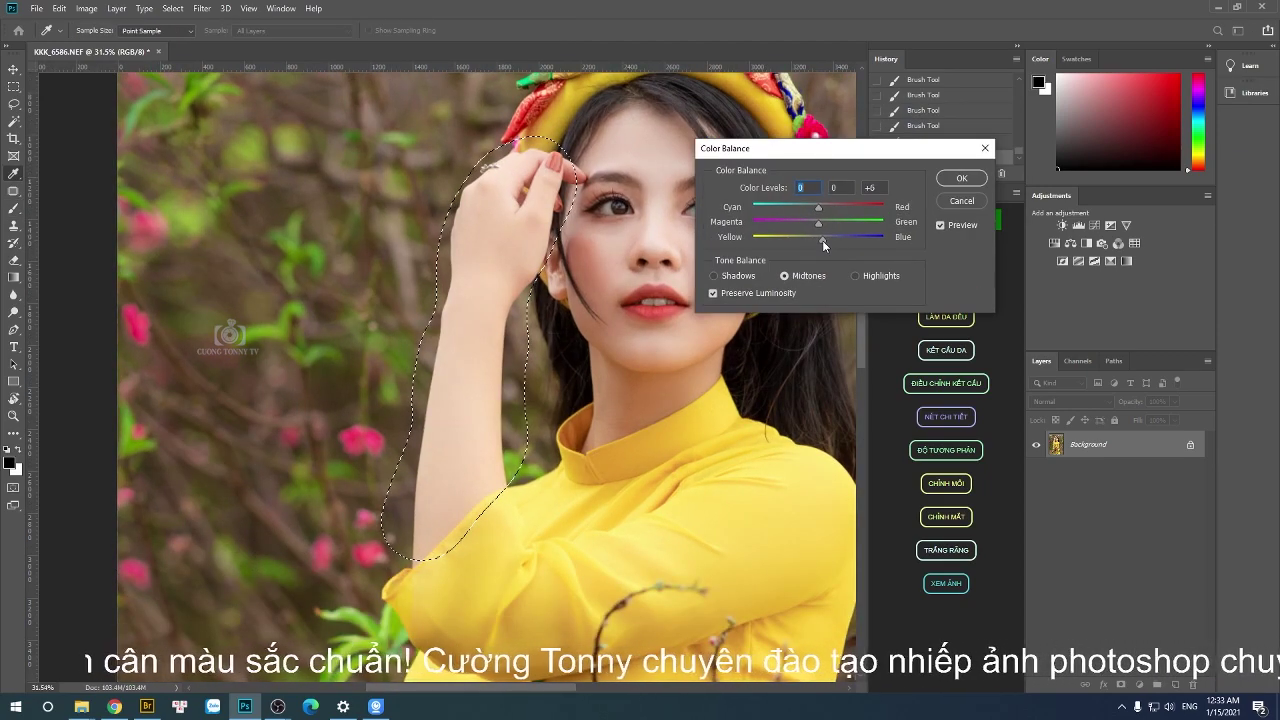
drag(821, 242, 826, 248)
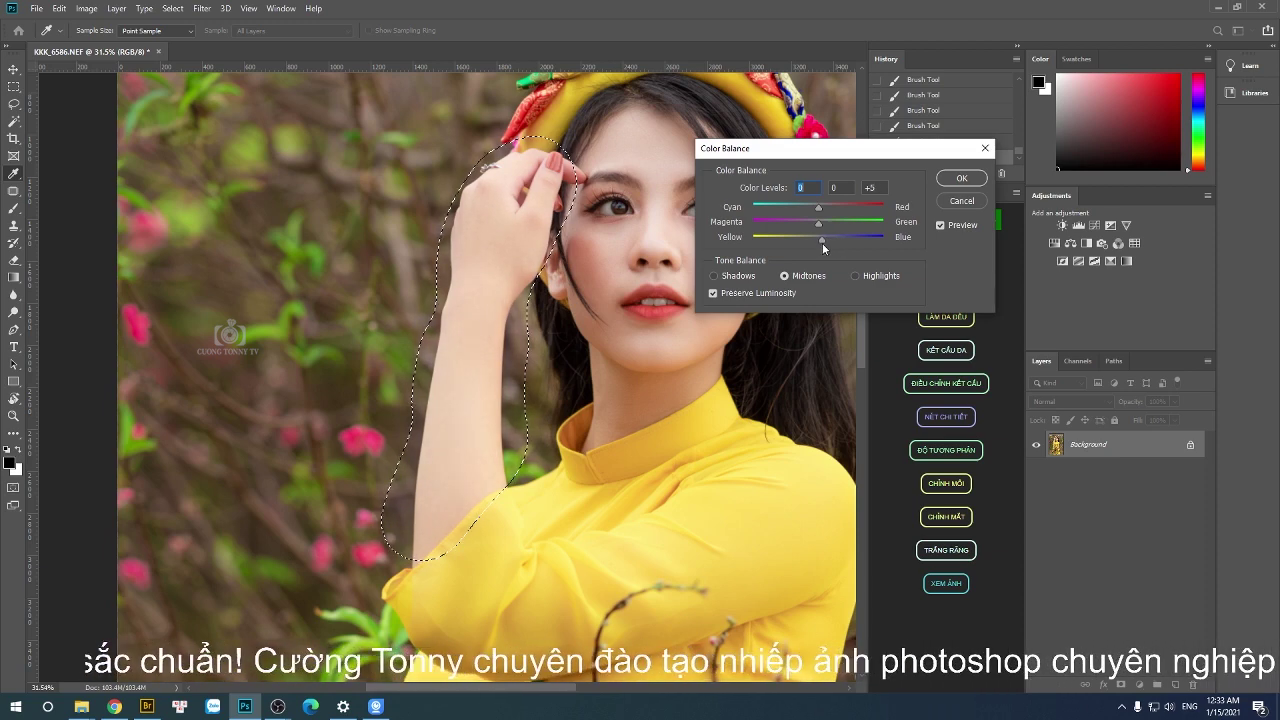
click(822, 243)
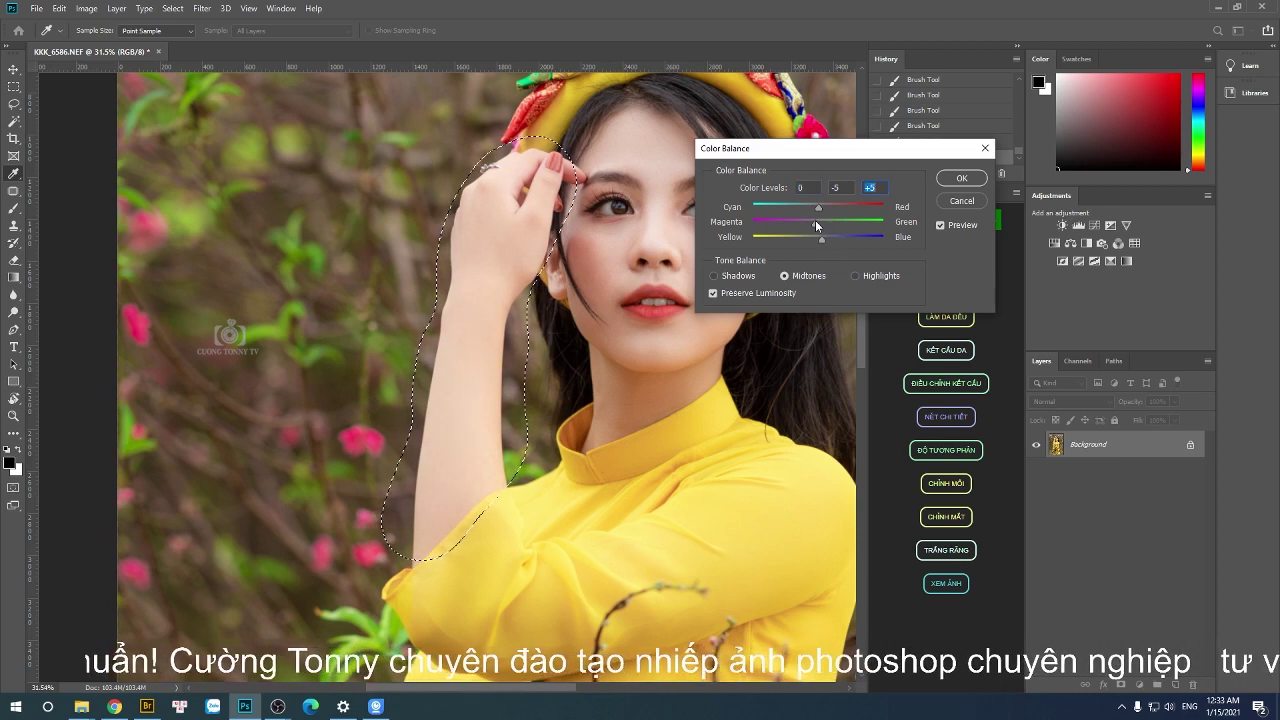
click(961, 178)
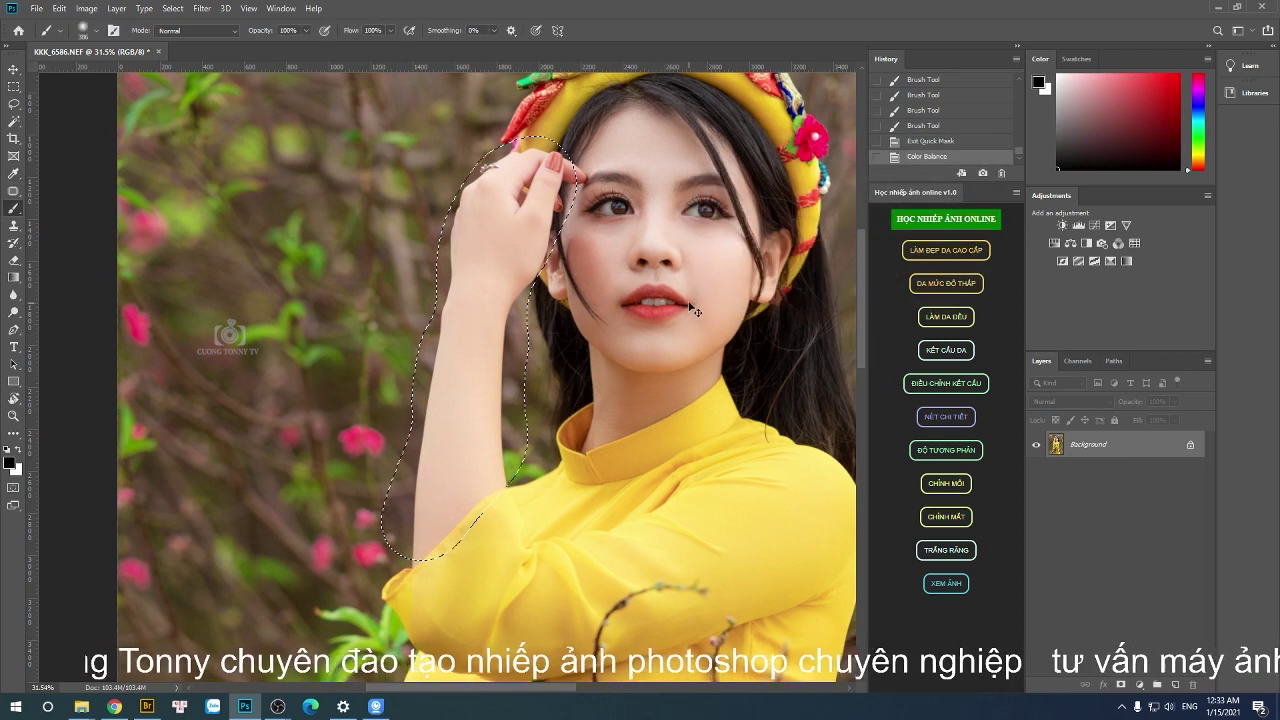
Fade the Color Balance, deselect the arm, and zoom out to review the photo.
key(ctrl+shift+f)
key(Return)
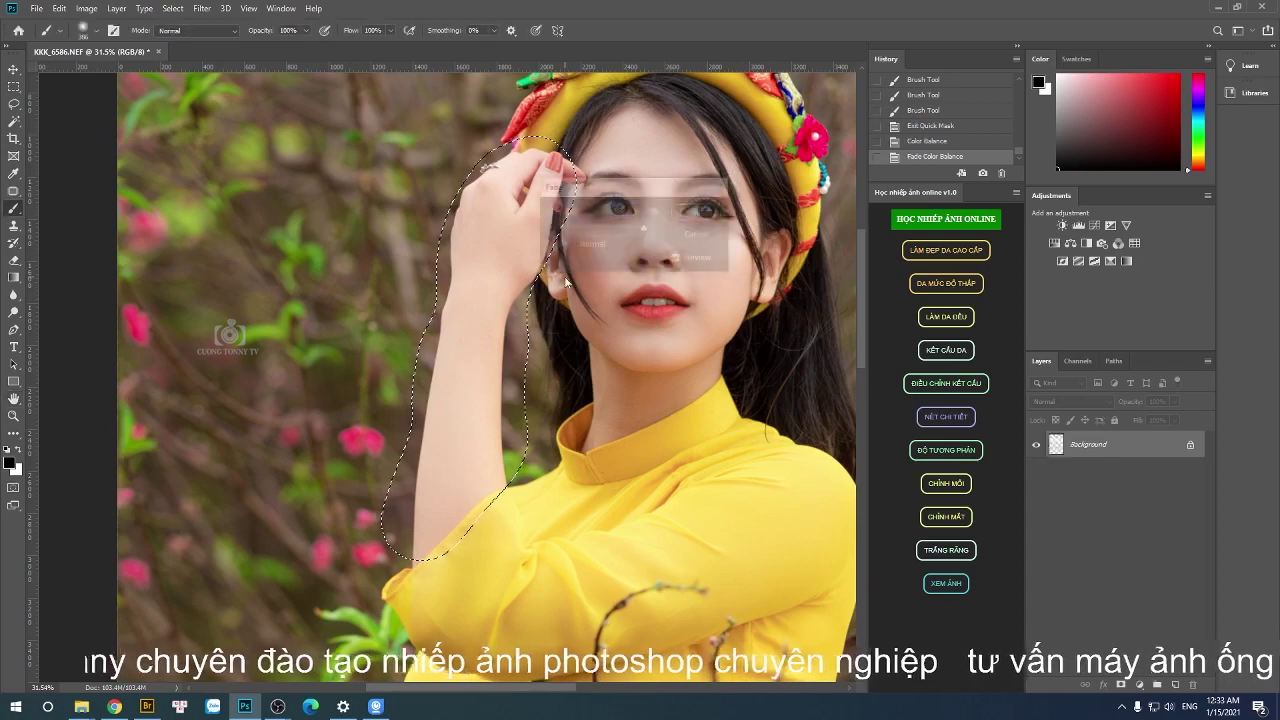
key(ctrl+d)
key(ctrl+minus)
key(ctrl+minus)
key(ctrl+minus)
key(ctrl+minus)
scroll(566, 284, up, 3)
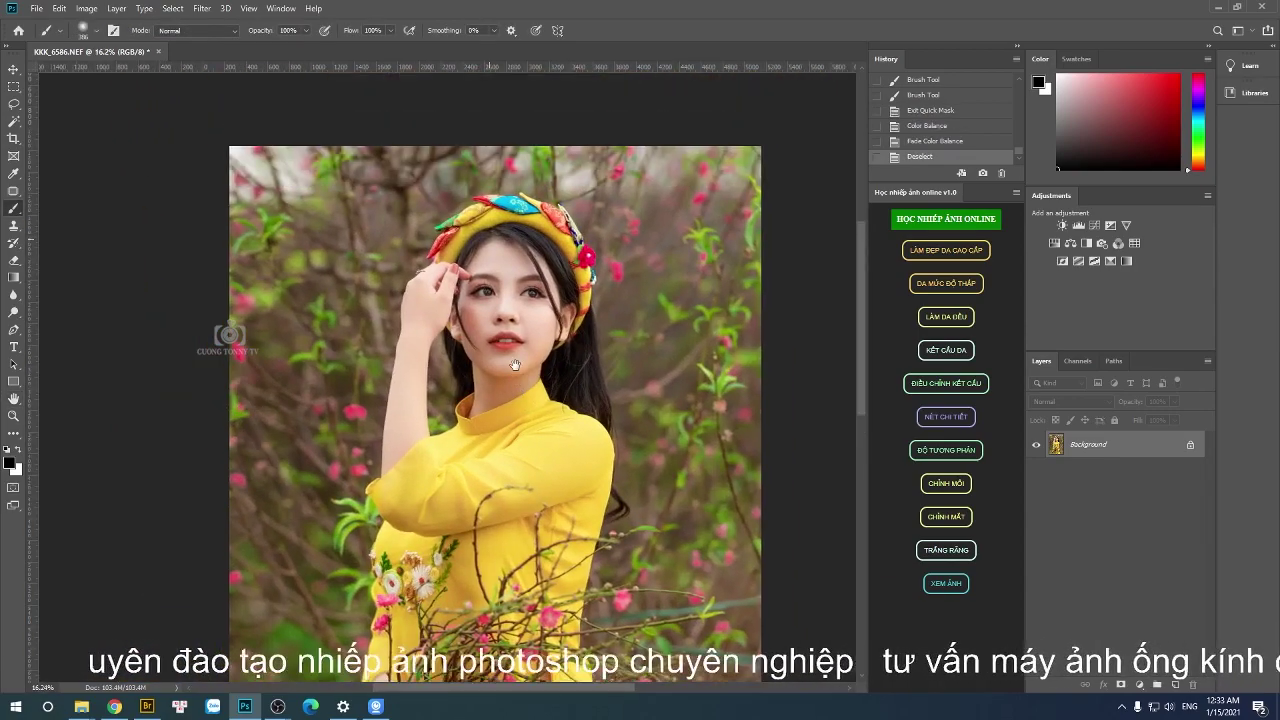
scroll(520, 310, up, 2)
scroll(488, 332, up, 2)
scroll(488, 332, down, 1)
scroll(487, 330, down, 1)
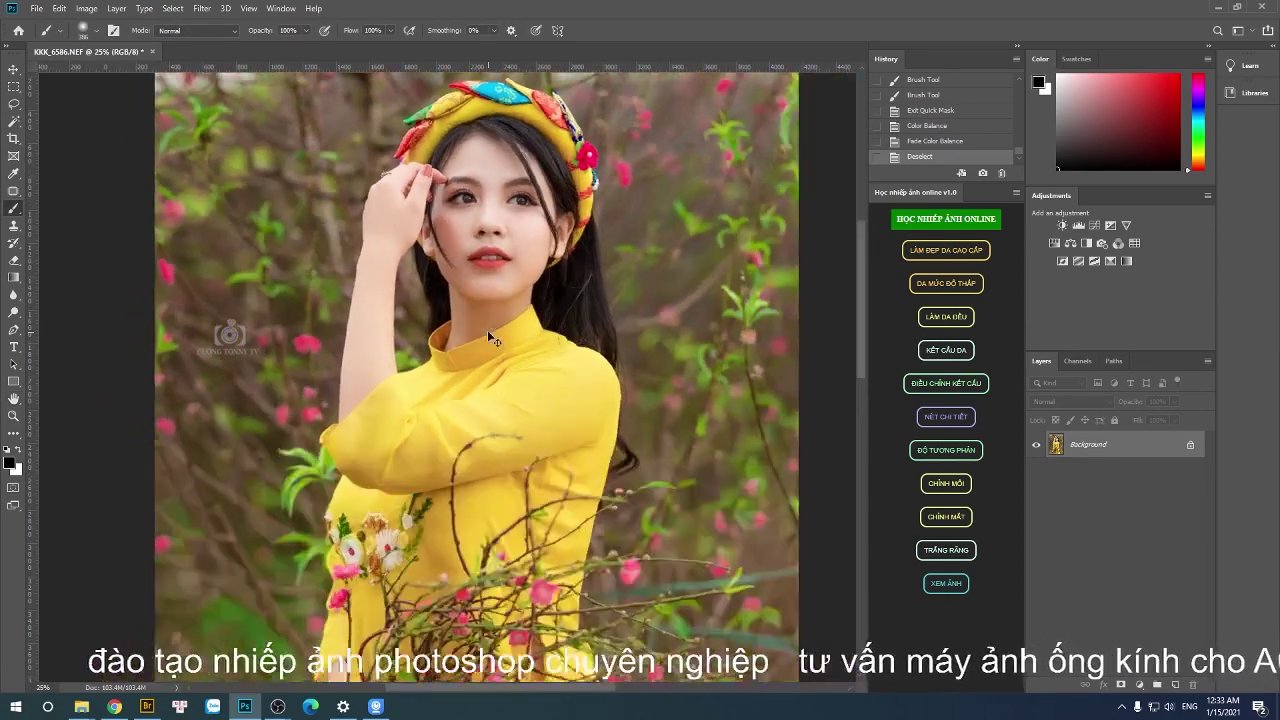
scroll(487, 330, down, 2)
scroll(505, 314, down, 1)
scroll(505, 314, up, 2)
scroll(510, 290, up, 2)
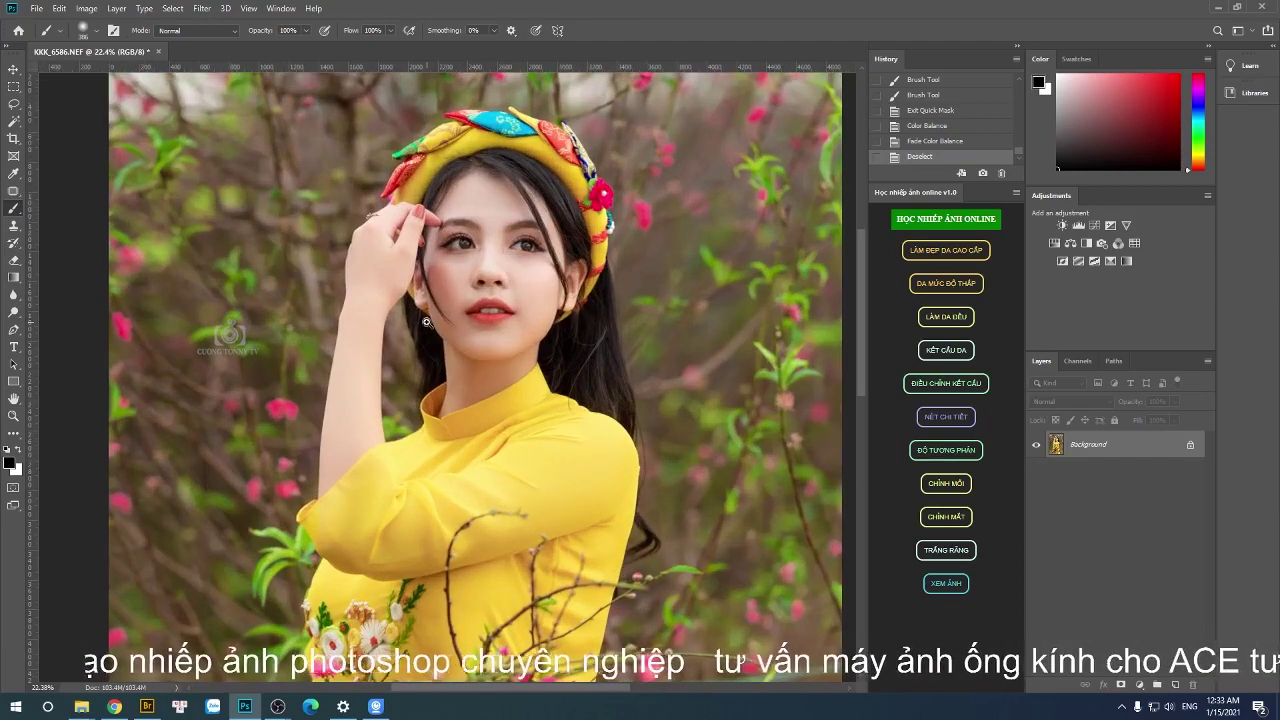
scroll(518, 260, up, 2)
drag(520, 251, 516, 335)
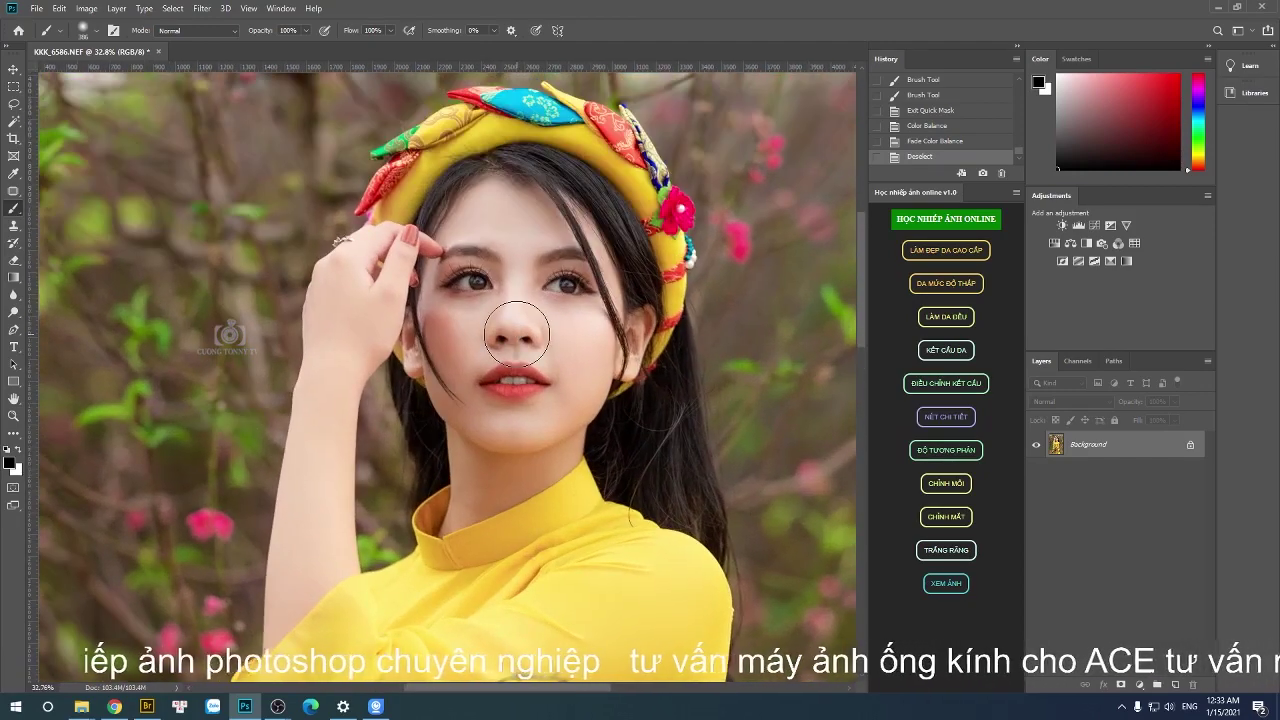
scroll(516, 335, up, 1)
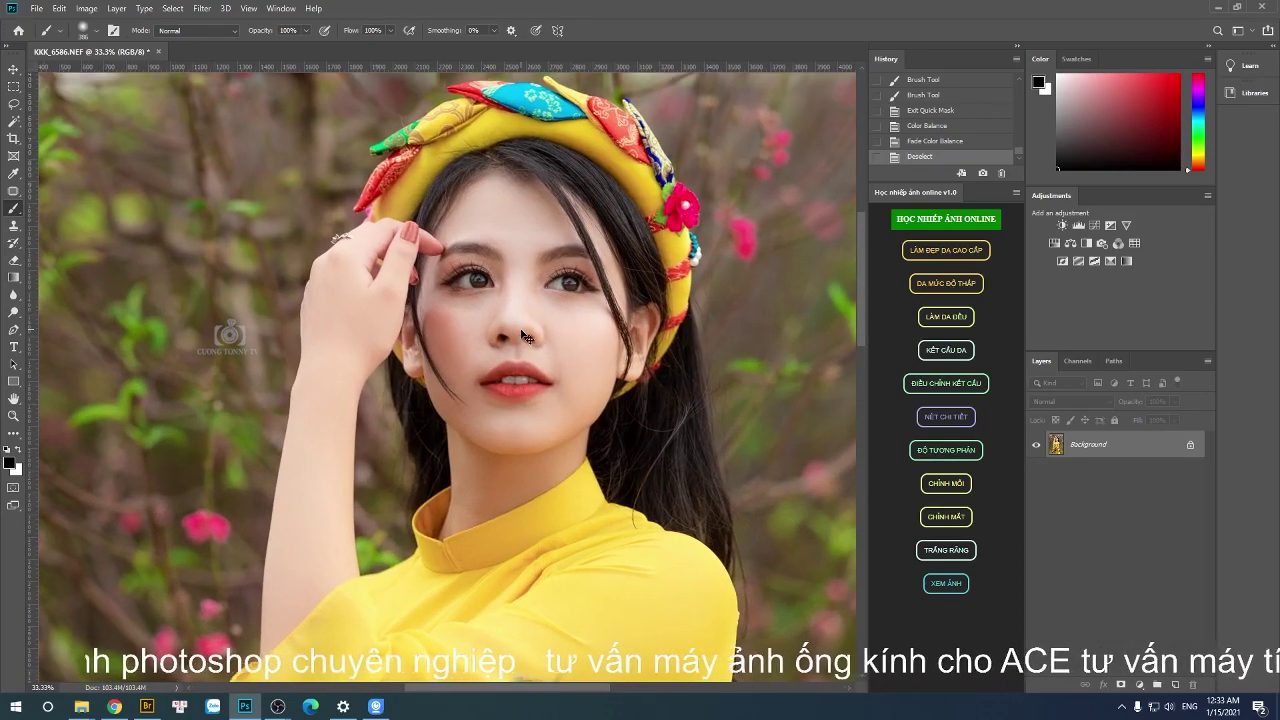
Duplicate the portrait onto a new layer and pick Camera Raw's Adjustment Brush at 25% zoom.
key(ctrl+j)
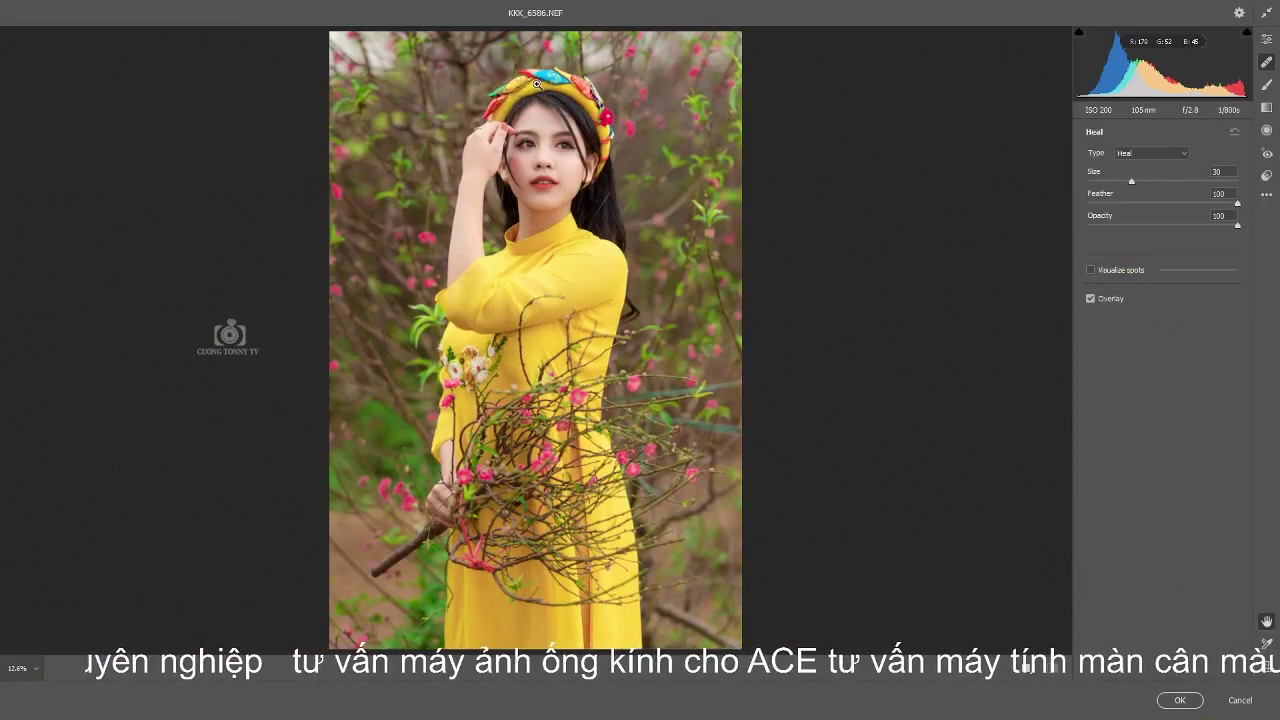
click(537, 87)
key(ctrl+0)
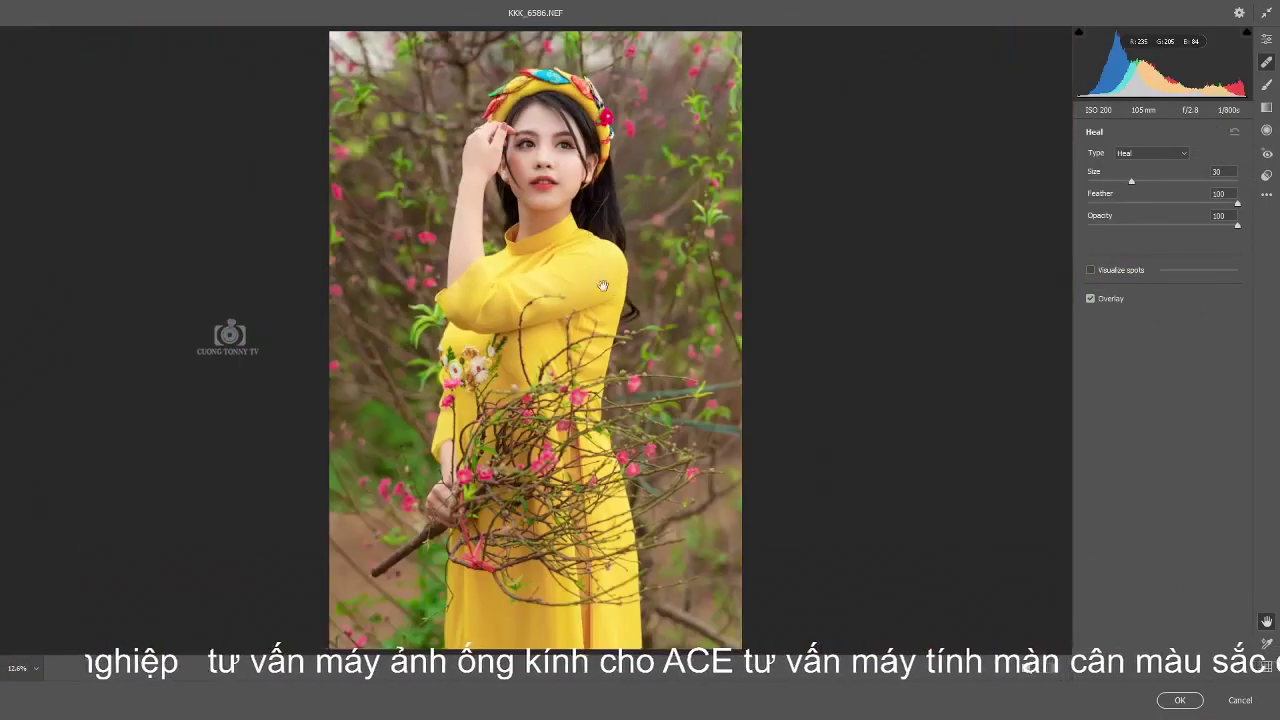
key(k)
key(ctrl+plus)
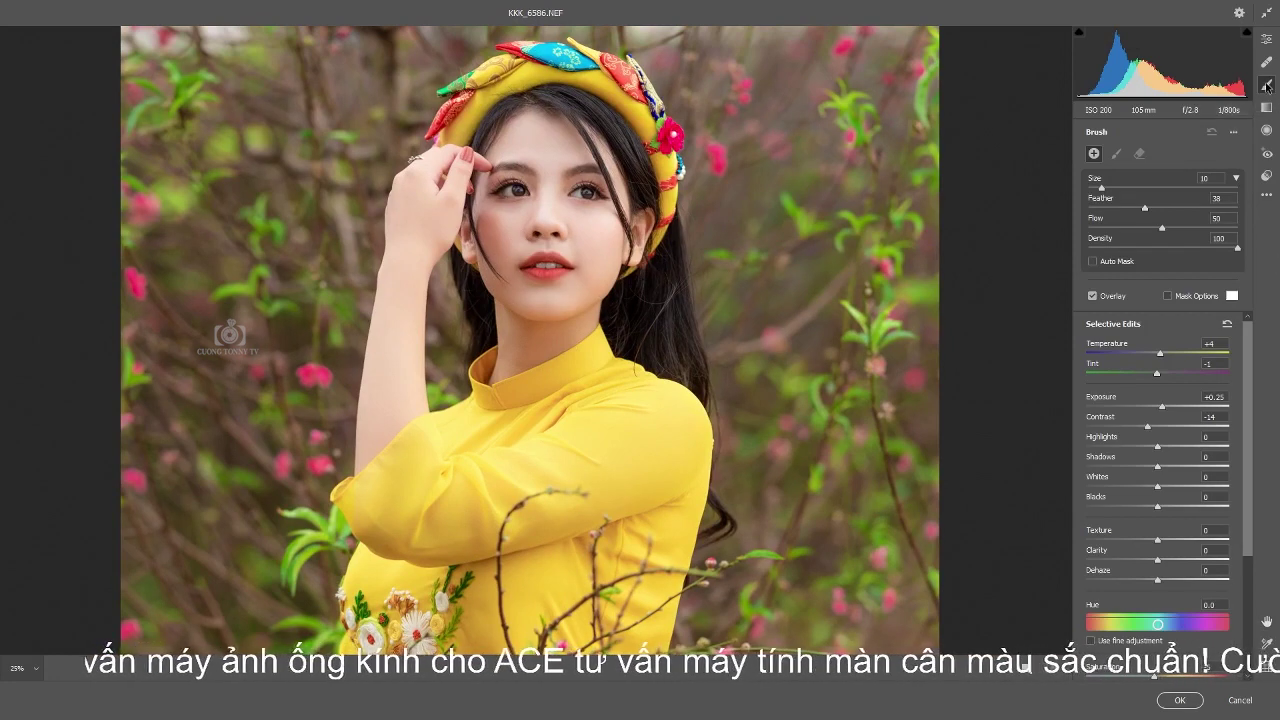
Paint +0.25 exposure, −14 contrast brightening over the face and neck with a size-16 brush.
key(bracketright)
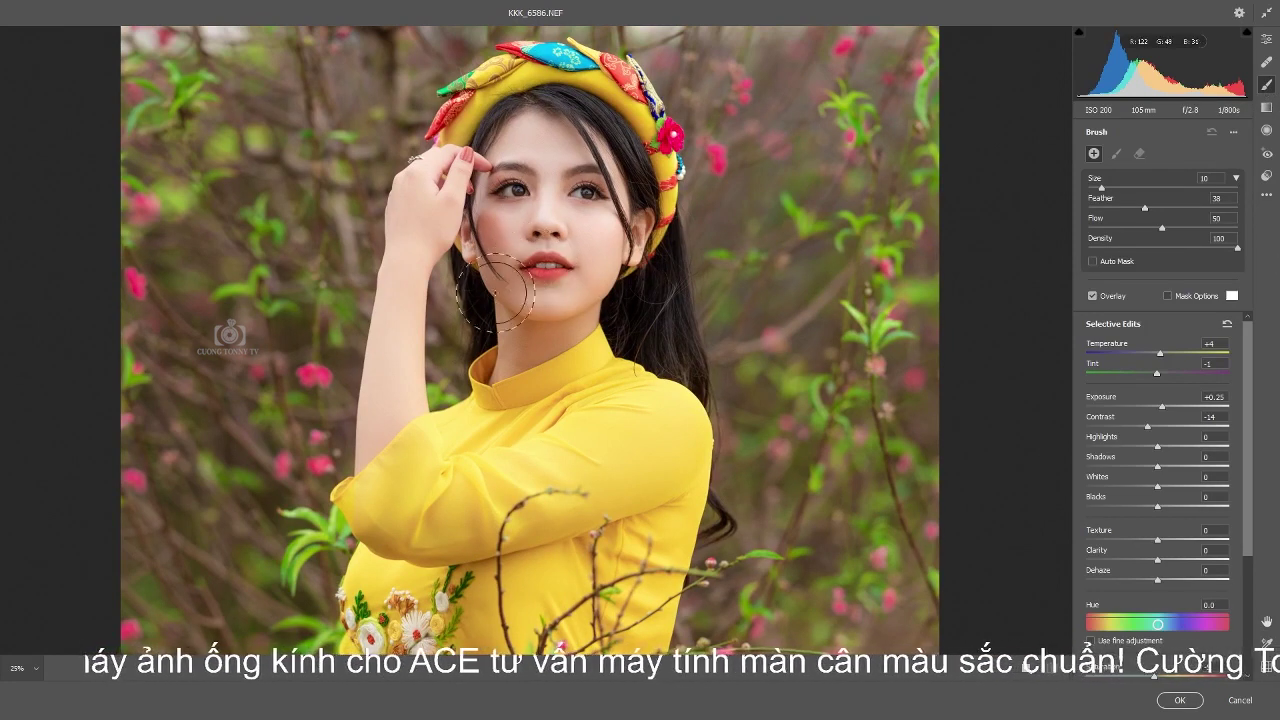
click(513, 305)
drag(513, 305, 519, 356)
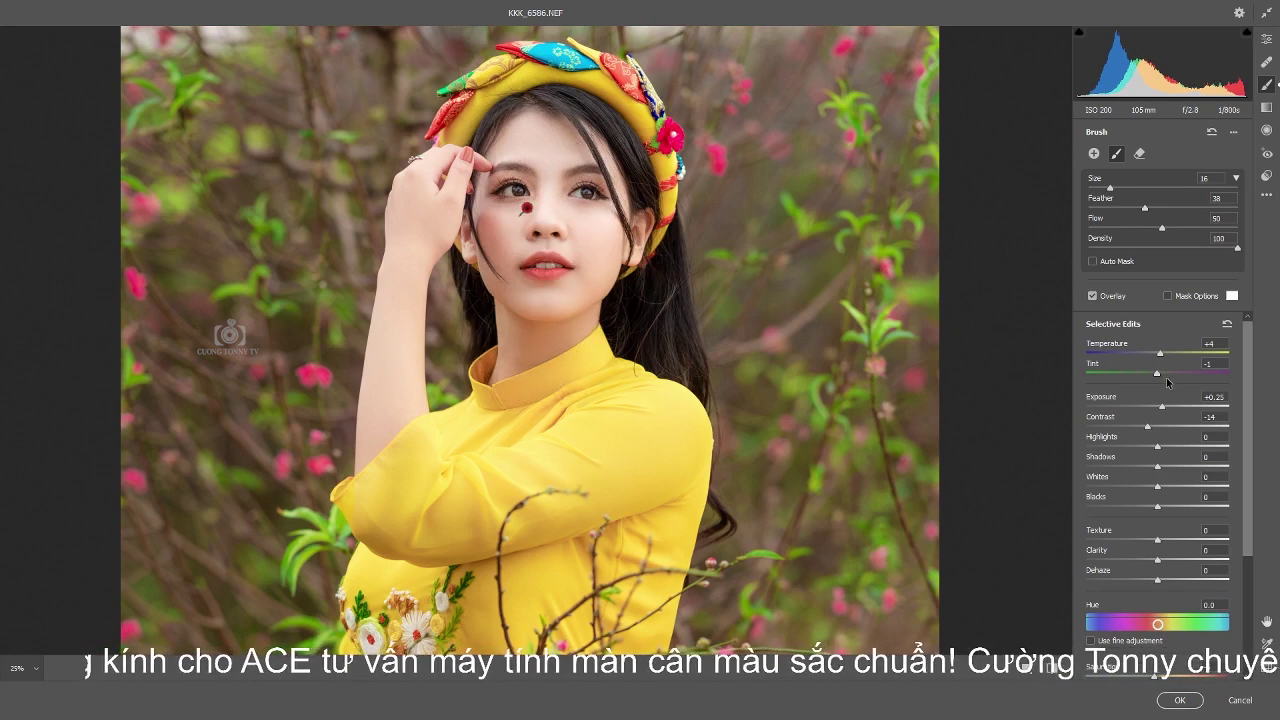
scroll(1167, 382, down, 2)
scroll(1220, 432, up, 2)
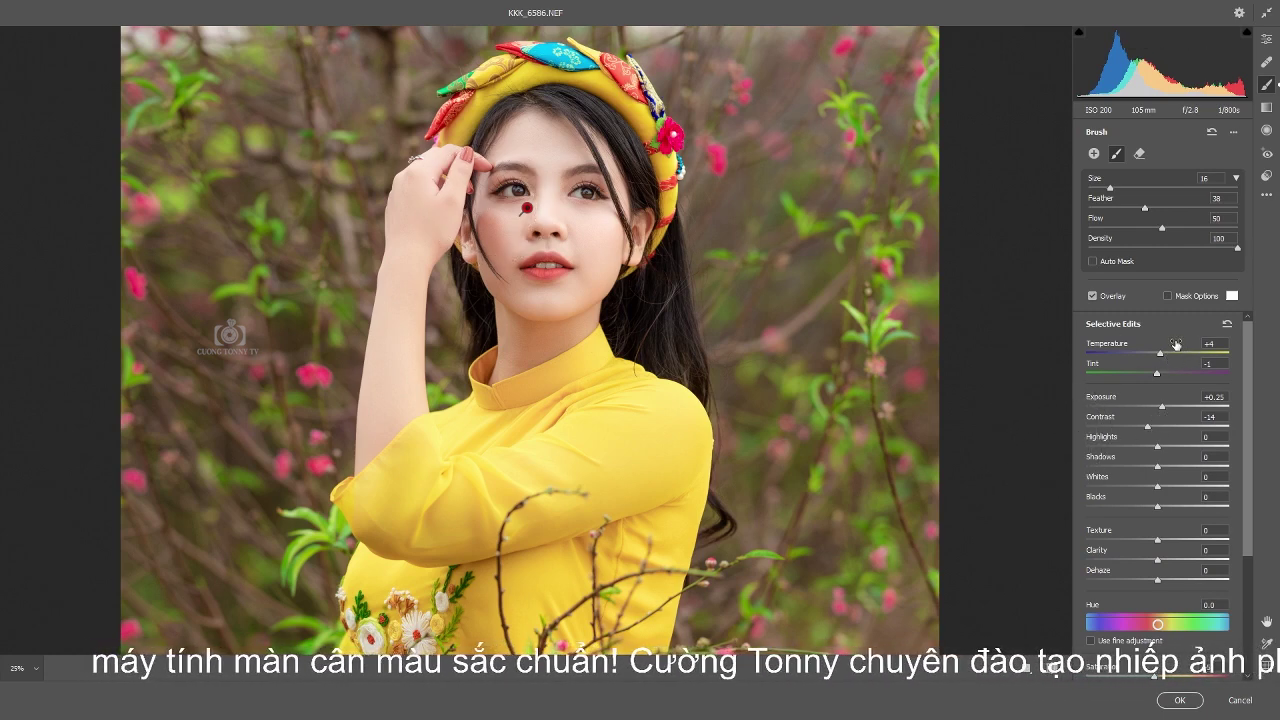
Reset temperature to 0 and brush more brightening over the chin and neck at size 11.
double_click(1159, 353)
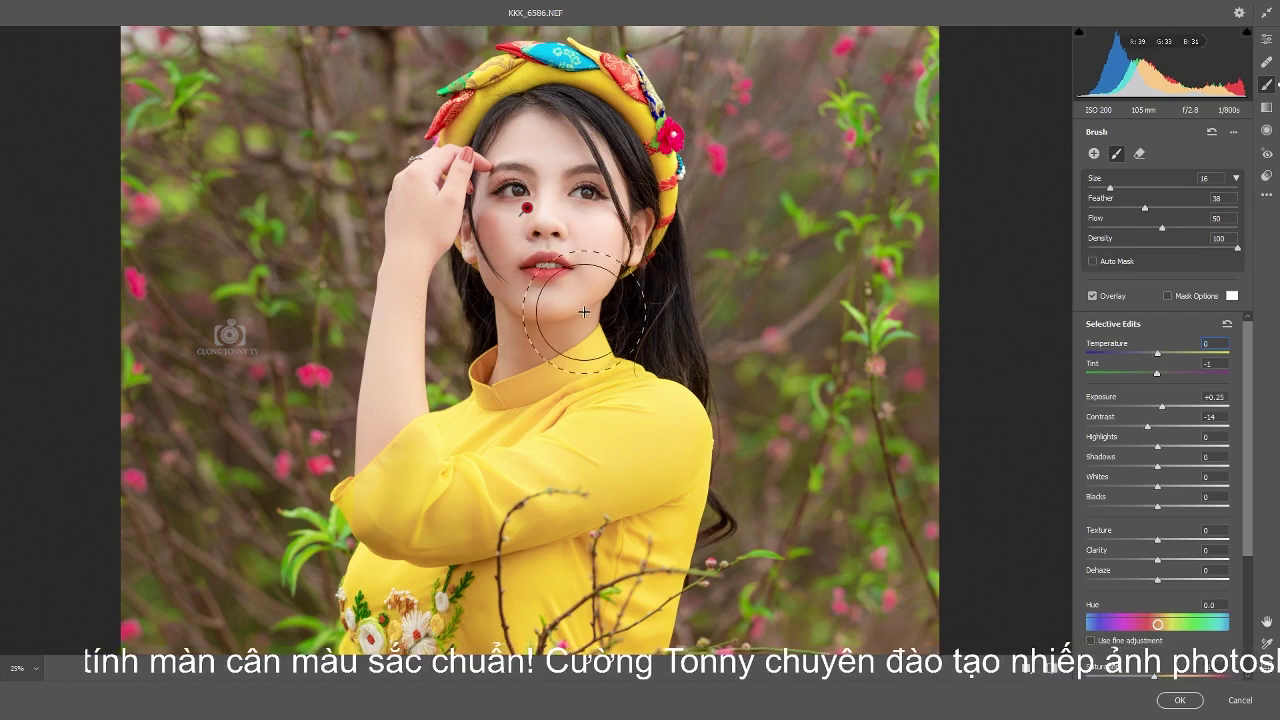
key(bracketleft)
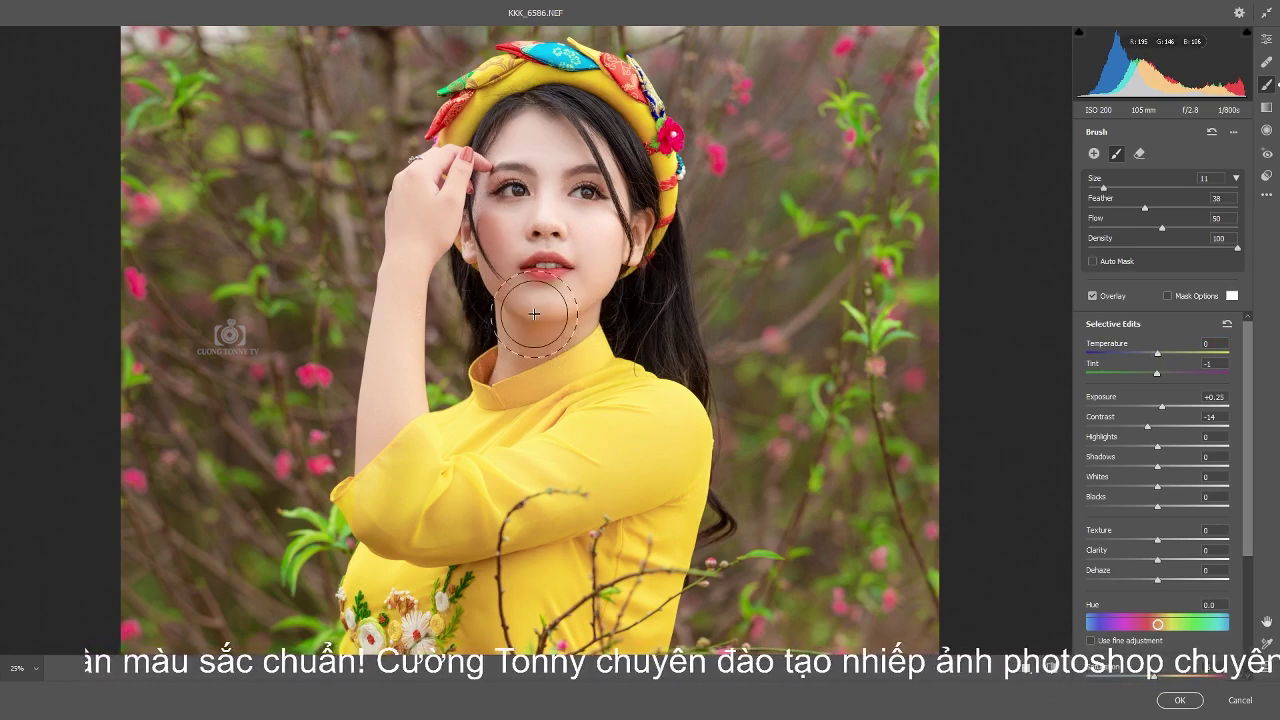
drag(526, 207, 540, 350)
key(n)
text(-0.25)
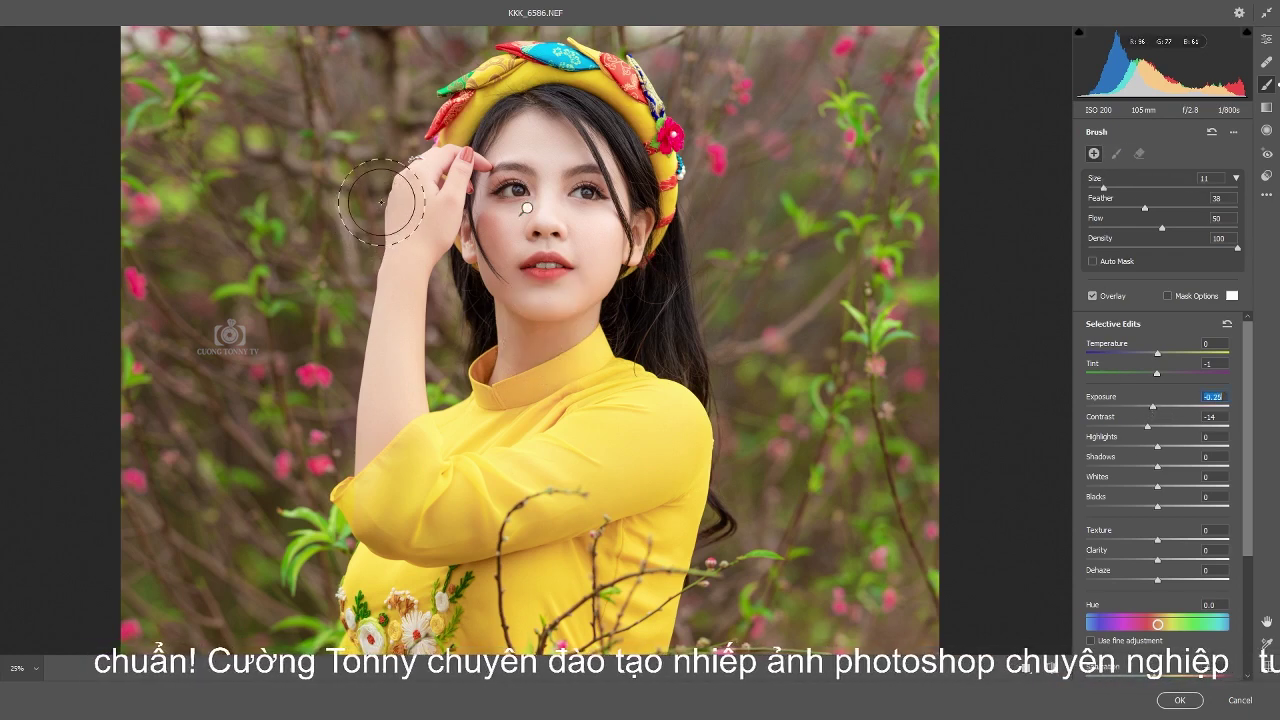
click(423, 223)
key(n)
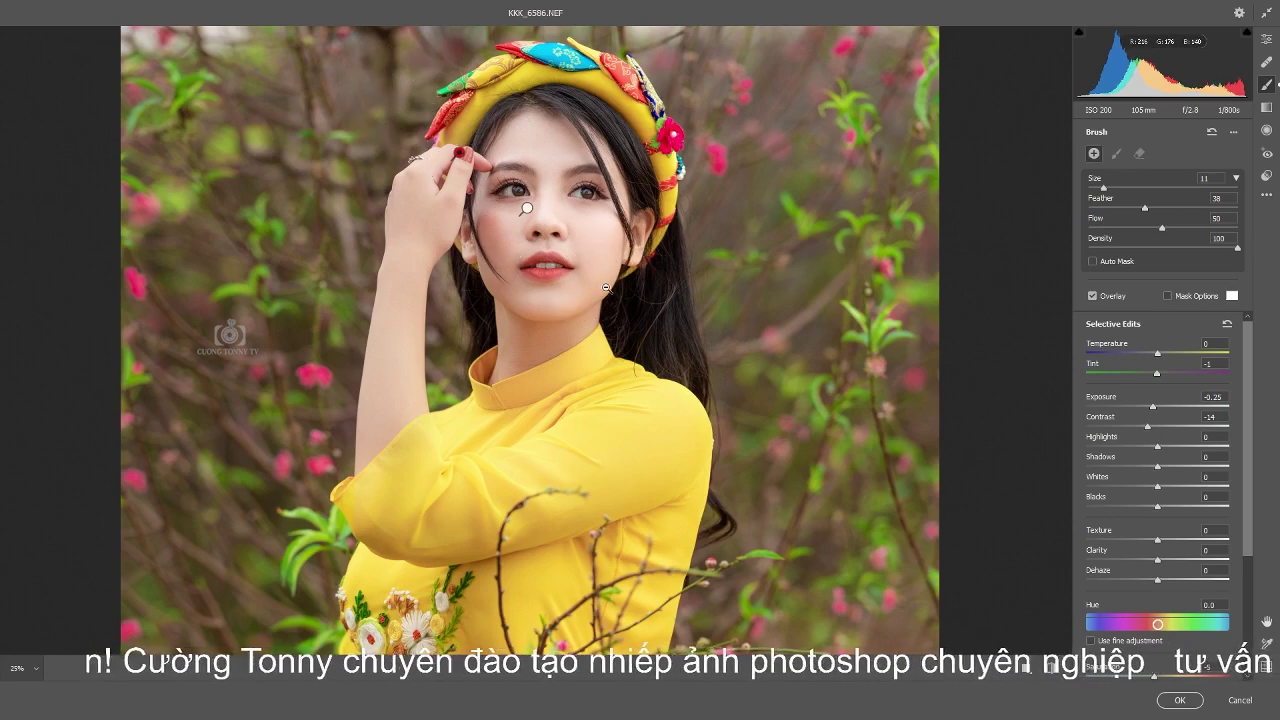
Review the face brightening in a before/after comparison, then return to the Basic panel.
click(527, 209)
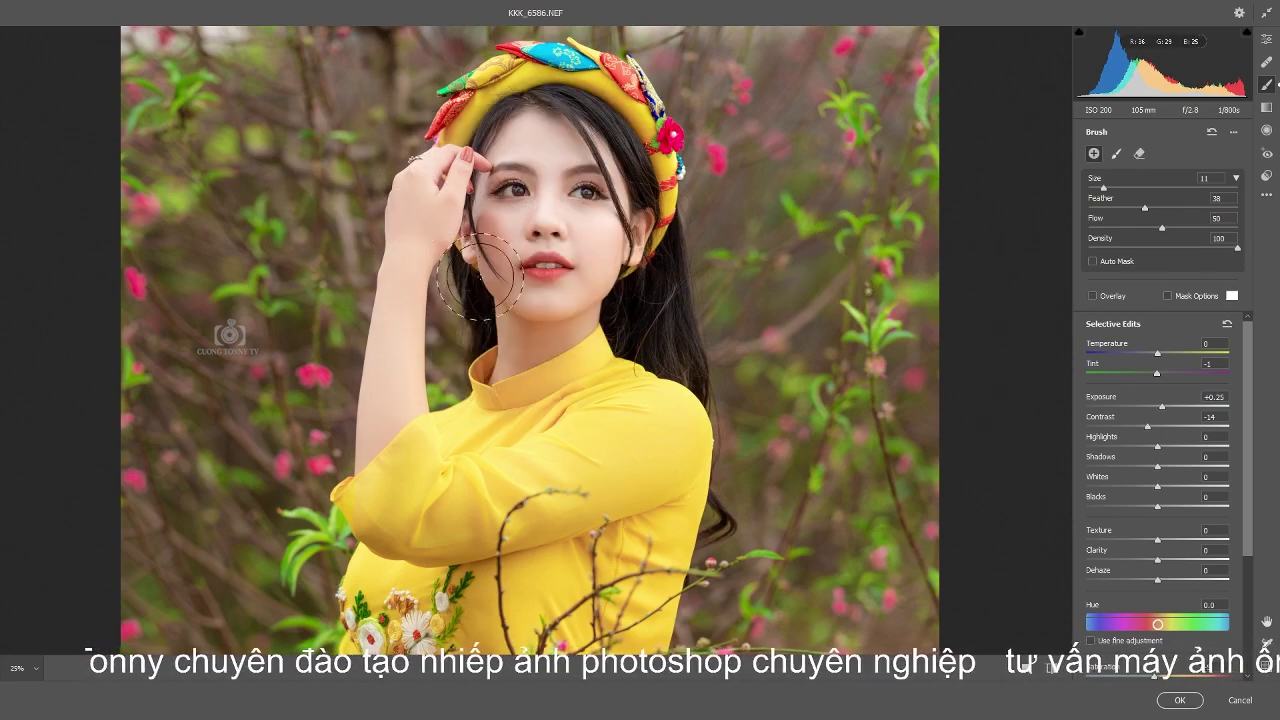
key(q)
key(e)
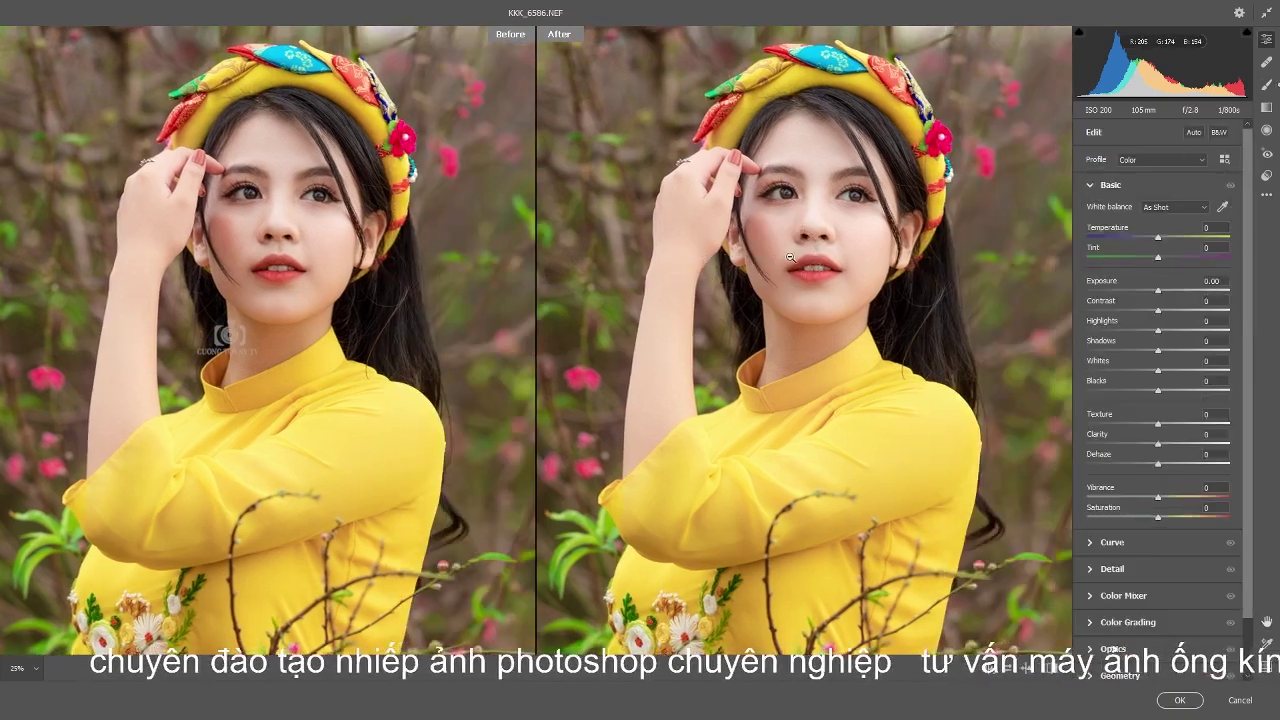
scroll(937, 225, up, 2)
scroll(930, 240, up, 1)
scroll(920, 265, up, 1)
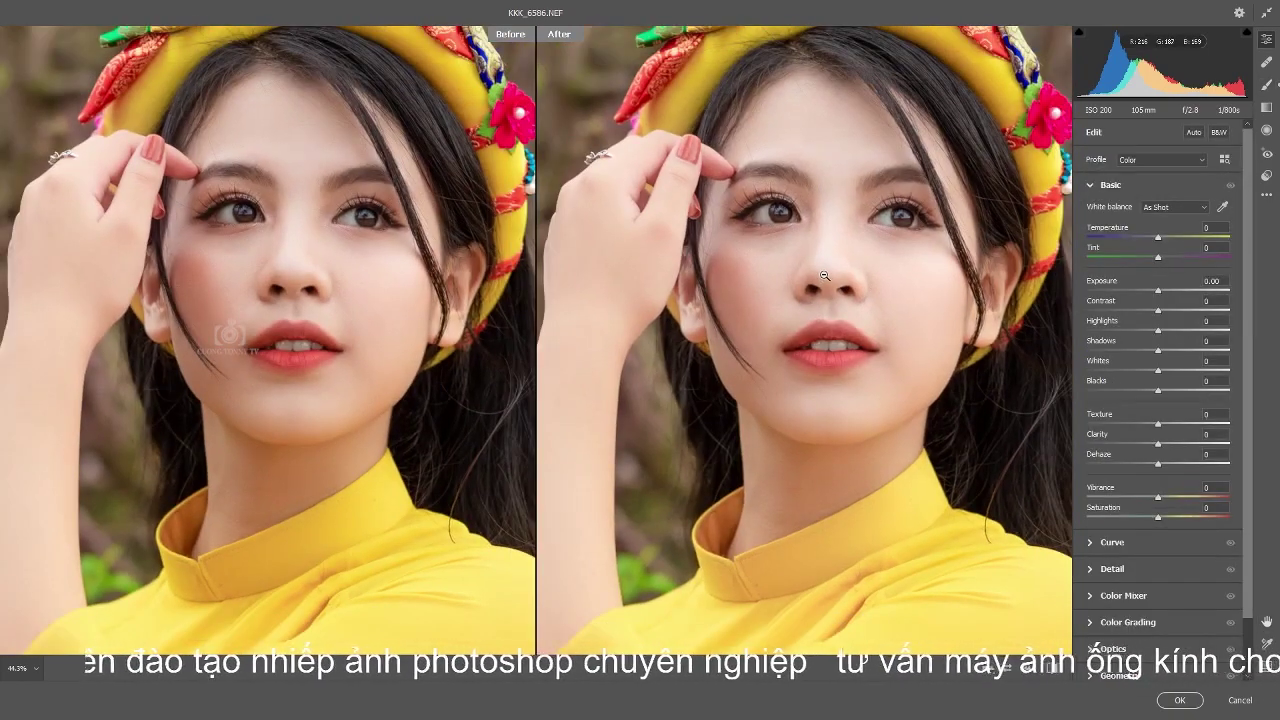
scroll(912, 285, up, 1)
scroll(912, 285, down, 2)
scroll(900, 255, down, 1)
scroll(885, 215, down, 1)
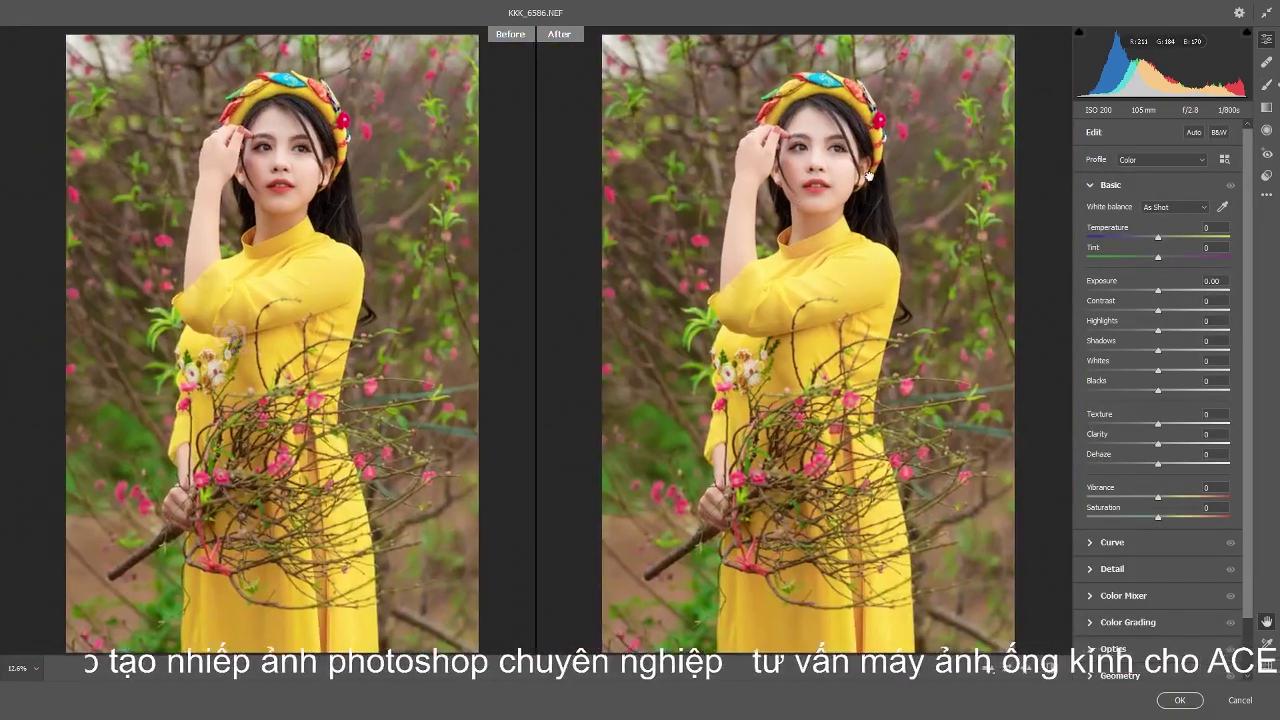
scroll(868, 172, down, 1)
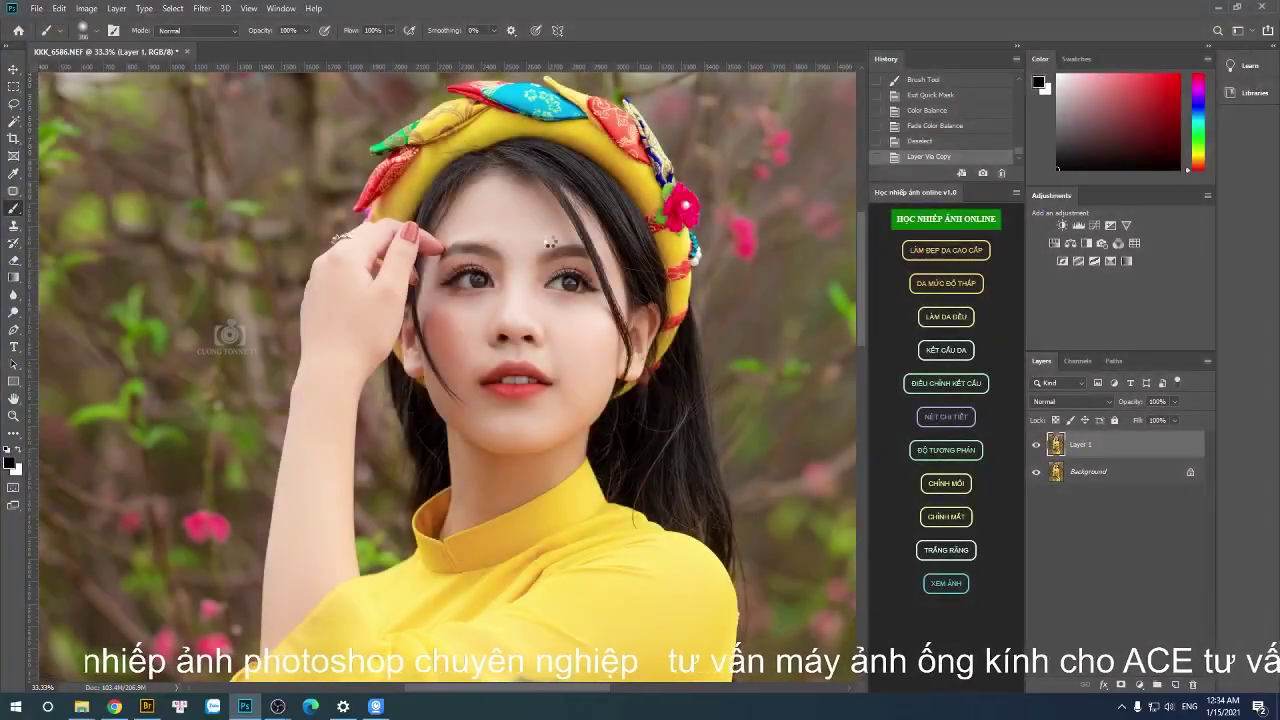
Add an inverted mask to the brightened layer and paint white to reveal it over the face.
scroll(510, 250, down, 2)
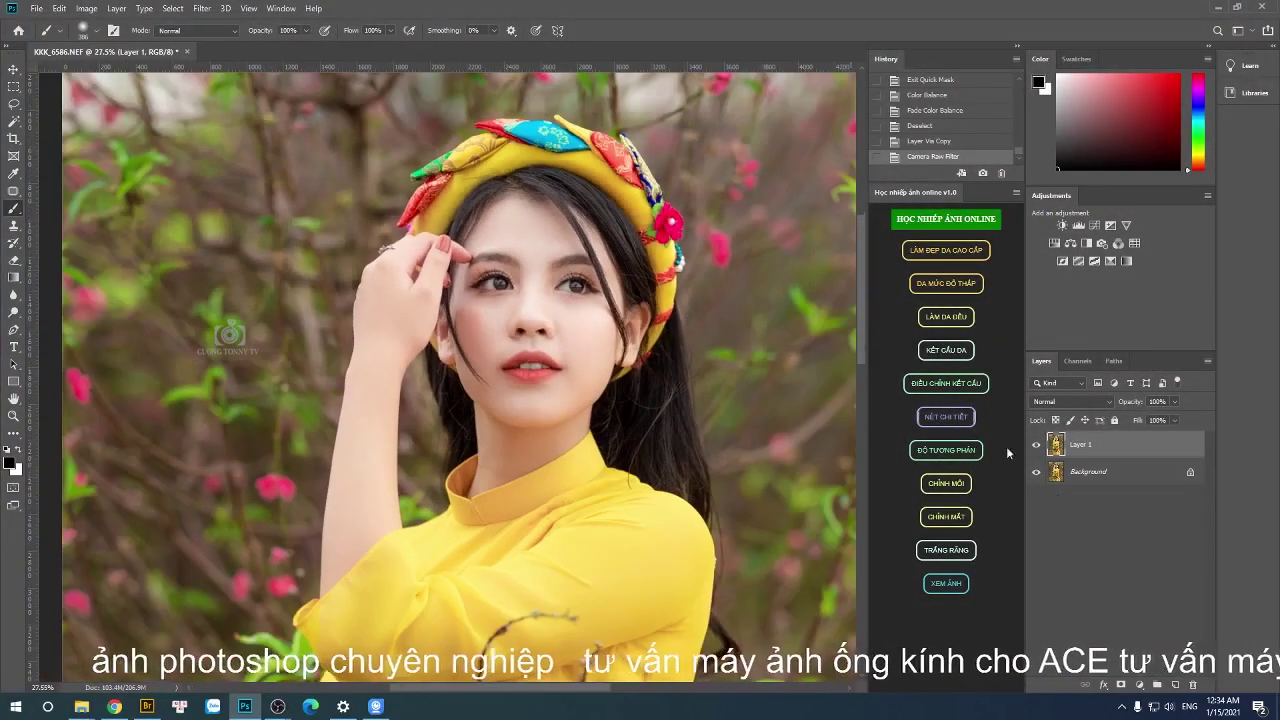
click(1120, 685)
key(ctrl+i)
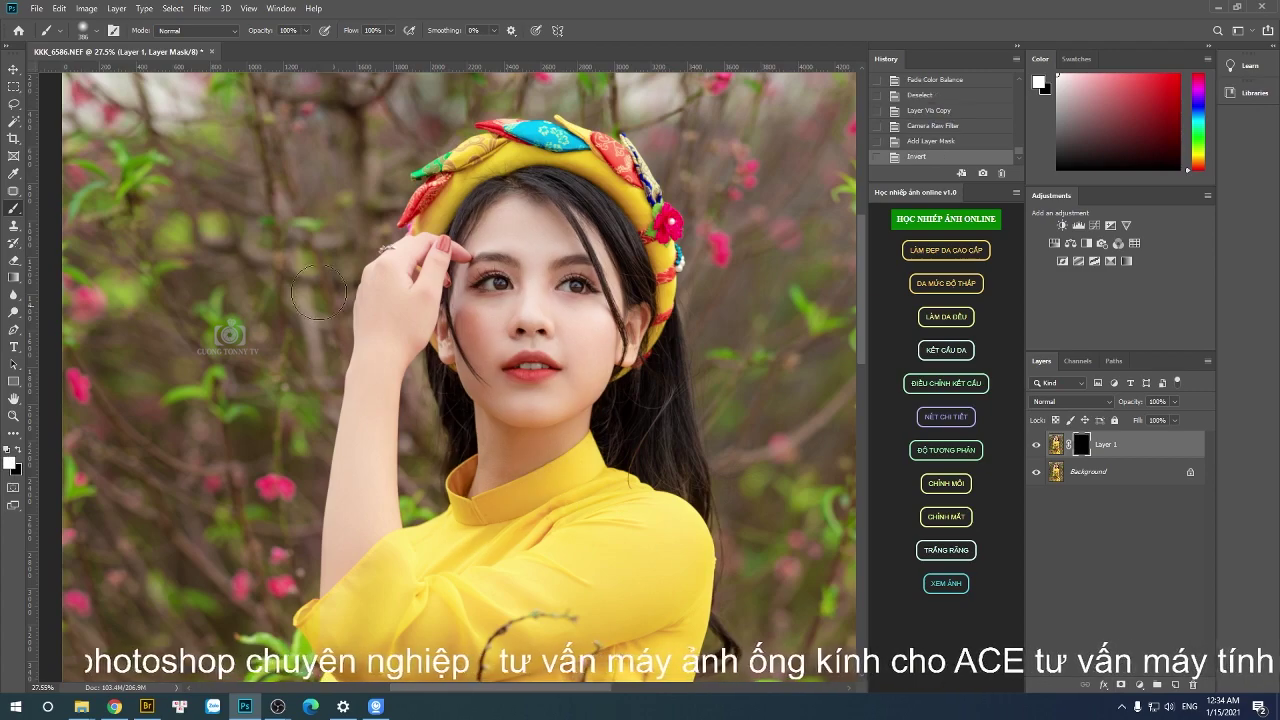
key(x)
mouse_move(486, 283)
mouse_down()
mouse_move(495, 410)
mouse_move(540, 460)
mouse_move(570, 300)
mouse_up()
drag(560, 220, 548, 328)
Merge the layers into one image and duplicate the merged result onto a new layer.
key(ctrl+shift+e)
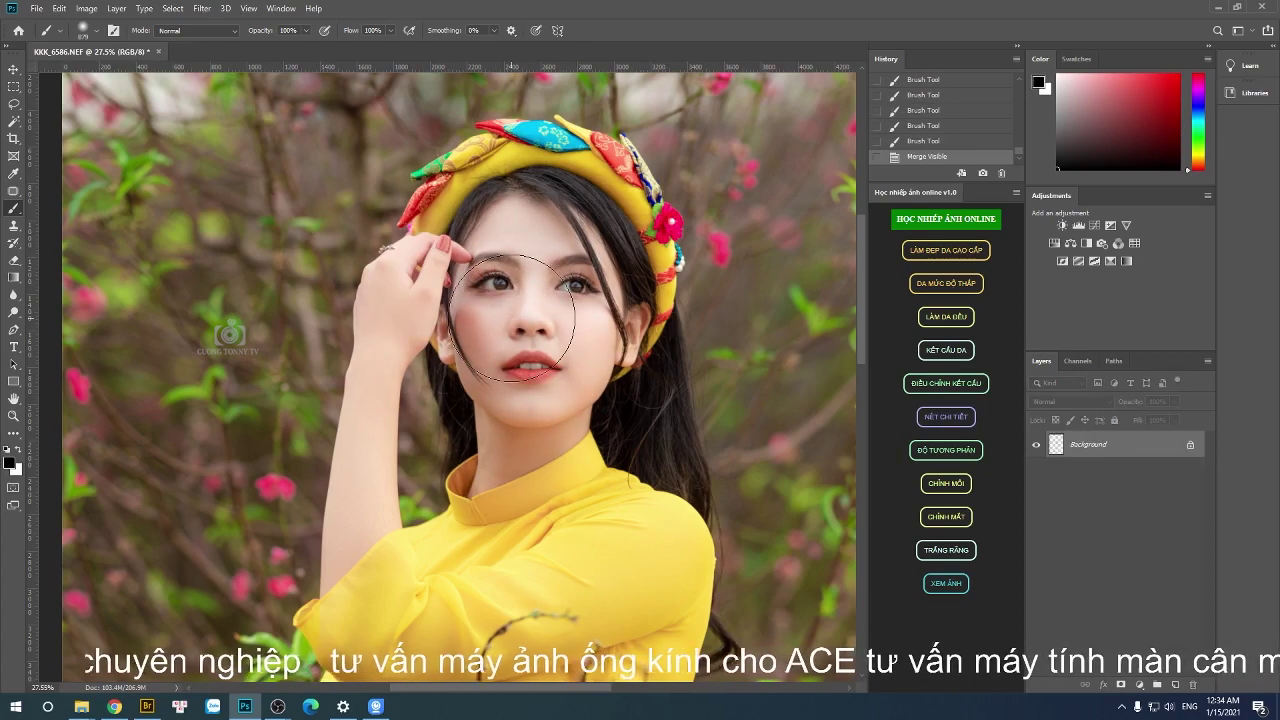
key(ctrl+plus)
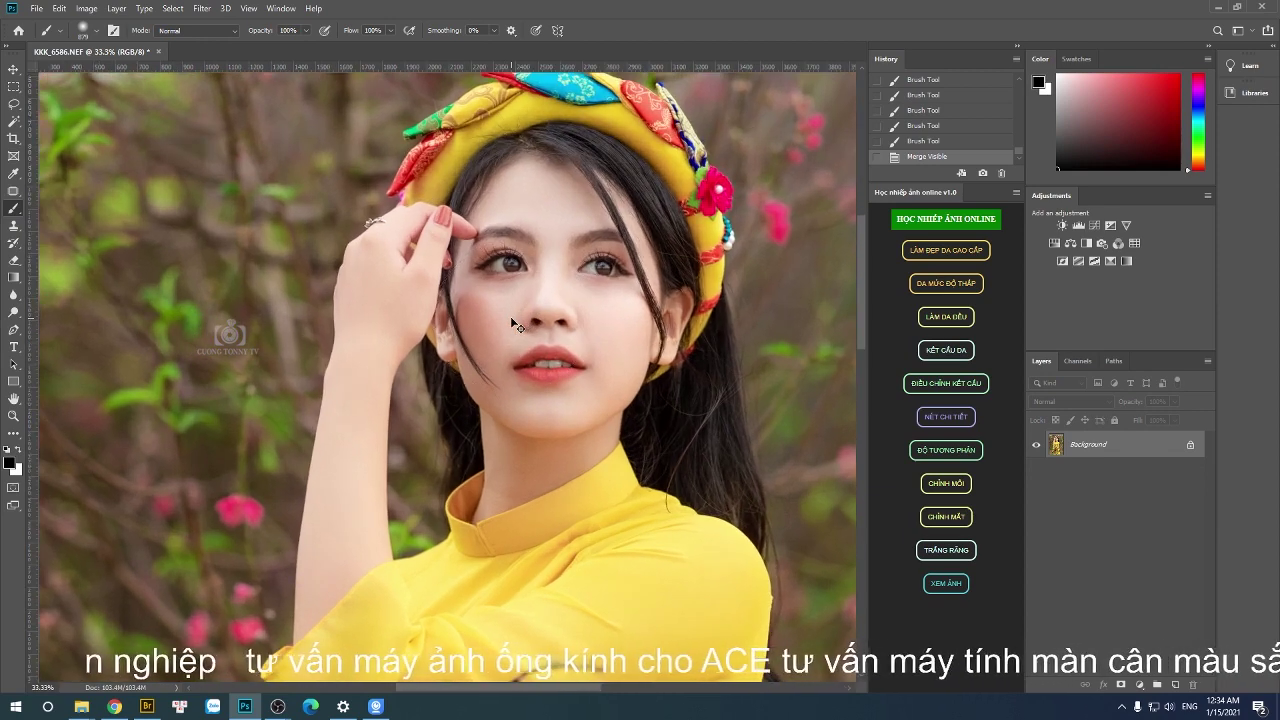
key(ctrl+j)
click(202, 8)
mouse_move(229, 306)
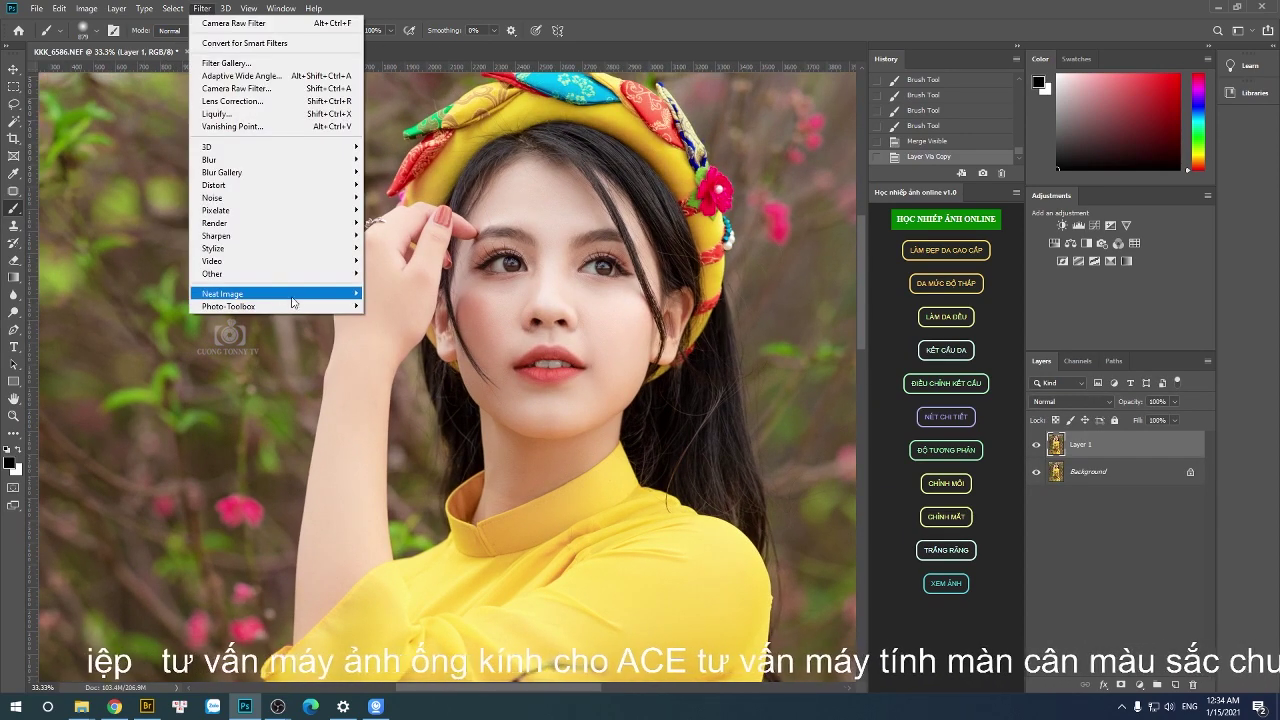
Launch SkinFiner on the face and lower the smoothing effect from 78 to 74.
click(395, 306)
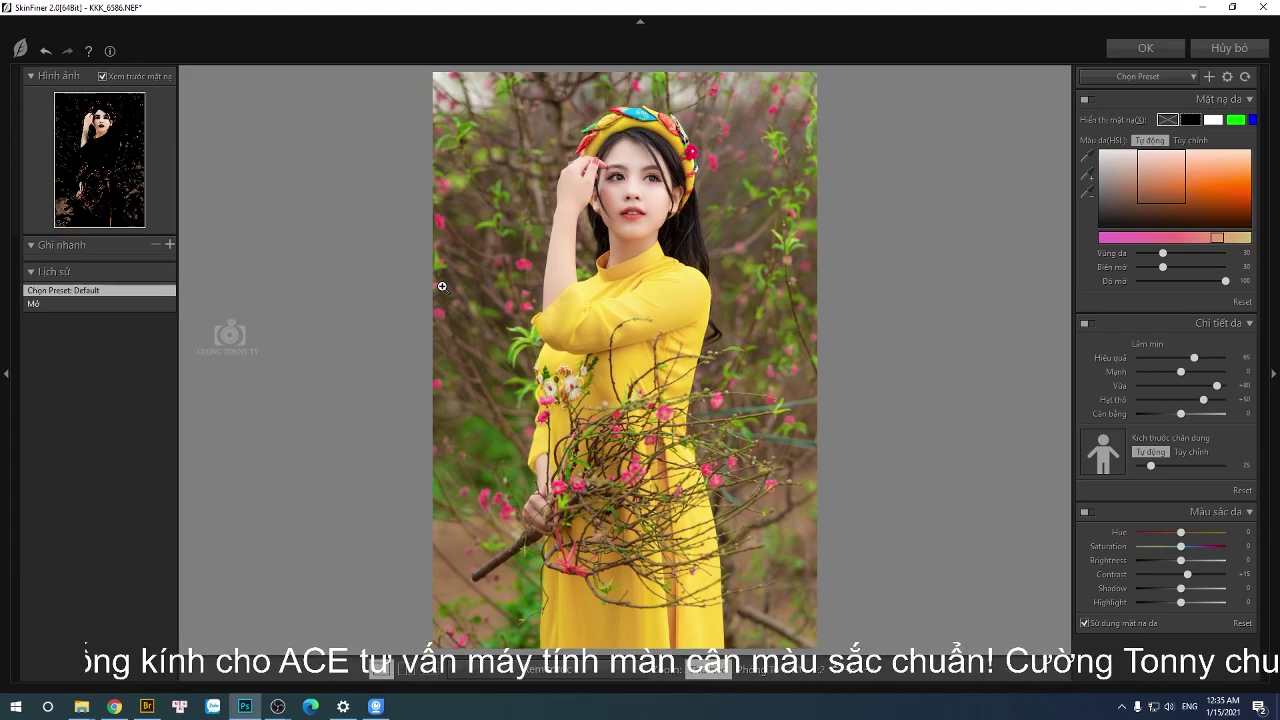
click(646, 151)
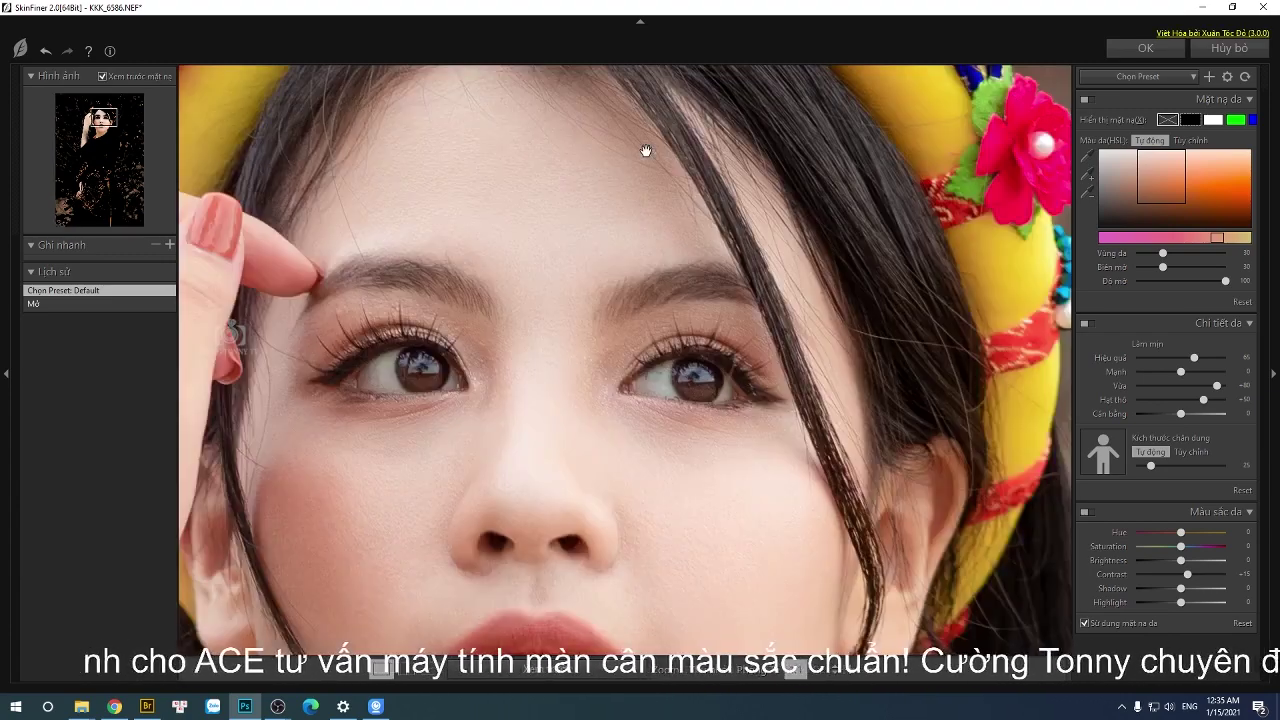
click(641, 251)
drag(595, 545, 698, 401)
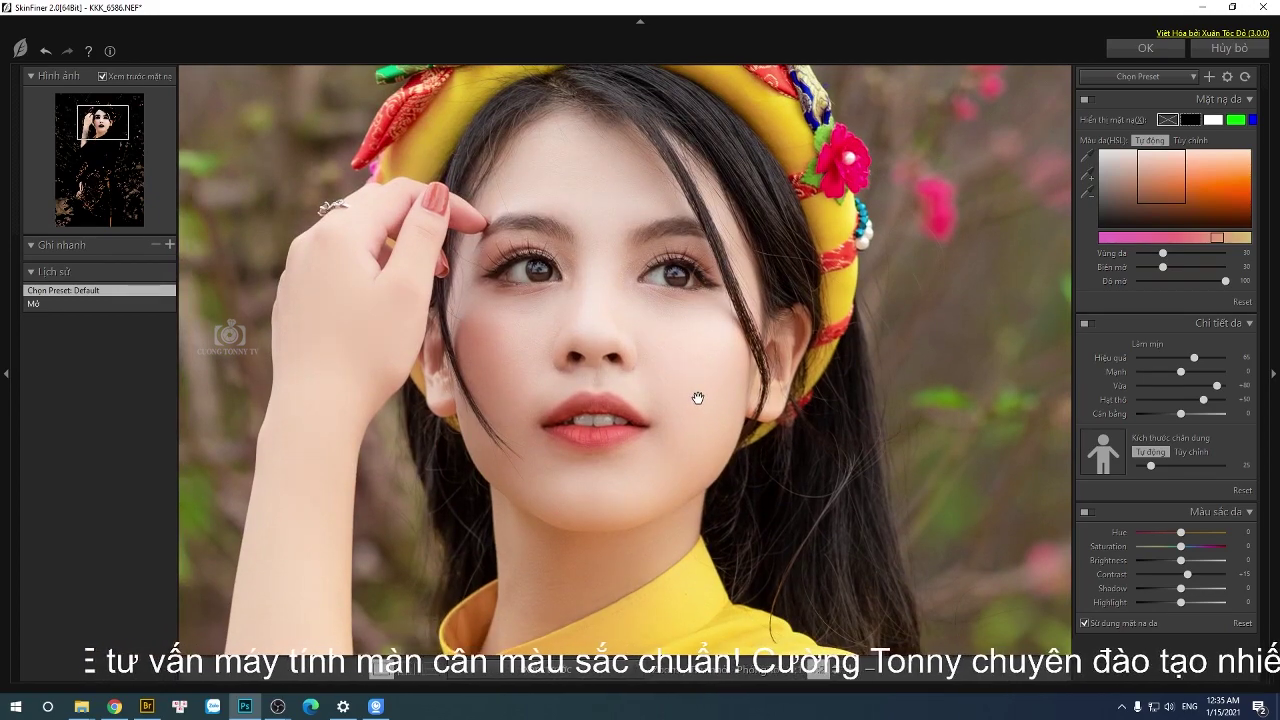
drag(589, 334, 591, 358)
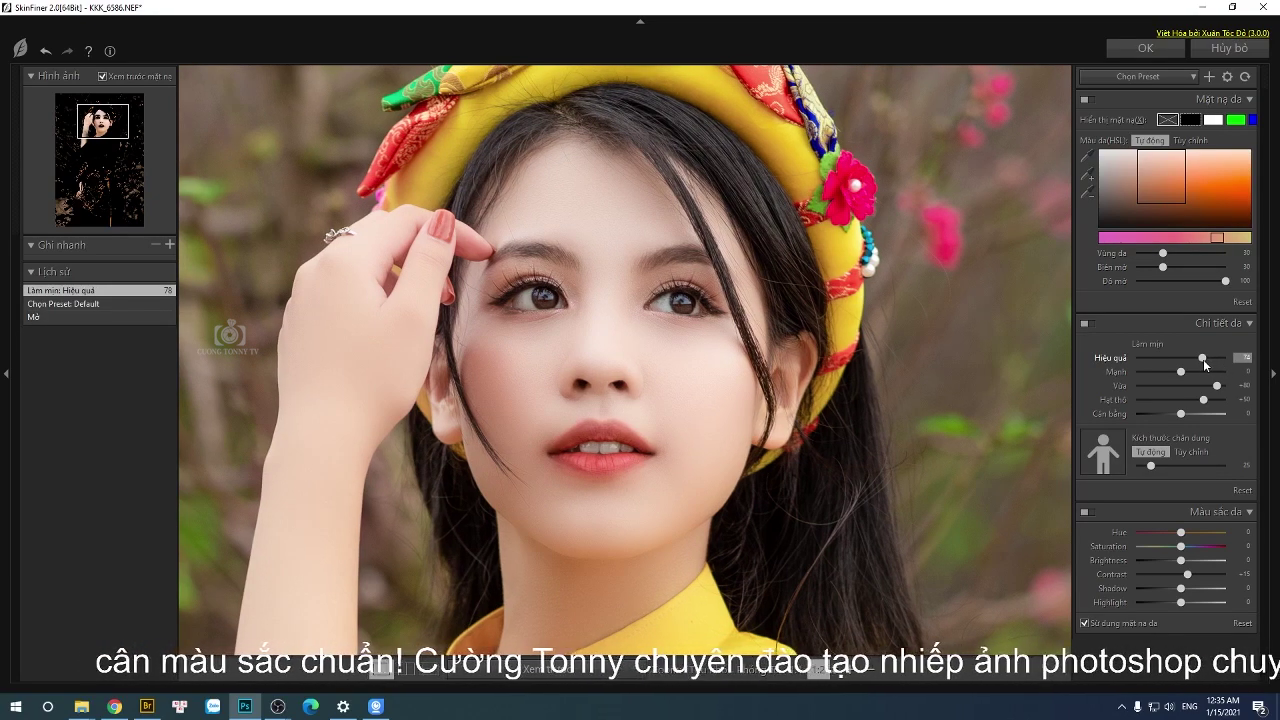
drag(1204, 360, 1174, 372)
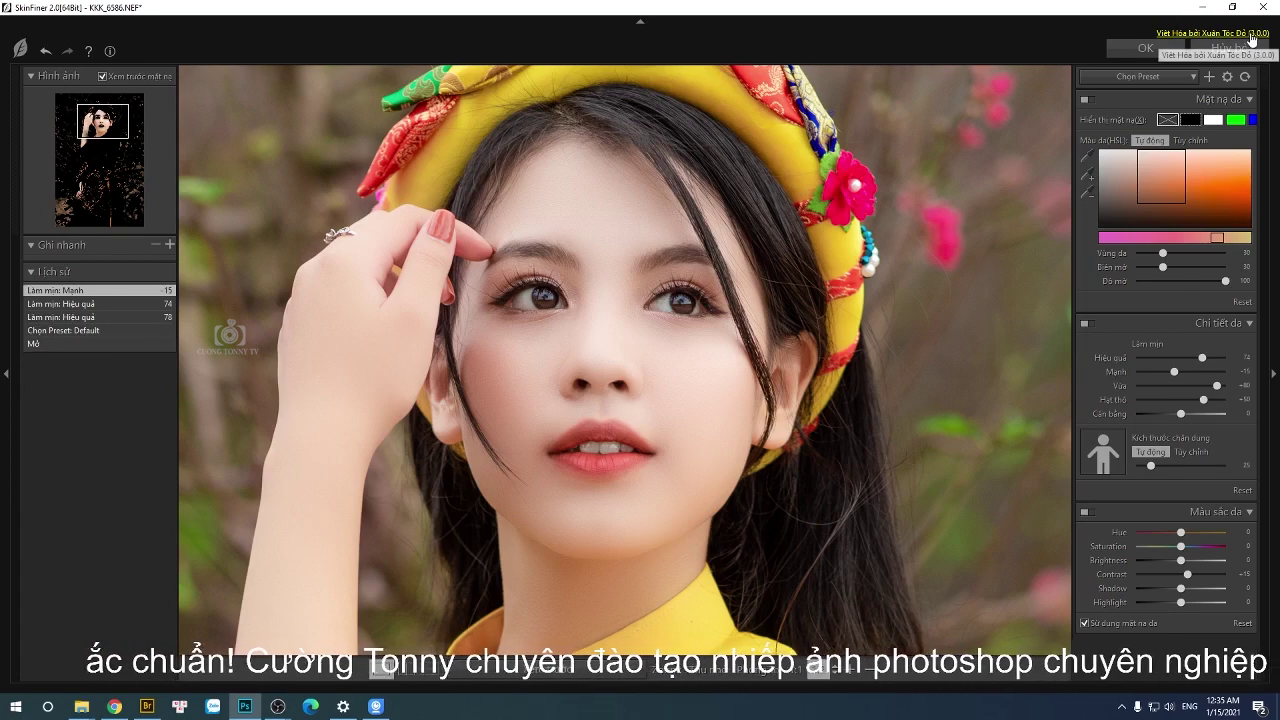
Compare the smoothing before and after, then apply it back to Photoshop.
mouse_move(646, 214)
mouse_down()
mouse_move(629, 343)
mouse_move(565, 302)
mouse_move(555, 322)
mouse_up()
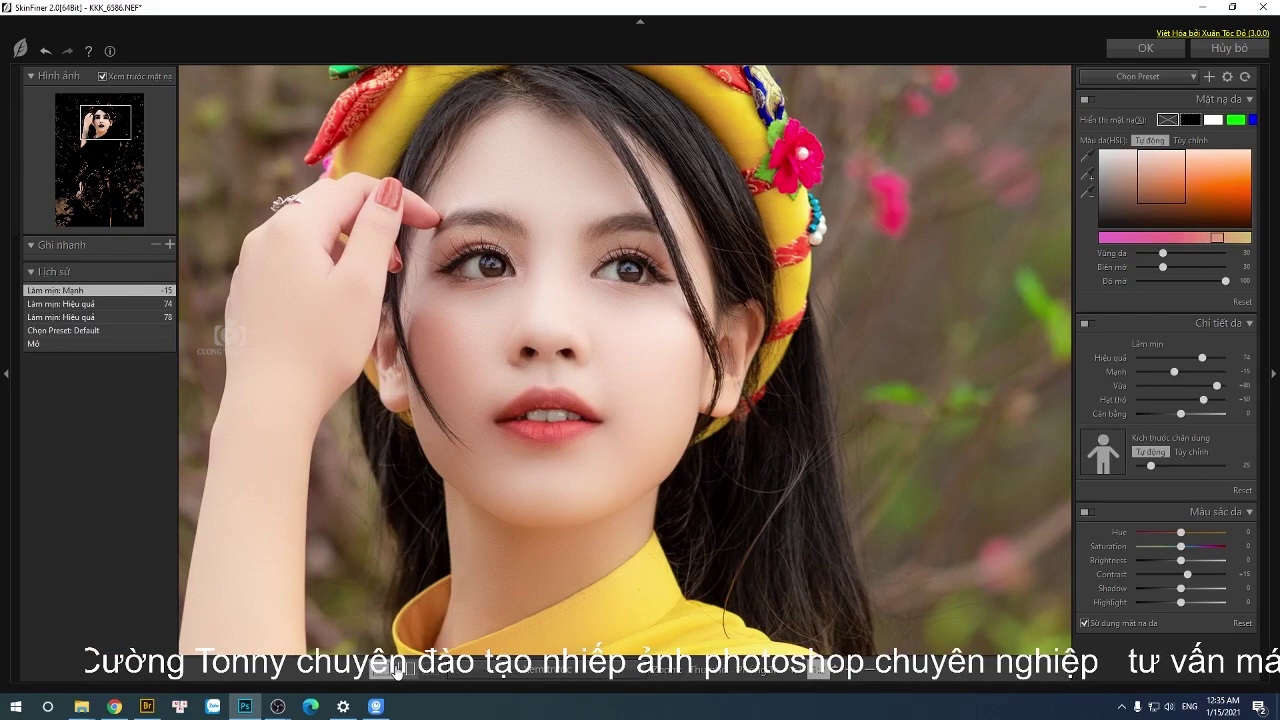
click(397, 668)
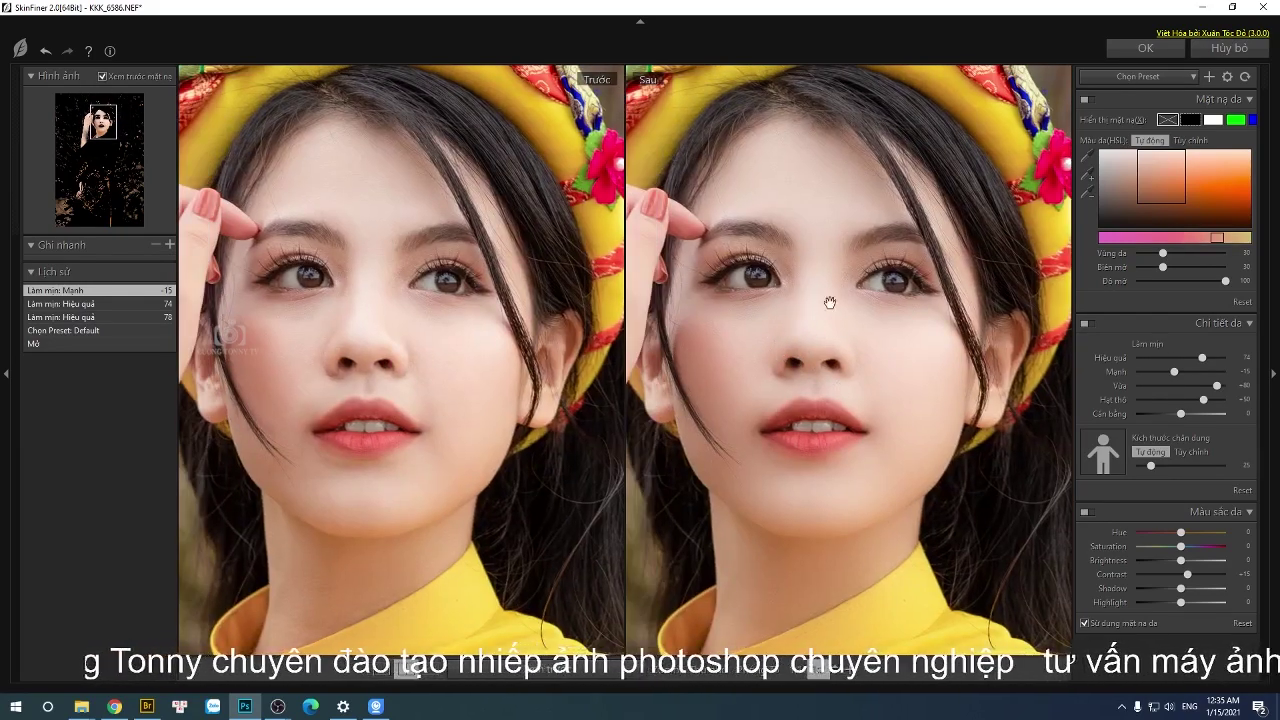
click(1143, 48)
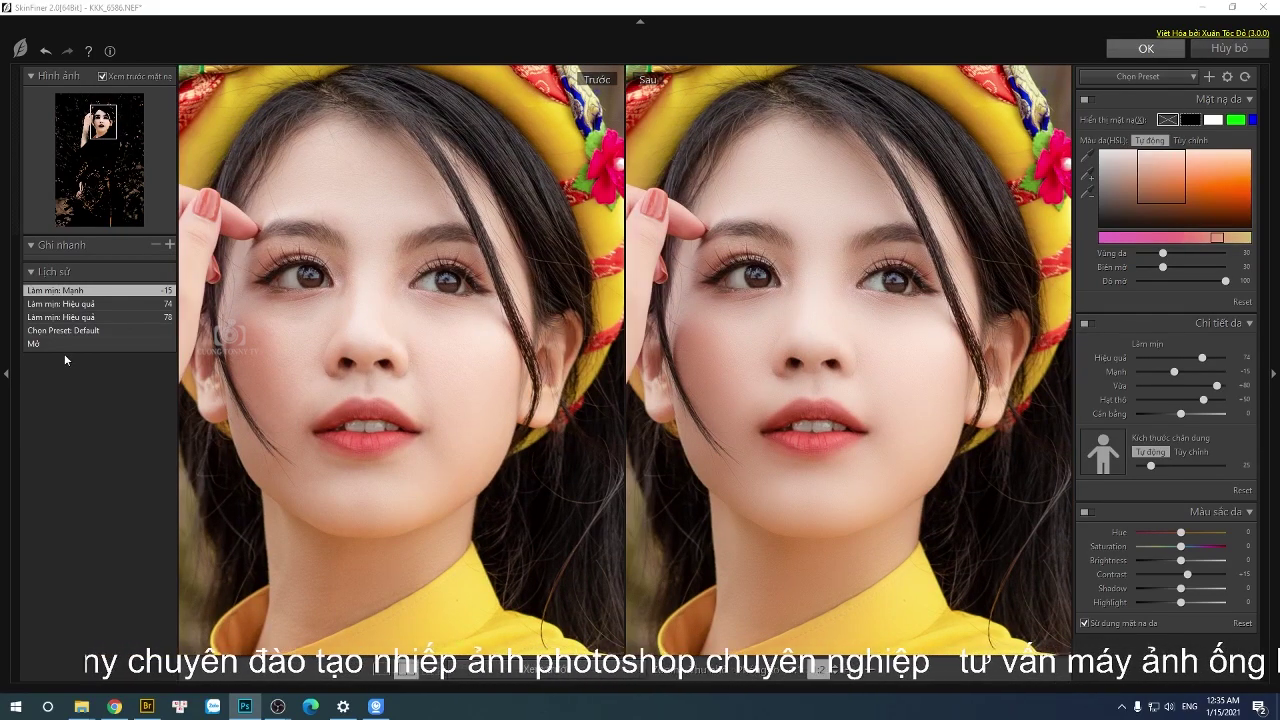
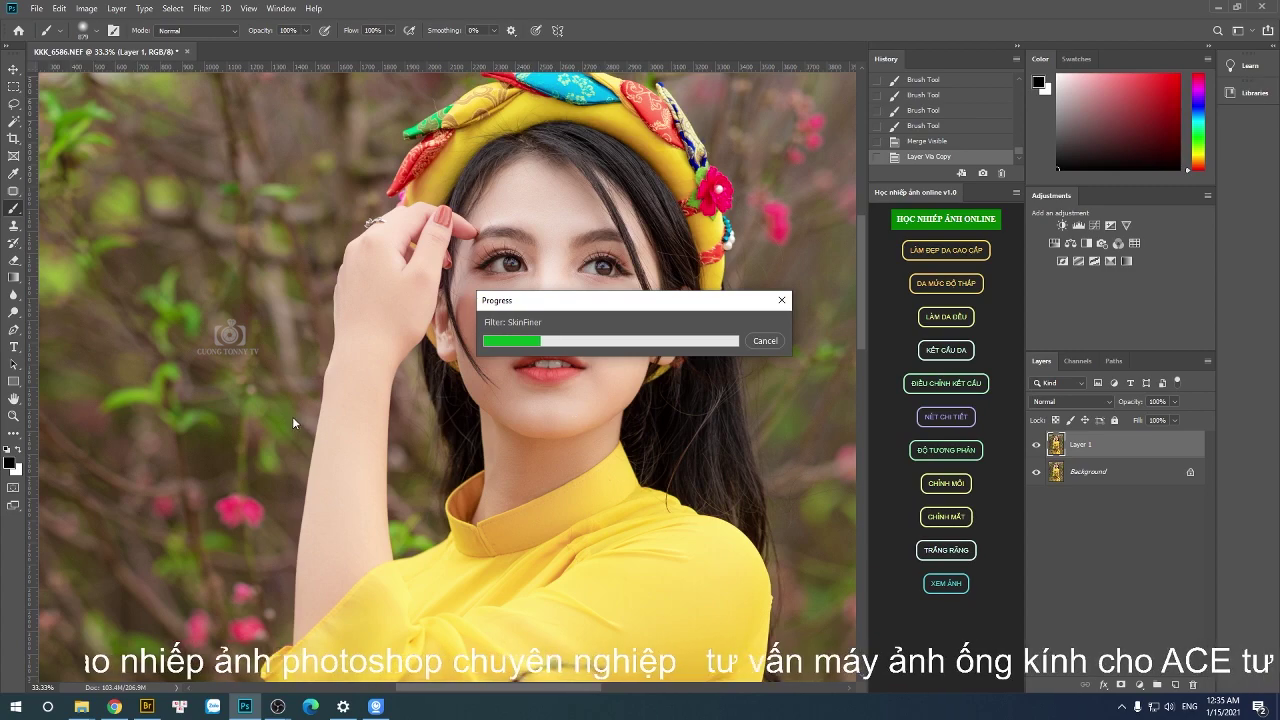
Switch to the Facebook Live Producer tab and open, then dismiss, a viewer comment's options menu.
click(115, 706)
click(80, 11)
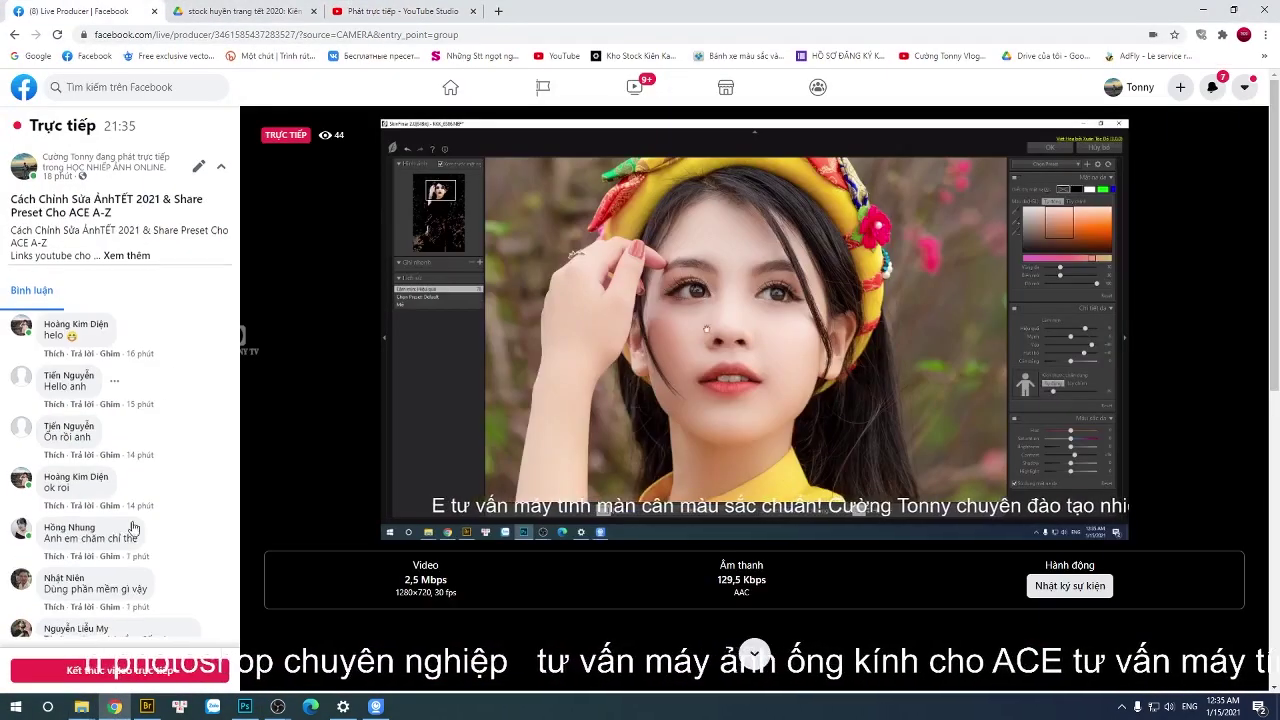
click(214, 557)
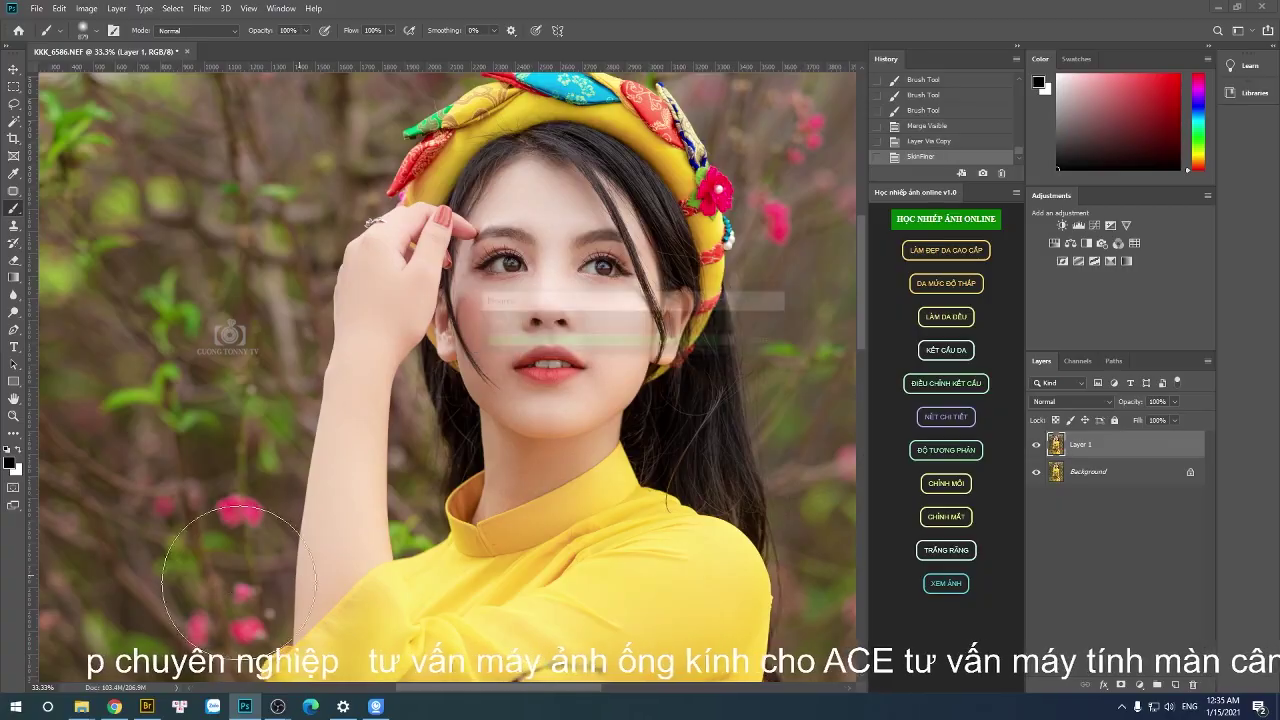
click(309, 407)
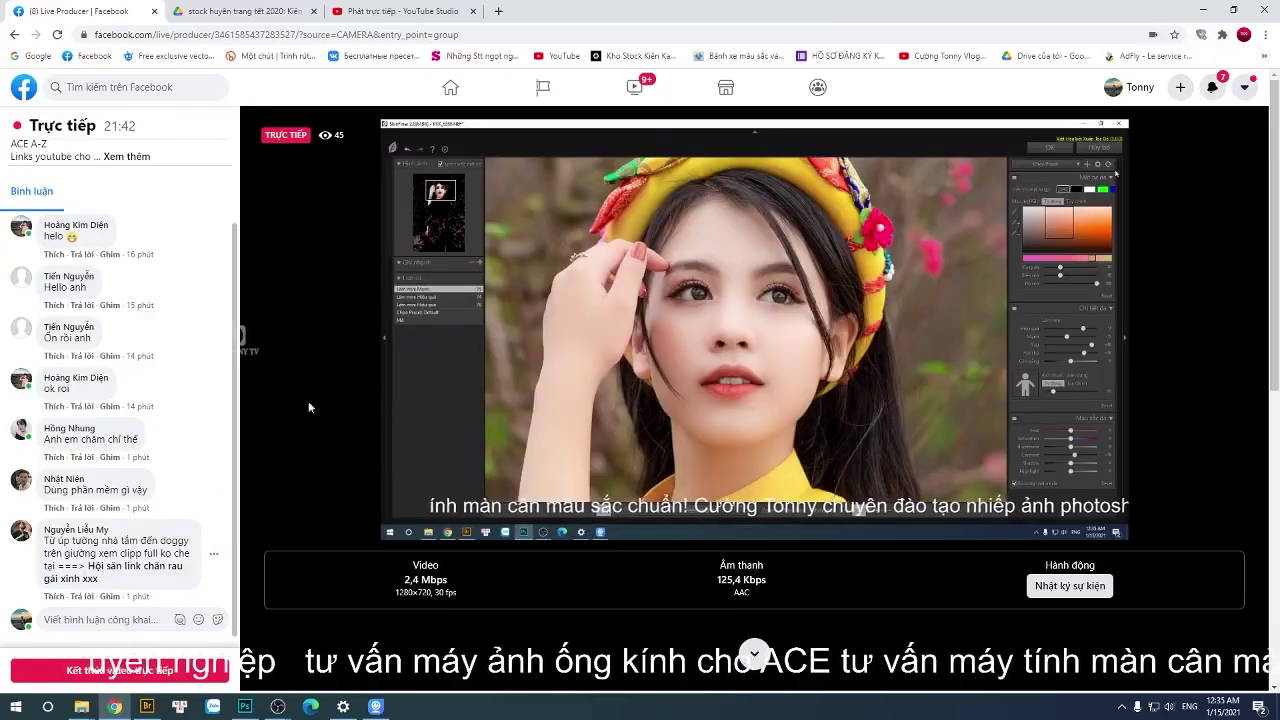
Delete the spam comment and block its author, removing their invitations, poll choices, comments and posts.
click(213, 553)
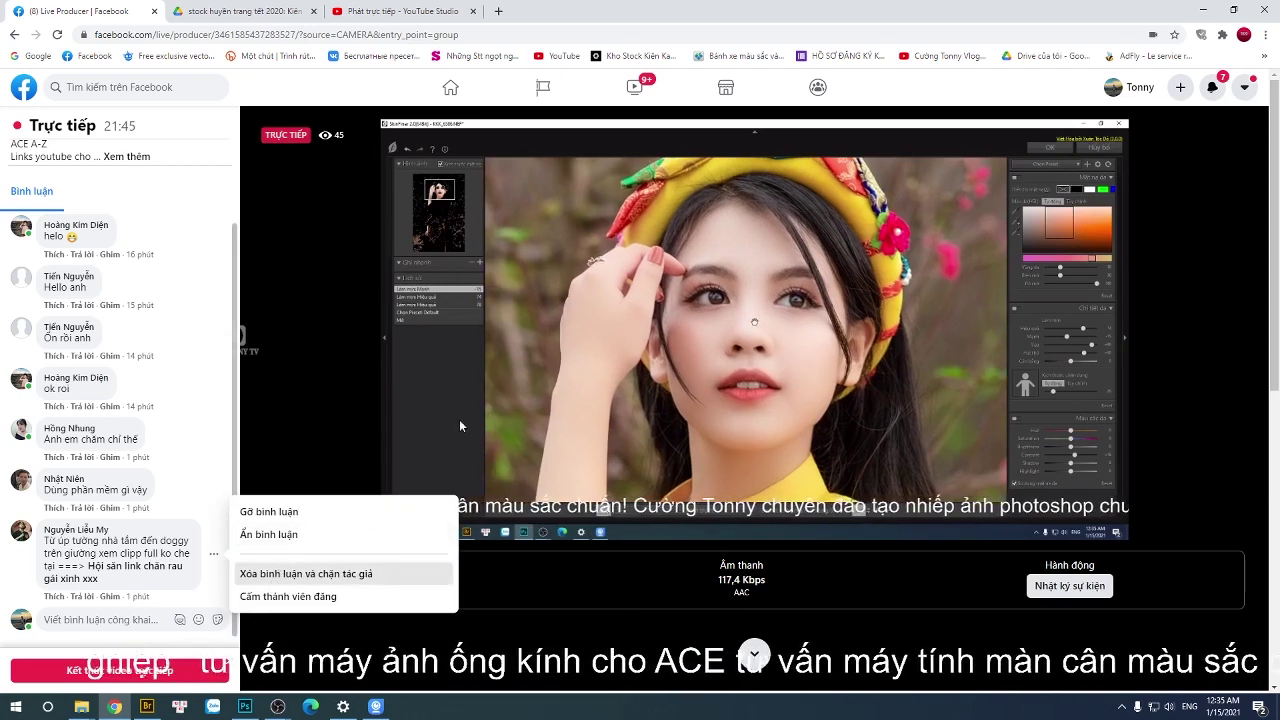
click(273, 578)
click(799, 444)
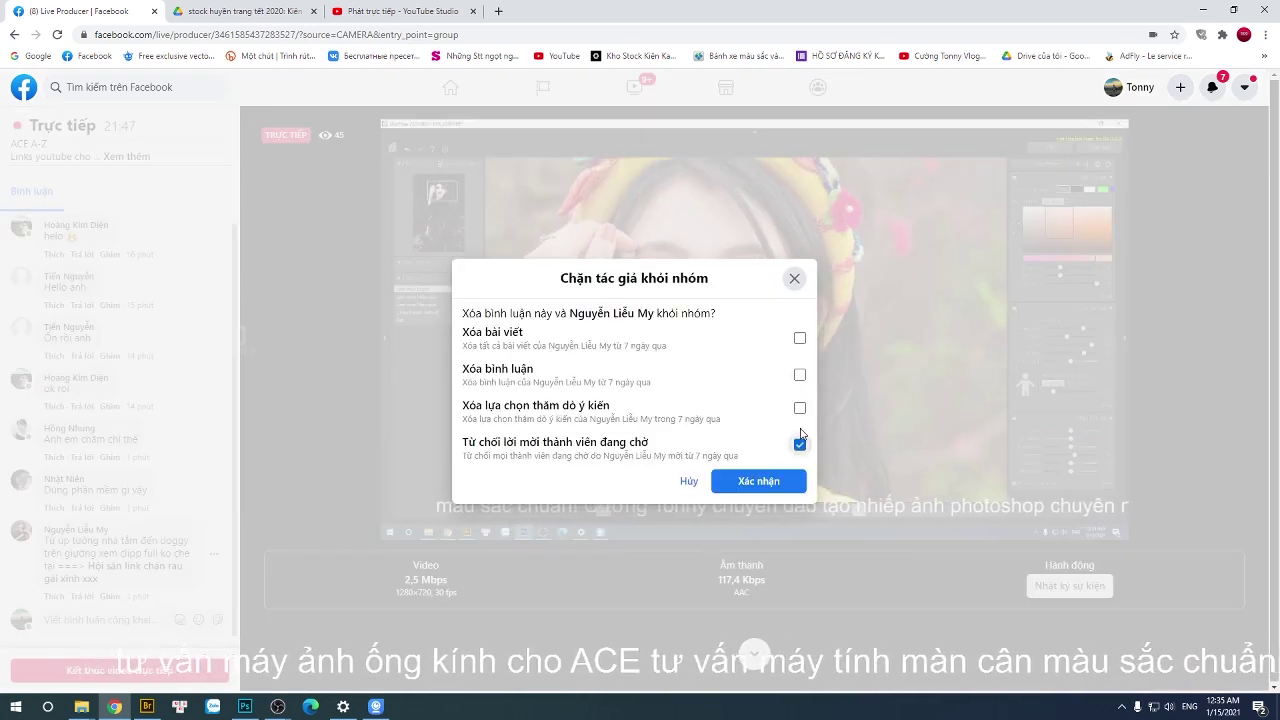
click(799, 407)
click(799, 374)
click(799, 337)
click(749, 483)
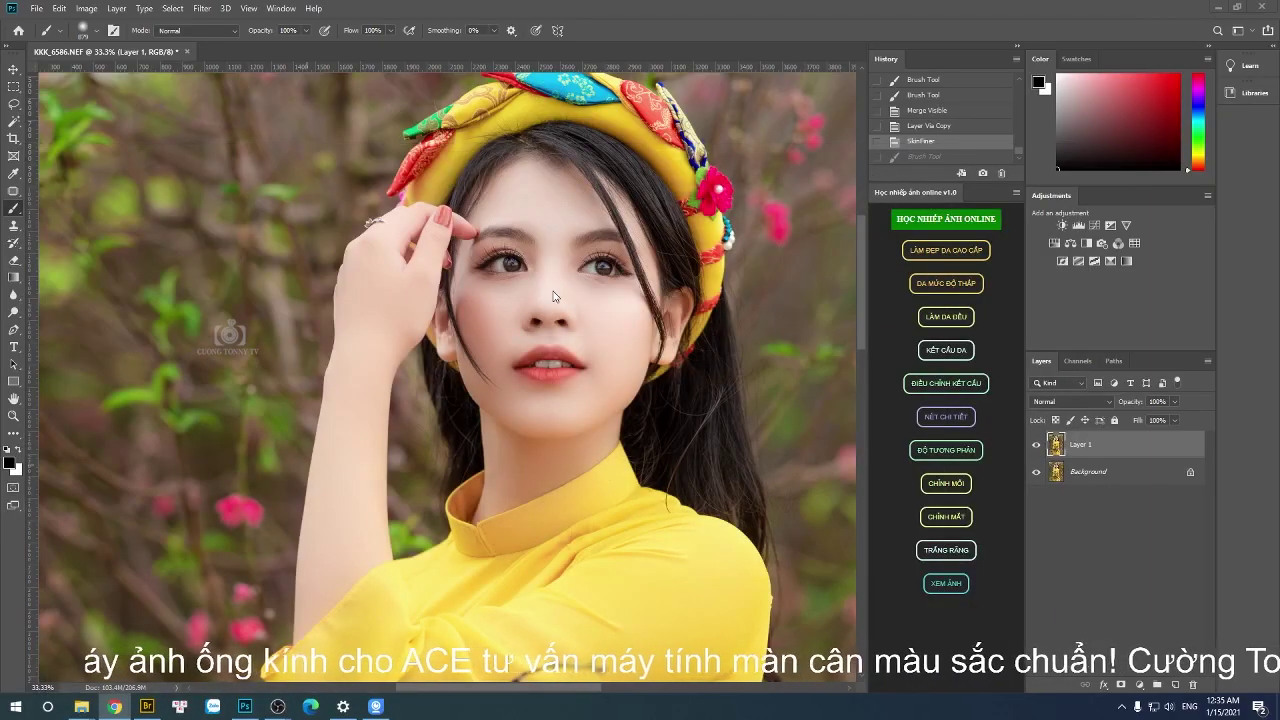
Undo a stray brush dab on the face and toggle Layer 1 to compare before and after.
key(ctrl+plus)
key(ctrl+plus)
click(562, 312)
key(ctrl+z)
key(ctrl+minus)
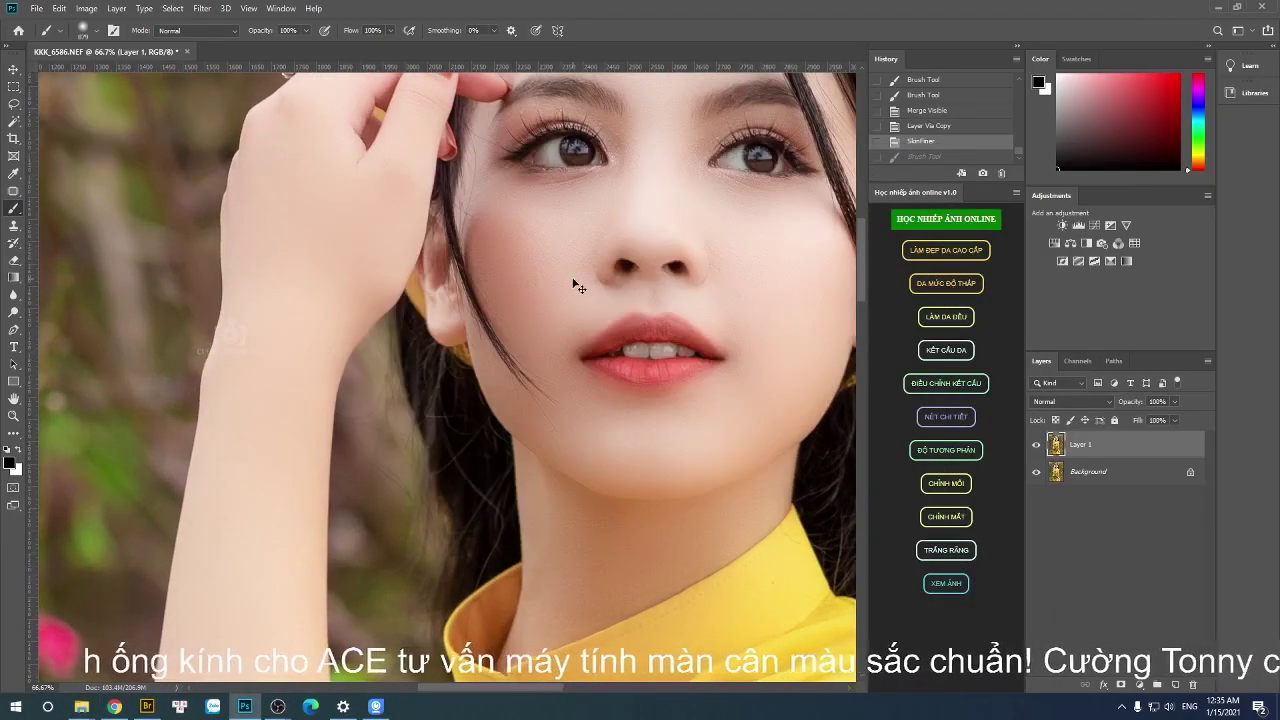
scroll(577, 277, up, 2)
scroll(577, 277, up, 2)
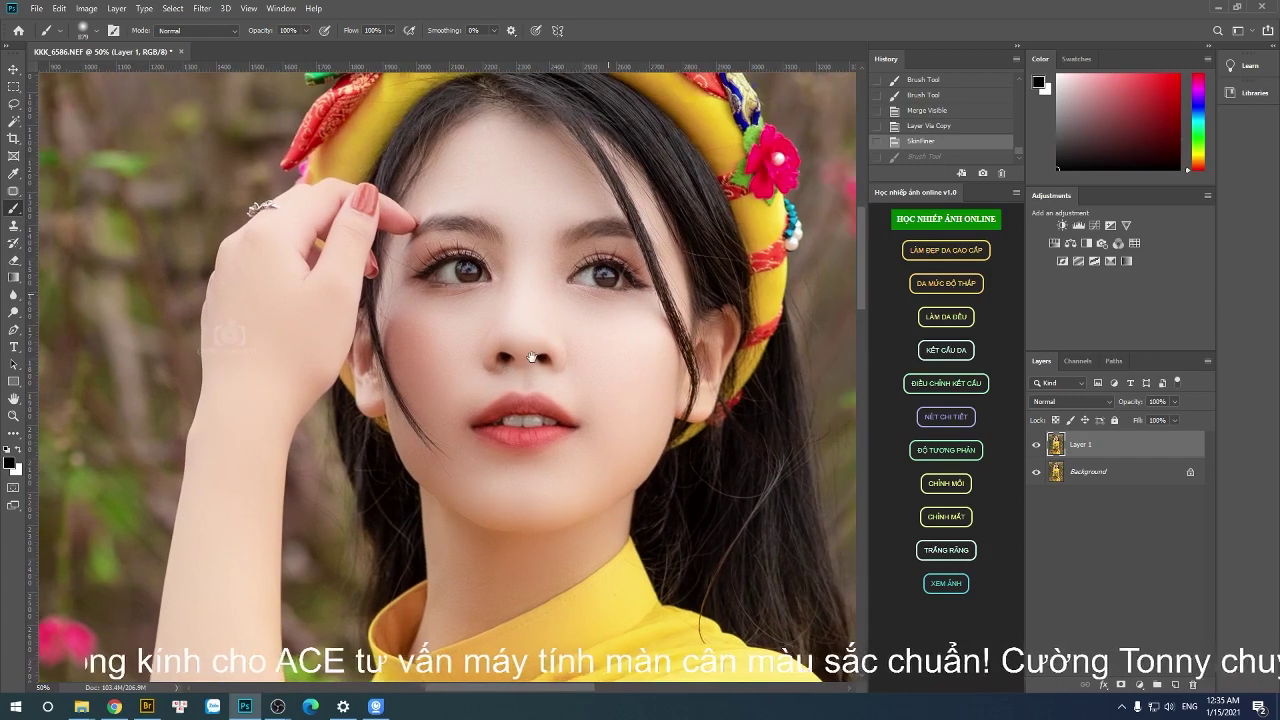
double_click(1037, 445)
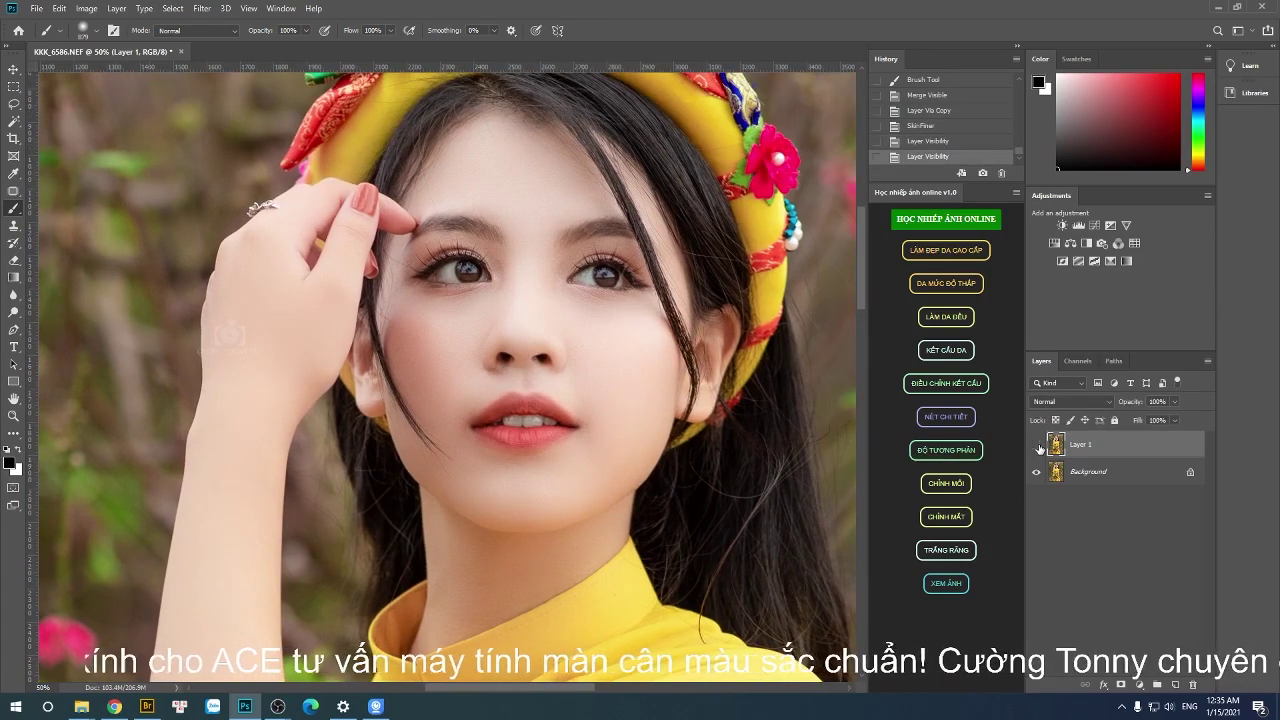
Add a black mask to Layer 1 with a white brush of about 291 px at 24% flow.
alt+click(1121, 685)
key(x)
drag(489, 347, 440, 347)
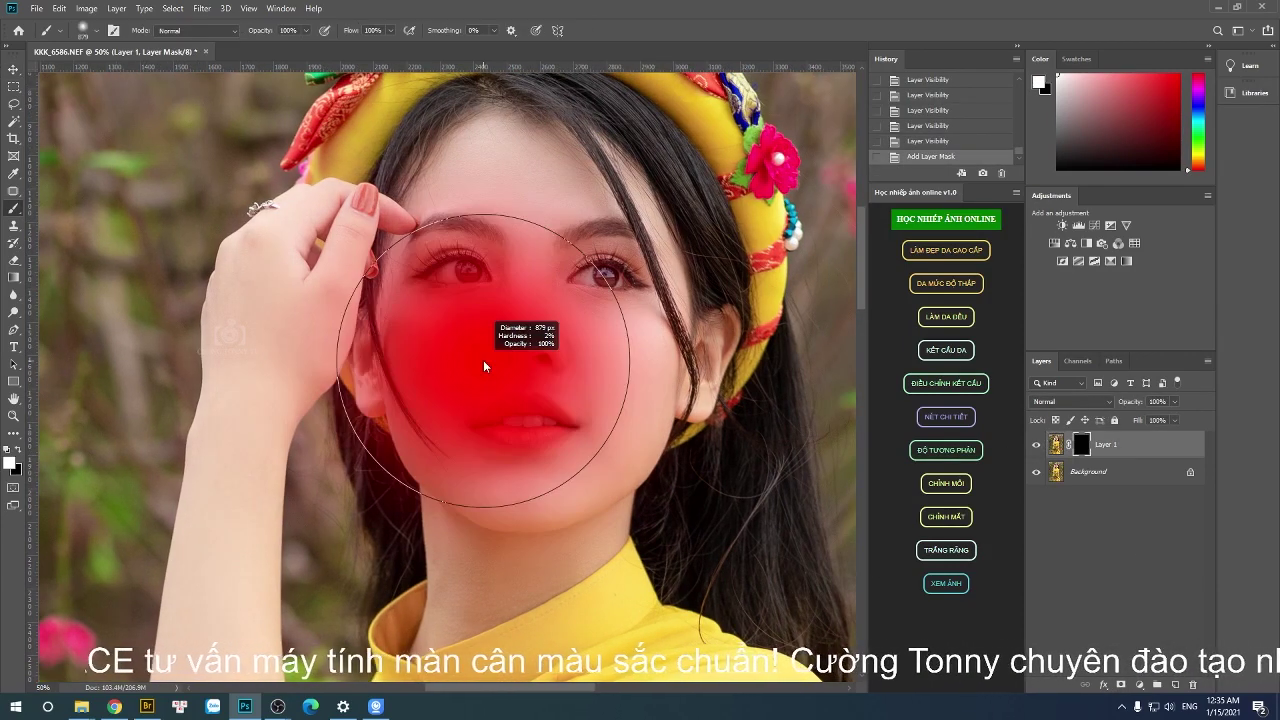
click(390, 30)
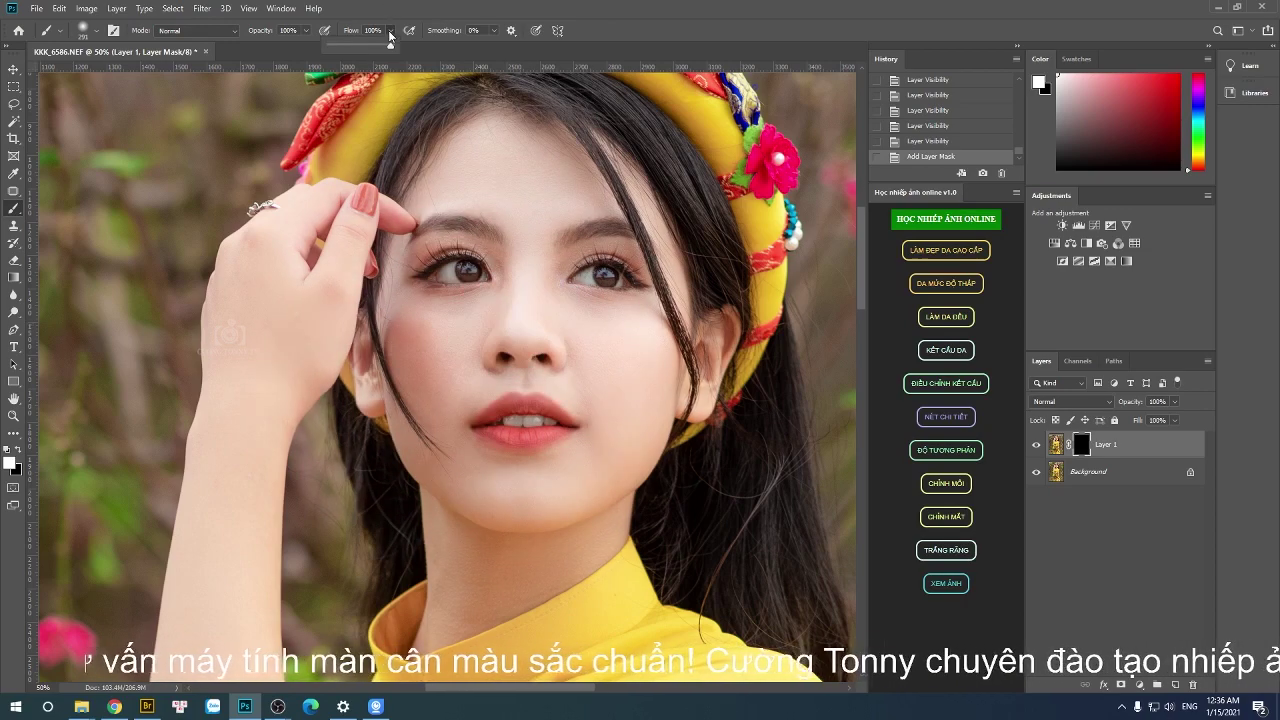
Paint smoothing back onto the cheek with a soft ~299 px brush, shrinking it near the eyes.
drag(389, 47, 349, 50)
mouse_move(523, 318)
mouse_down()
mouse_move(457, 320)
mouse_move(430, 360)
mouse_up()
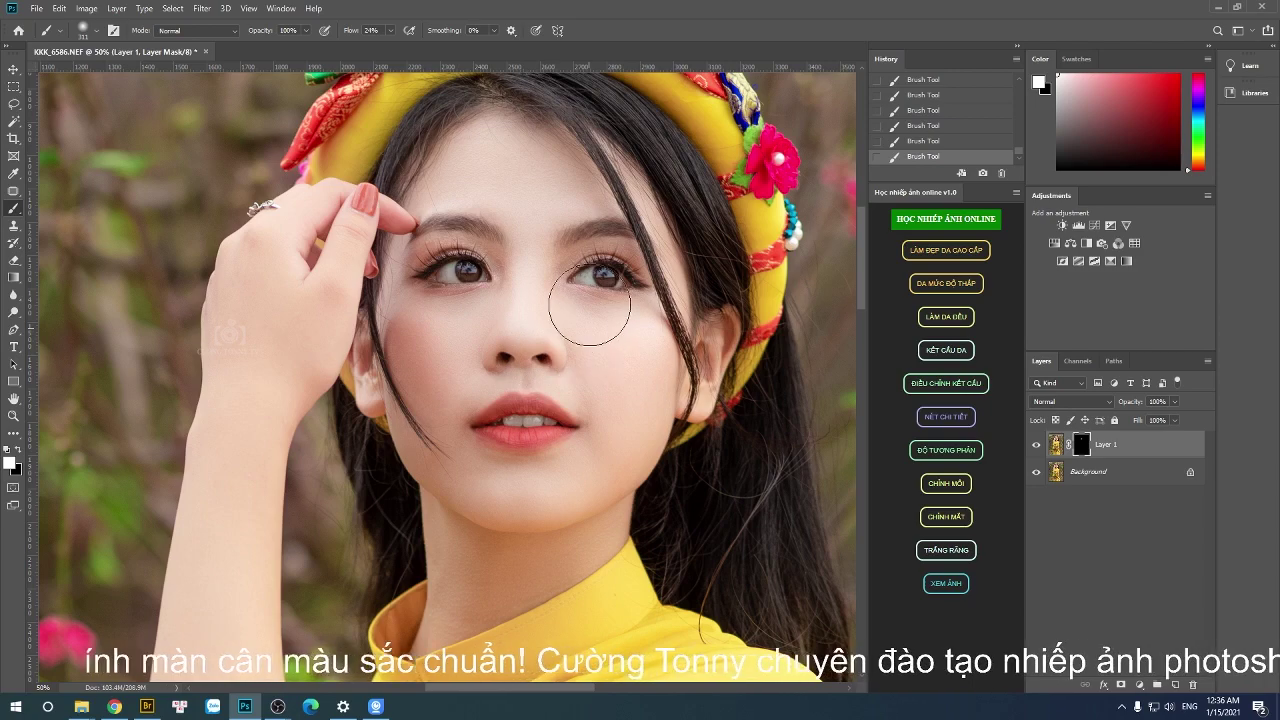
drag(632, 380, 617, 378)
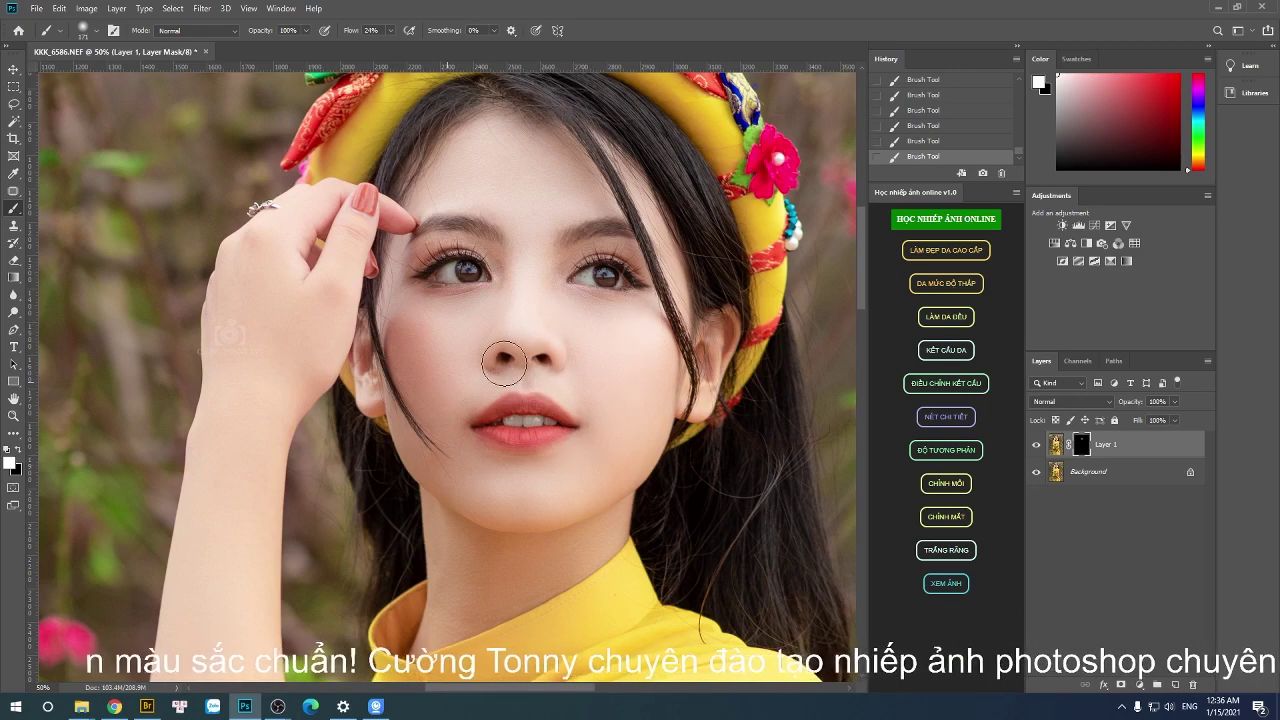
scroll(520, 300, up, 2)
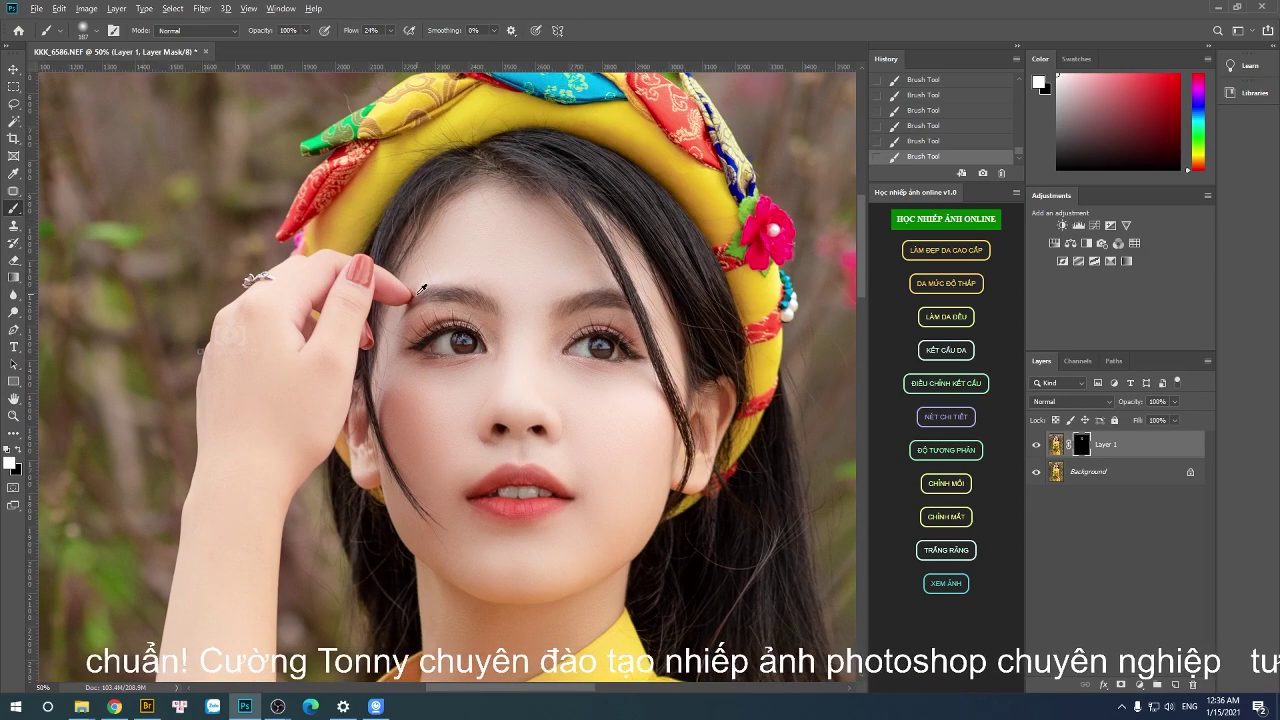
key(bracketleft)
key(bracketleft)
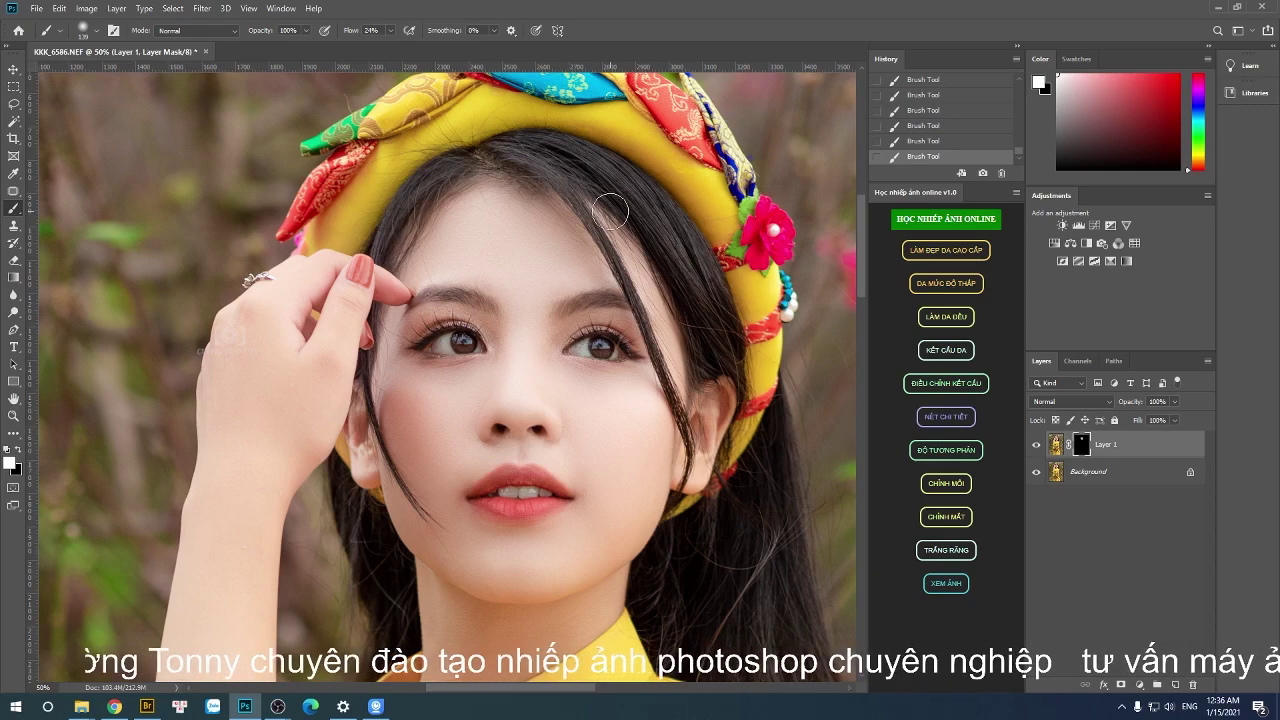
scroll(610, 250, down, 4)
key(bracketright)
key(bracketright)
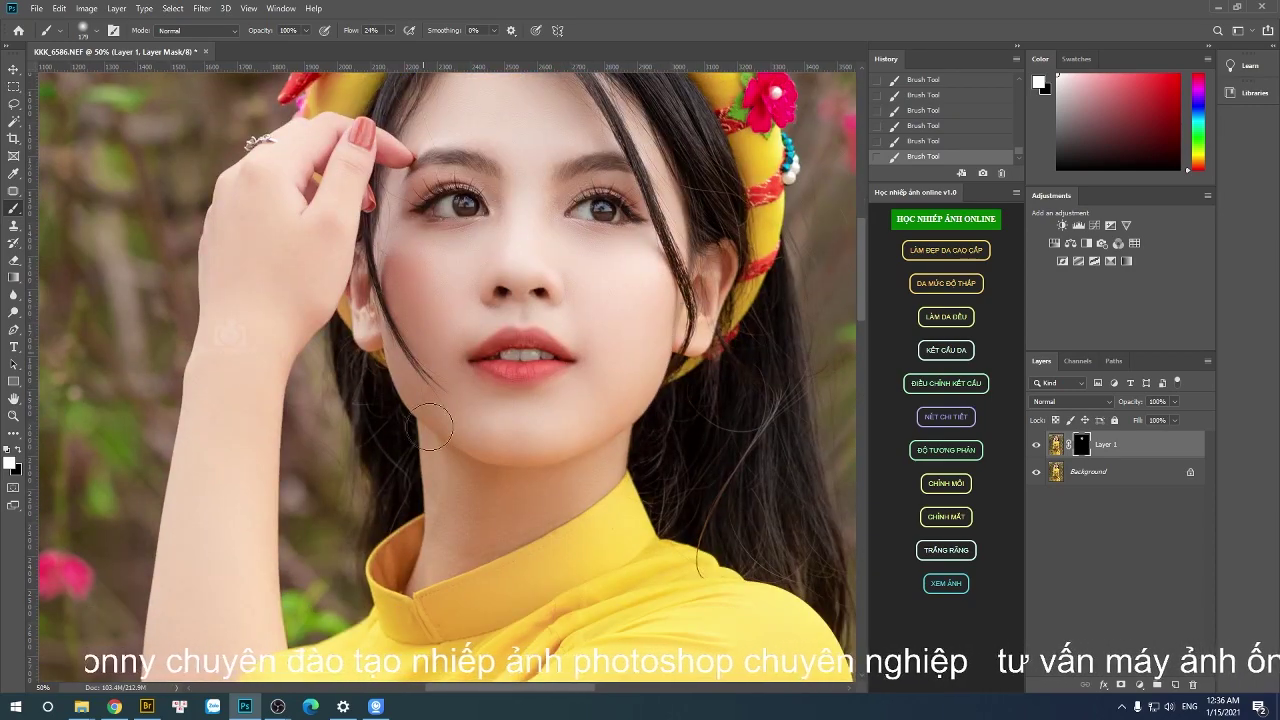
scroll(430, 427, down, 3)
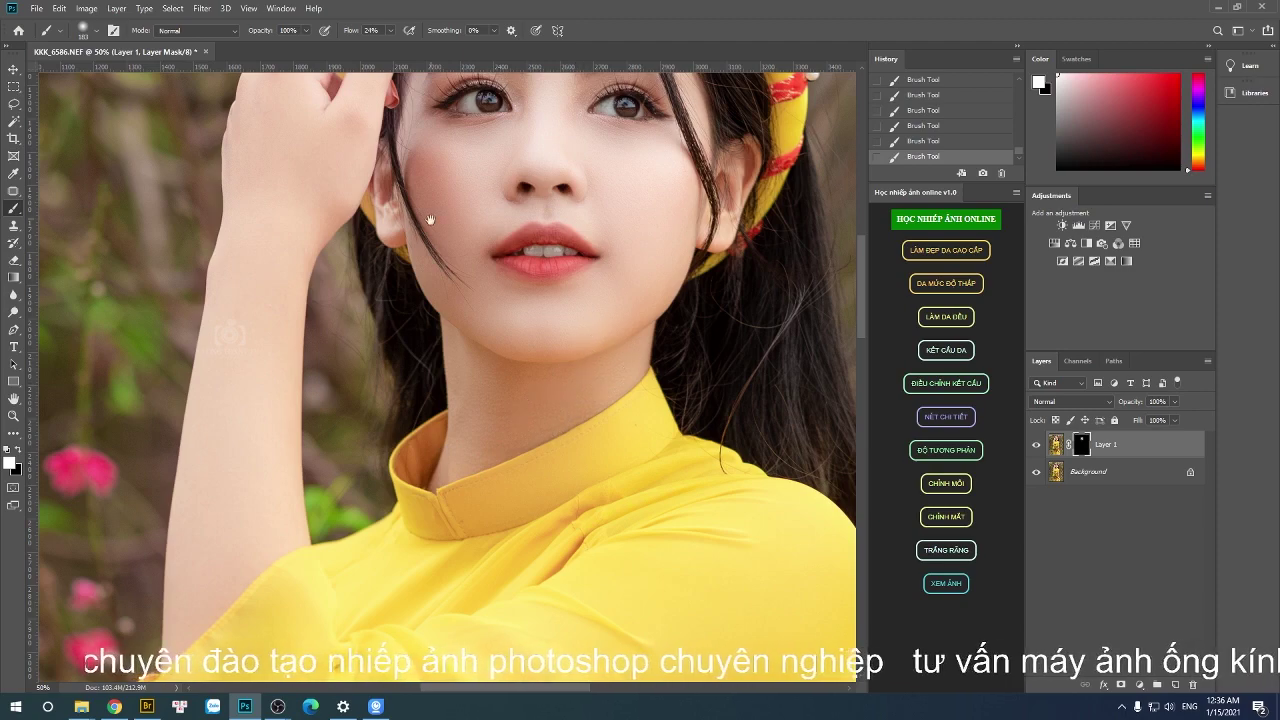
Extend the smoothing over the face and neck with a ~175 px brush, leaving Layer 1 at 85% opacity.
drag(430, 219, 458, 365)
scroll(411, 346, up, 4)
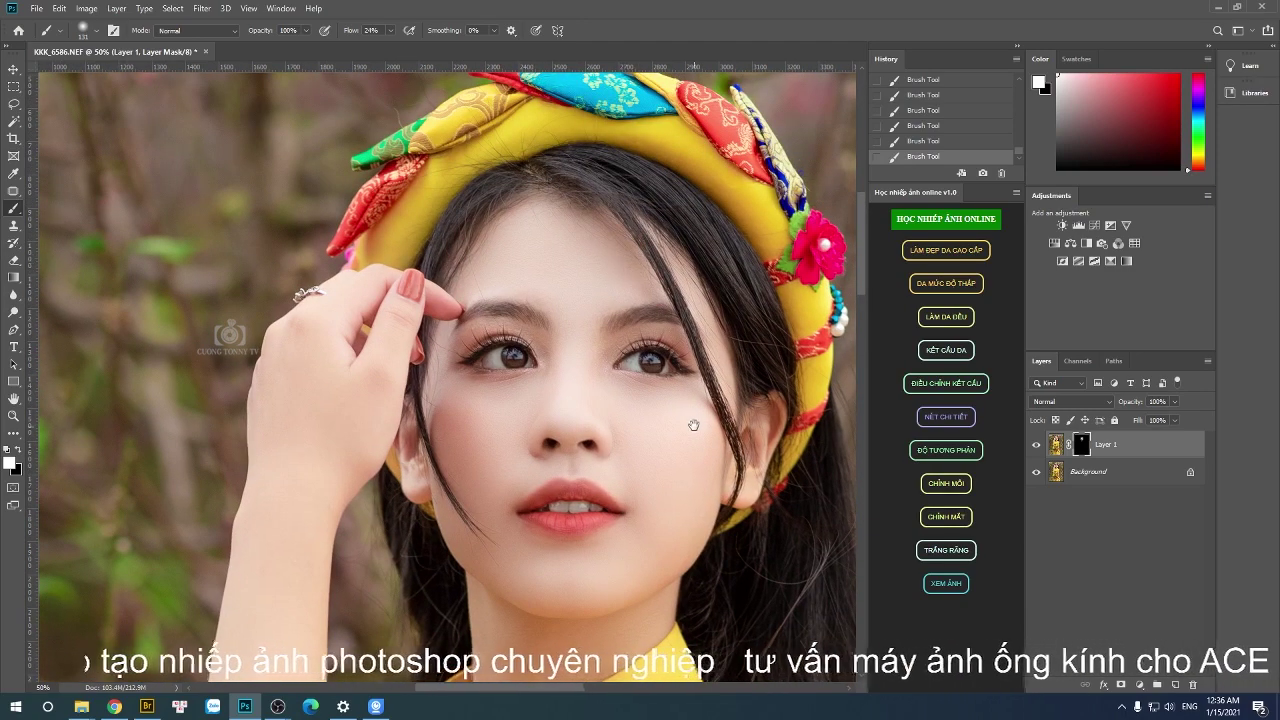
drag(693, 425, 700, 346)
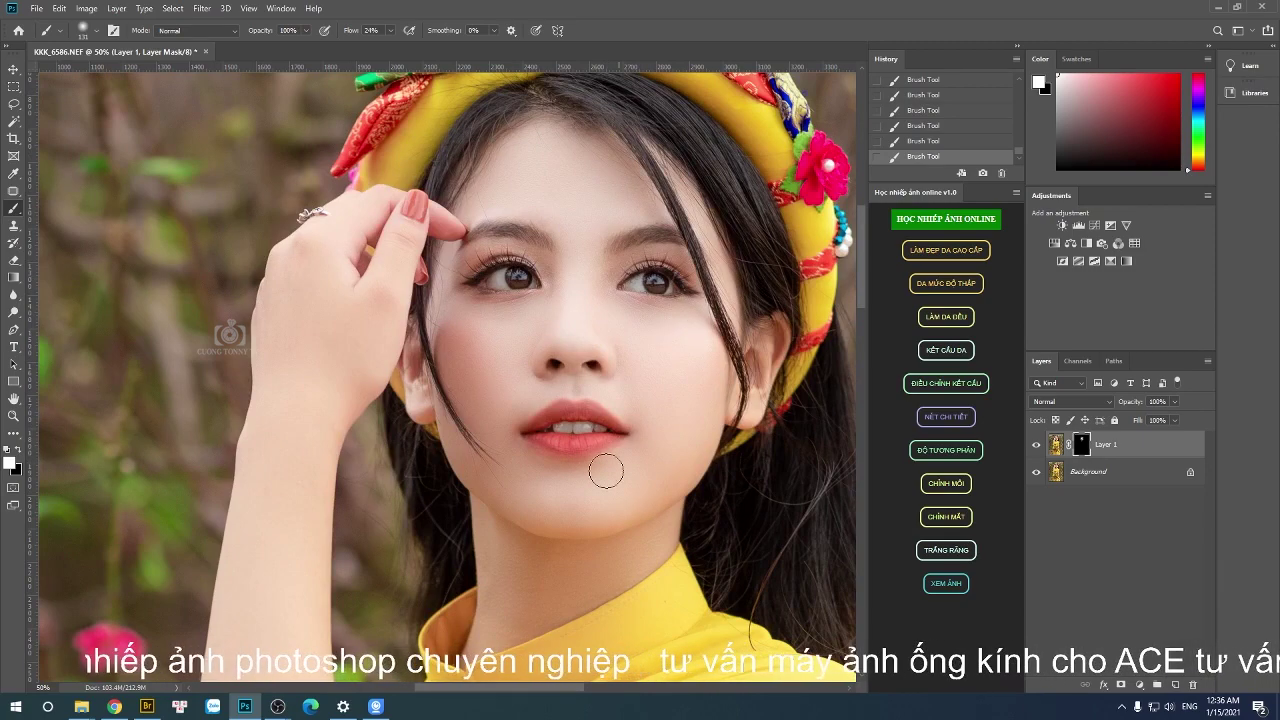
mouse_move(606, 470)
mouse_down()
mouse_move(631, 60)
mouse_move(694, 365)
mouse_up()
key(bracketright)
key(bracketright)
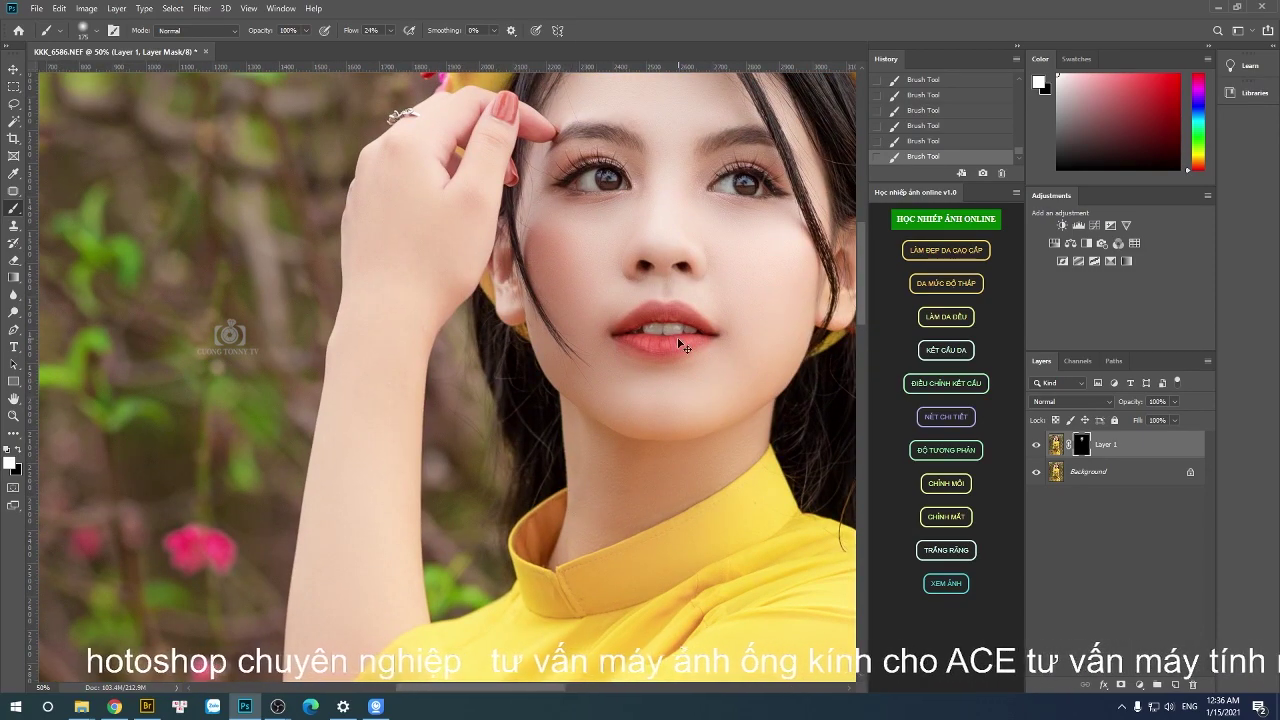
scroll(679, 344, down, 3)
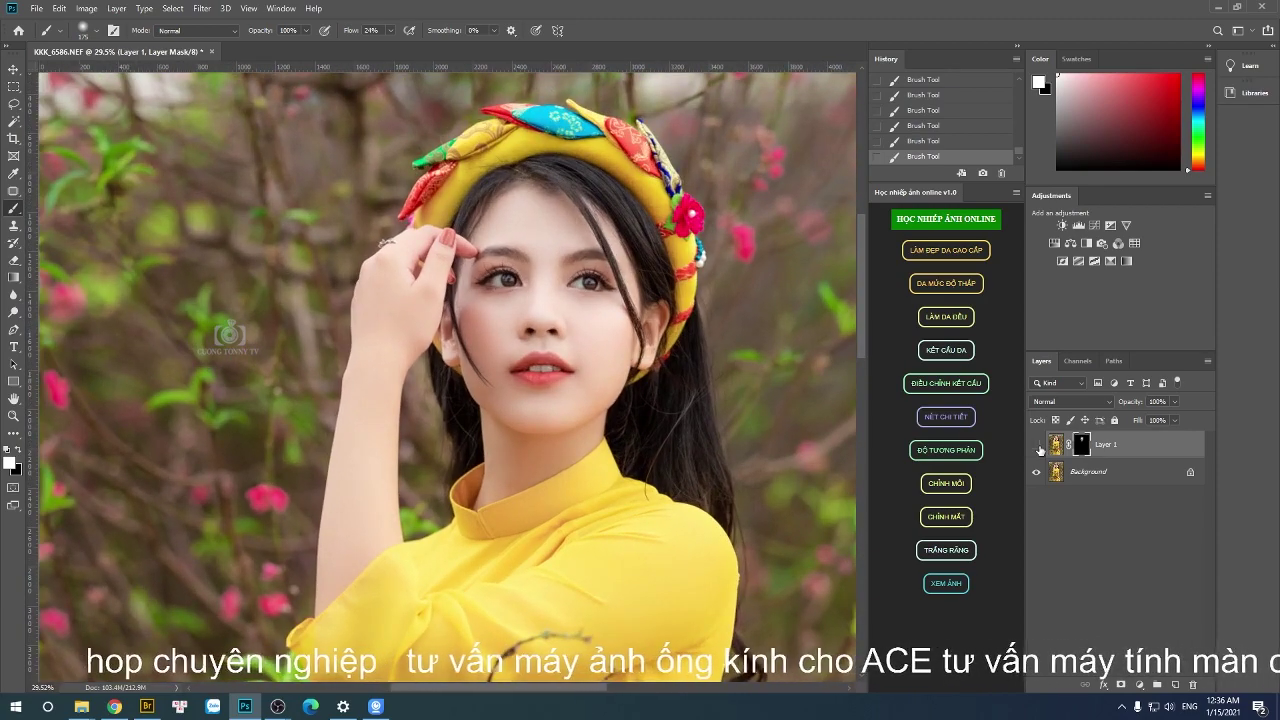
scroll(596, 282, up, 2)
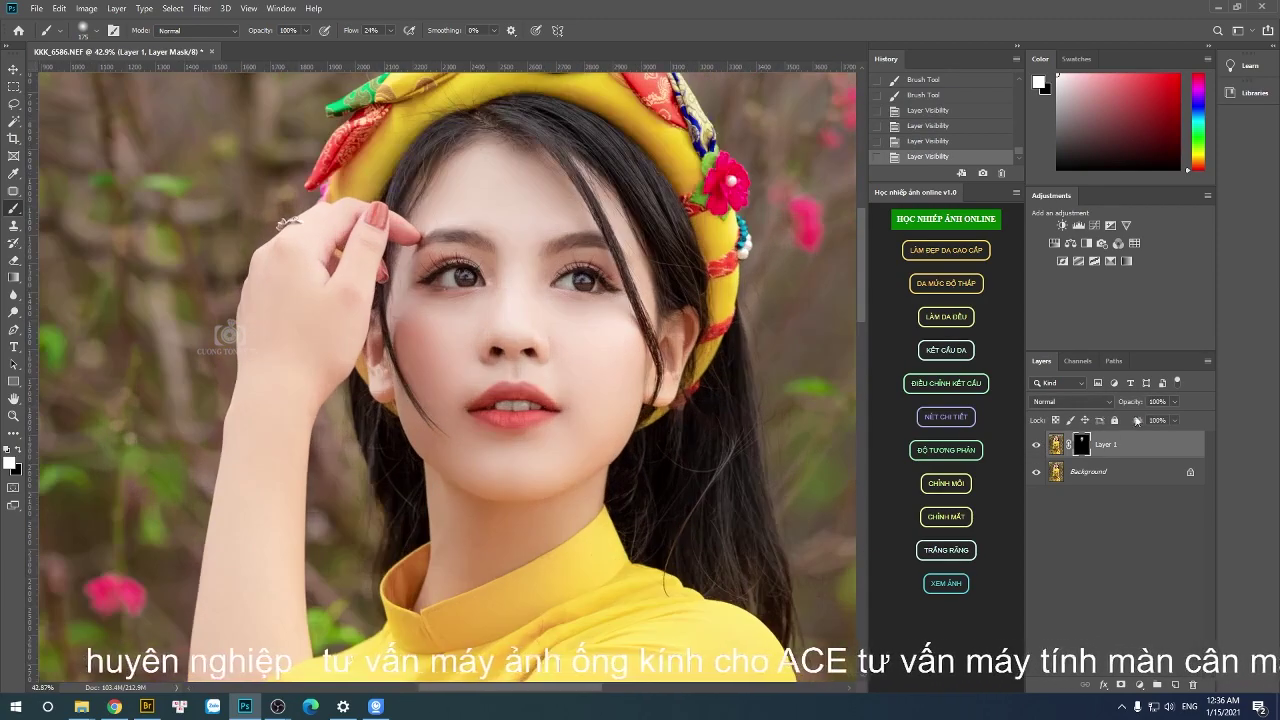
scroll(779, 310, up, 1)
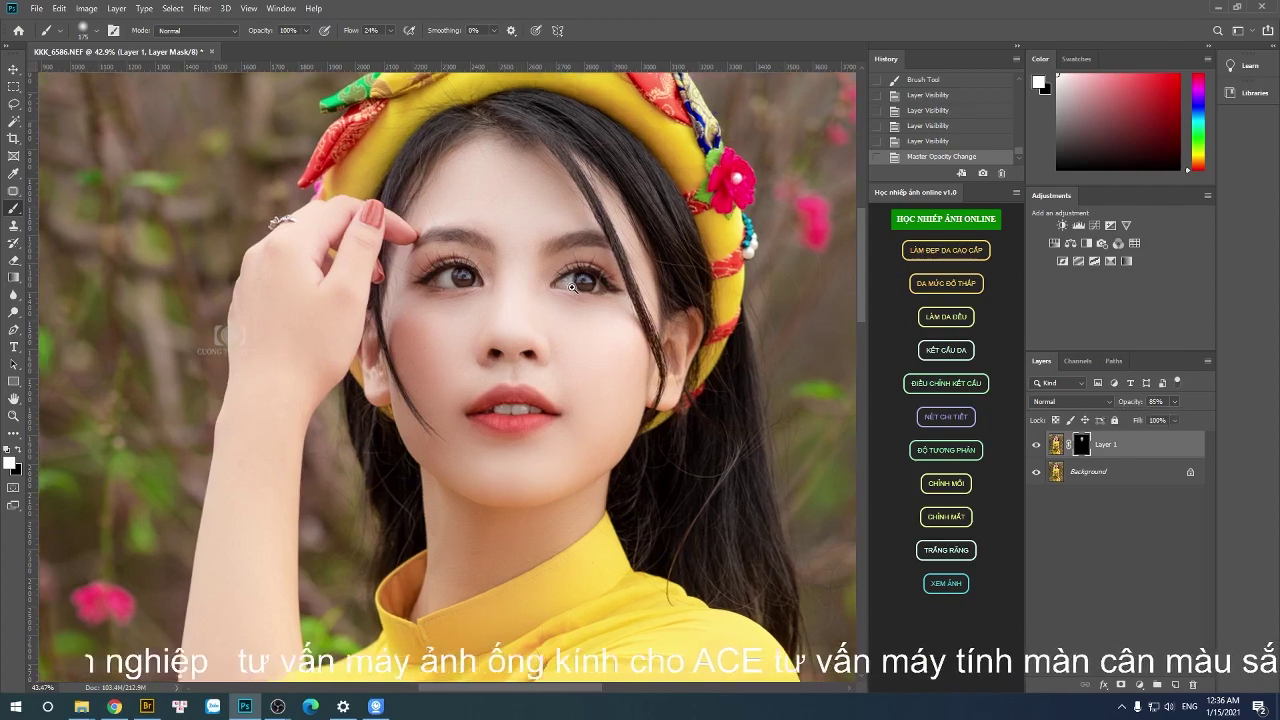
Merge visible layers and save as KXK_6586.jpg at JPEG quality 12, Progressive.
key(ctrl+shift+e)
key(ctrl+0)
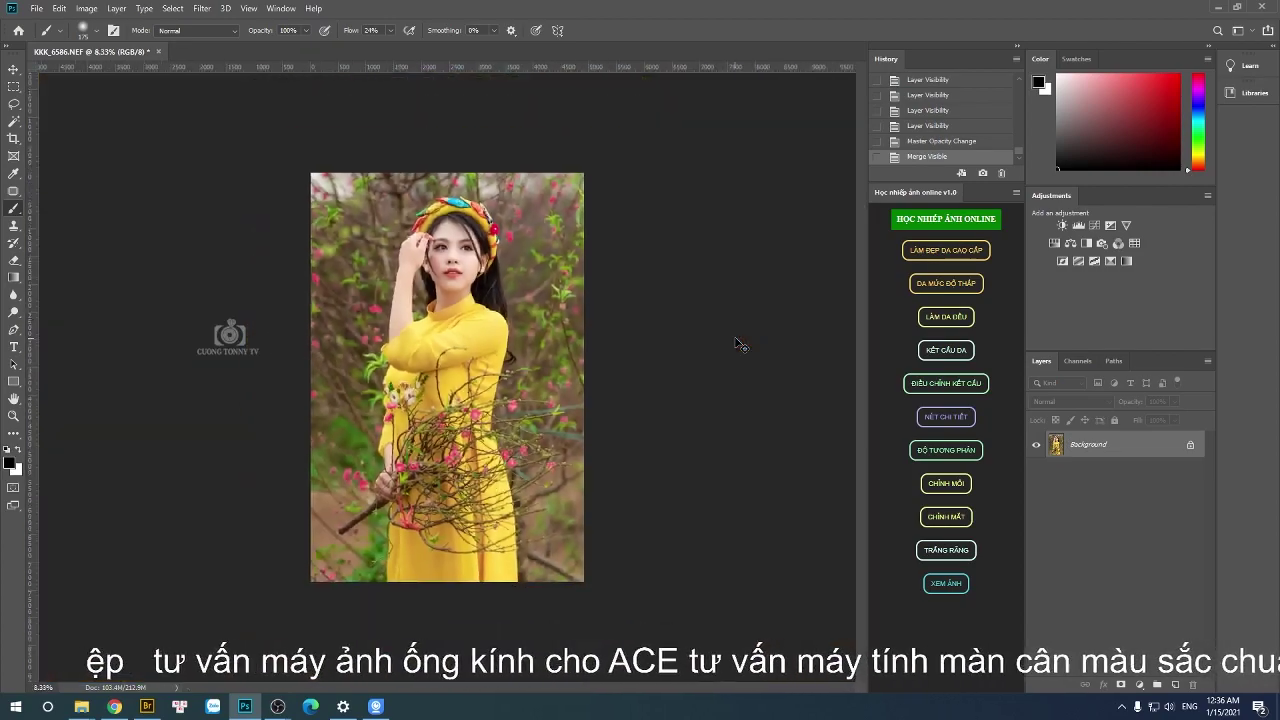
key(ctrl+shift+s)
key(Return)
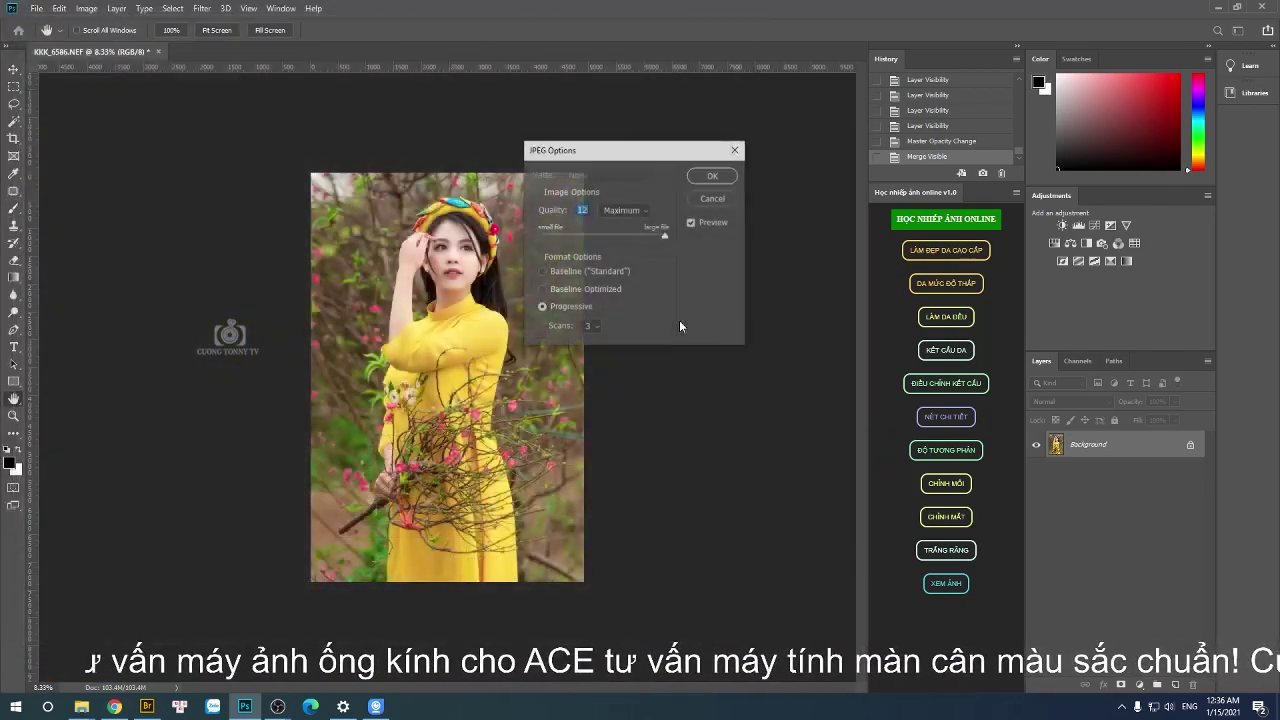
key(Return)
scroll(440, 186, up, 2)
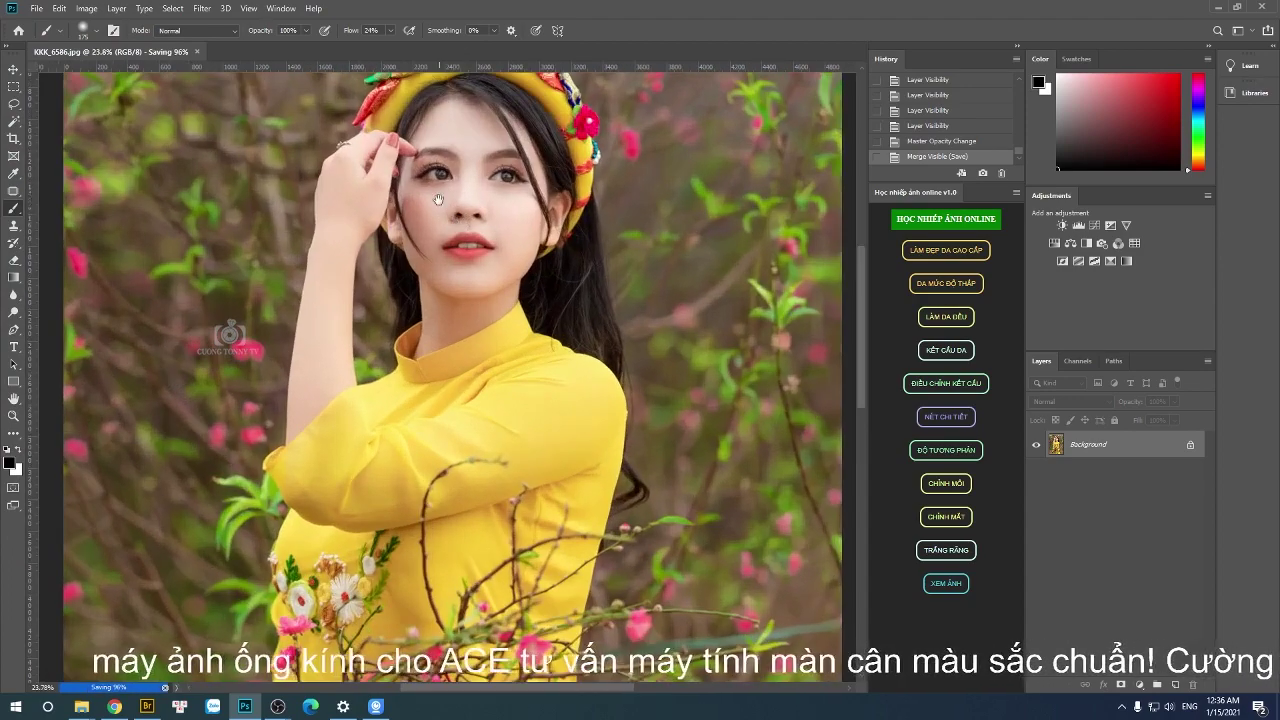
scroll(450, 210, up, 1)
scroll(455, 230, down, 4)
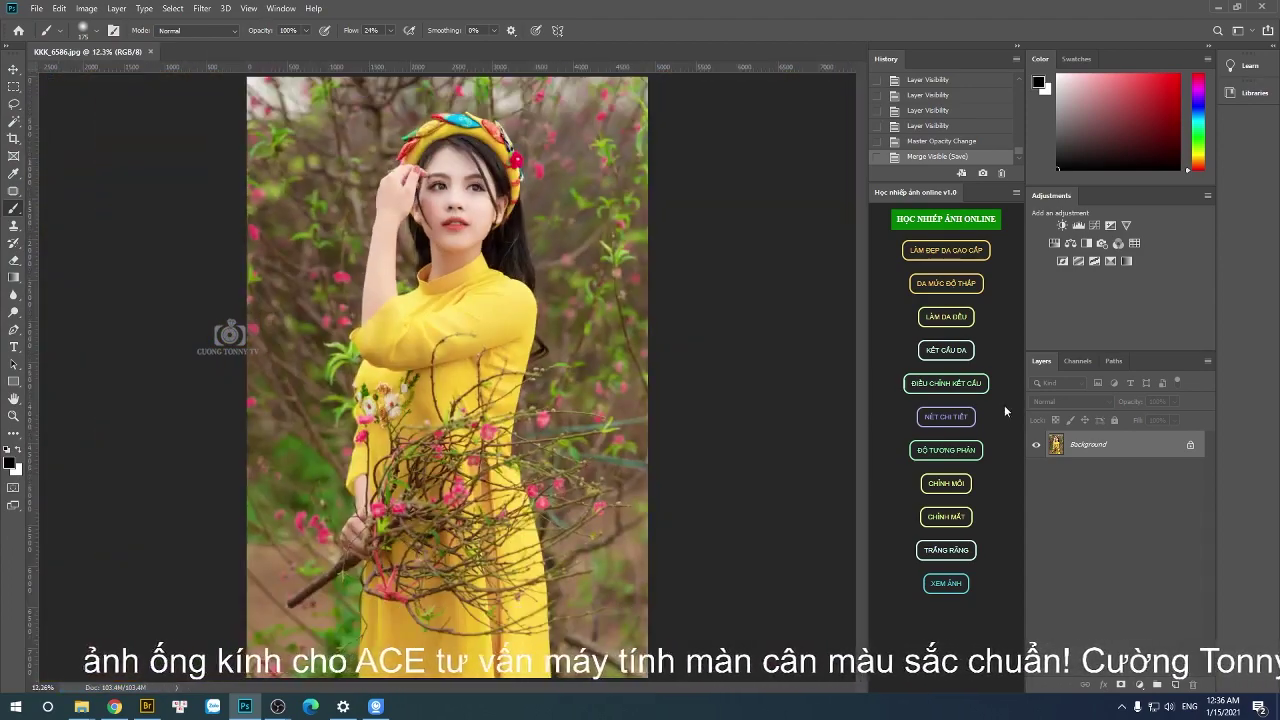
Add a Color Balance layer on Highlights (Magenta/Green -6, Yellow/Blue +3), toggling it to compare.
click(1140, 685)
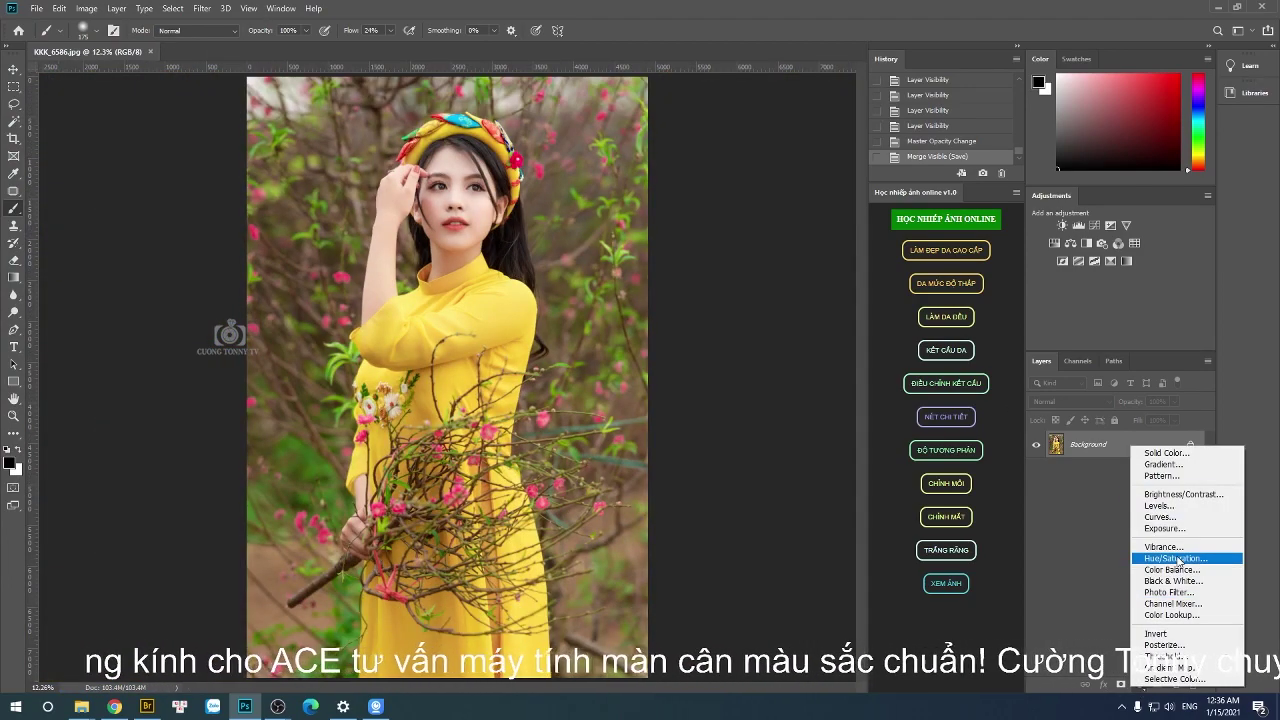
click(1172, 569)
click(805, 277)
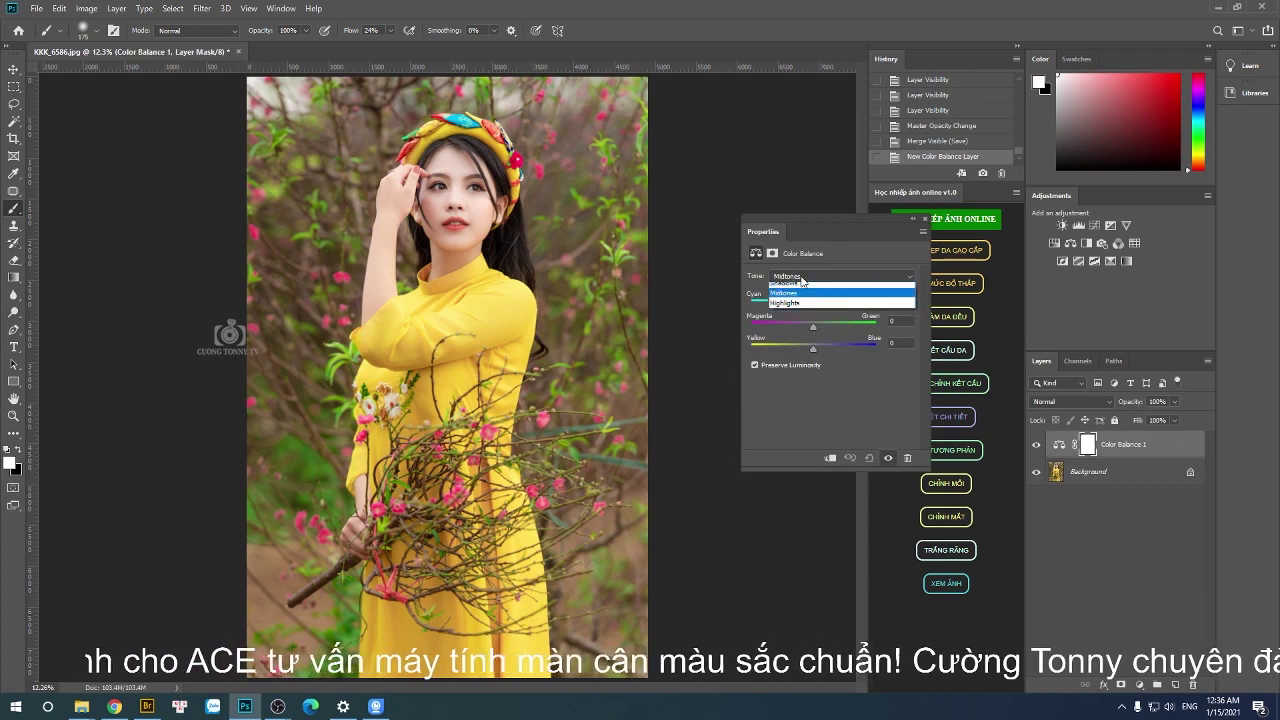
click(802, 304)
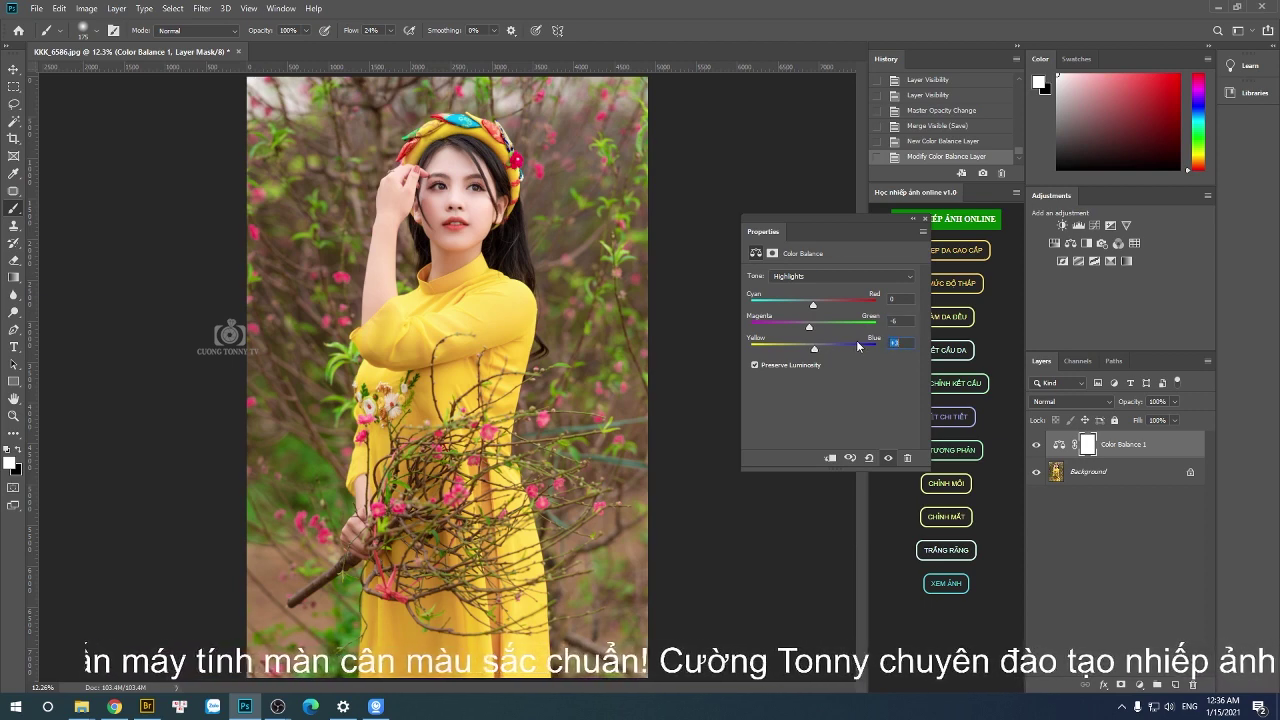
click(925, 218)
click(1036, 445)
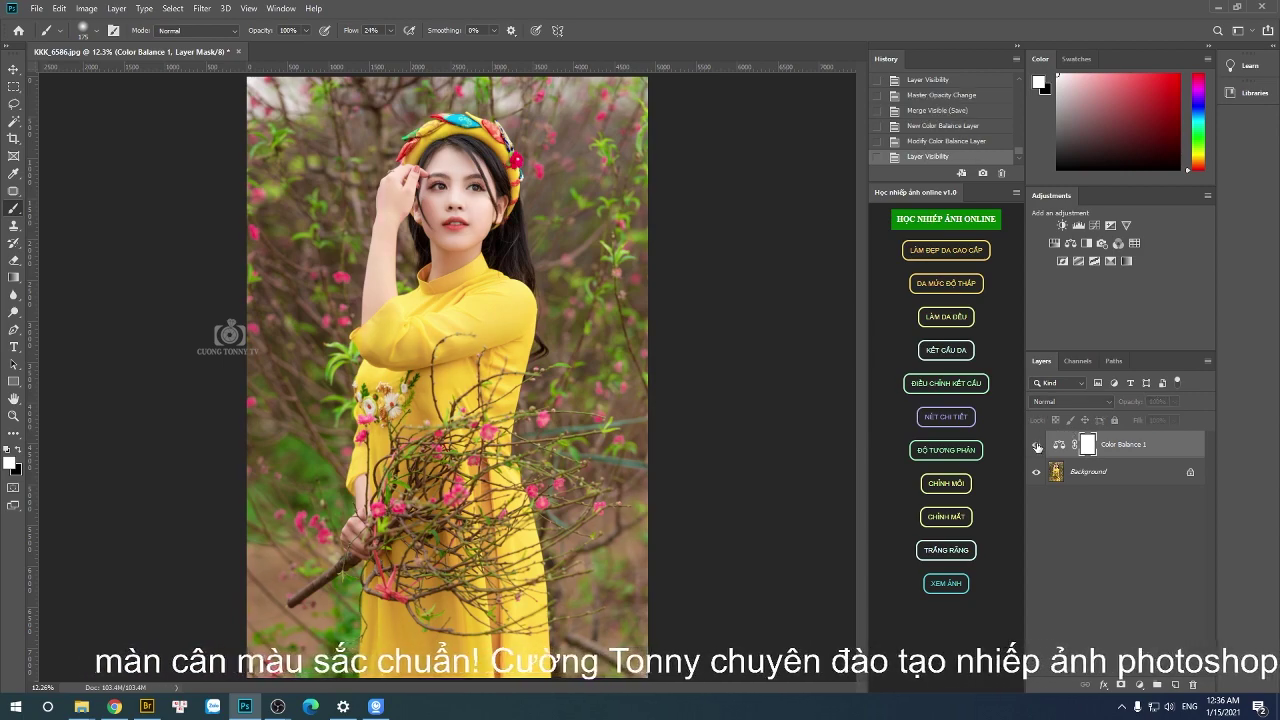
click(1036, 445)
click(1036, 445)
click(1036, 445)
Merge the visible layers and crop the photo to 20 × 30 cm at 250 px/in.
key(v)
scroll(544, 293, up, 1)
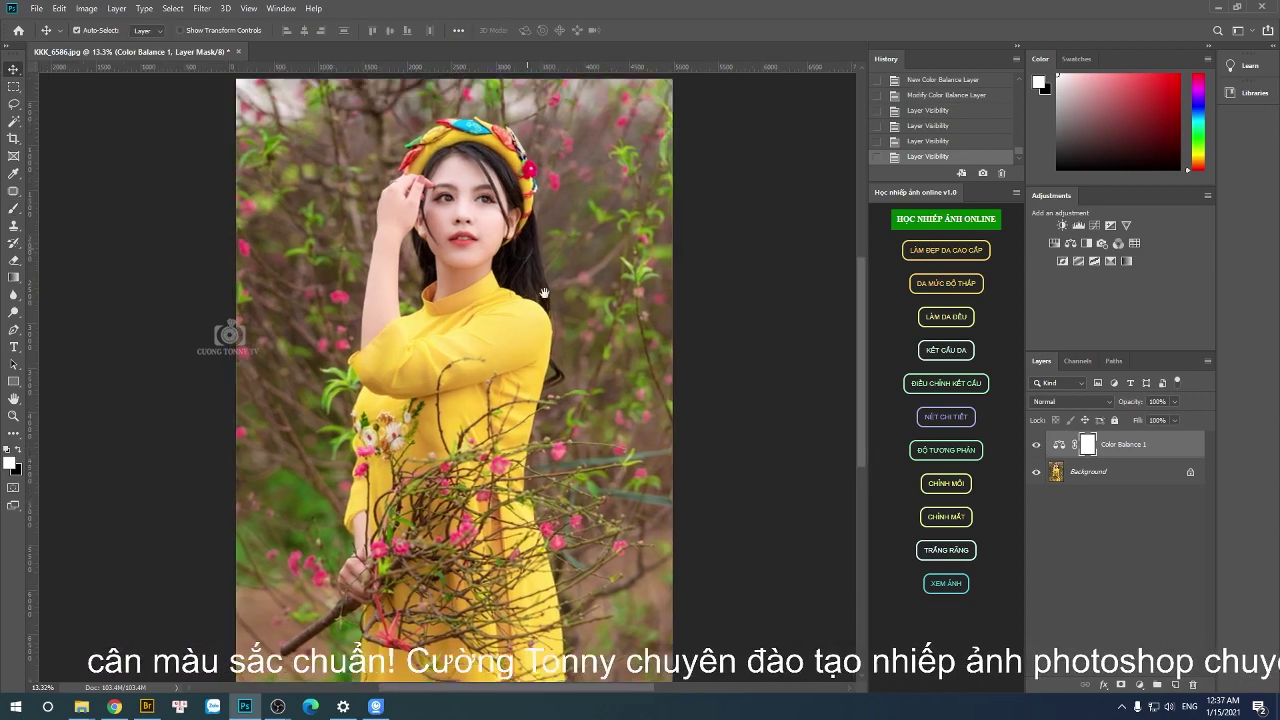
key(ctrl+shift+e)
scroll(536, 305, down, 2)
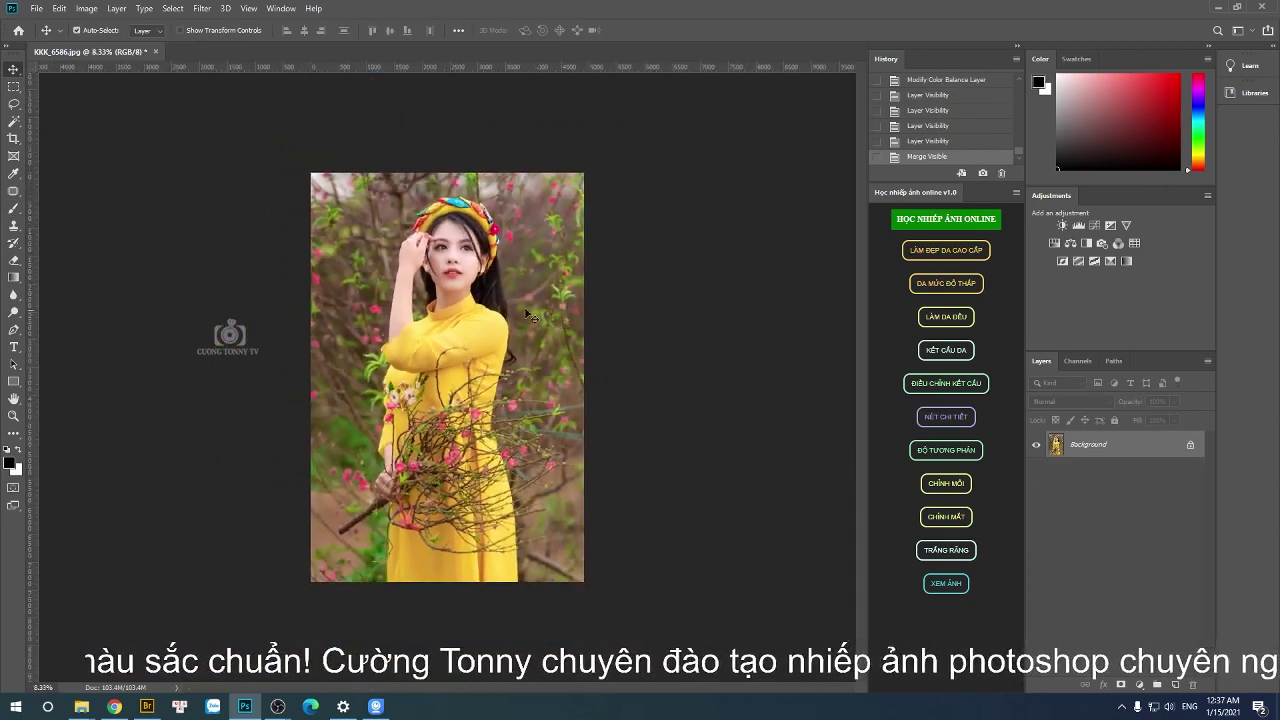
key(c)
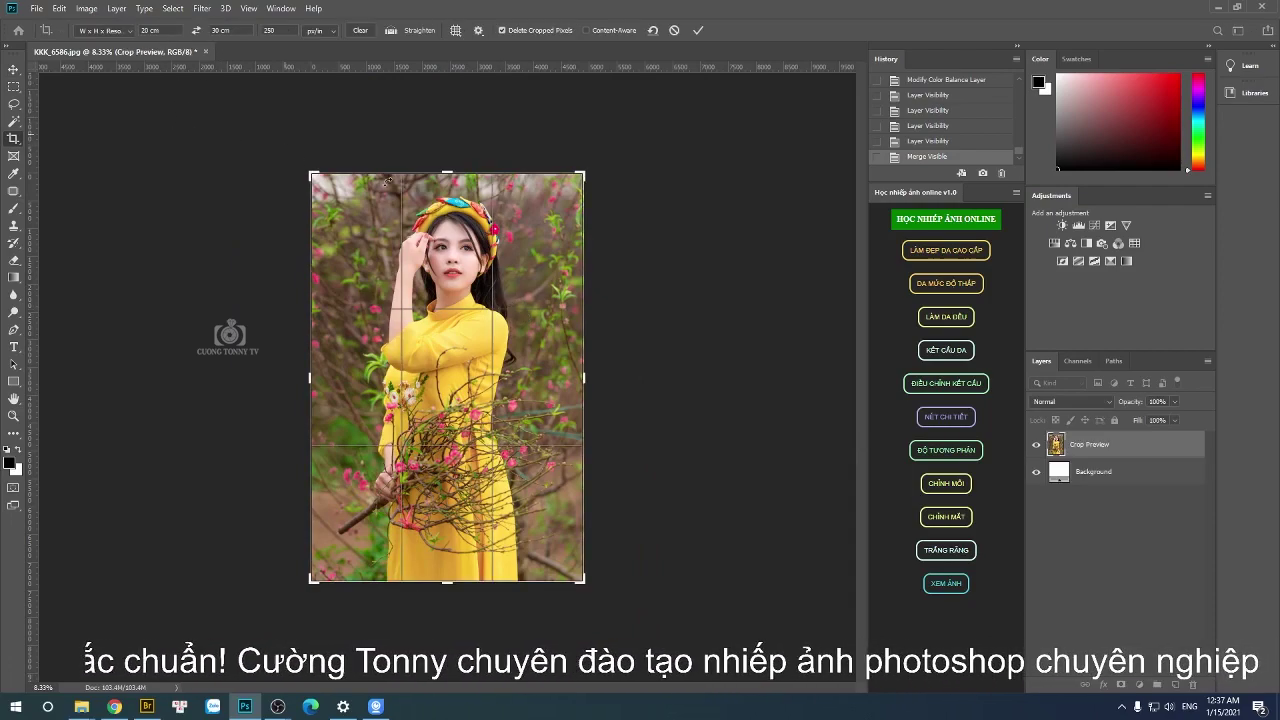
key(Return)
Run the plugin's eye-retouch action to create the 'Làm đẹp mắt' layer group.
scroll(449, 305, up, 3)
scroll(449, 305, up, 3)
scroll(449, 305, up, 3)
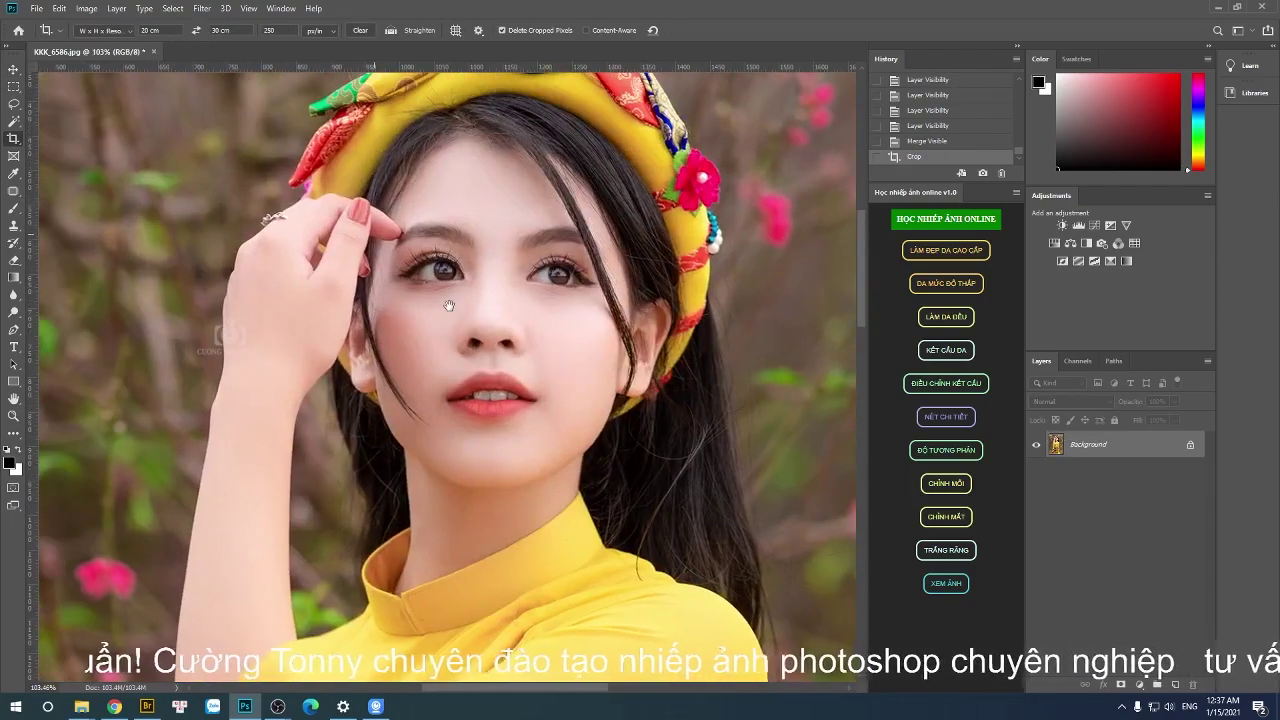
scroll(463, 300, down, 1)
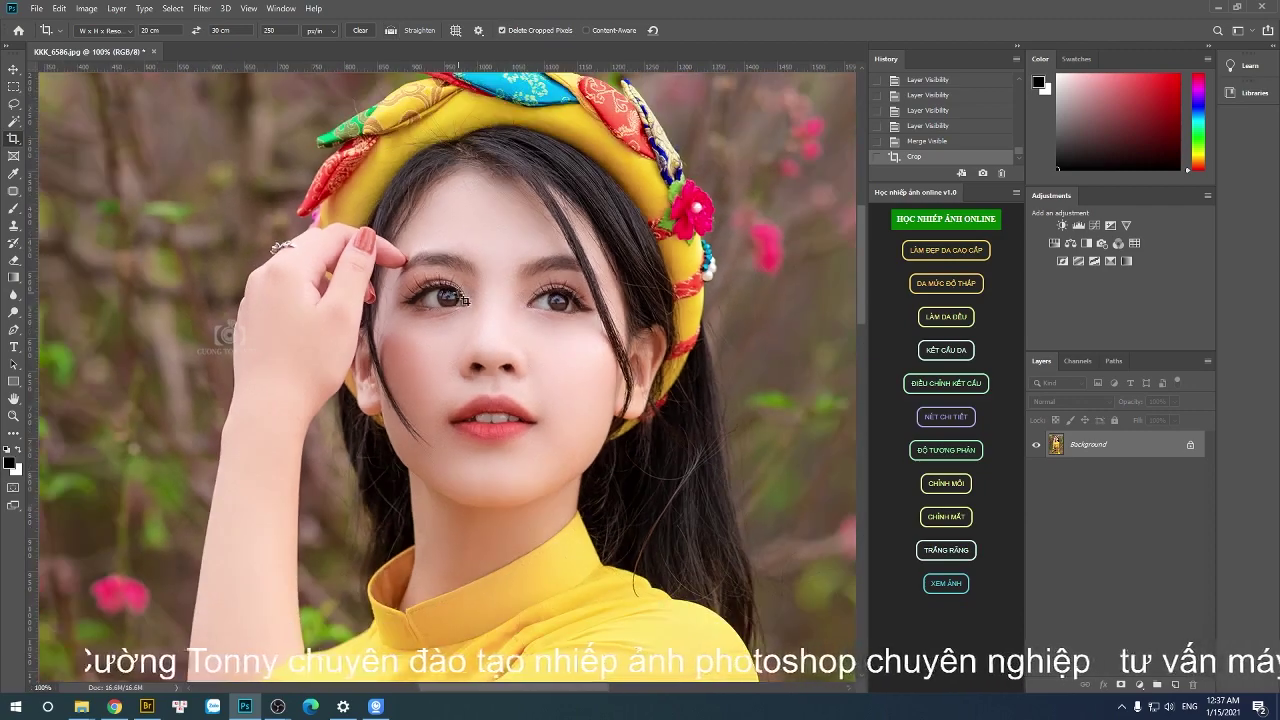
scroll(491, 297, up, 1)
scroll(500, 297, up, 1)
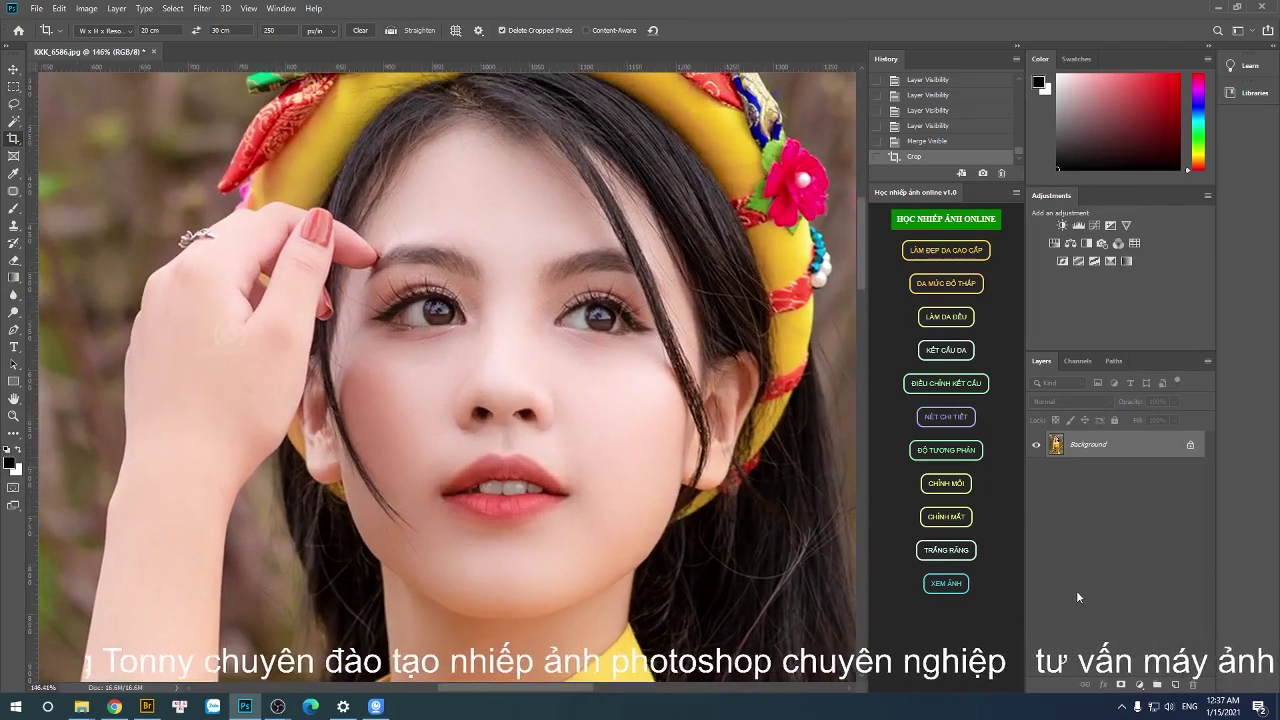
click(947, 484)
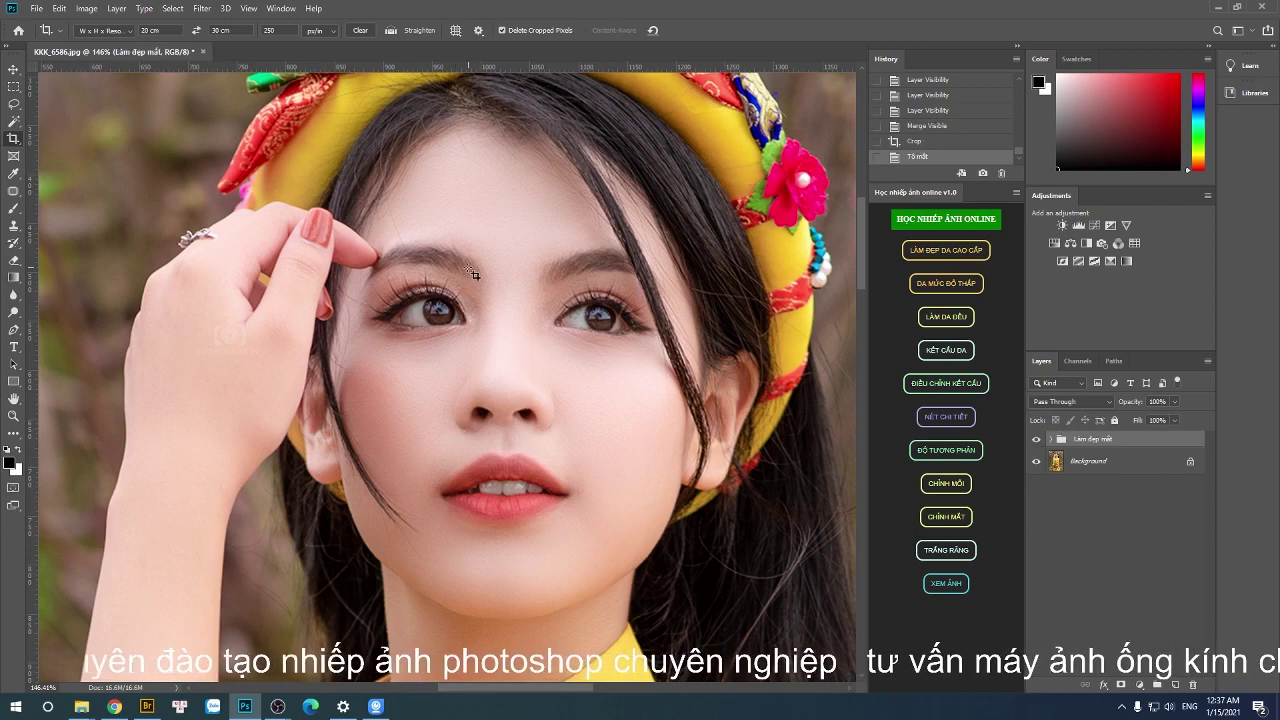
Delete the duplicate eye group, expand 'Làm đẹp mắt', and inspect the Làm sạch mắt and Đổi màu mắt masks.
scroll(450, 268, up, 2)
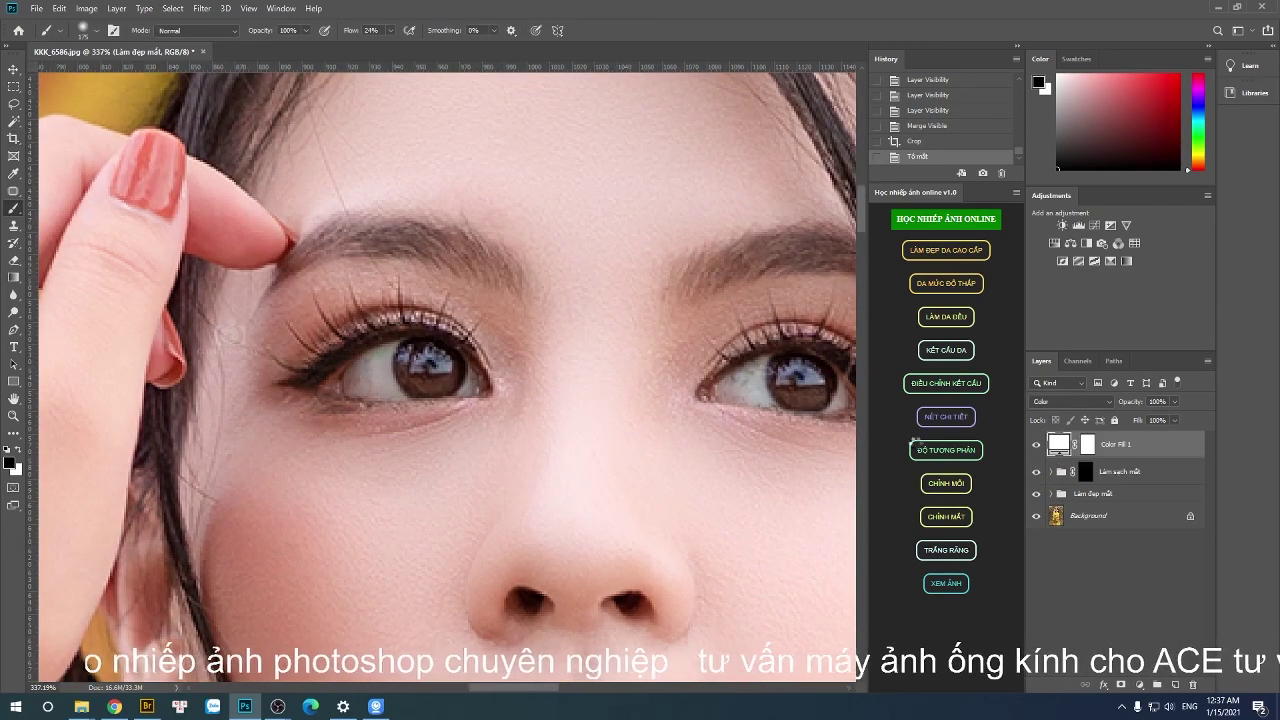
key(Delete)
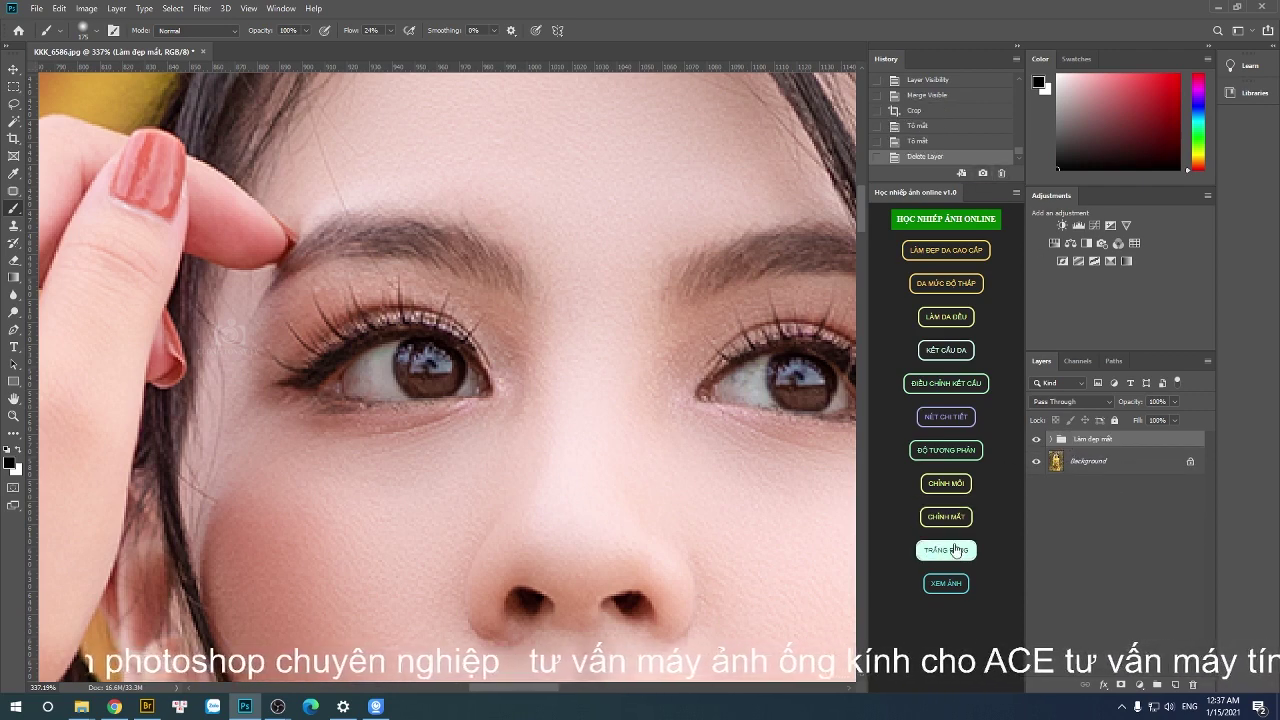
click(1050, 439)
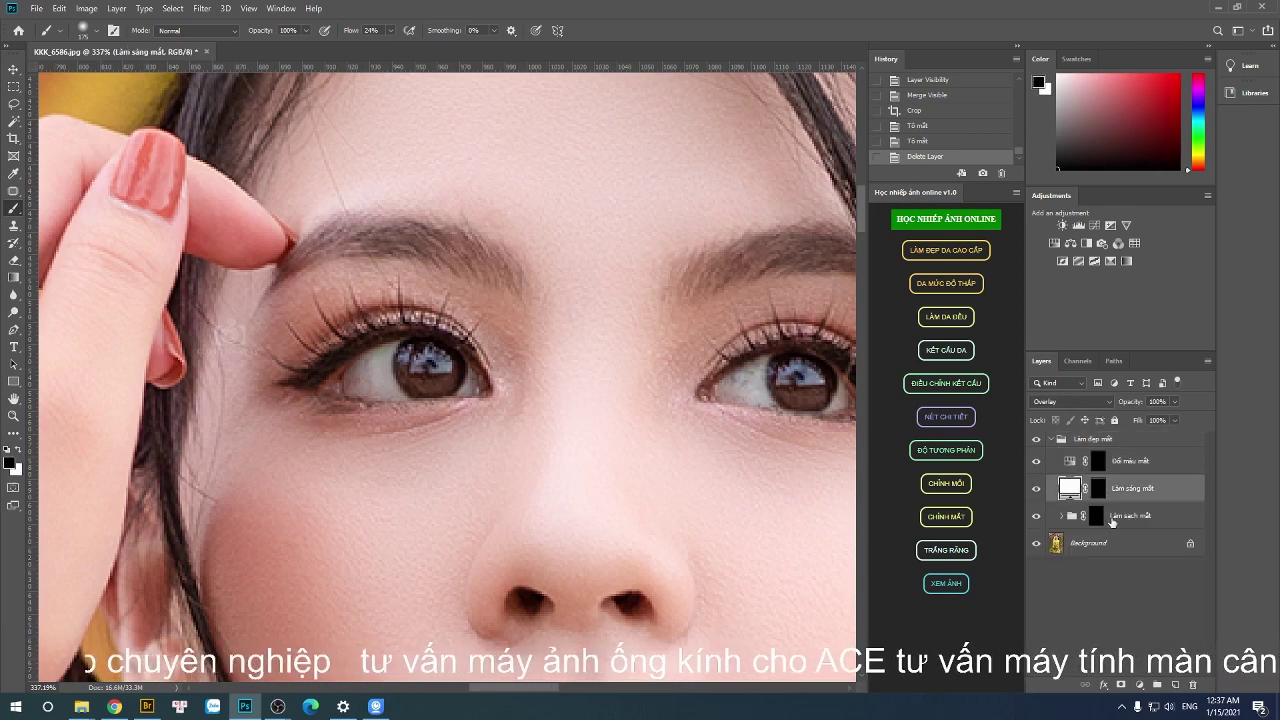
click(1096, 515)
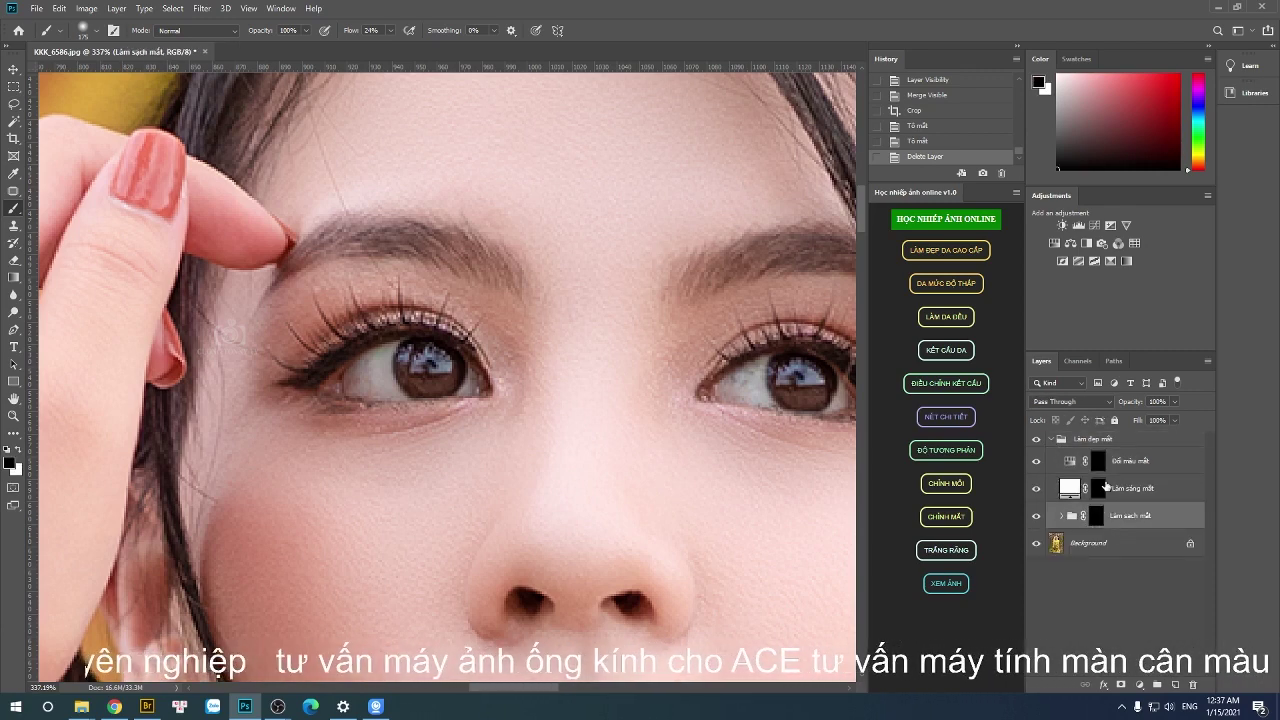
click(1100, 462)
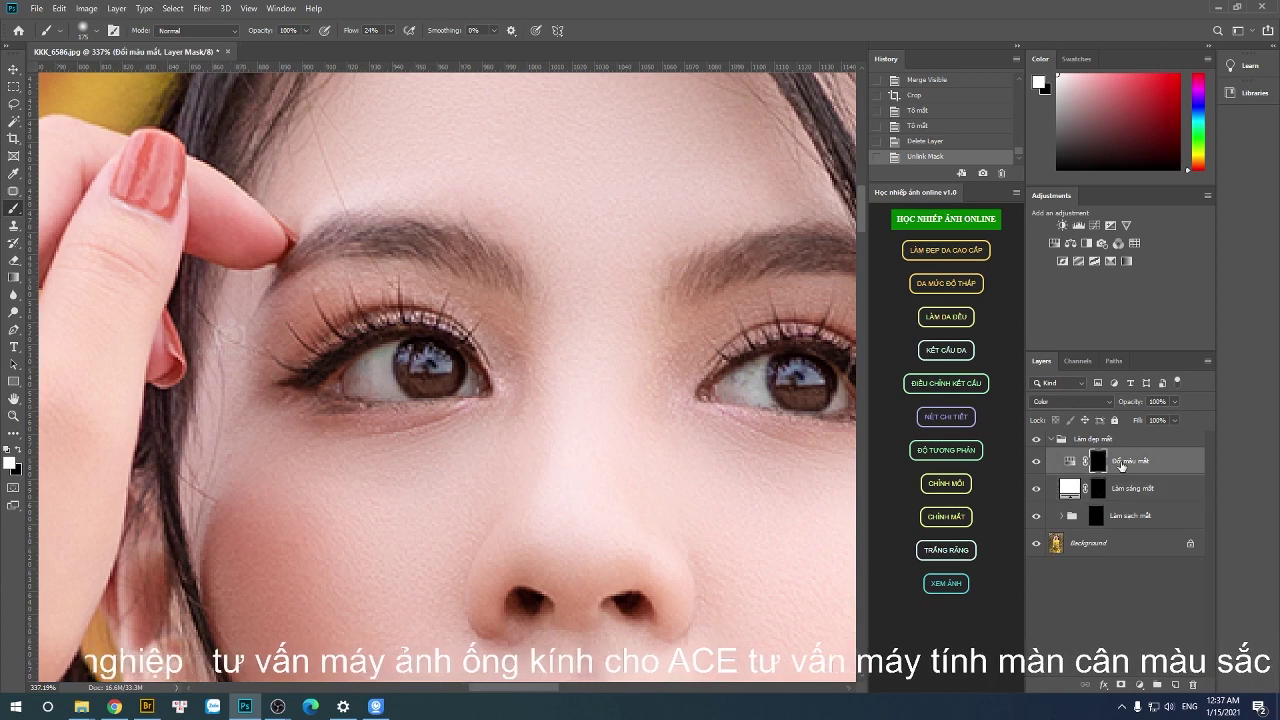
Check Đổi màu mắt's Hue/Saturation (Colorize, Hue 210) and size the brush to the iris.
double_click(1071, 462)
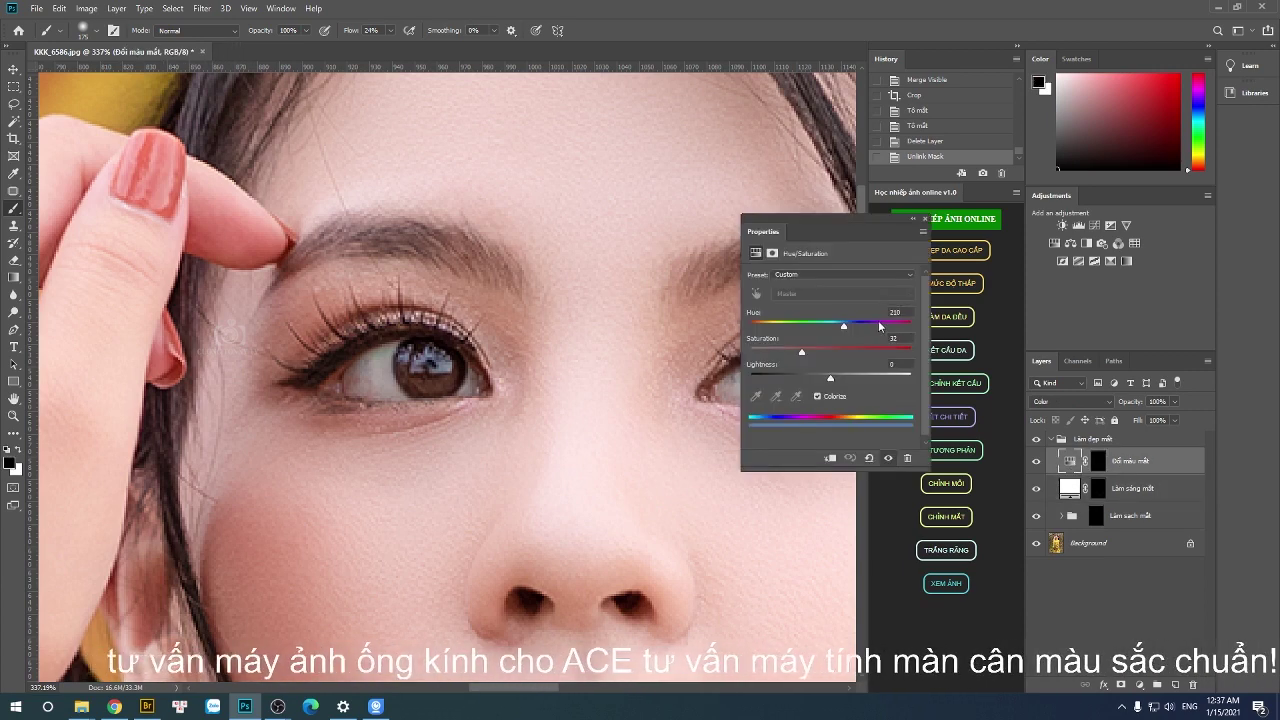
click(923, 219)
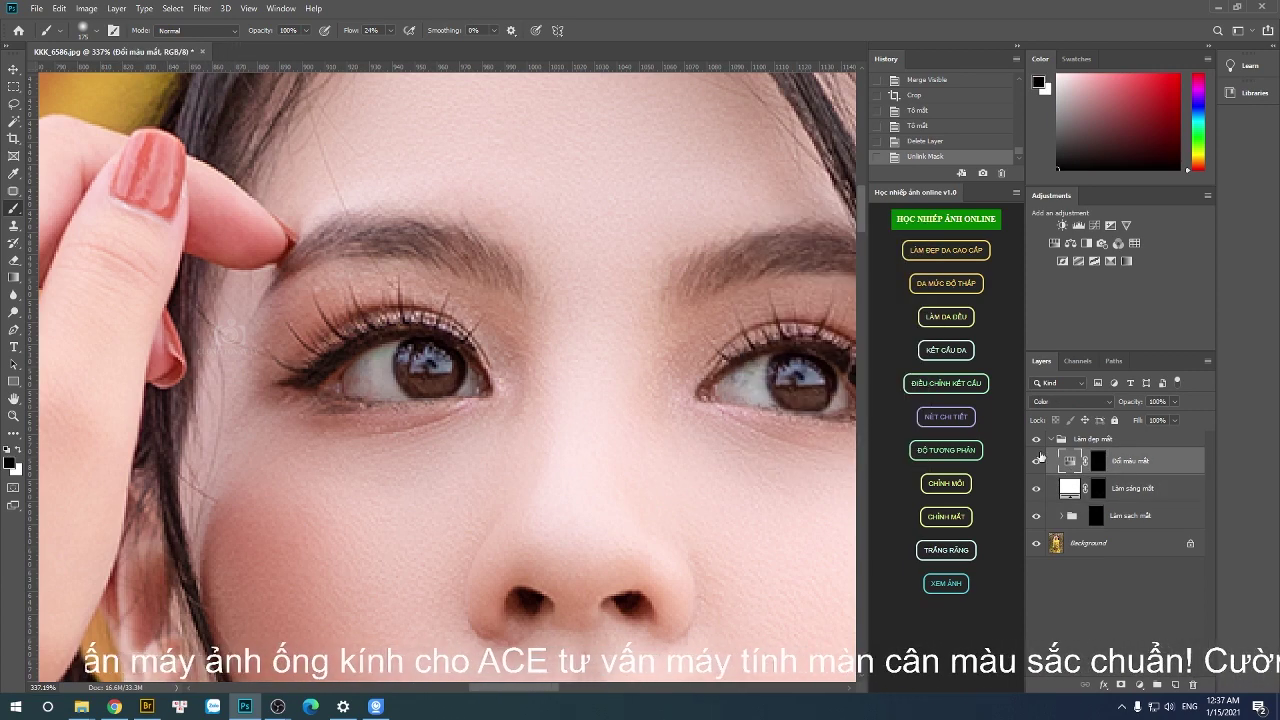
mouse_move(400, 360)
mouse_down()
mouse_move(474, 388)
mouse_move(413, 351)
mouse_up()
scroll(426, 367, up, 3)
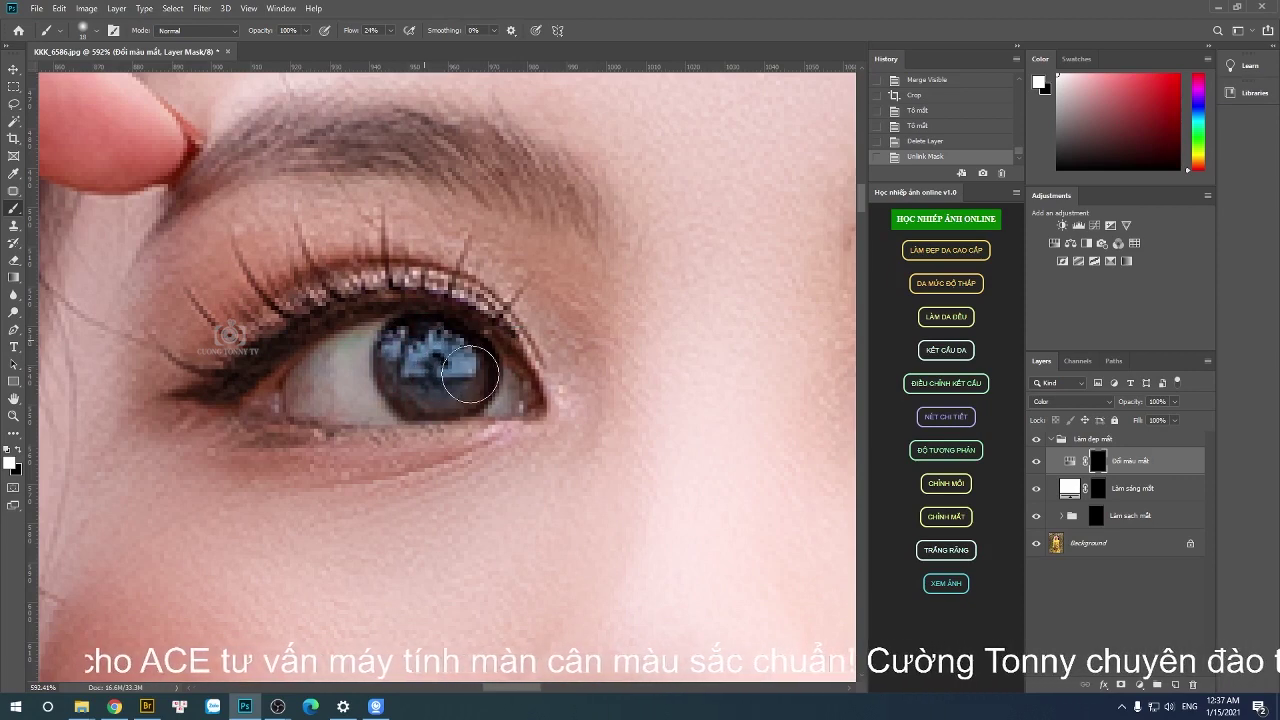
scroll(430, 350, down, 2)
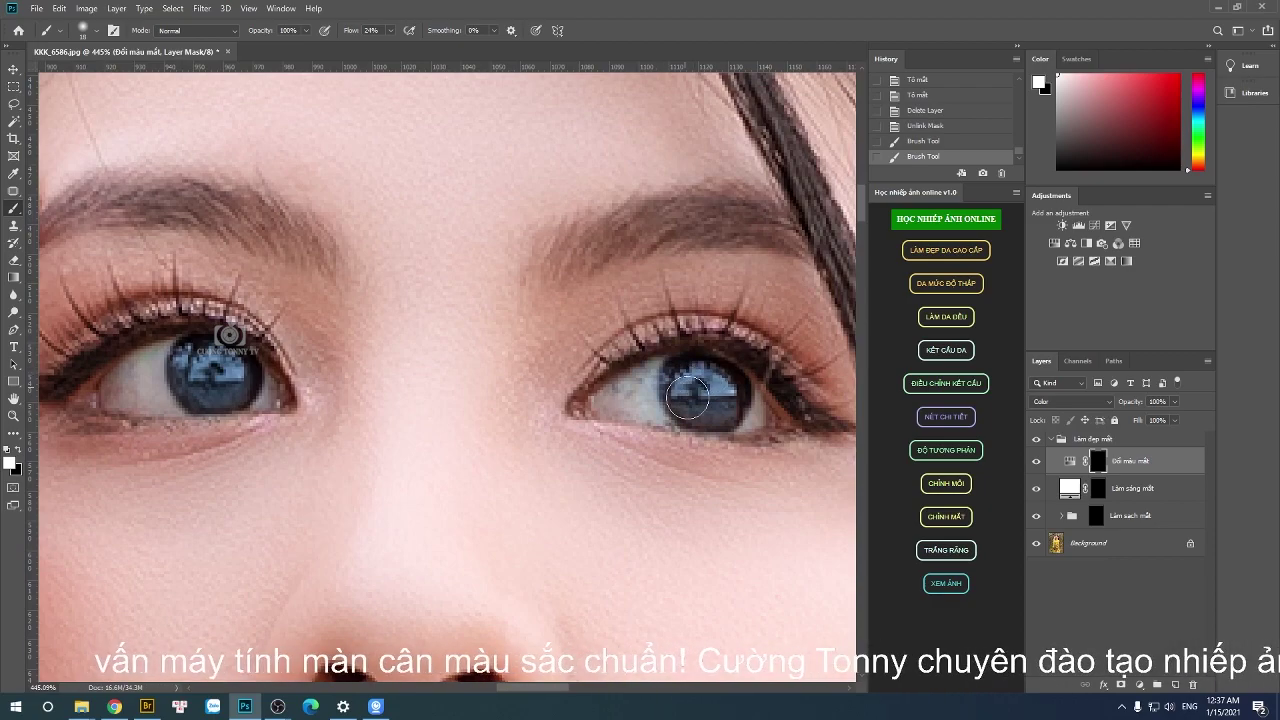
Paint the blue tint through the mask onto both irises, redoing the first strokes.
drag(703, 410, 666, 361)
scroll(666, 361, down, 5)
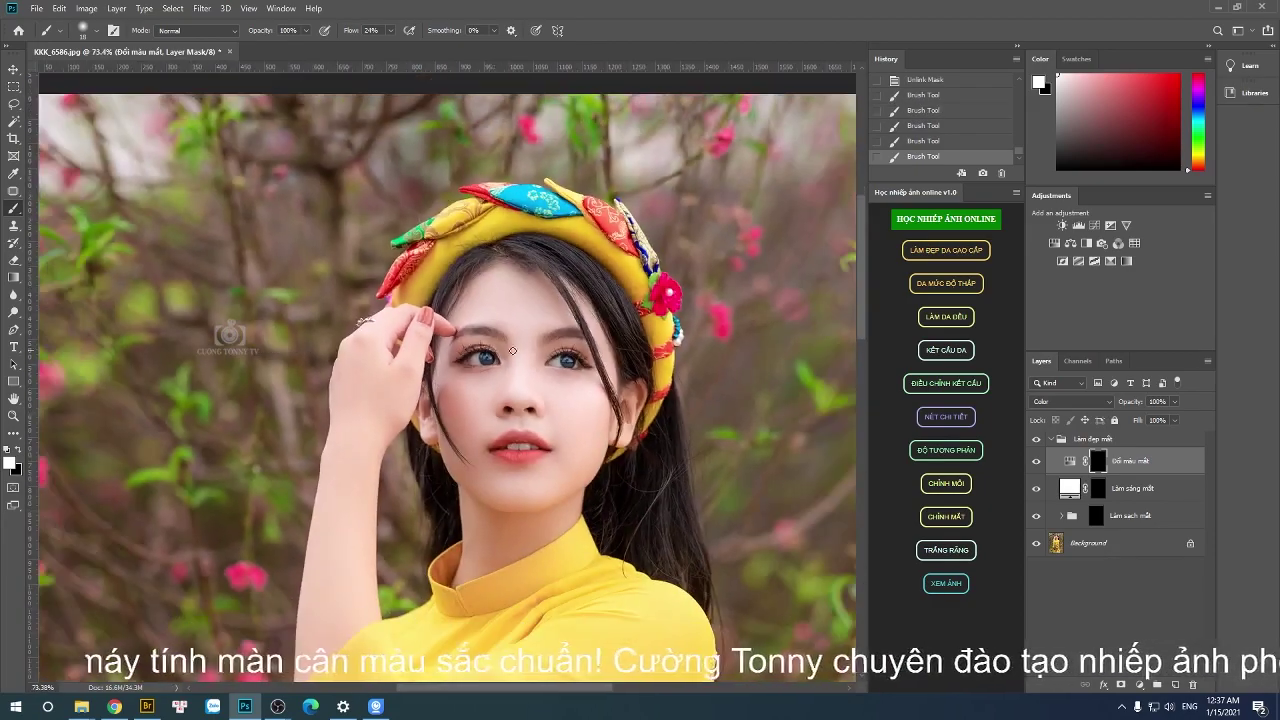
scroll(571, 350, up, 4)
scroll(571, 350, up, 3)
key(ctrl+z)
scroll(600, 395, up, 3)
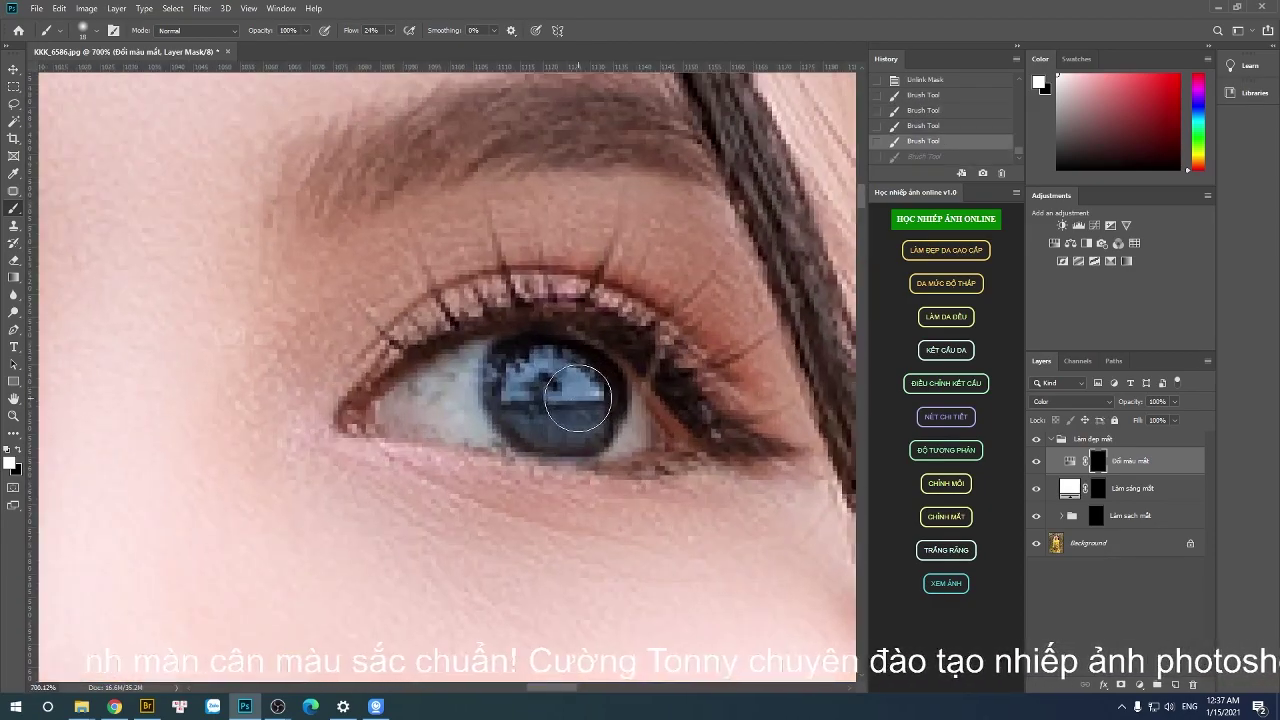
key(ctrl+z)
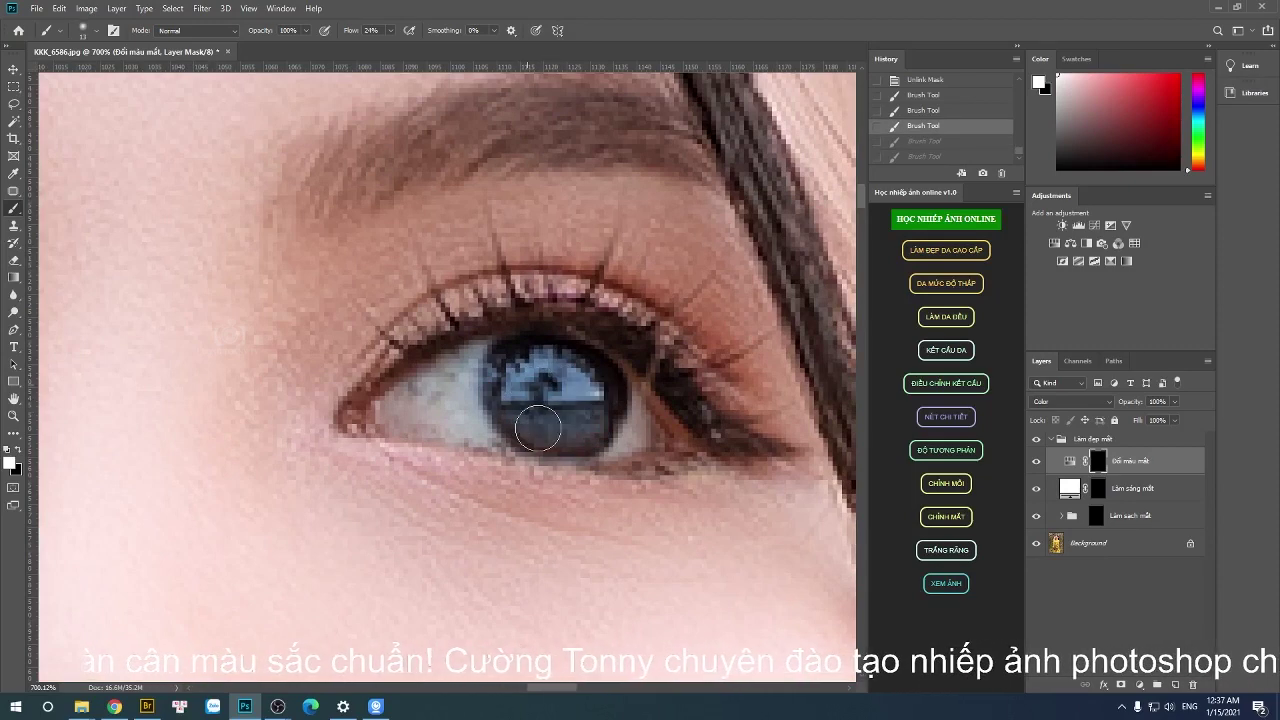
click(541, 362)
scroll(541, 362, down, 3)
scroll(305, 345, up, 3)
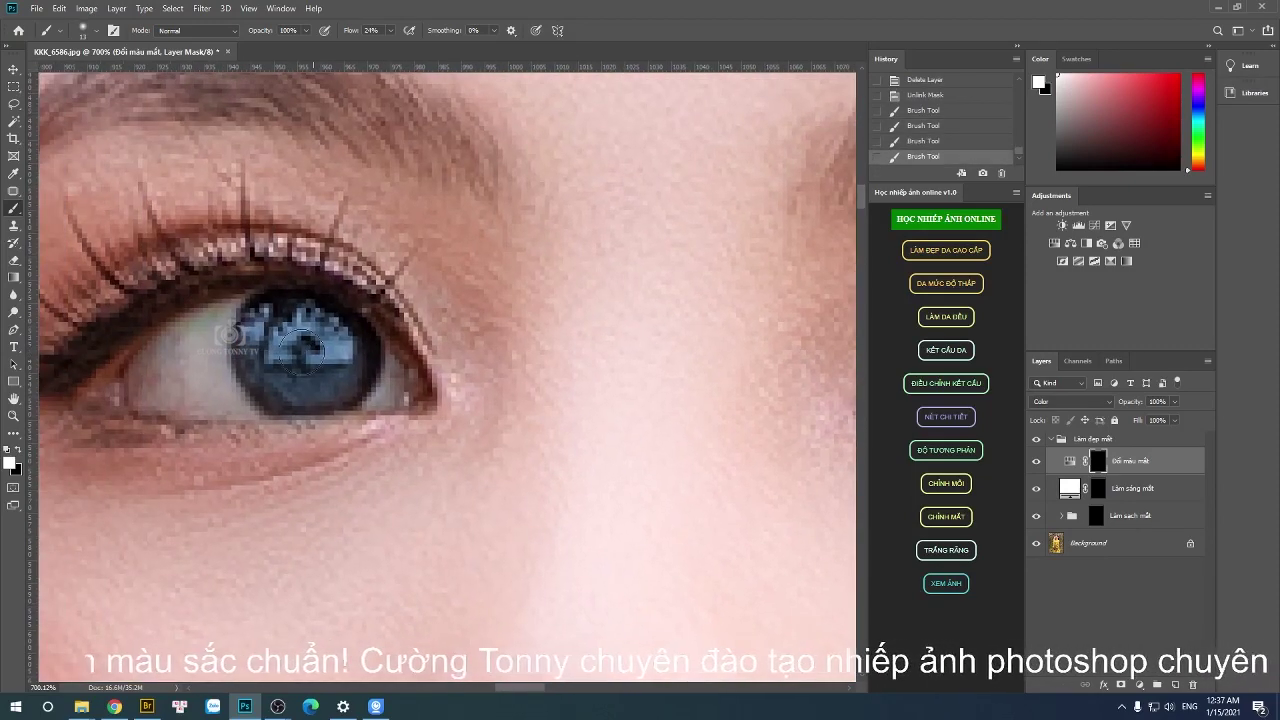
click(281, 368)
scroll(240, 356, down, 3)
scroll(700, 370, up, 3)
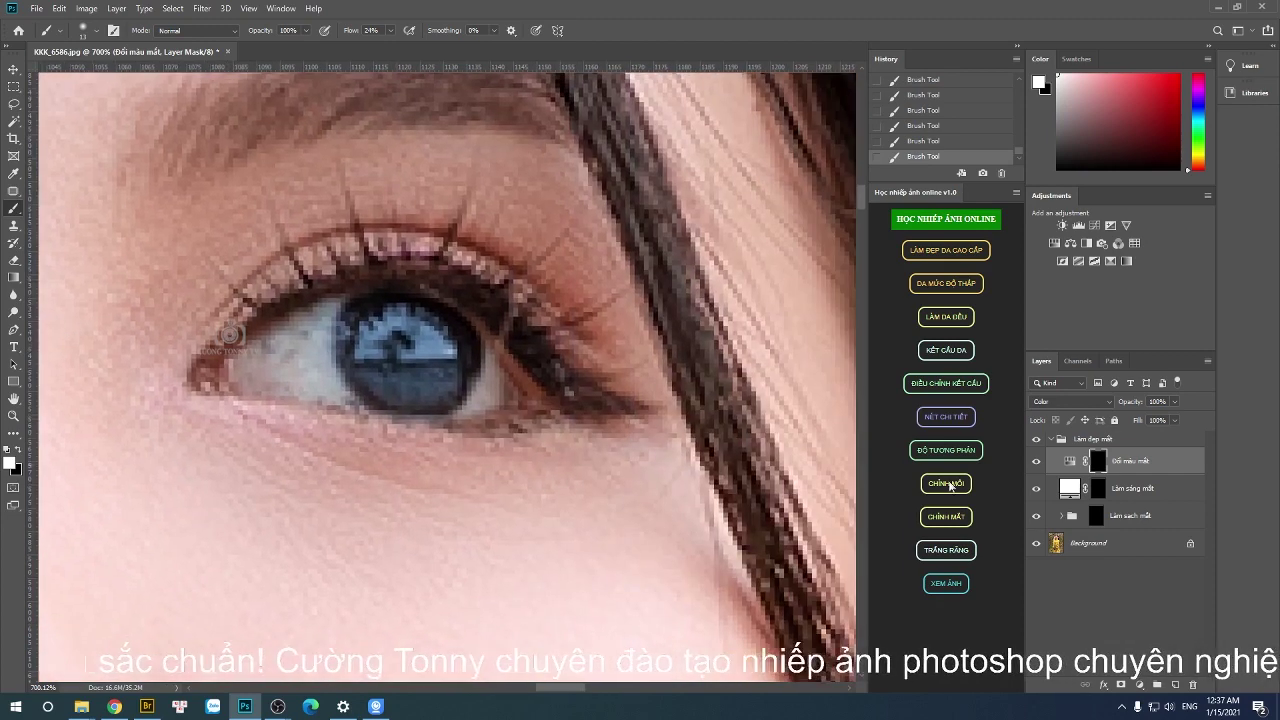
click(1085, 488)
Paint the Làm sáng mắt mask to brighten the eye whites beside the irises.
scroll(393, 77, down, 3)
scroll(393, 77, up, 3)
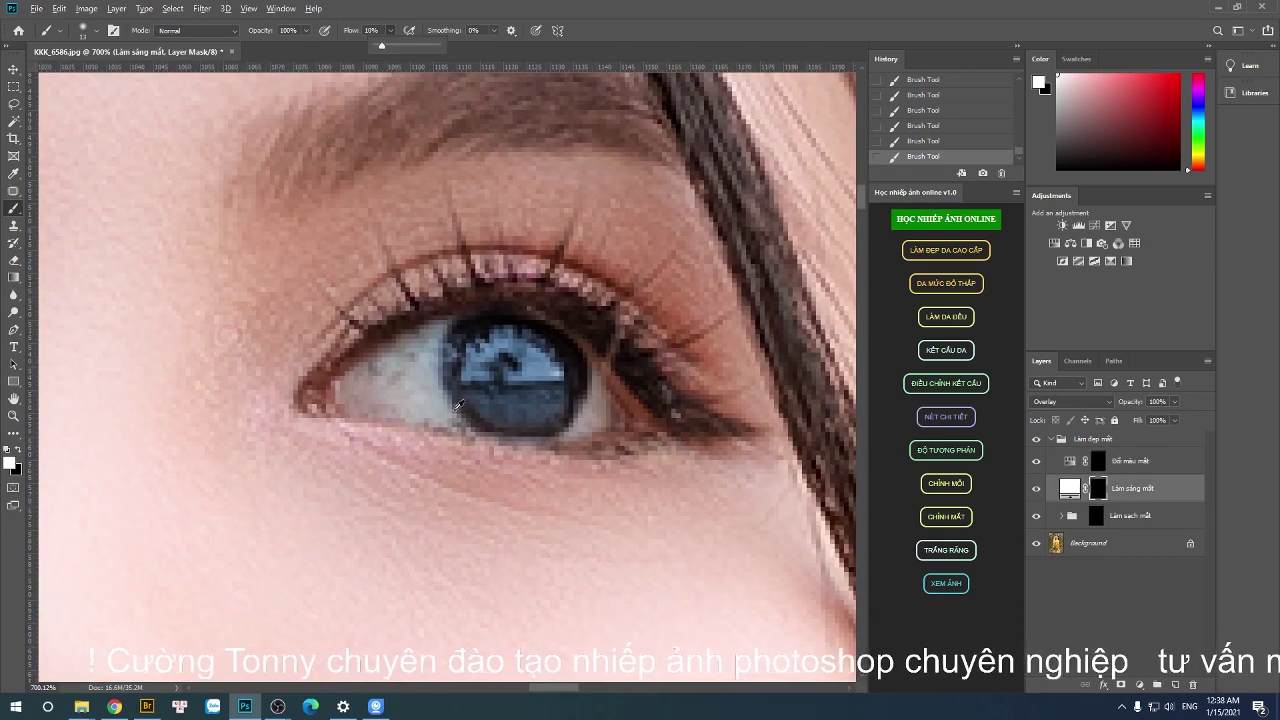
drag(459, 404, 420, 357)
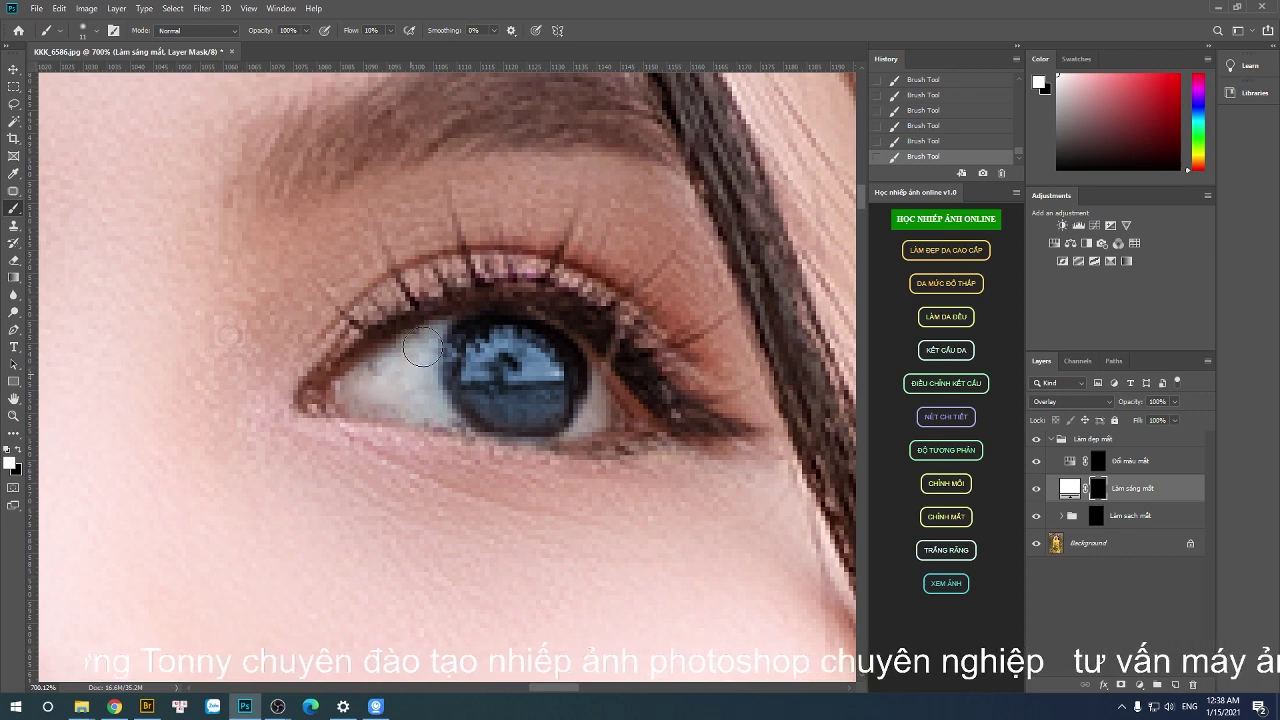
scroll(434, 386, down, 3)
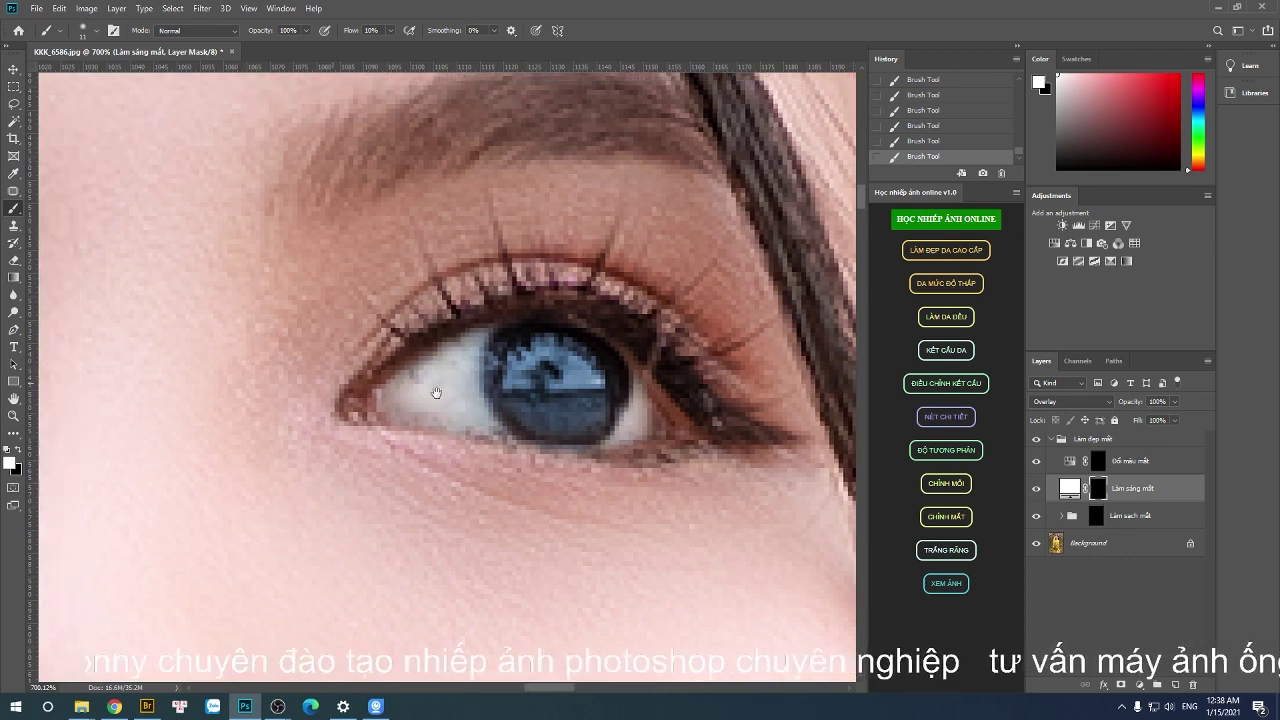
scroll(543, 366, up, 3)
drag(578, 343, 563, 330)
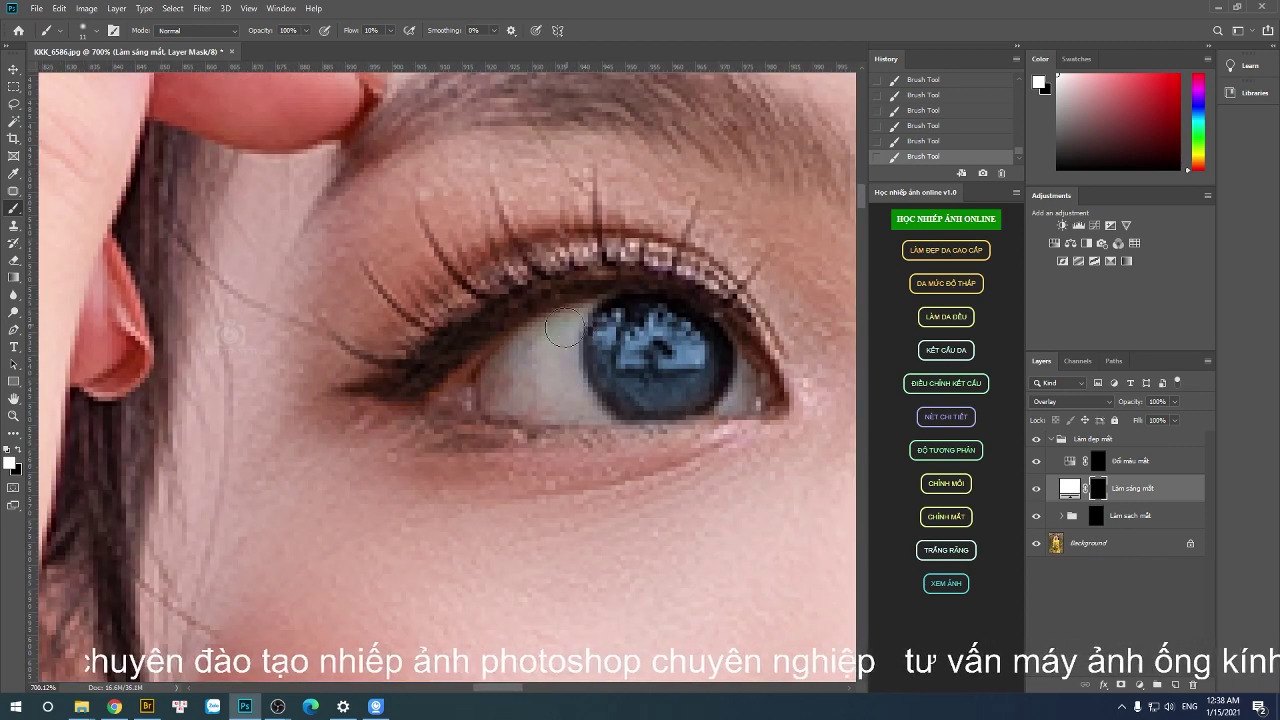
mouse_move(545, 397)
mouse_down()
mouse_move(515, 360)
mouse_move(573, 399)
mouse_up()
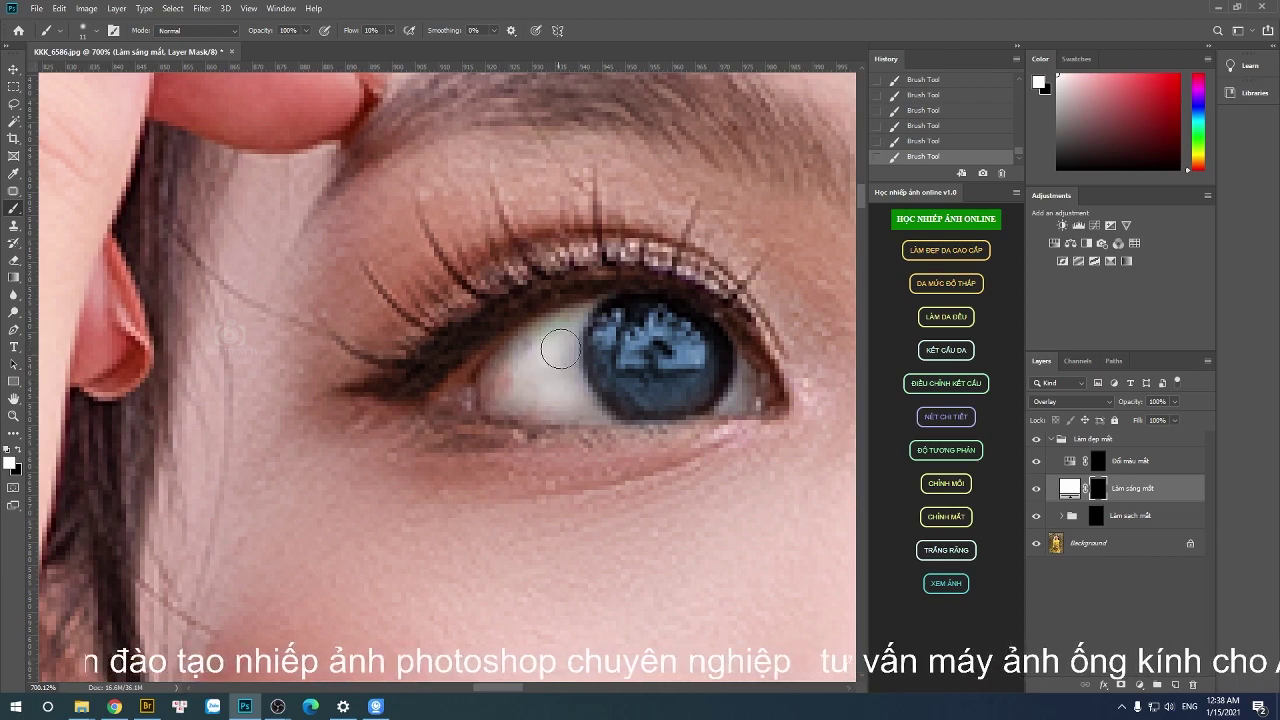
scroll(560, 348, down, 3)
scroll(508, 343, down, 2)
scroll(372, 355, up, 3)
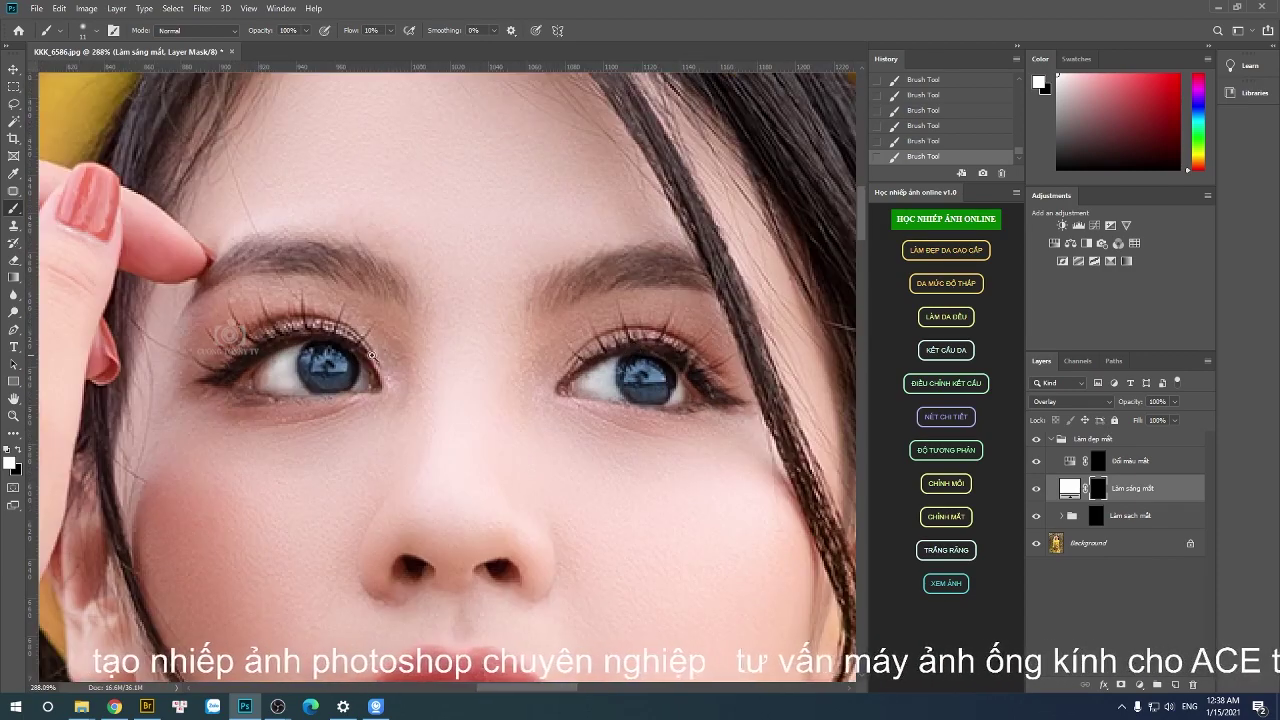
scroll(372, 355, up, 1)
scroll(223, 334, up, 1)
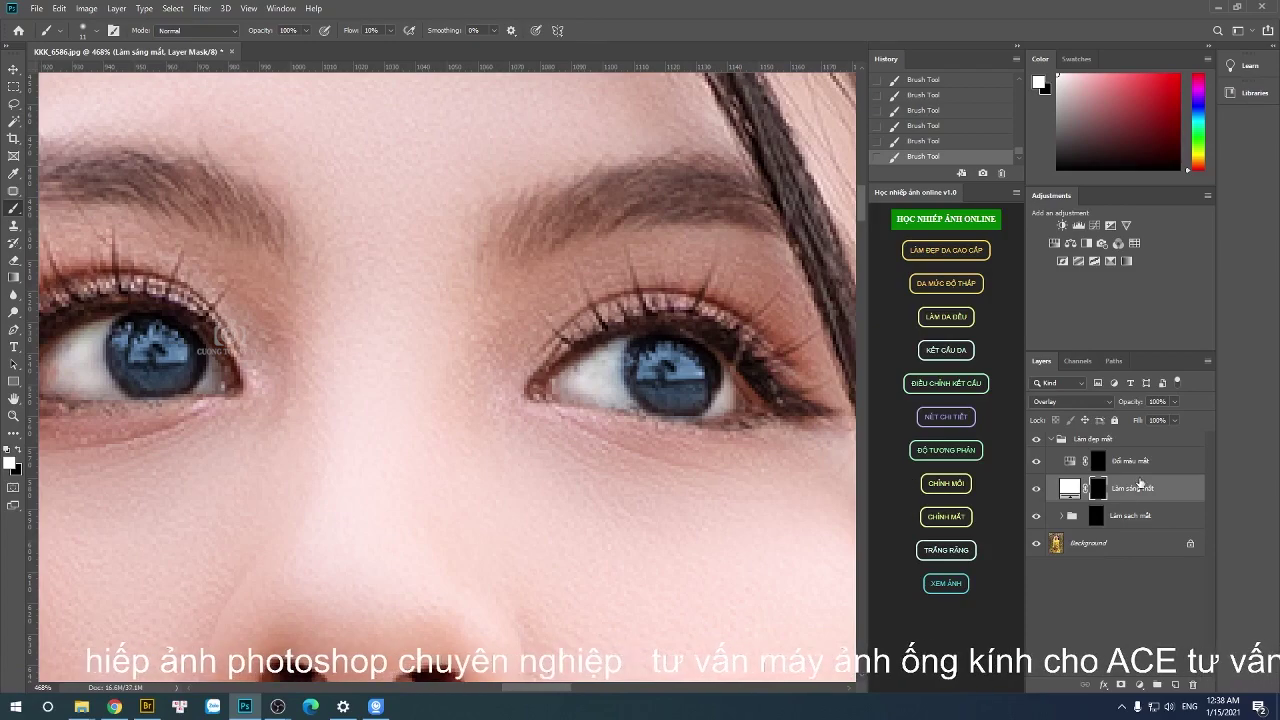
Lower the Làm sáng mắt layer's opacity to 39%.
drag(1150, 415, 1133, 420)
scroll(400, 357, down, 2)
scroll(480, 345, down, 2)
scroll(560, 334, down, 2)
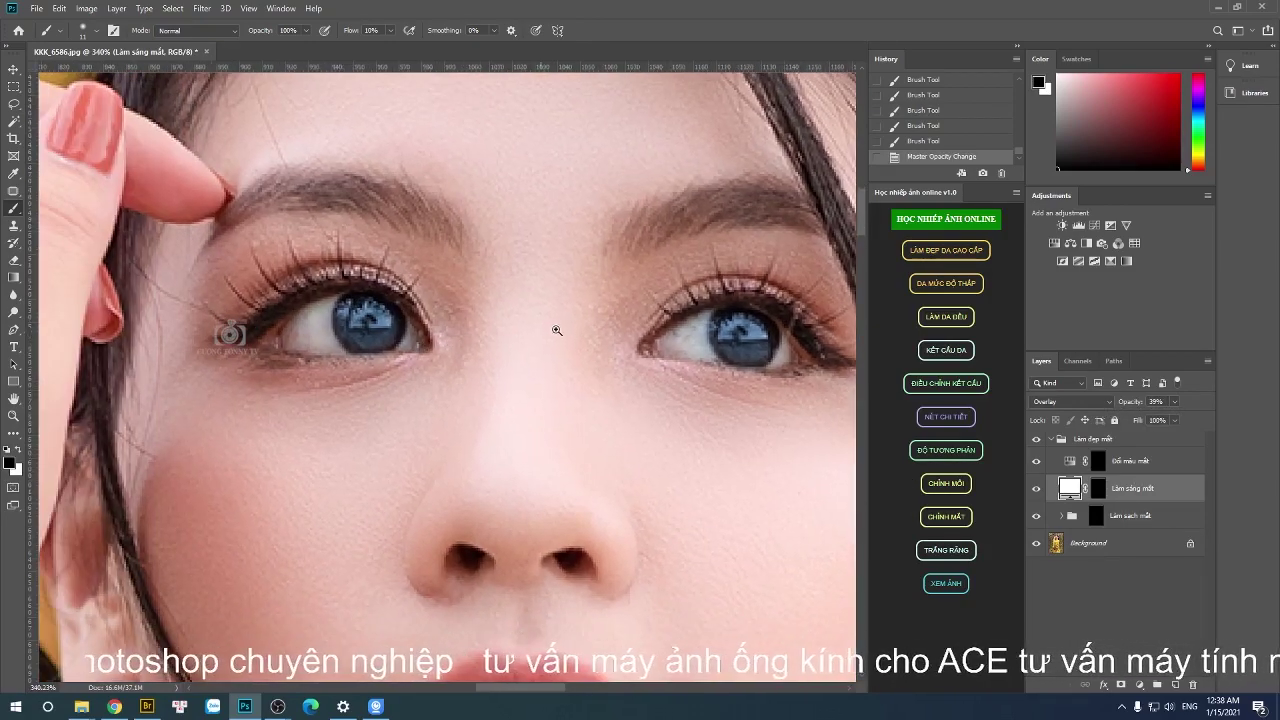
scroll(460, 331, down, 3)
scroll(460, 331, up, 5)
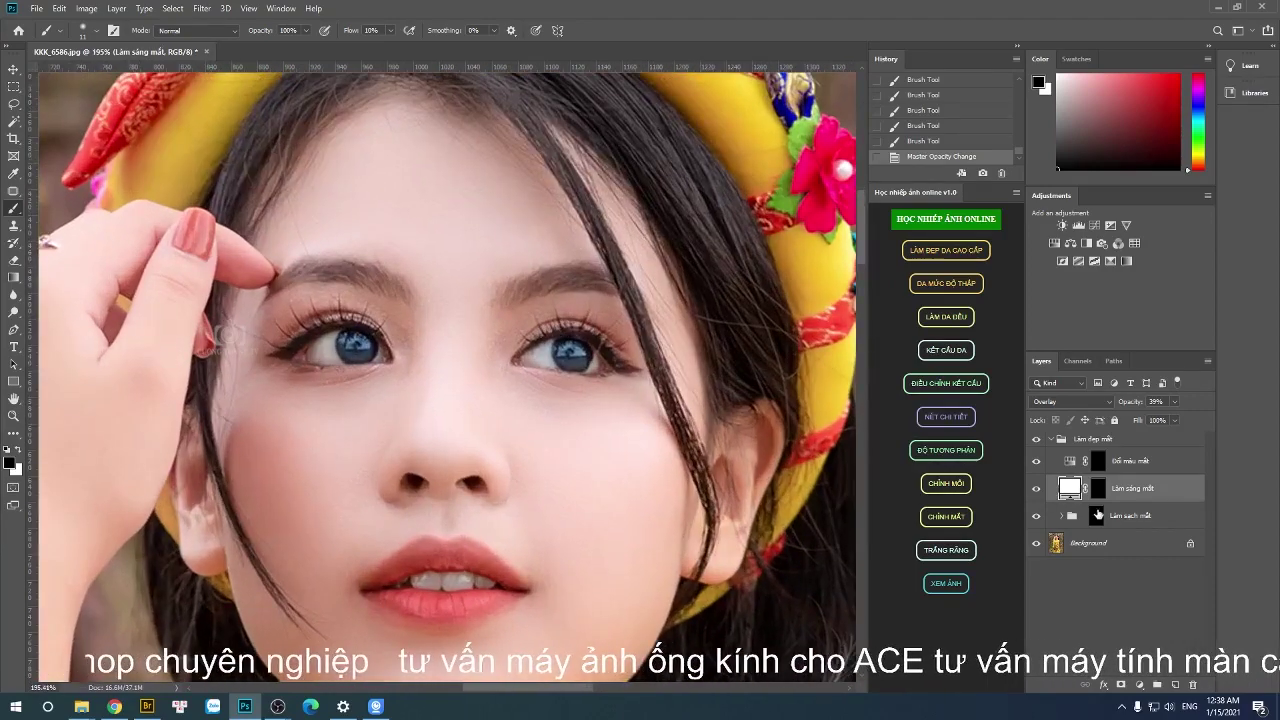
Paint white on the Làm sạch mắt mask over both eye whites to brighten them.
click(1098, 513)
key(x)
scroll(560, 350, up, 3)
scroll(560, 350, up, 2)
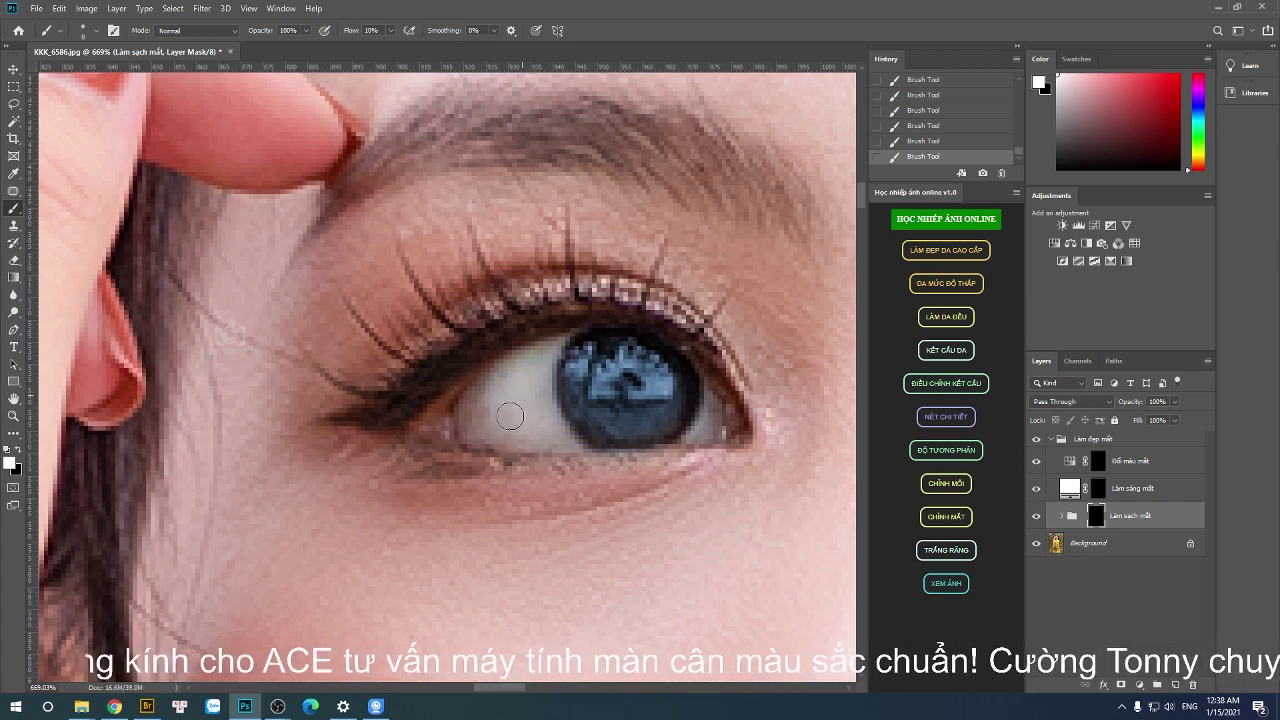
key(ctrl+0)
scroll(555, 195, up, 3)
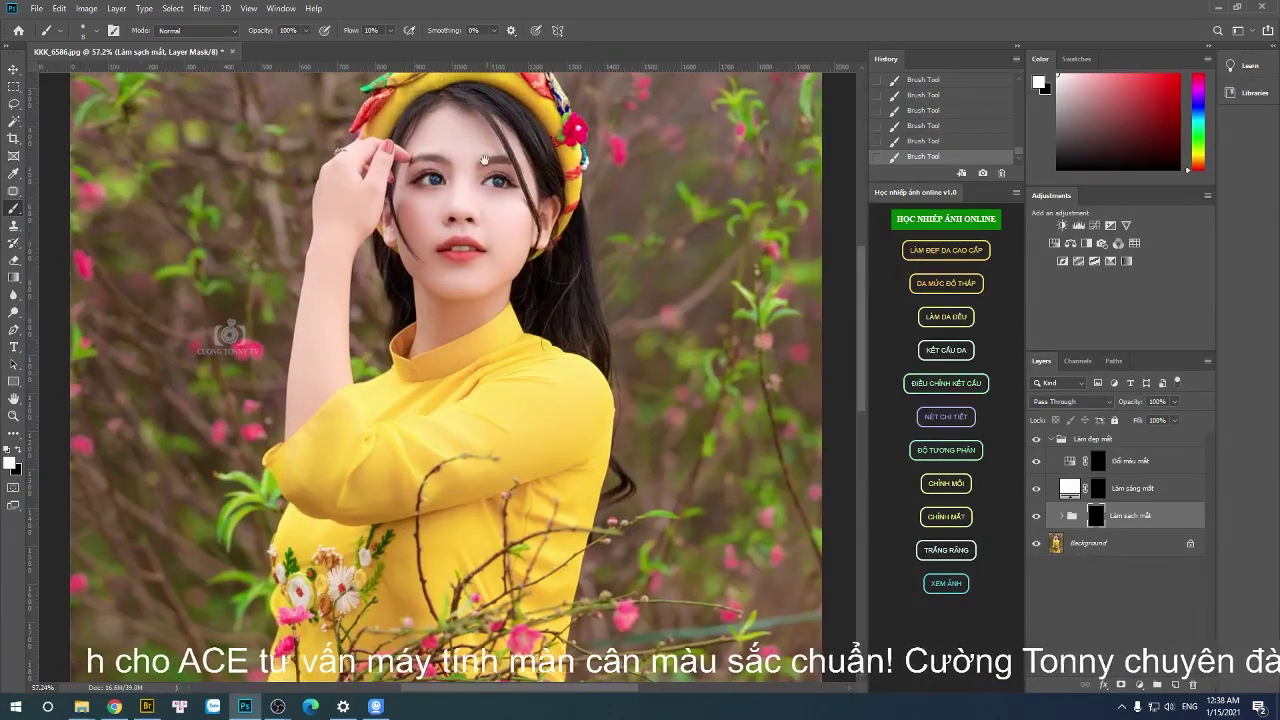
scroll(555, 195, up, 3)
scroll(462, 337, up, 5)
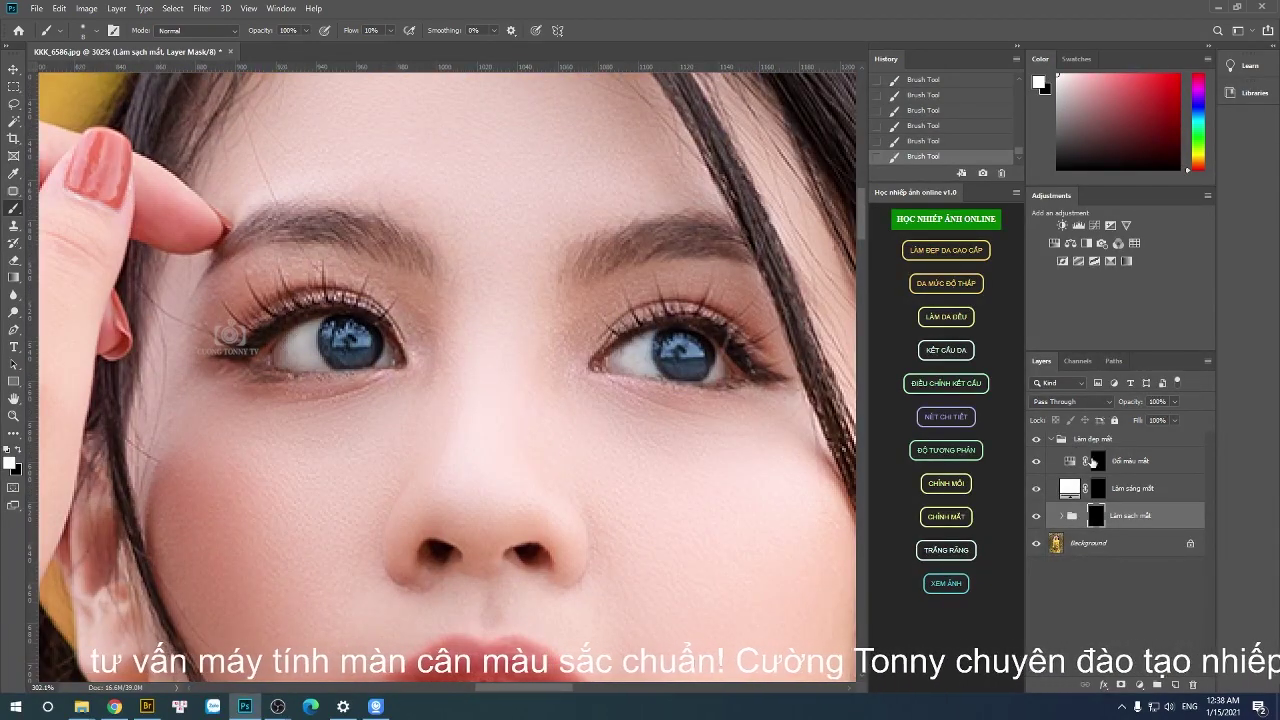
Compare the Làm đẹp mắt eye group on and off, then set its opacity to 72%.
click(1051, 439)
click(1036, 442)
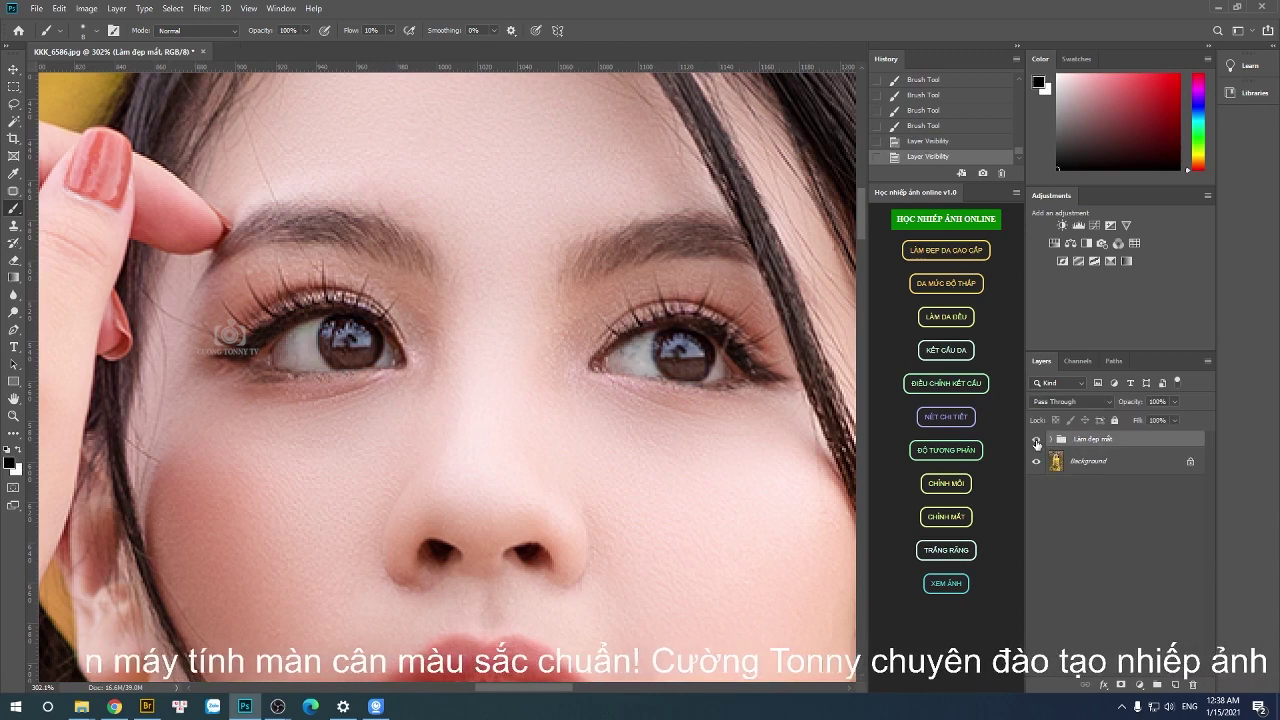
click(1036, 442)
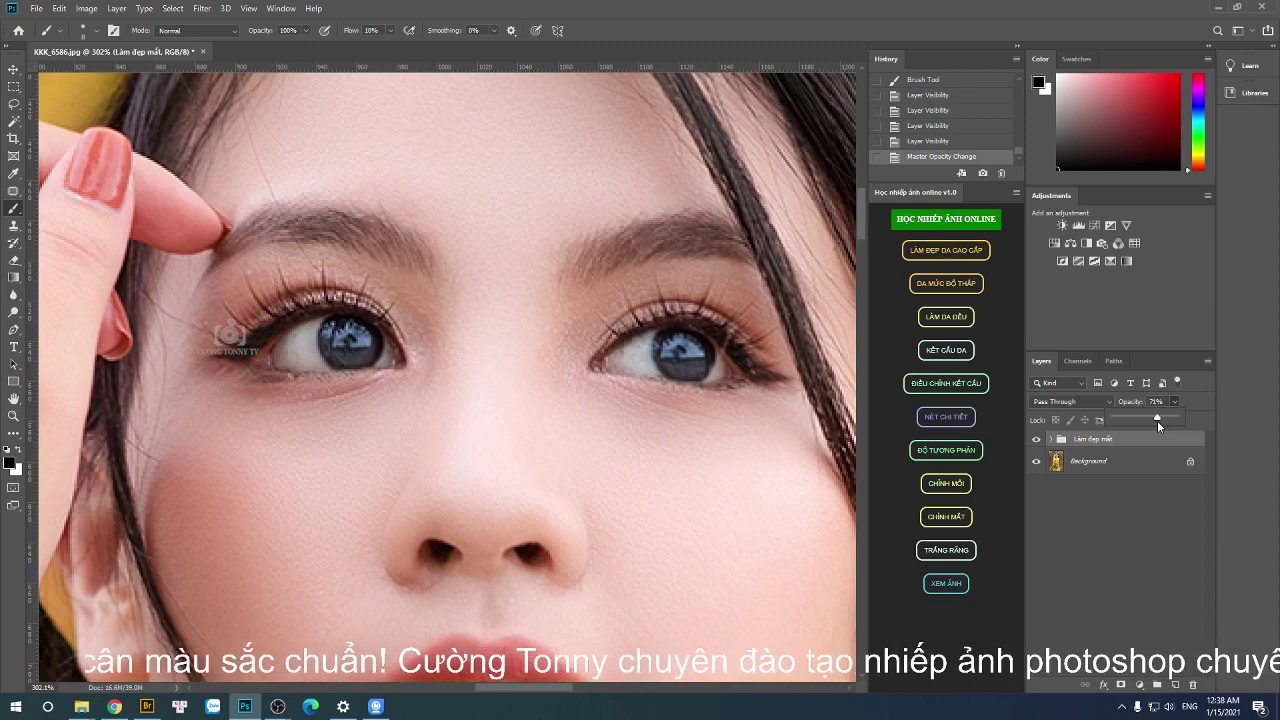
drag(1157, 420, 1158, 421)
key(ctrl+0)
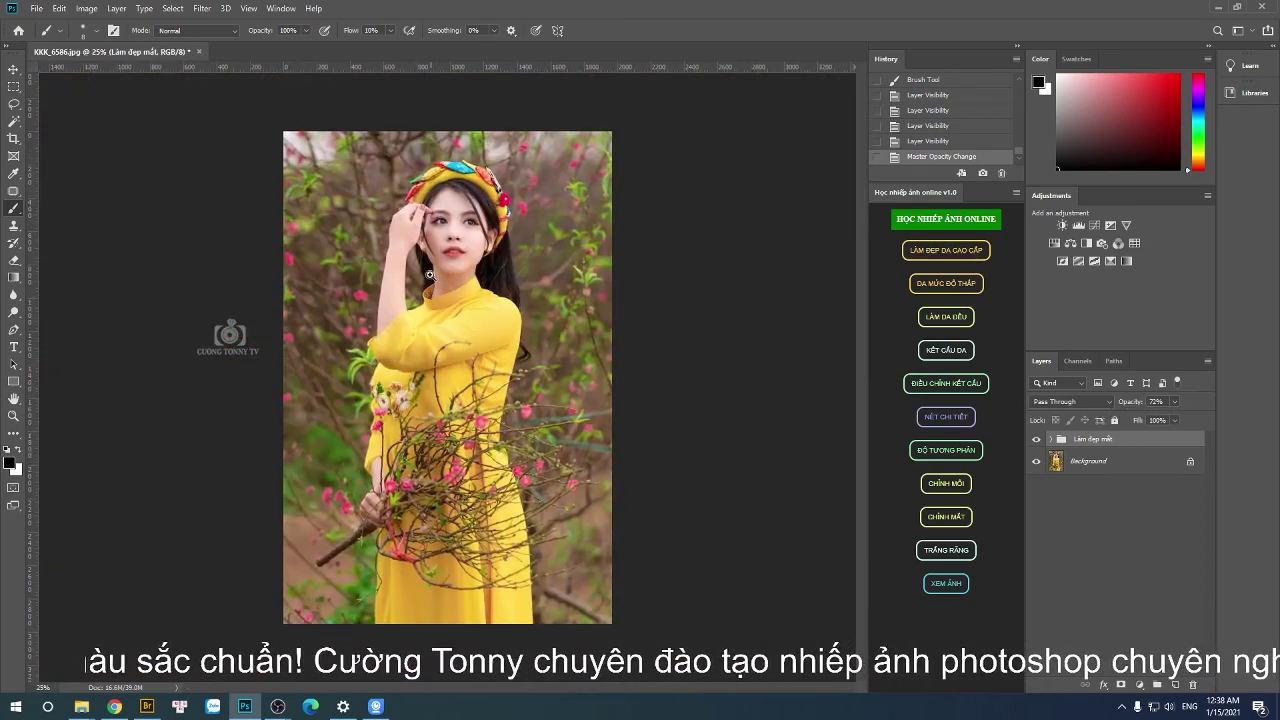
scroll(445, 225, up, 3)
Merge all visible layers into the Background layer.
key(ctrl+shift+e)
scroll(516, 227, up, 3)
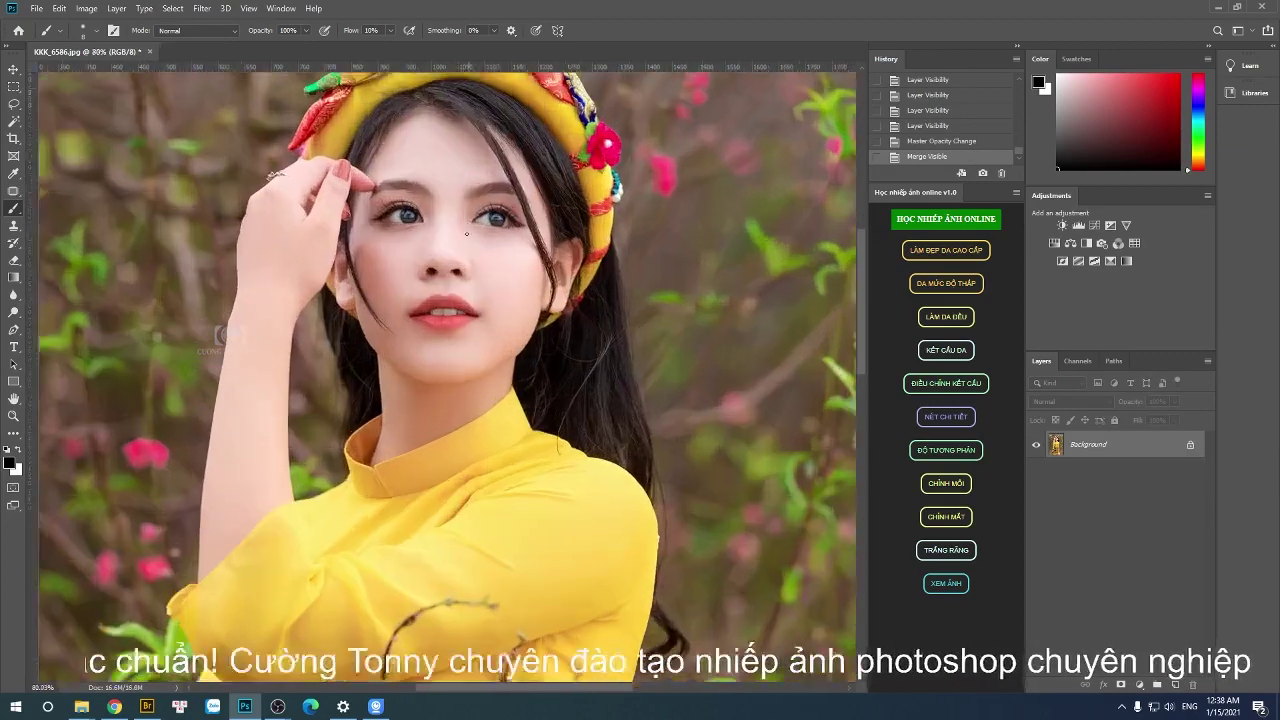
scroll(470, 300, up, 2)
scroll(456, 328, down, 2)
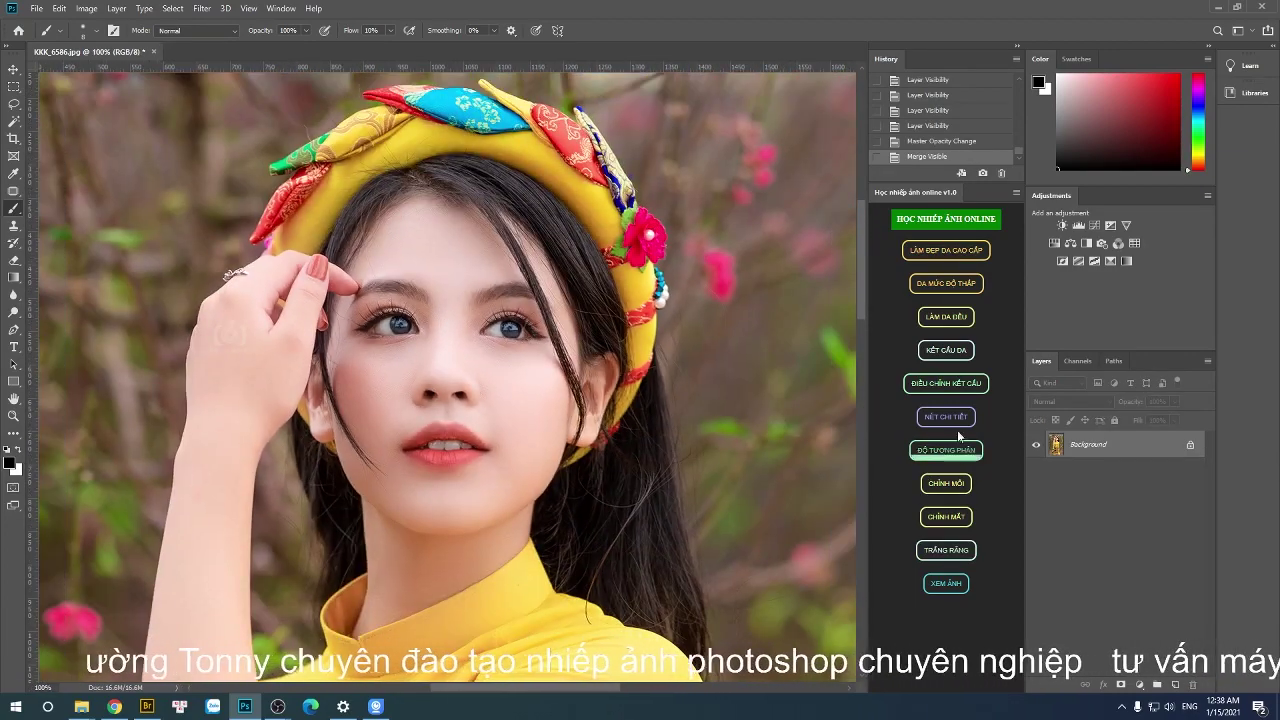
Run the NÉT CHI TIẾT action to add the Làm nét High Pass sharpening layer.
click(950, 417)
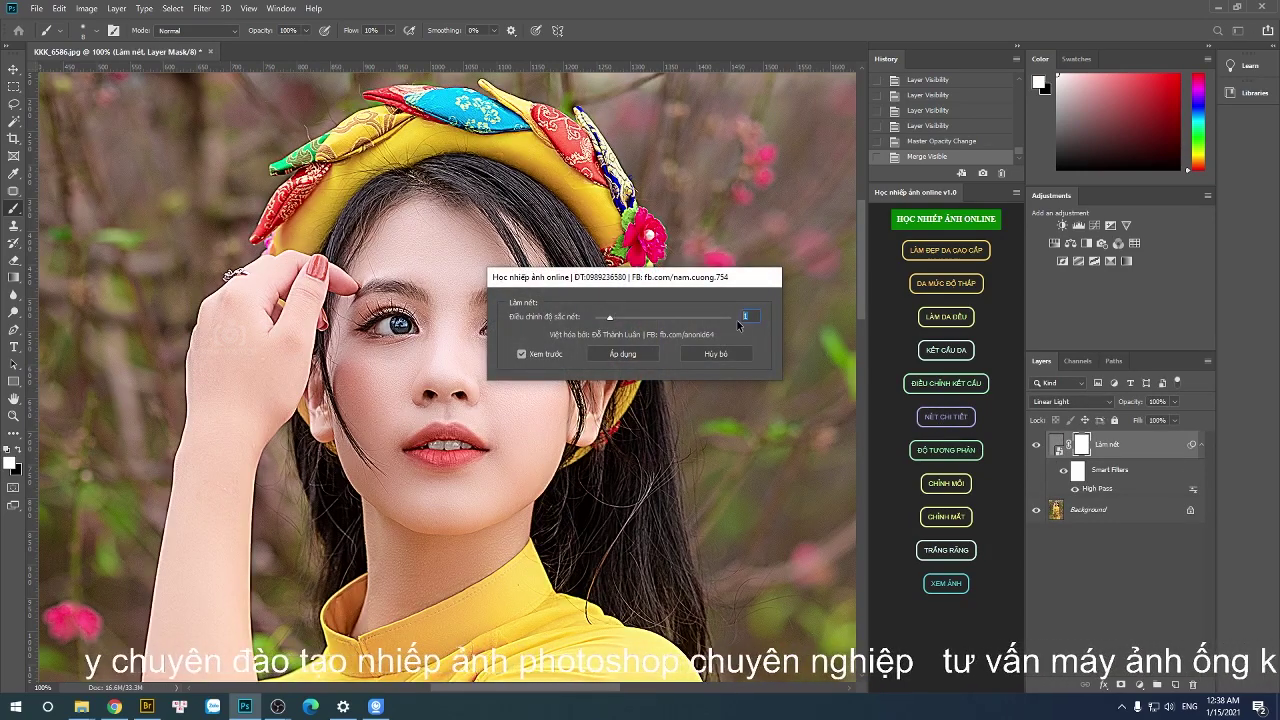
click(625, 354)
scroll(445, 352, up, 4)
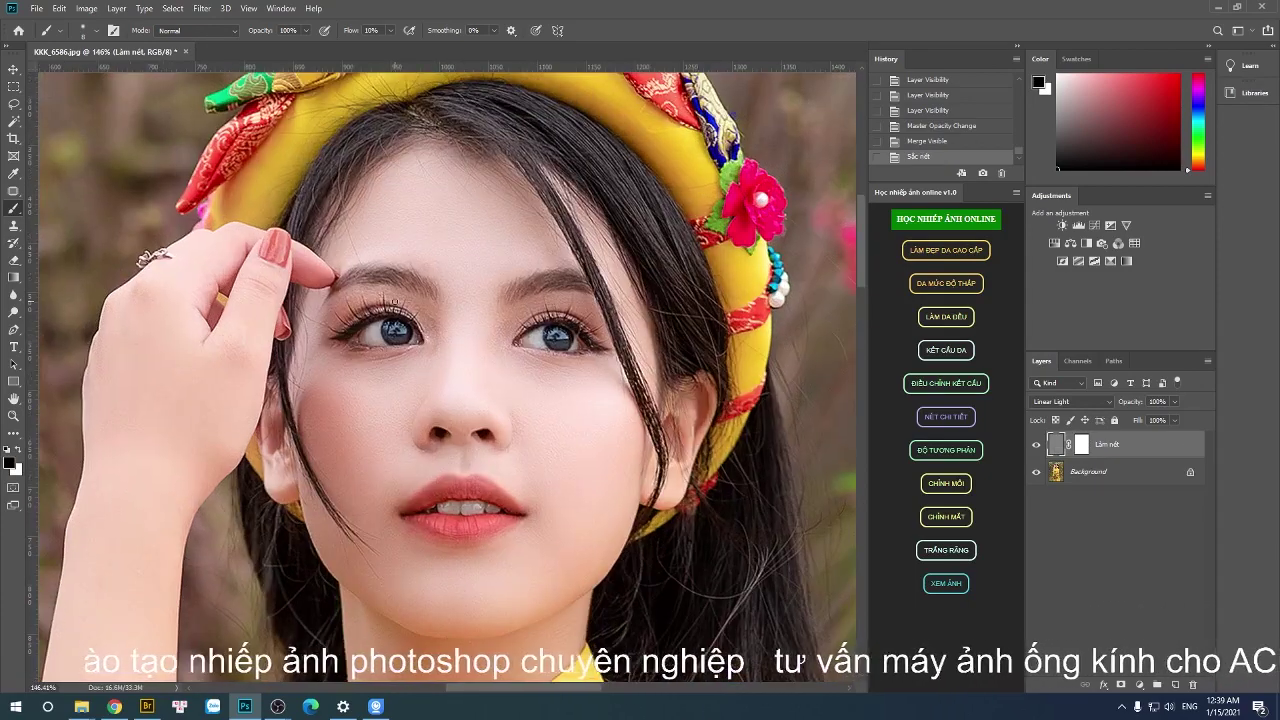
Lower the Làm nét sharpening layer's opacity to about 35%.
click(1081, 446)
key(x)
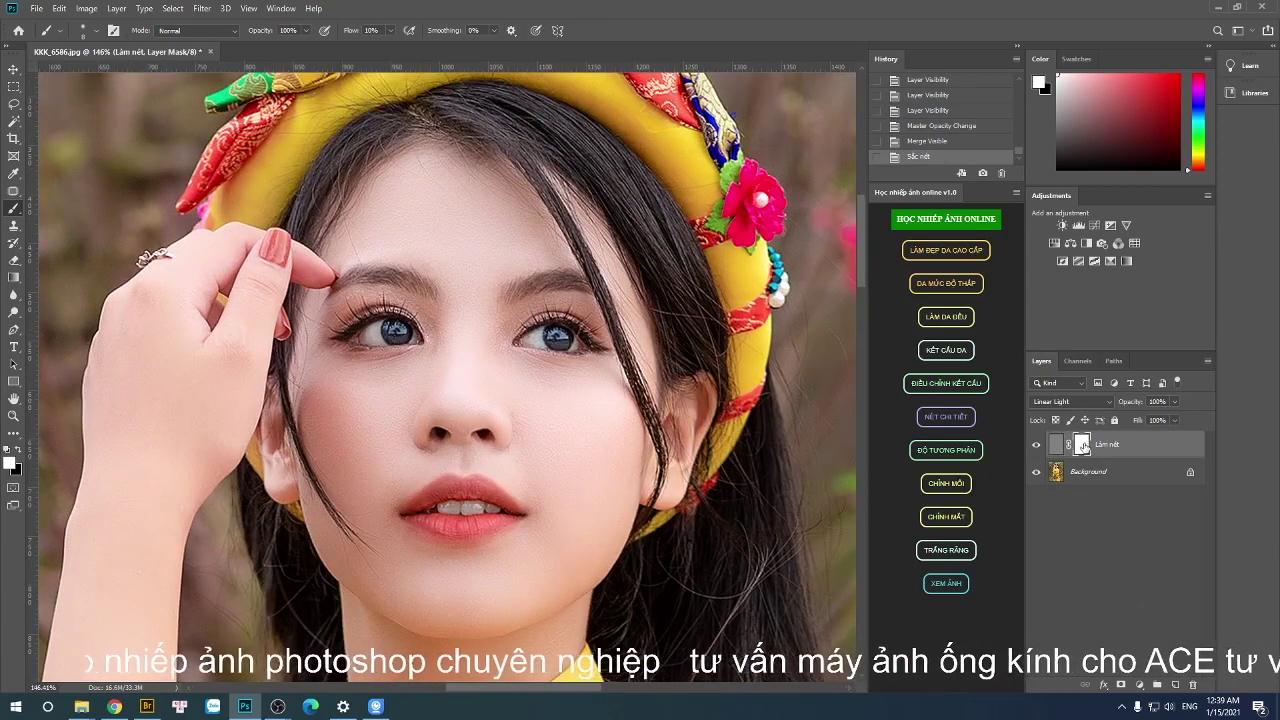
click(1174, 402)
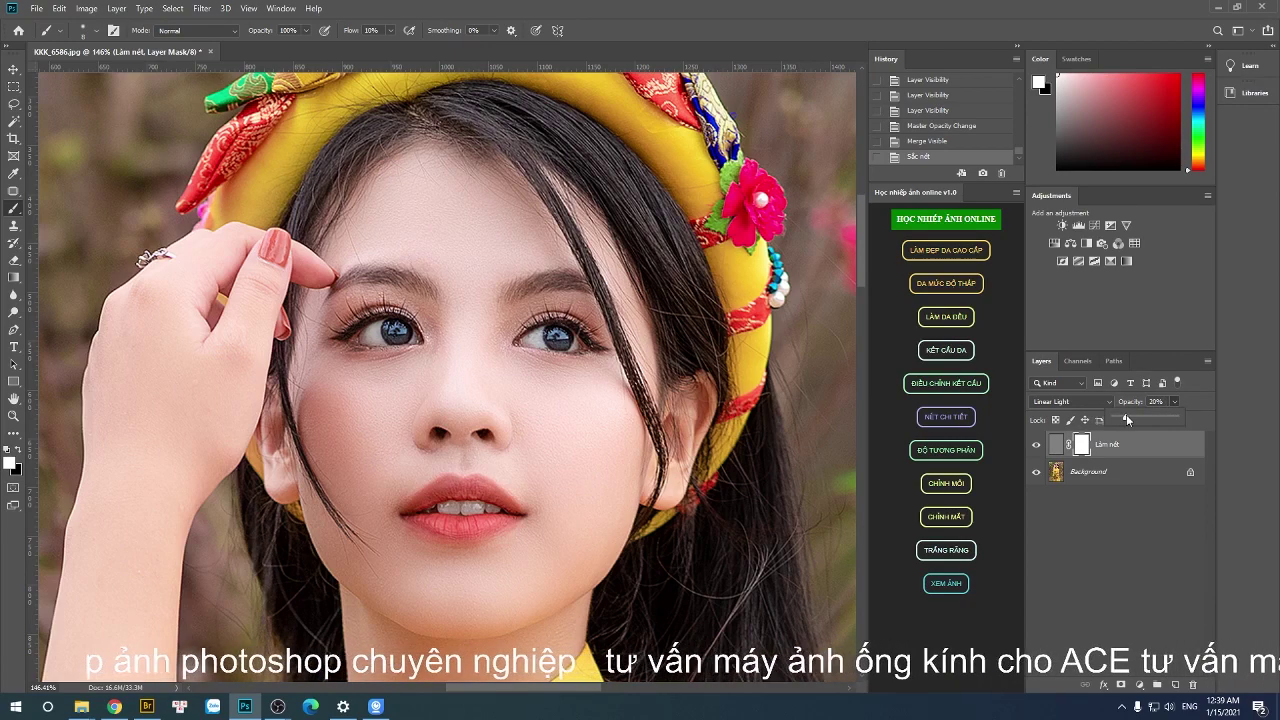
drag(1126, 414, 1131, 419)
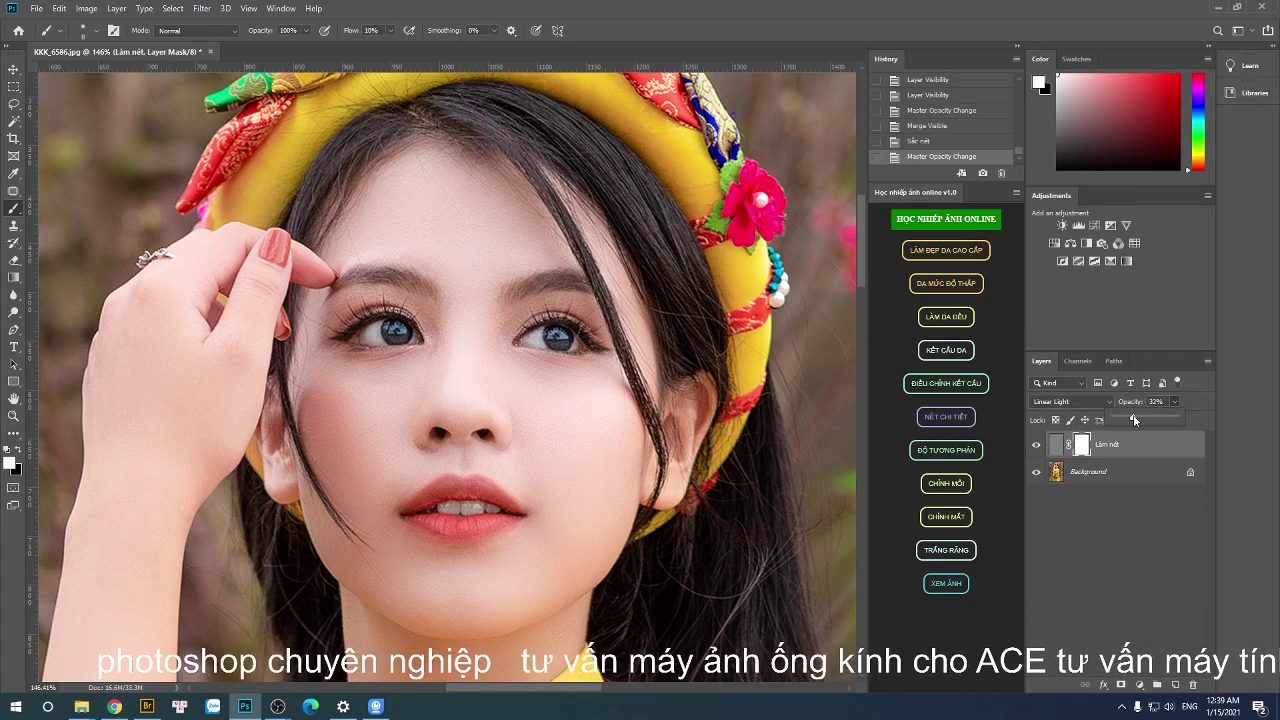
click(1152, 401)
text(3)
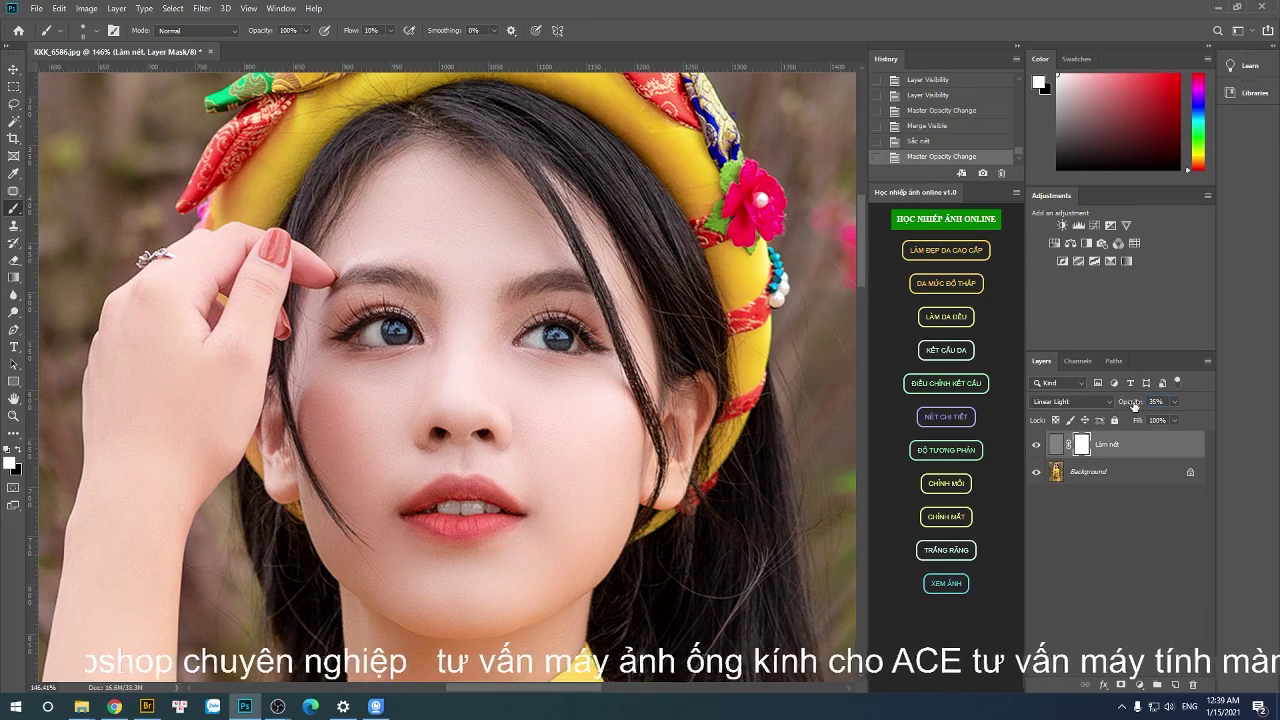
Merge the sharpening layer into the Background.
key(ctrl+0)
scroll(480, 220, up, 5)
key(ctrl+shift+e)
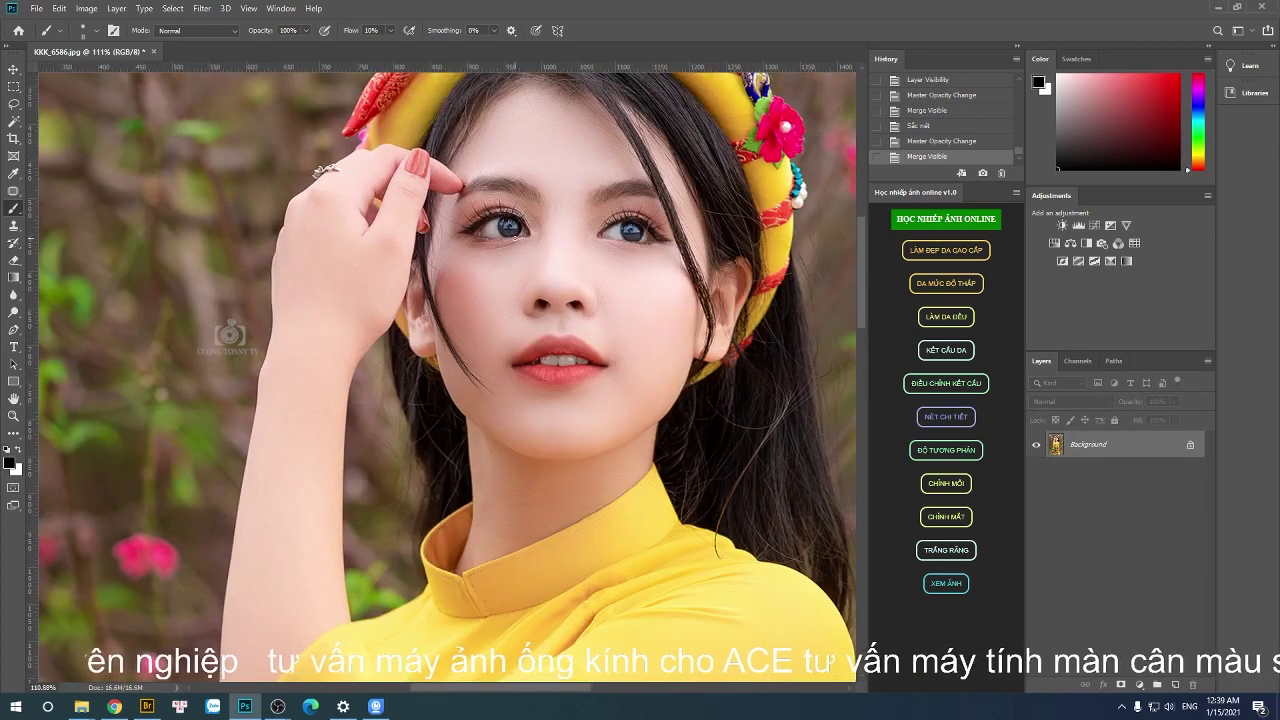
Save the flattened, sharpened portrait, dismissing the save warning.
key(ctrl+0)
key(ctrl+s)
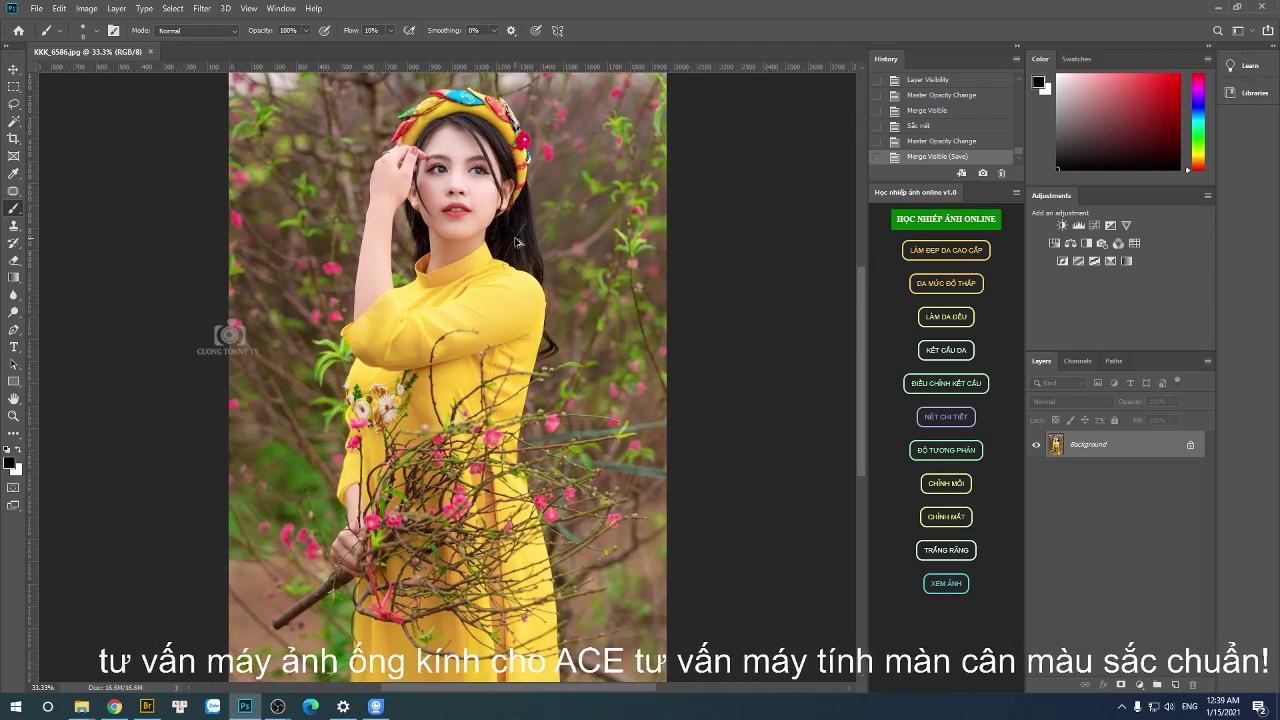
click(514, 237)
key(Return)
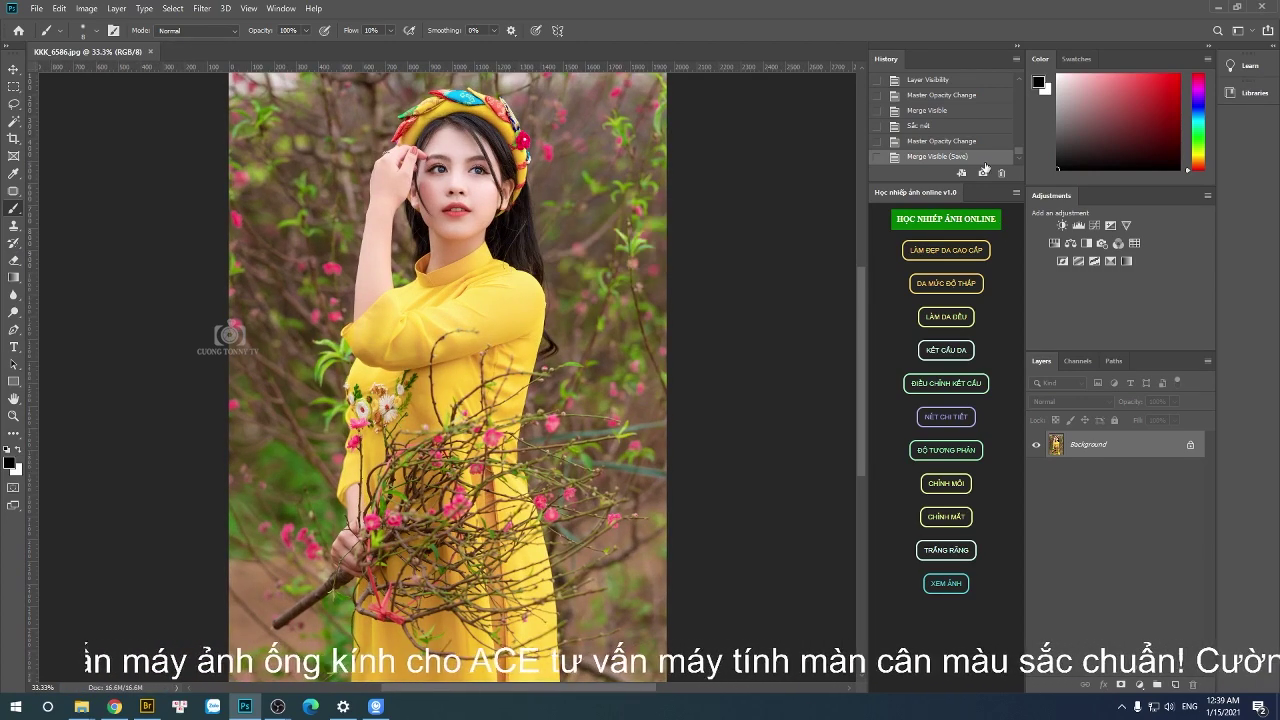
Compare with the original snapshot in History, then return to the final retouched state.
drag(1021, 155, 1021, 78)
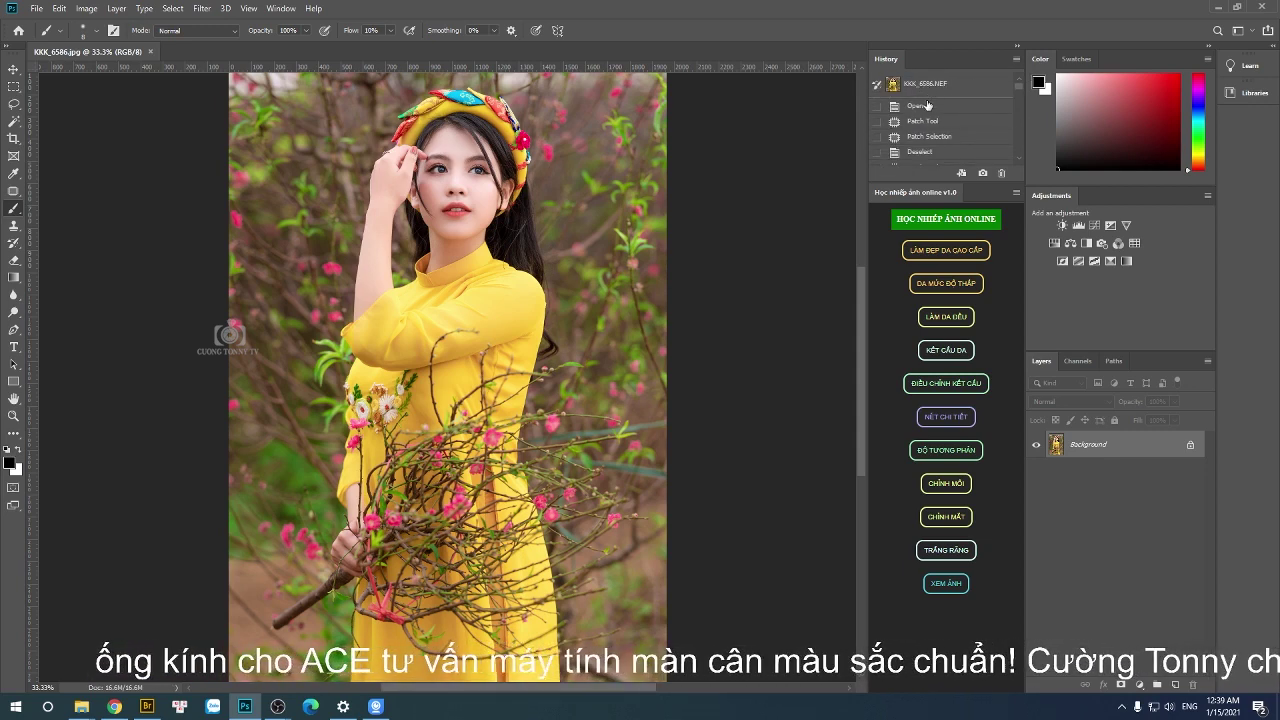
ctrl+click(480, 181)
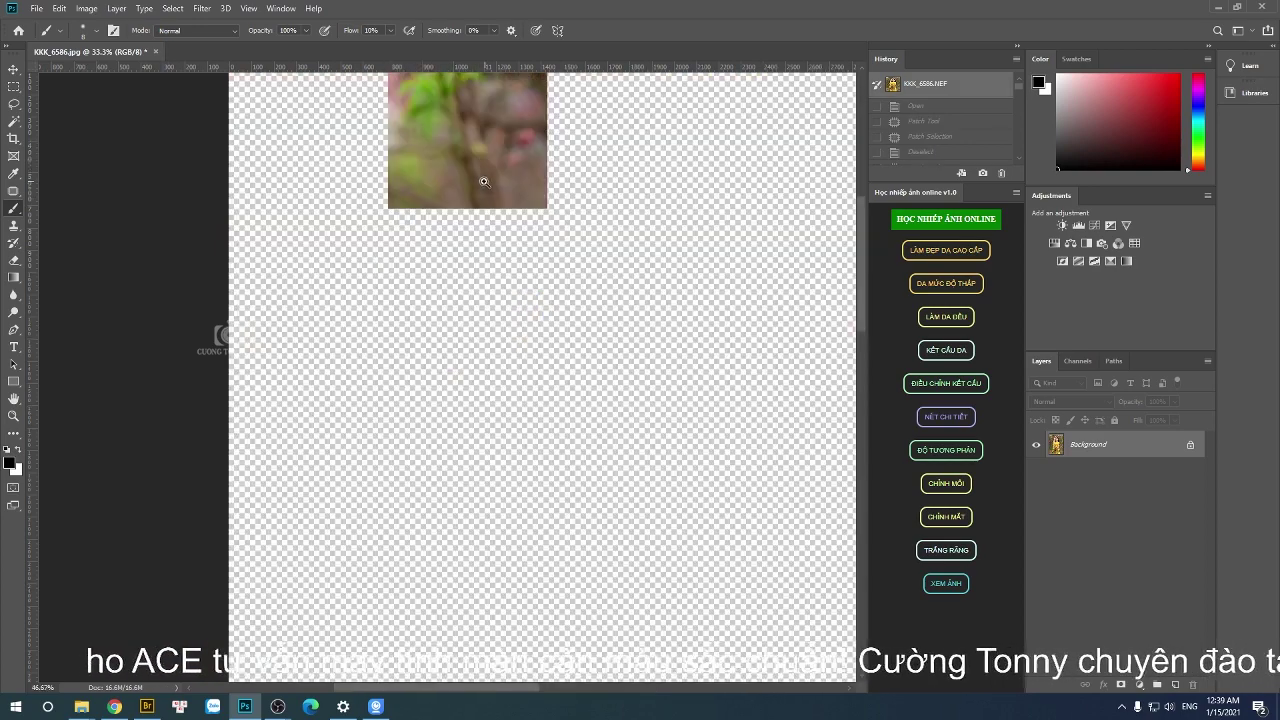
click(474, 351)
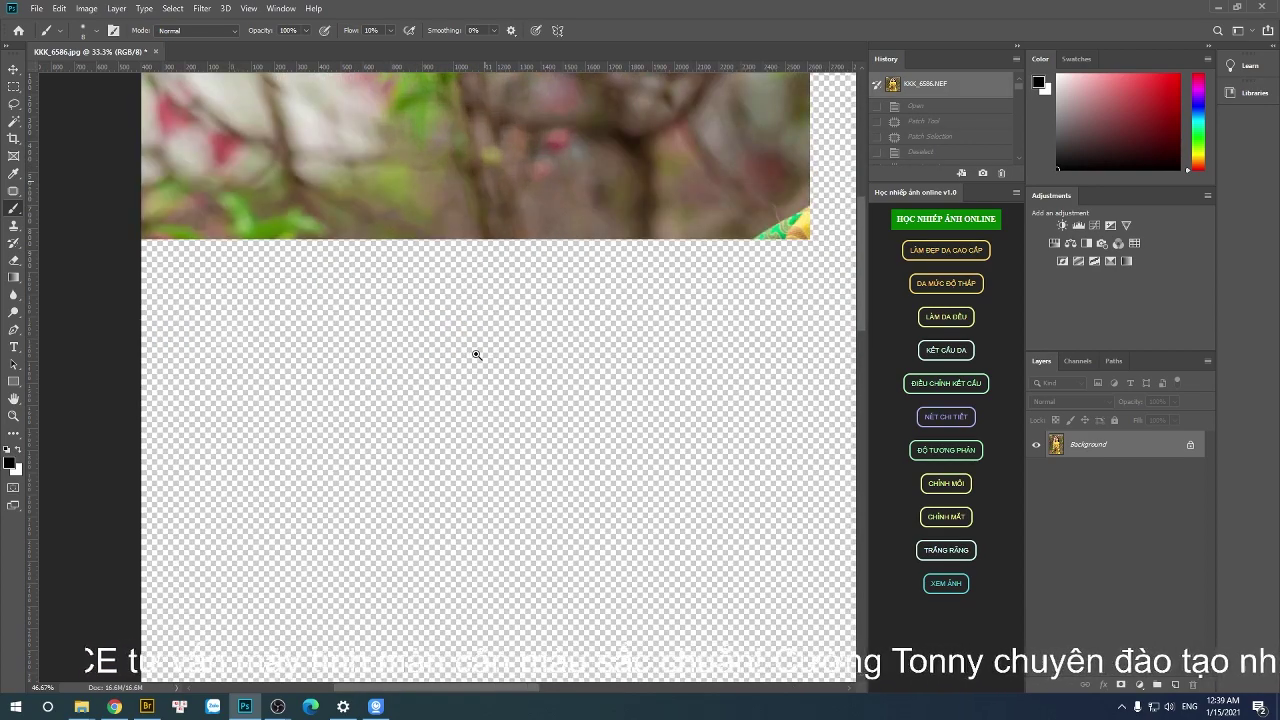
key(ctrl+0)
scroll(513, 247, up, 5)
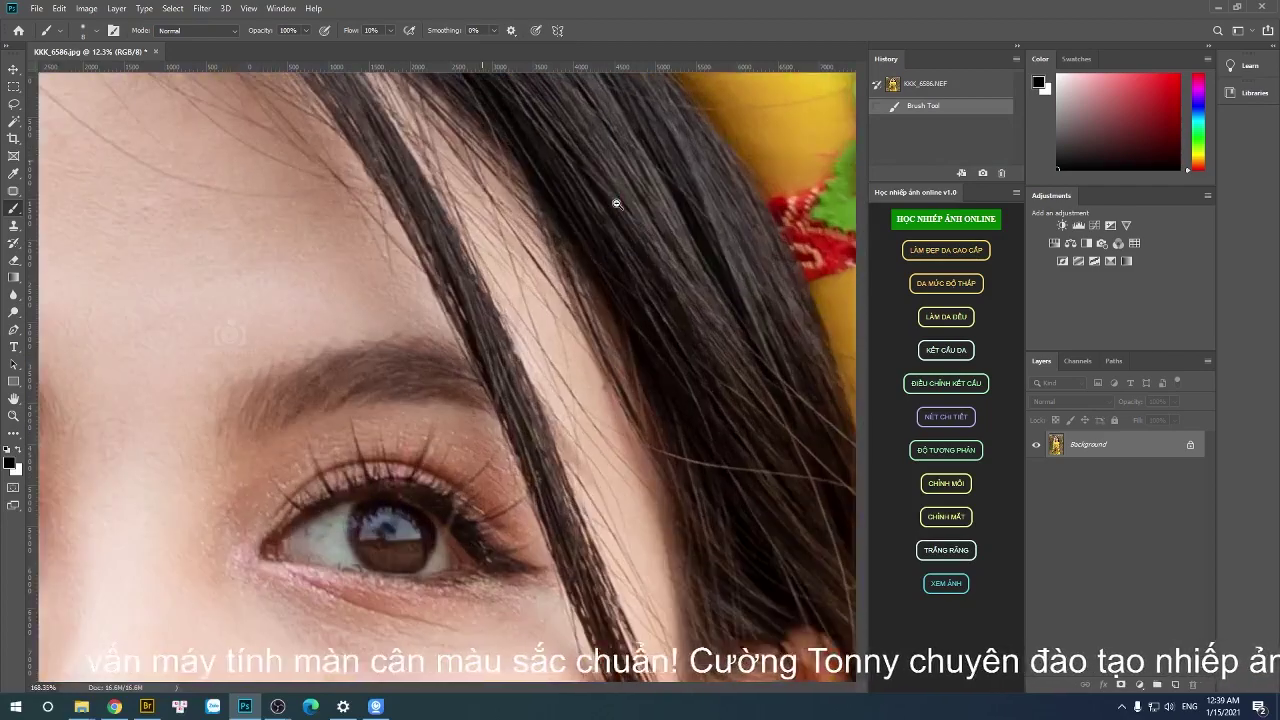
scroll(525, 225, down, 4)
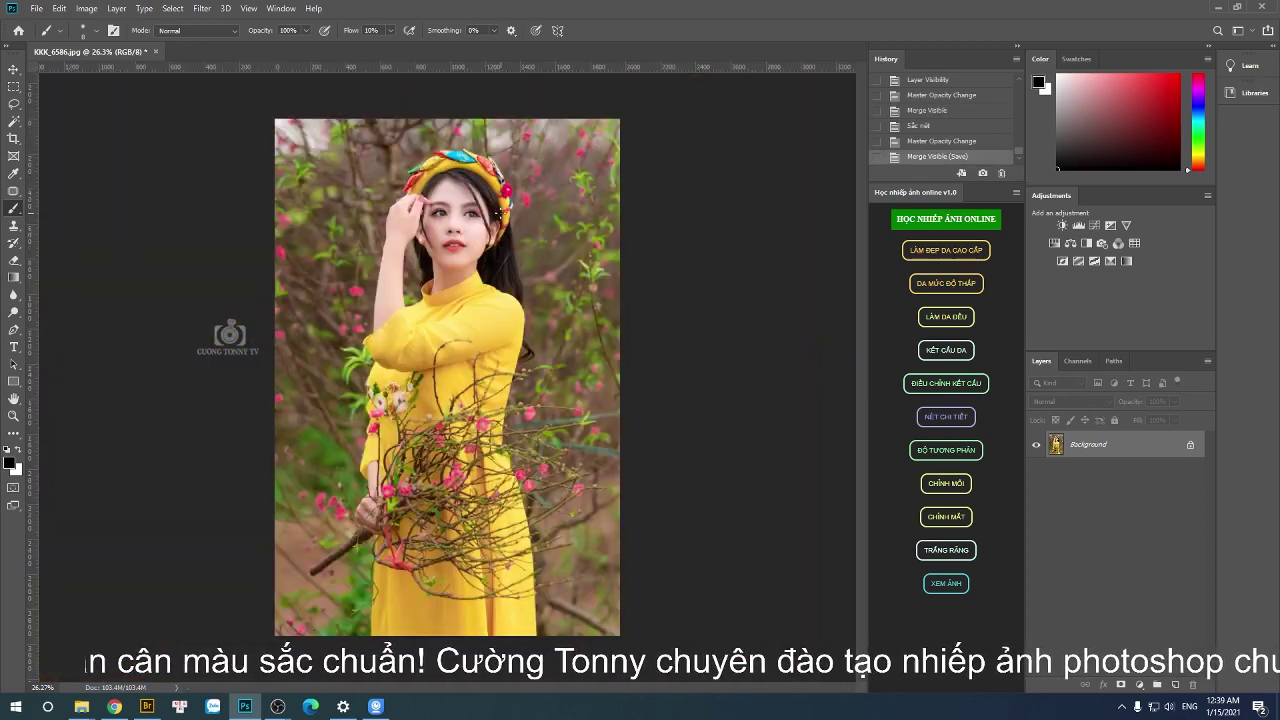
scroll(440, 208, up, 3)
scroll(527, 234, up, 3)
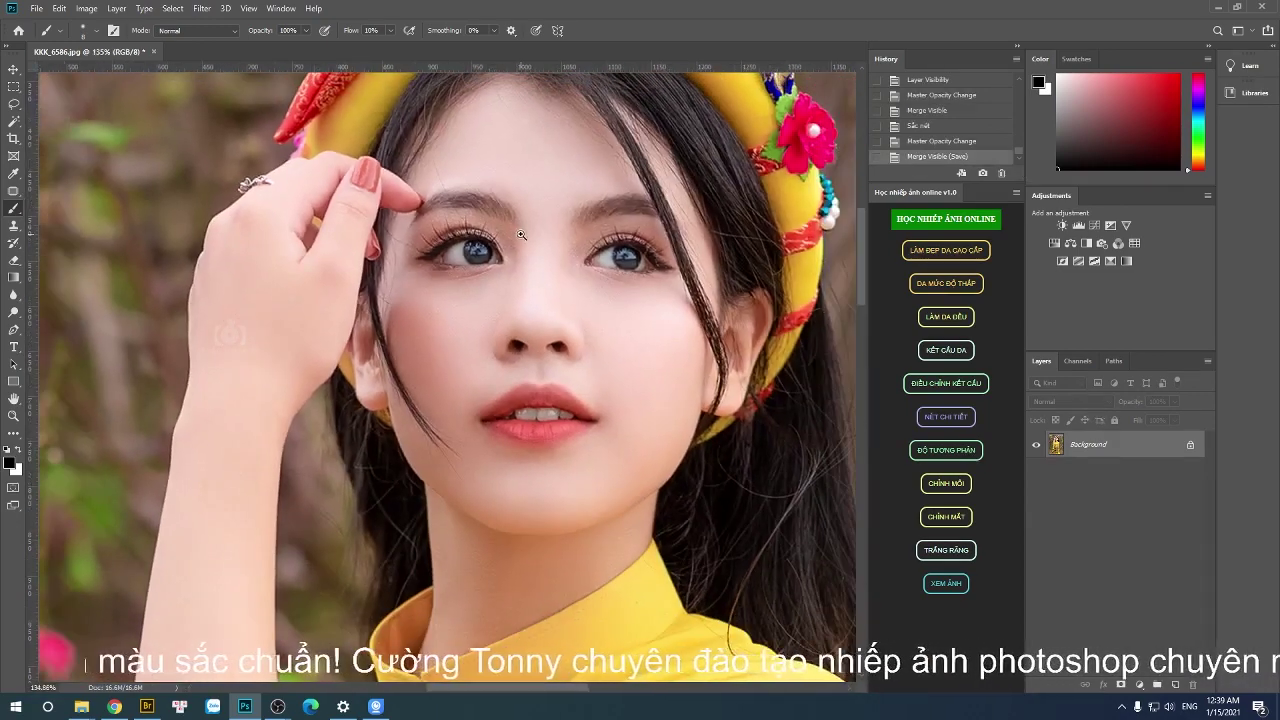
scroll(527, 234, down, 5)
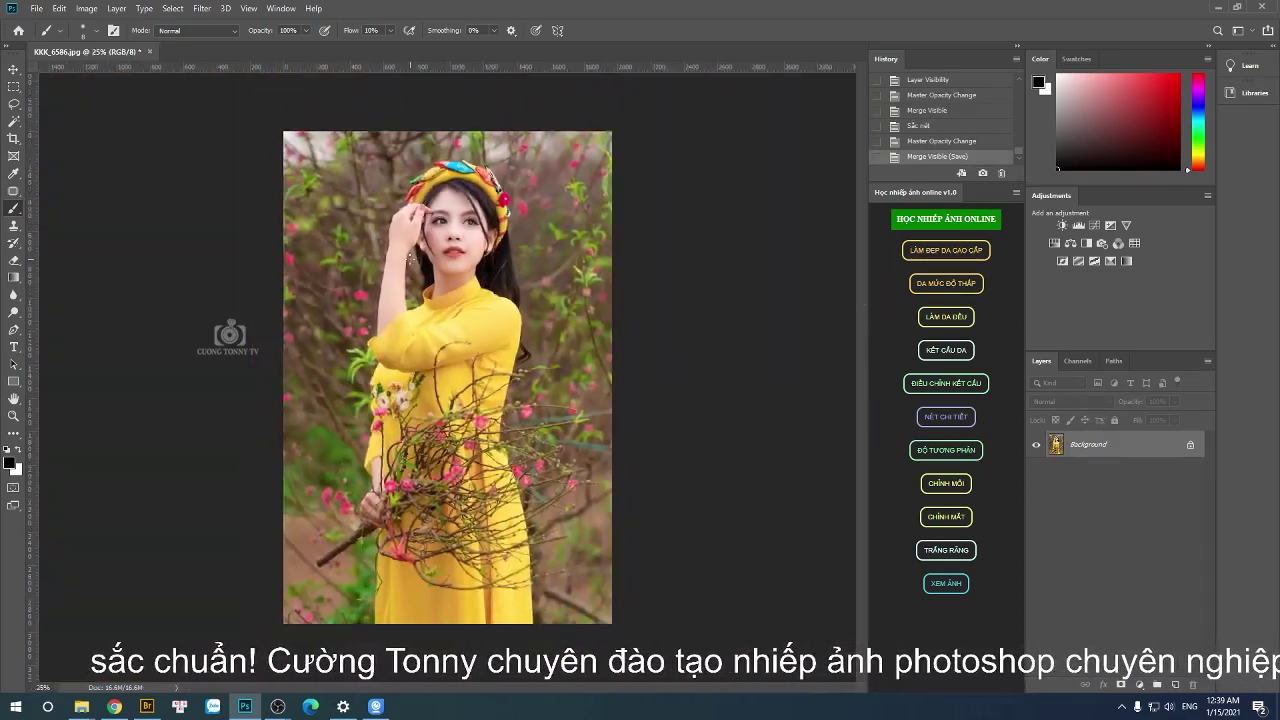